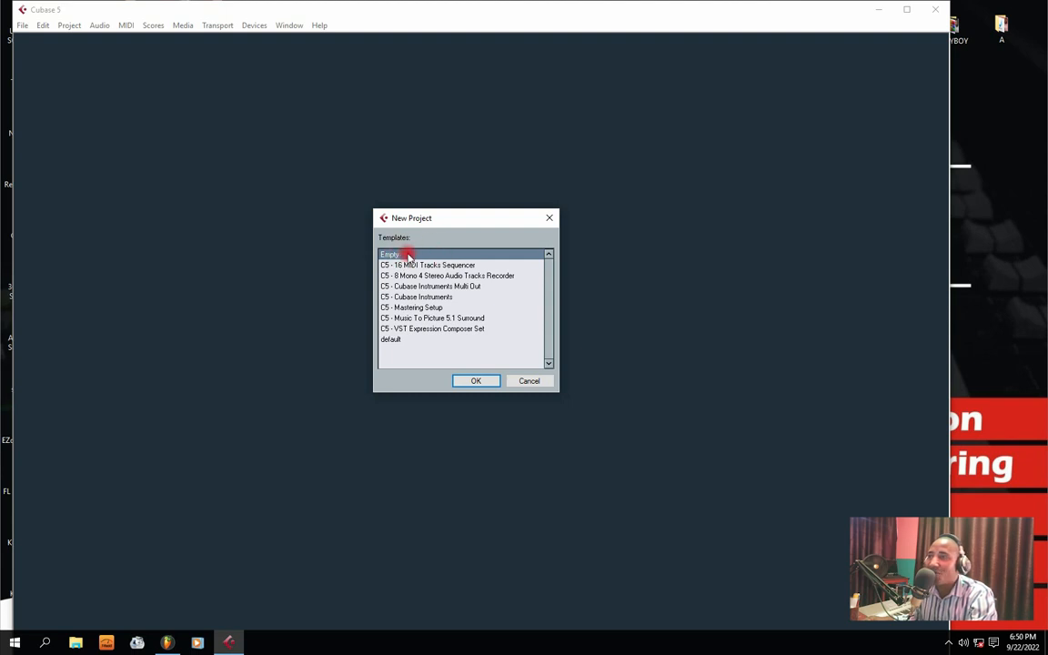
# Create a project from the Empty template and make a folder named "new project" inside the 333333 desktop folder.
pyautogui.click(471, 381)
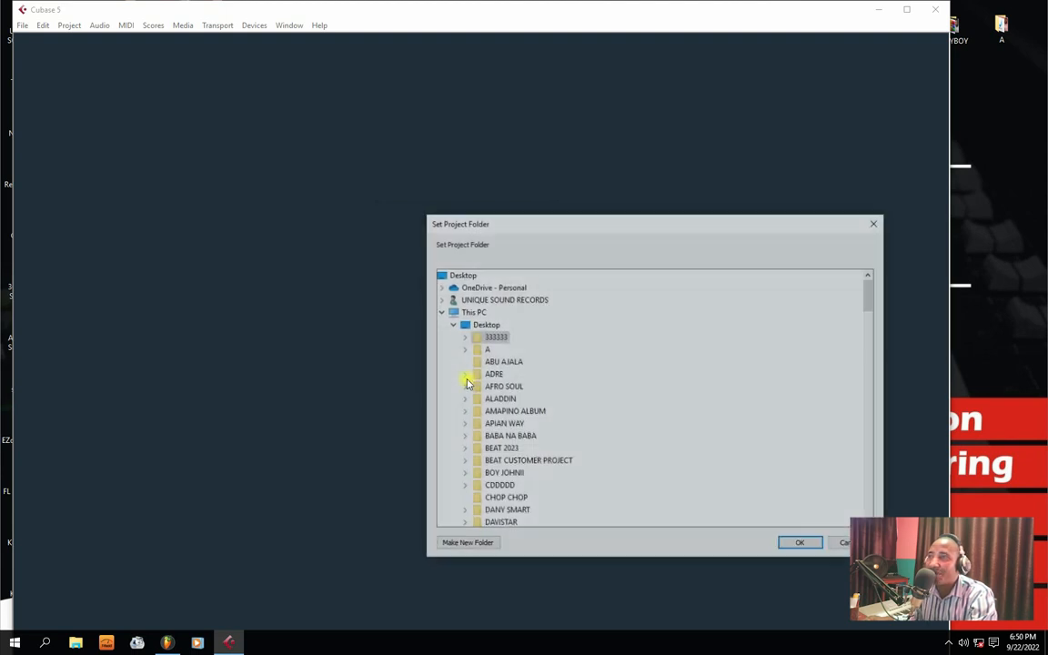
pyautogui.moveTo(573, 229); pyautogui.dragTo(447, 171)
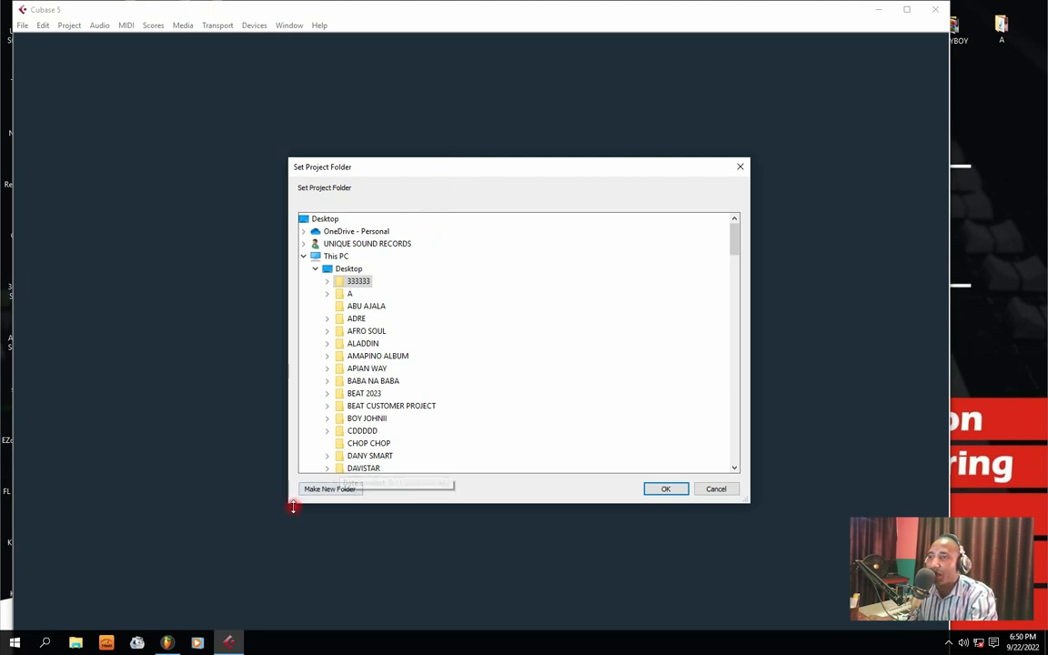
pyautogui.click(337, 489)
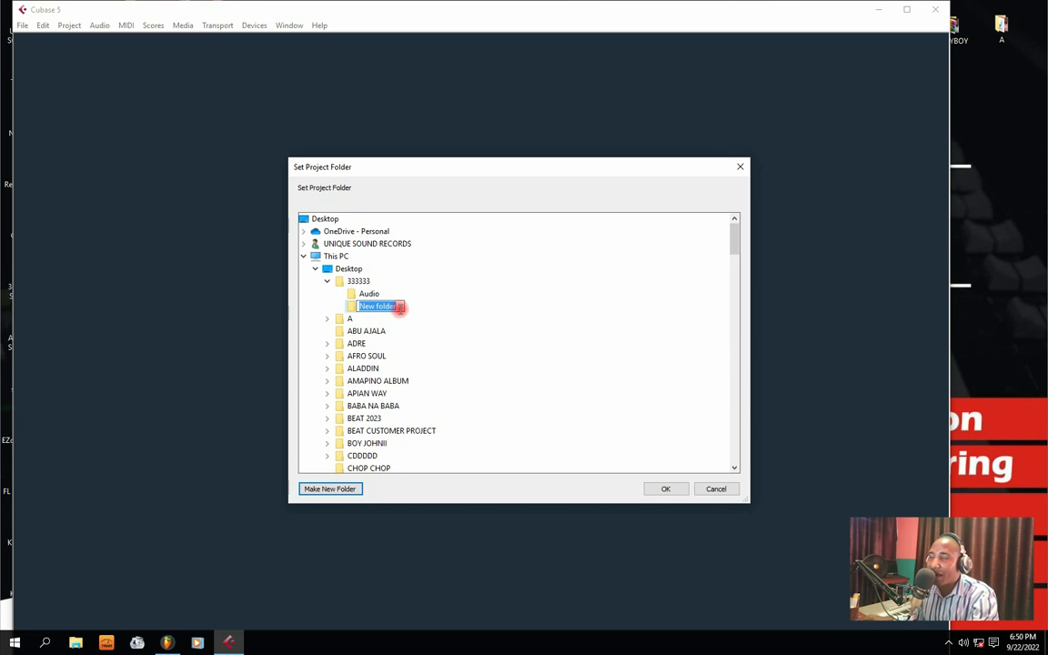
pyautogui.write('new')
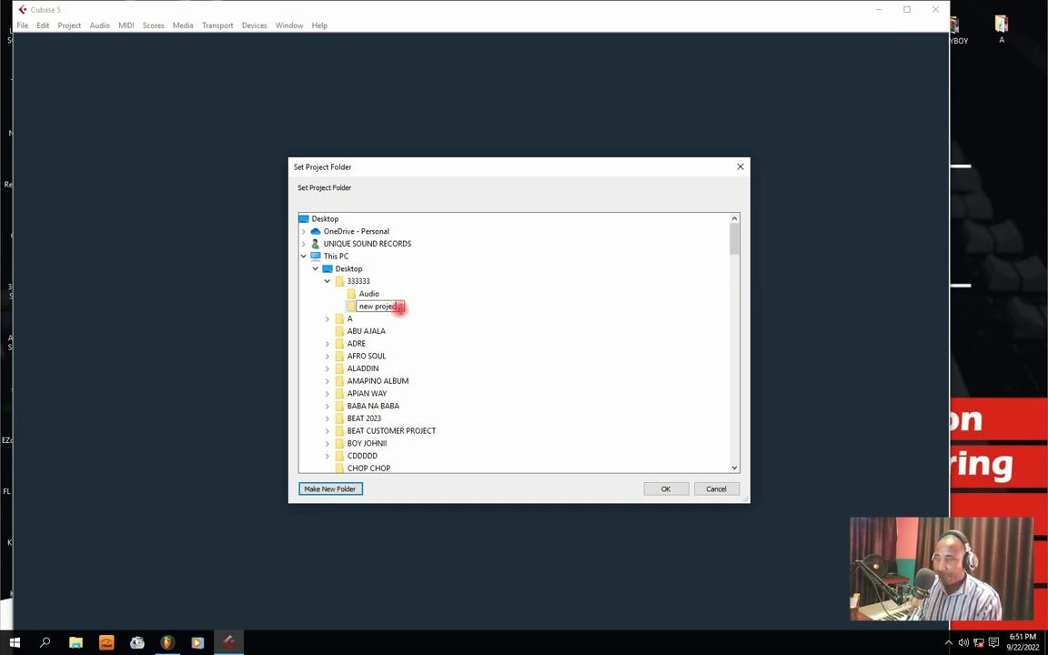
pyautogui.write(' project')
pyautogui.press('Escape')
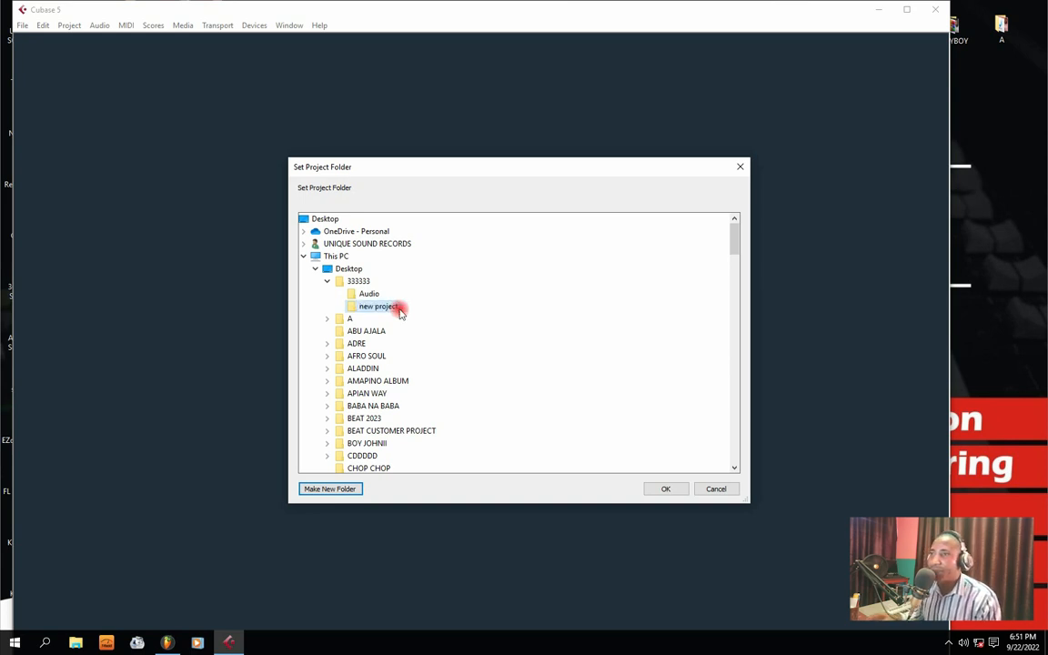
# Find the "new project" folder in the folder tree and set it as the project folder.
pyautogui.doubleClick(354, 319)
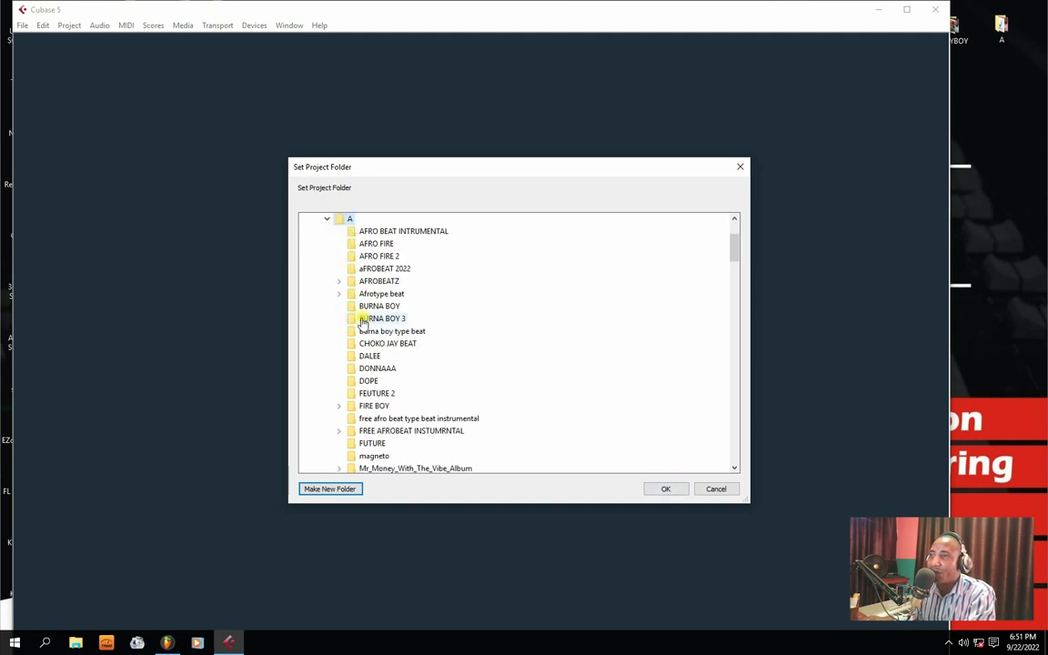
pyautogui.click(387, 294)
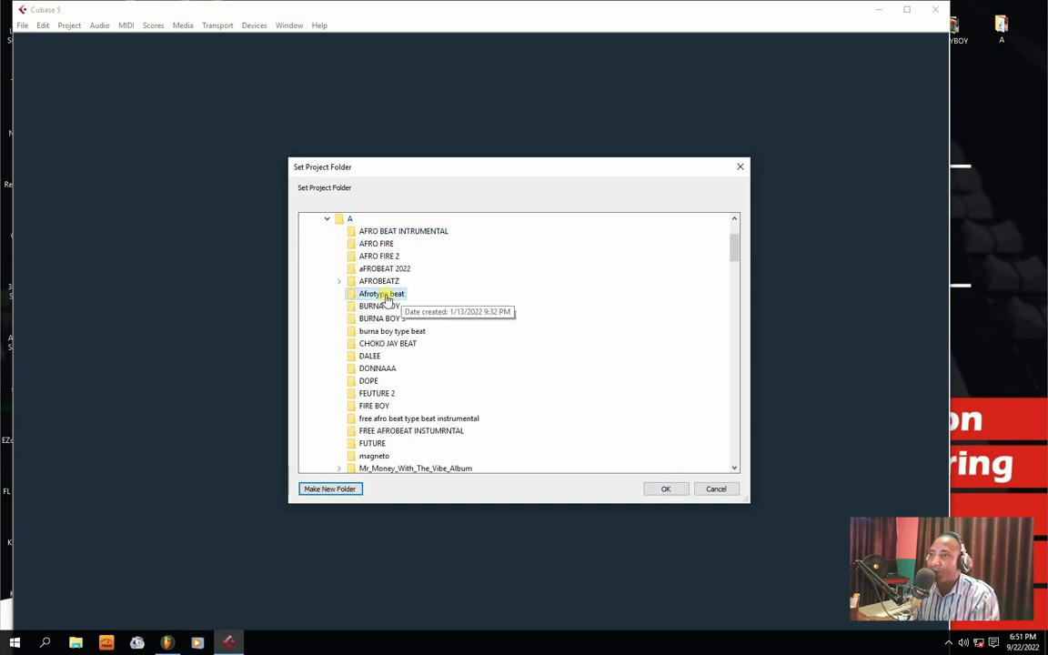
pyautogui.press('n')
pyautogui.press('n')
pyautogui.press('n')
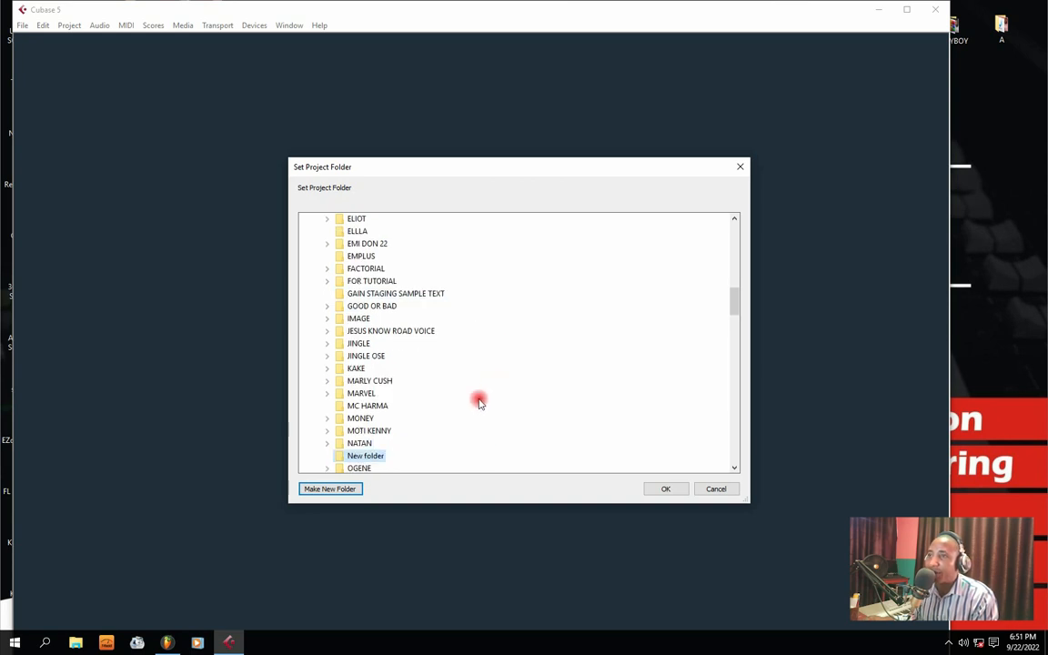
pyautogui.press('n')
pyautogui.press('n')
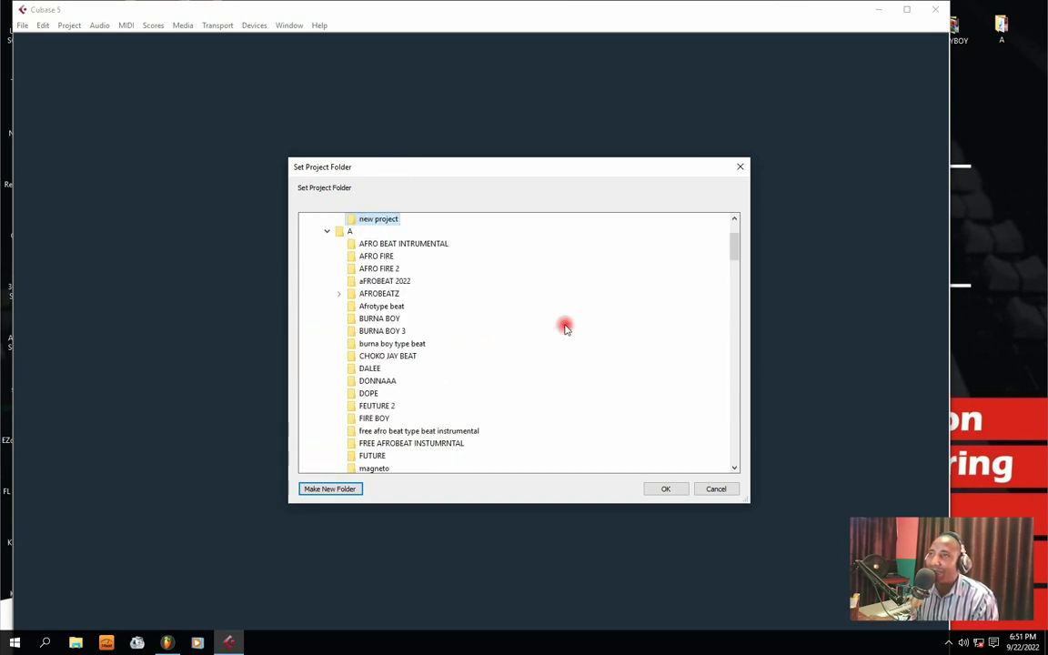
pyautogui.click(662, 489)
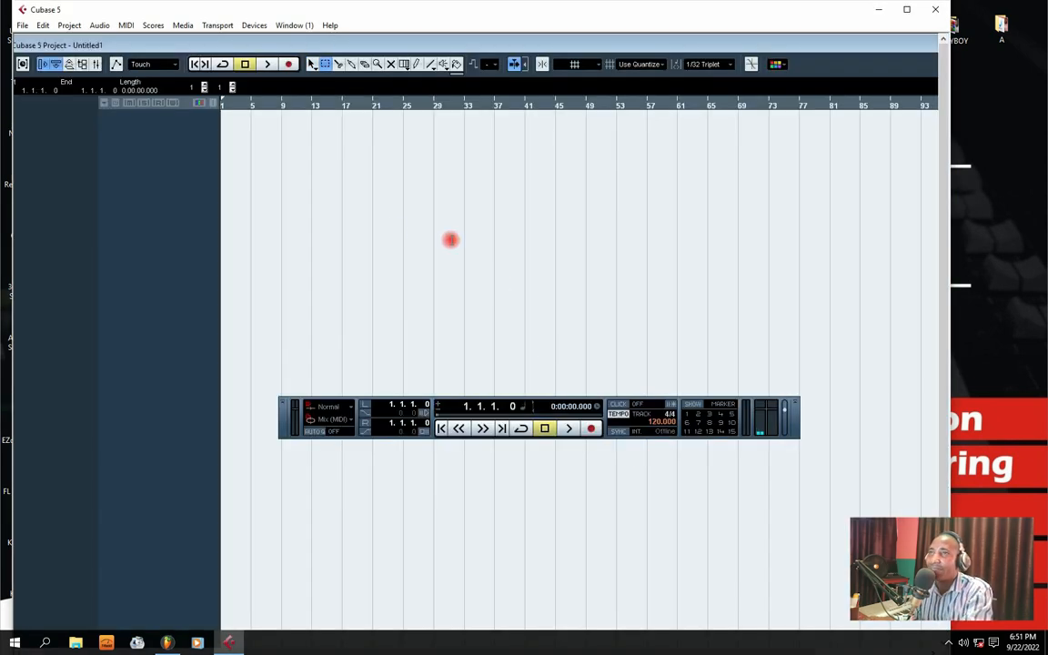
# Maximize the project window and the main application window.
pyautogui.doubleClick(282, 40)
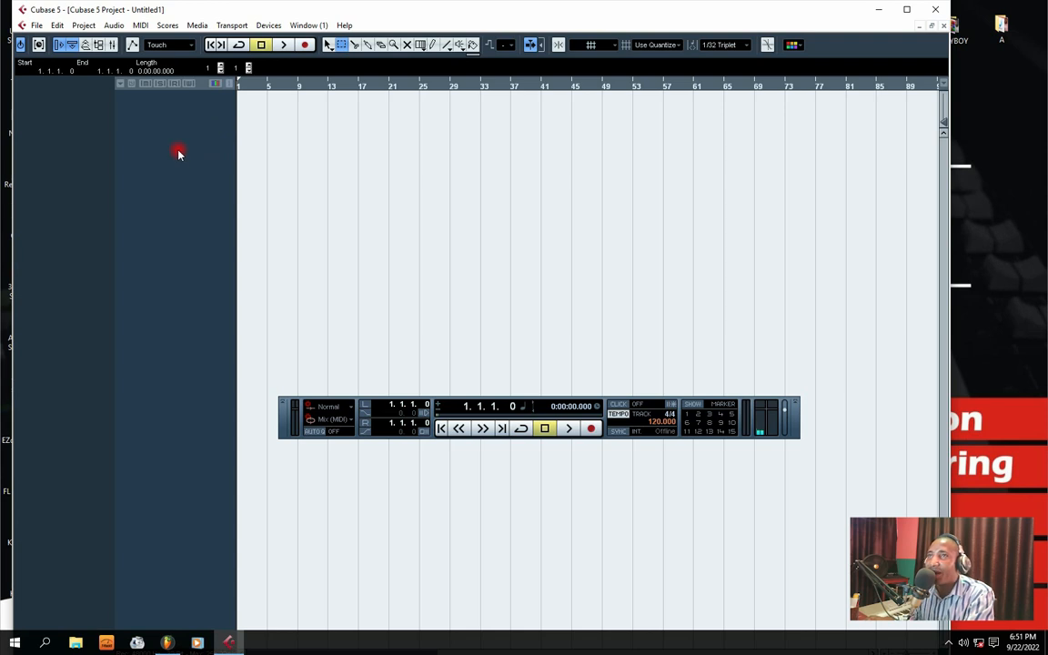
pyautogui.doubleClick(394, 8)
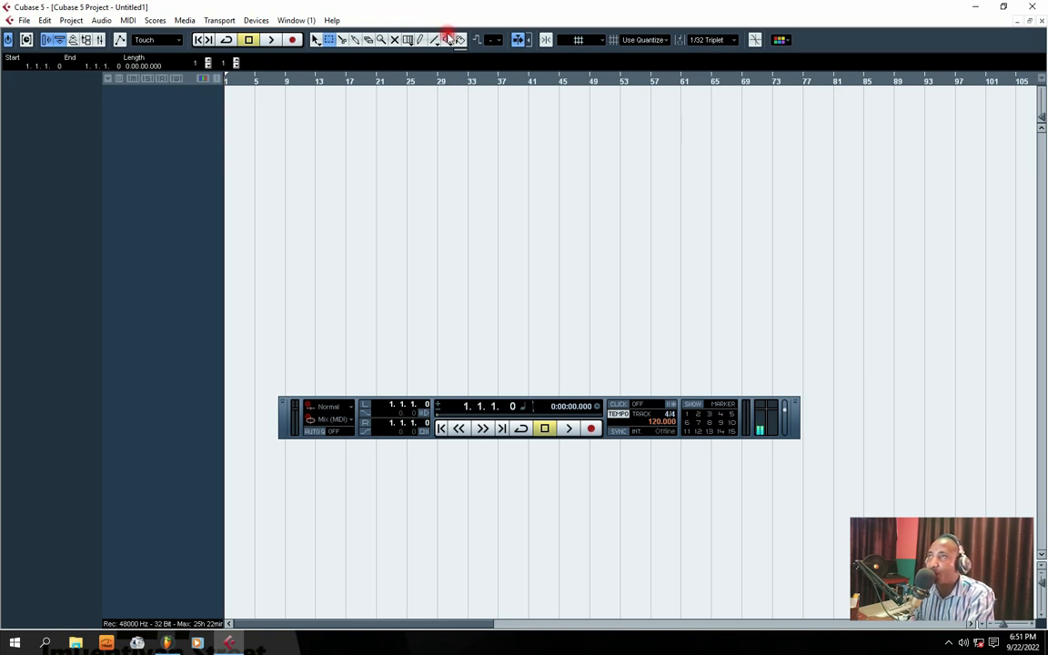
# Open Device Setup for the VST Audio System and position the dialog over the project.
pyautogui.click(253, 21)
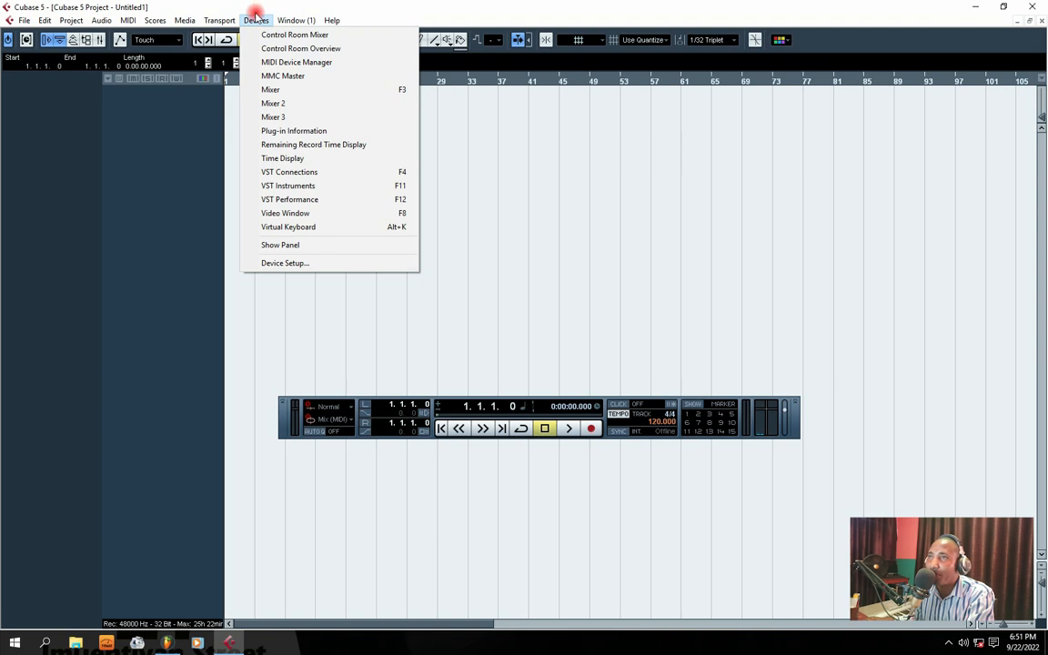
pyautogui.click(282, 263)
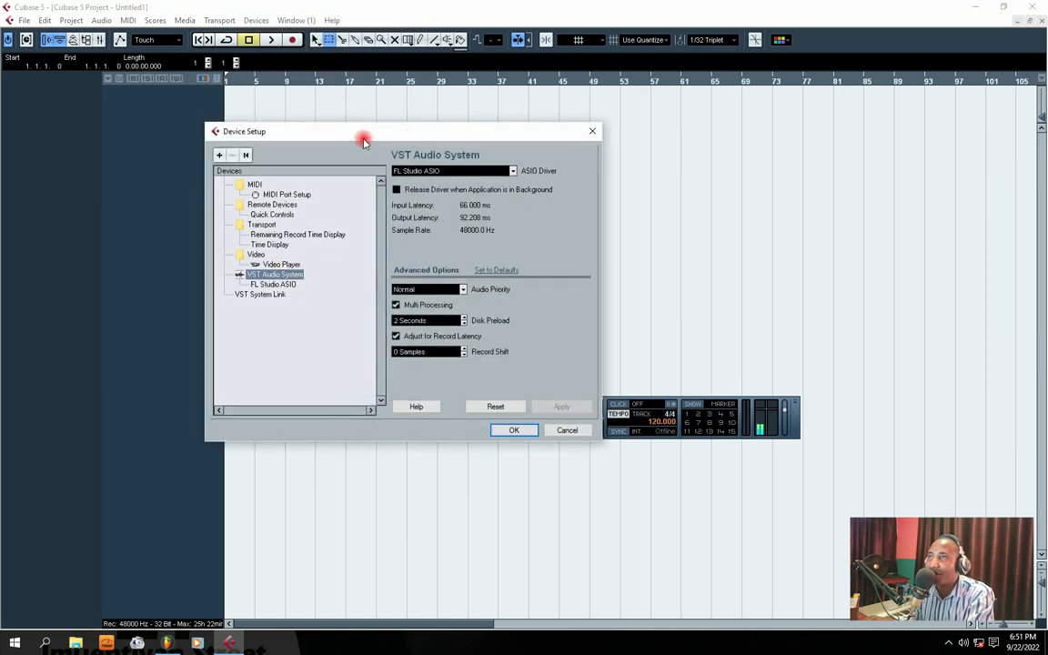
pyautogui.moveTo(327, 133); pyautogui.dragTo(389, 112)
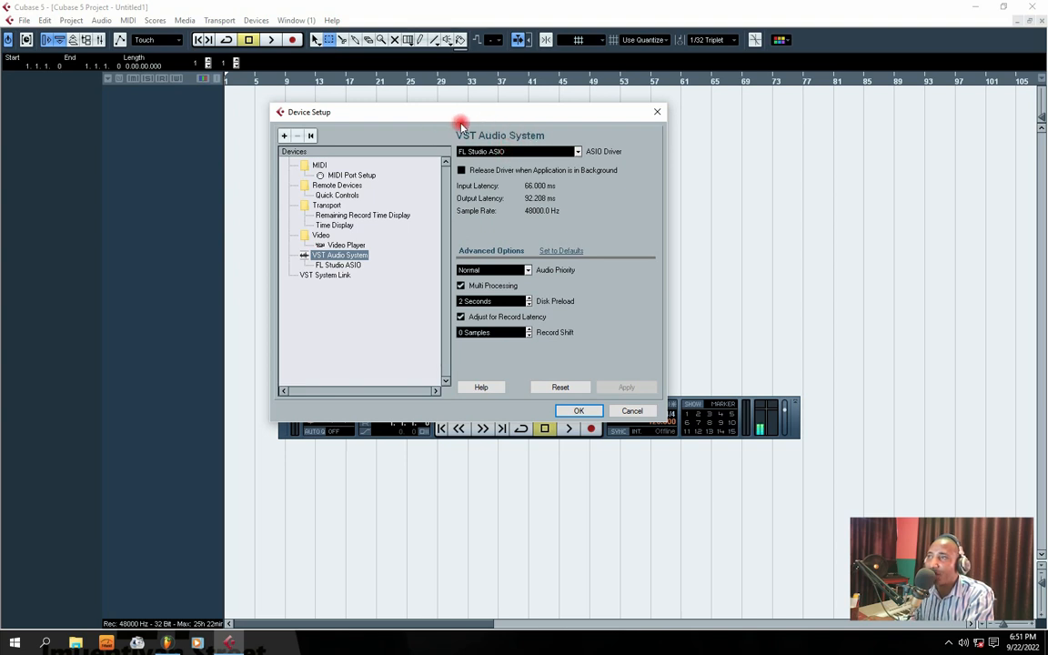
pyautogui.moveTo(468, 112)
pyautogui.mouseDown()
pyautogui.moveTo(453, 108)
pyautogui.moveTo(467, 115)
pyautogui.mouseUp()
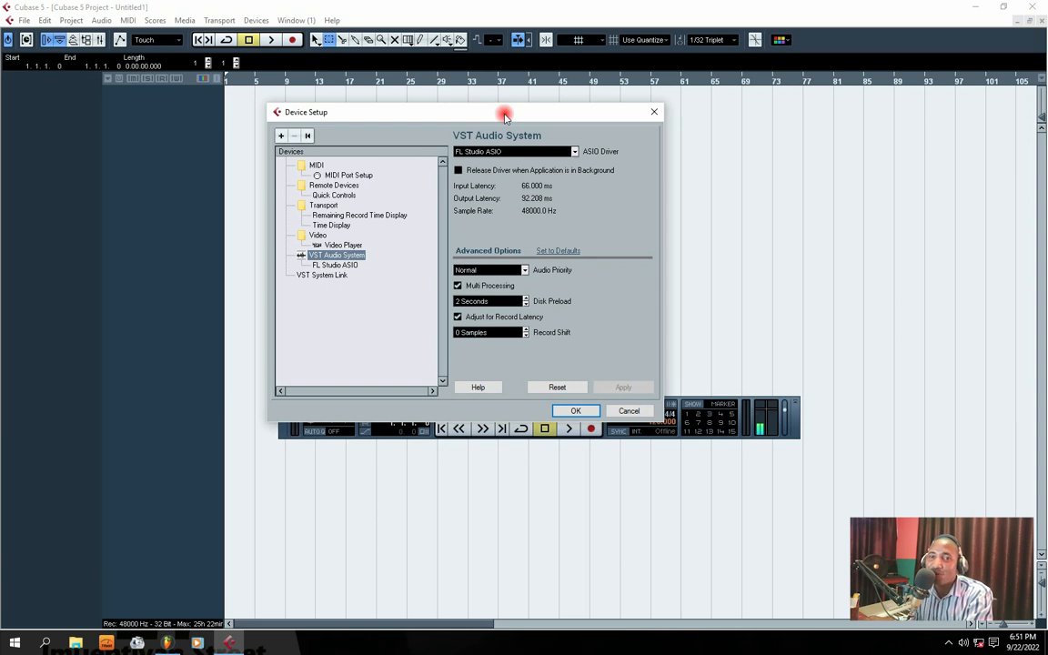
# Examine the available ASIO drivers for the VST Audio System.
pyautogui.click(568, 151)
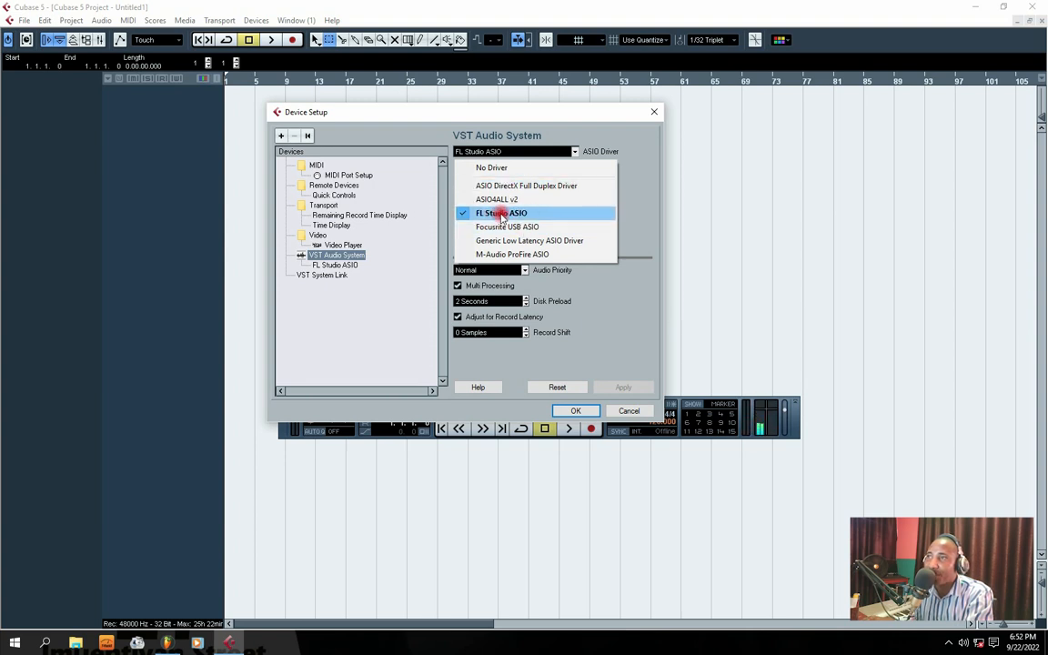
pyautogui.click(488, 112)
pyautogui.click(512, 152)
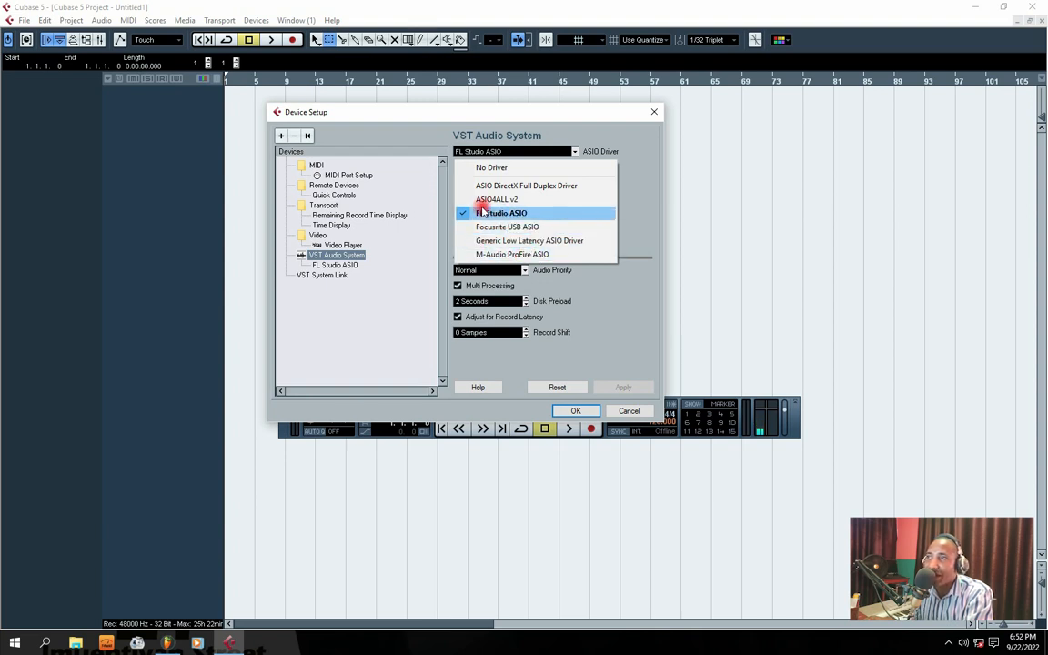
pyautogui.click(503, 151)
pyautogui.click(496, 152)
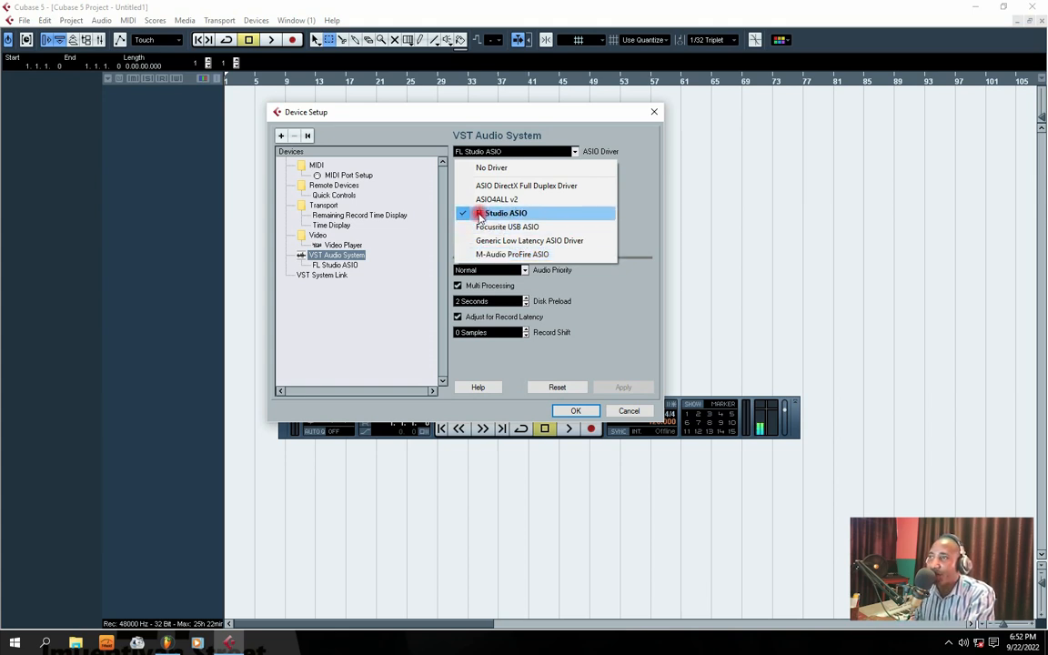
pyautogui.click(472, 114)
# Choose FL Studio ASIO as the ASIO driver, agree to switch drivers, and accept the device setup.
pyautogui.click(512, 151)
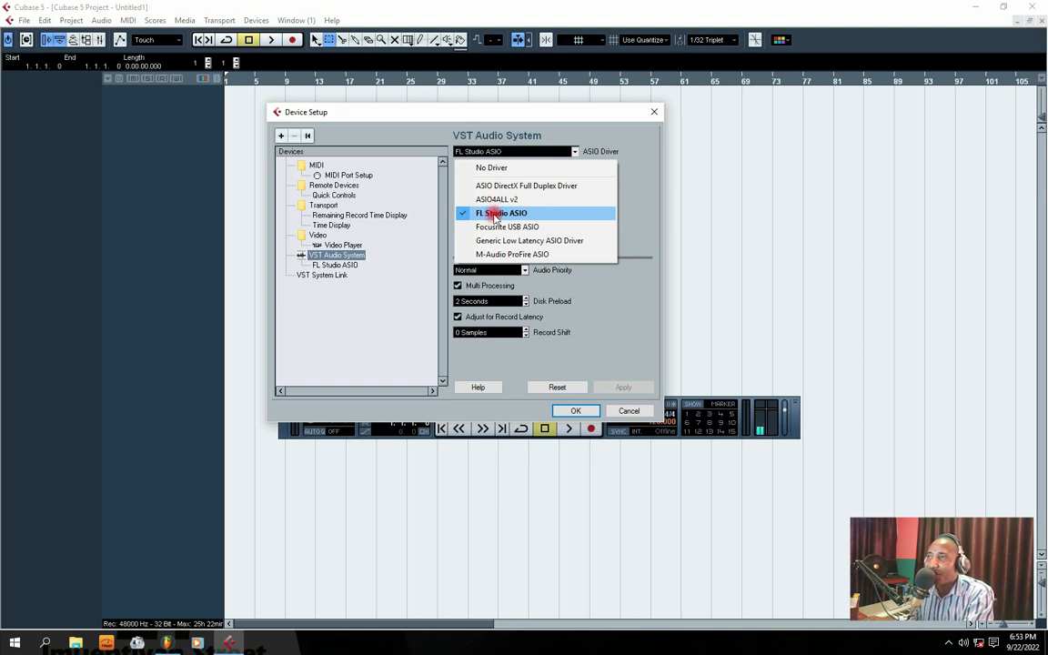
pyautogui.click(497, 213)
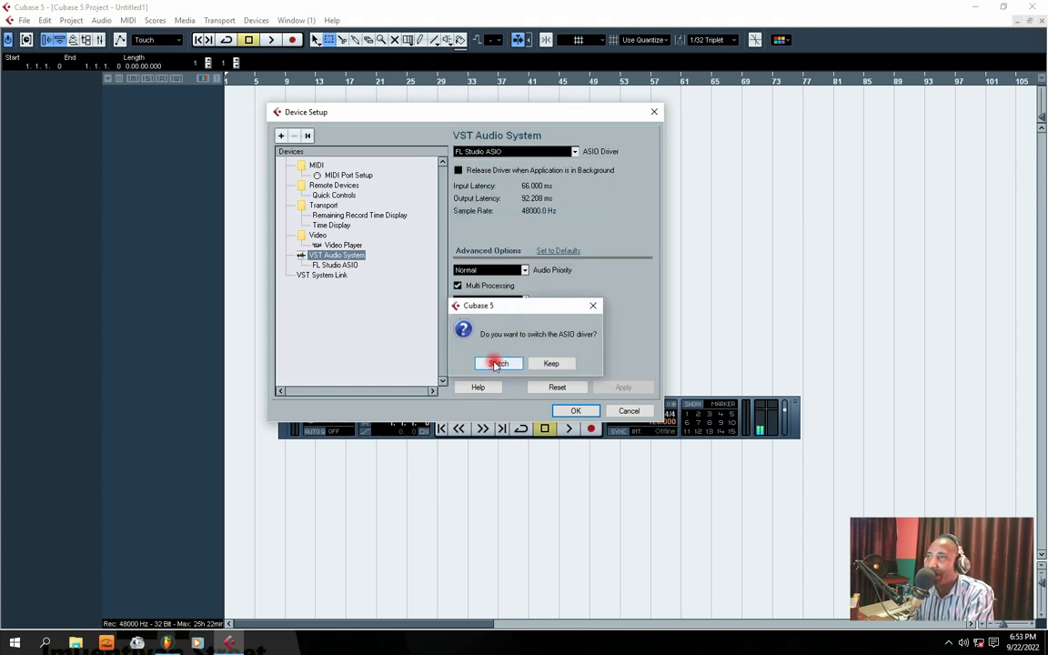
pyautogui.click(496, 364)
pyautogui.moveTo(415, 117)
pyautogui.mouseDown()
pyautogui.moveTo(483, 117)
pyautogui.moveTo(416, 127)
pyautogui.mouseUp()
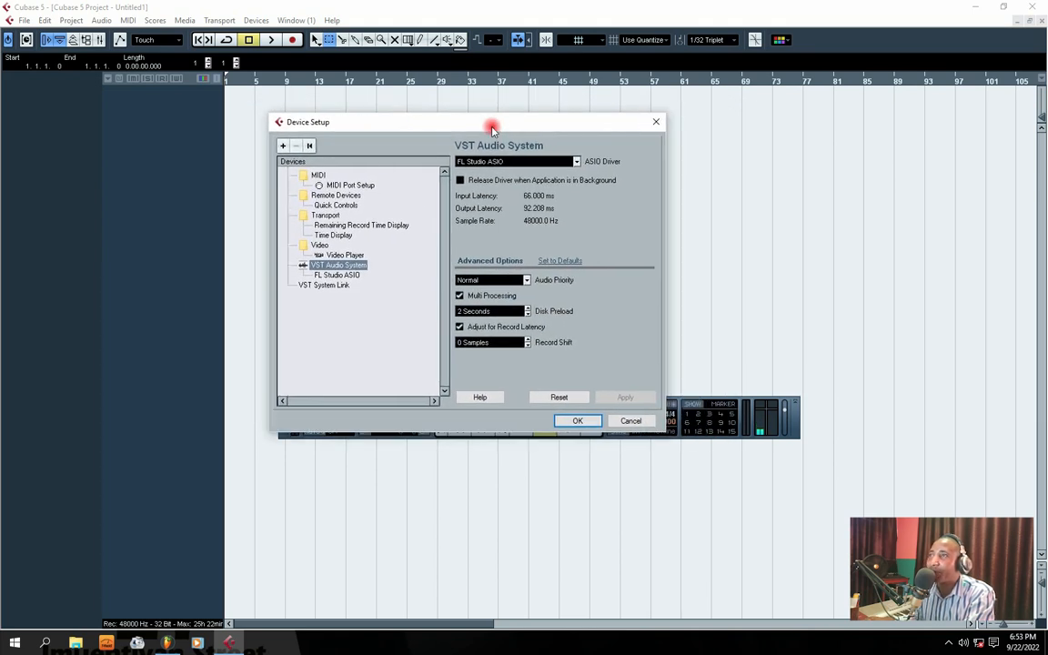
pyautogui.click(582, 410)
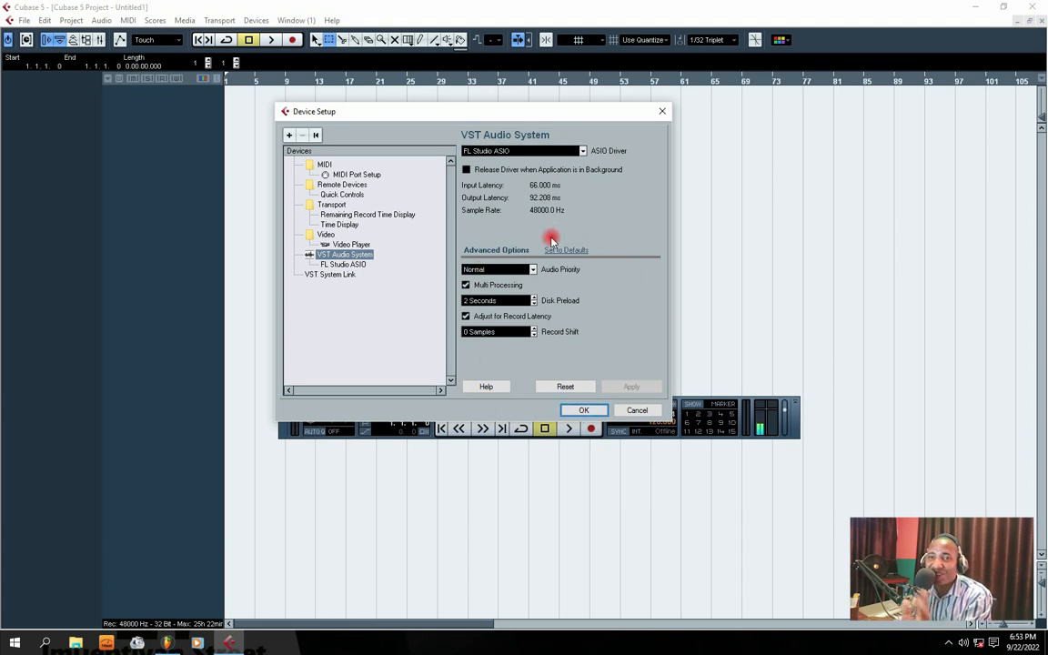
pyautogui.click(584, 410)
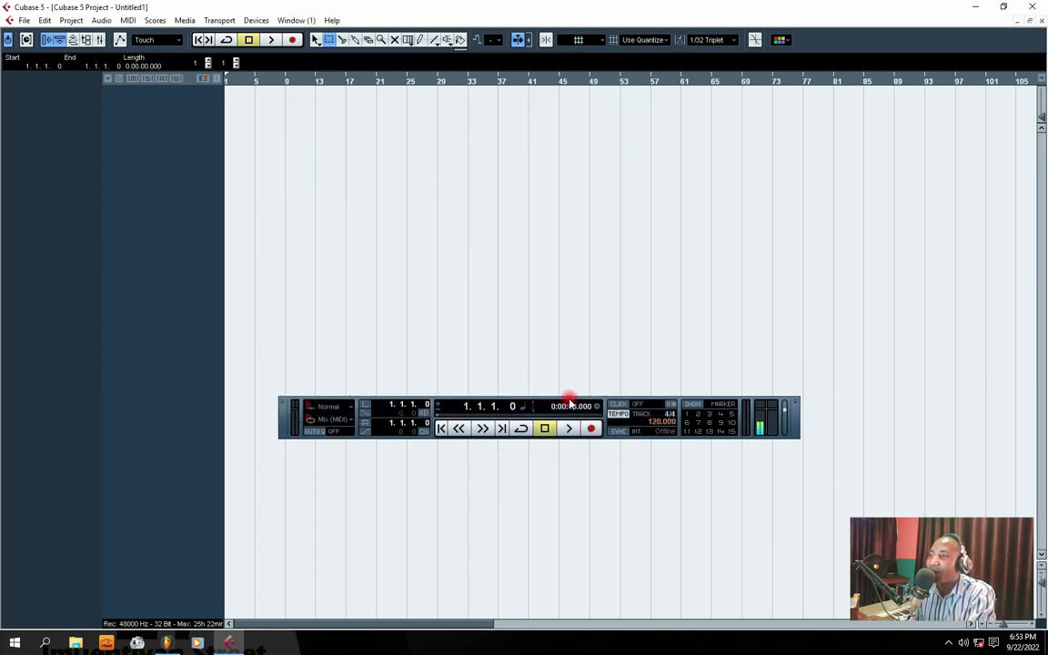
# Move the transport panel lower over the project and add one audio track with a Stereo configuration.
pyautogui.moveTo(608, 401); pyautogui.dragTo(600, 494)
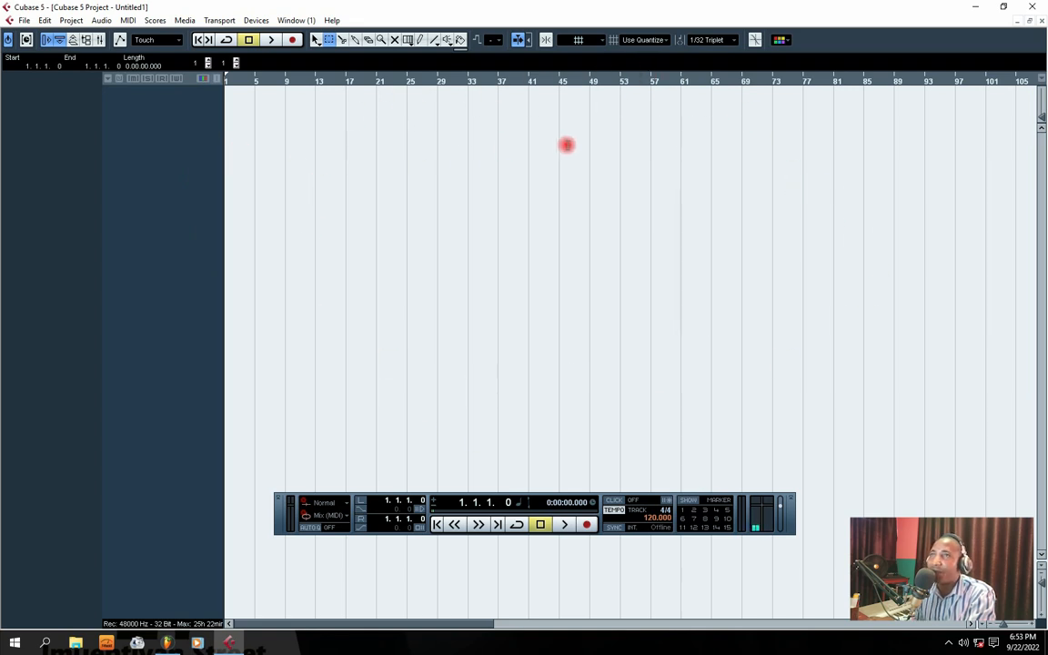
pyautogui.rightClick(152, 111)
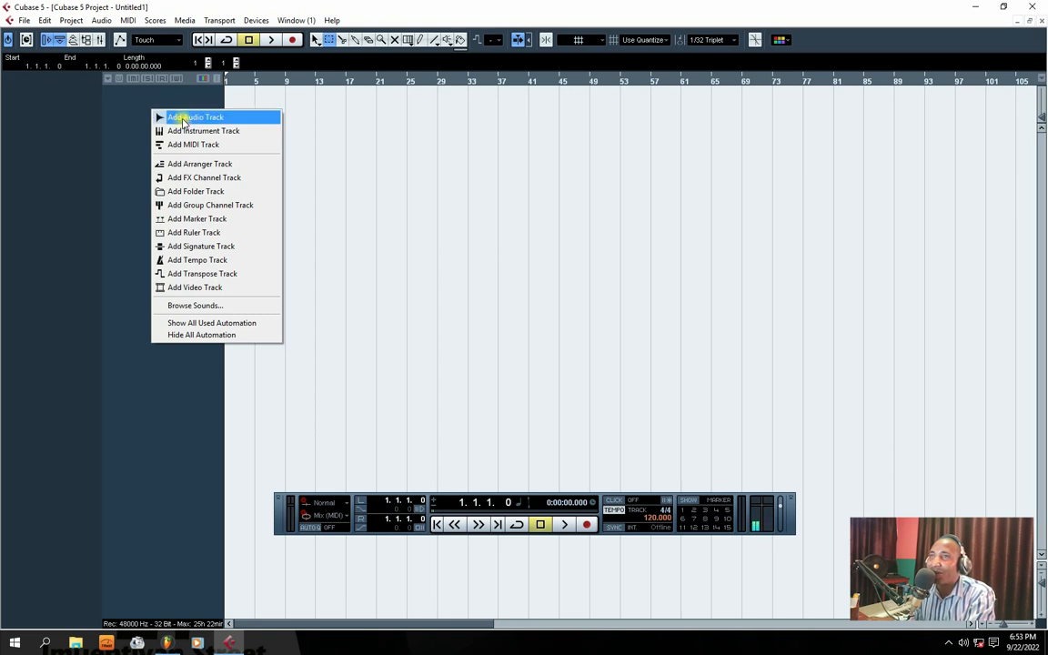
pyautogui.click(182, 120)
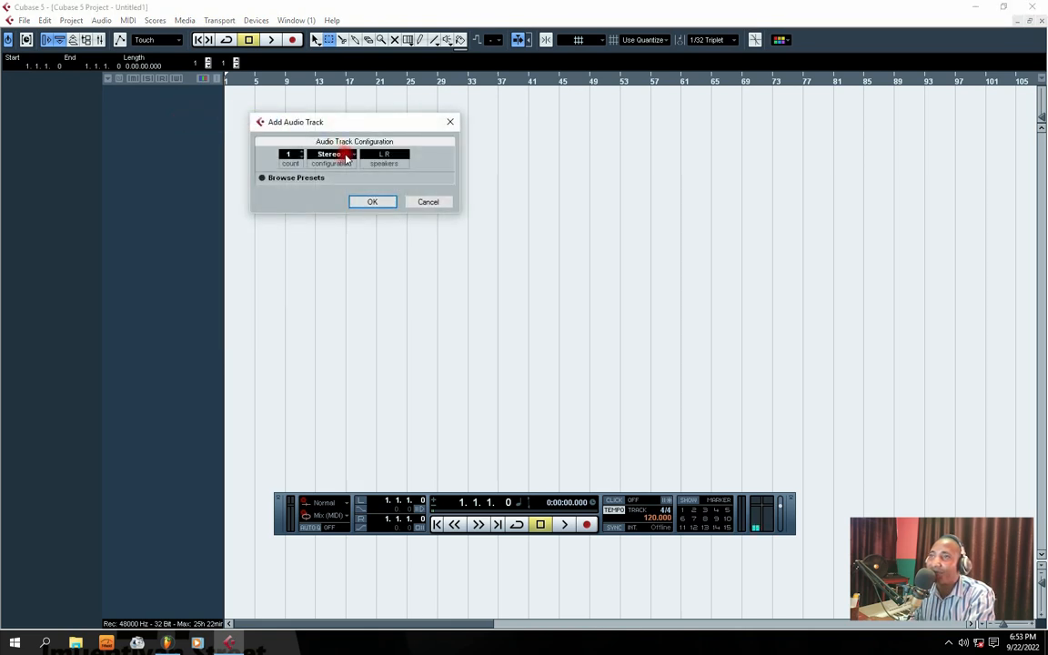
pyautogui.moveTo(320, 122); pyautogui.dragTo(315, 196)
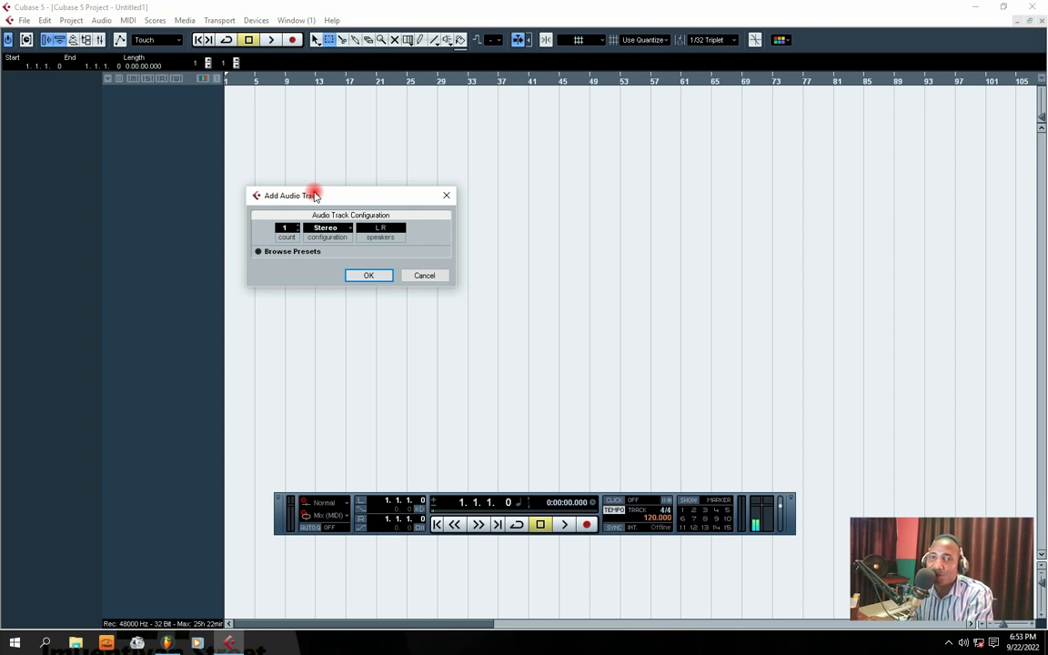
pyautogui.moveTo(314, 195); pyautogui.dragTo(319, 197)
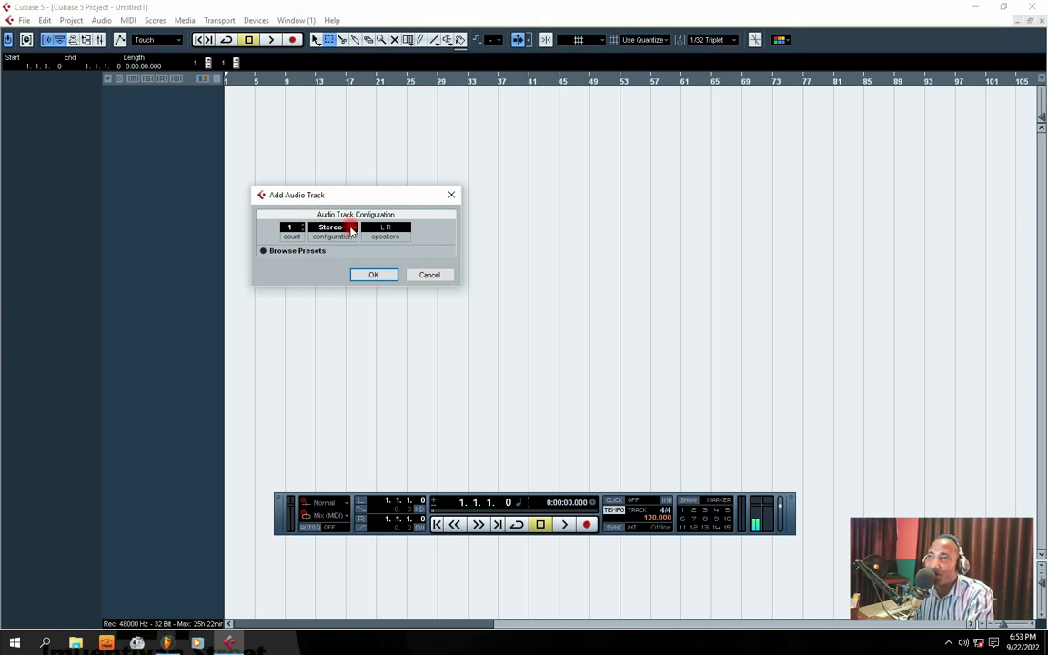
pyautogui.click(354, 229)
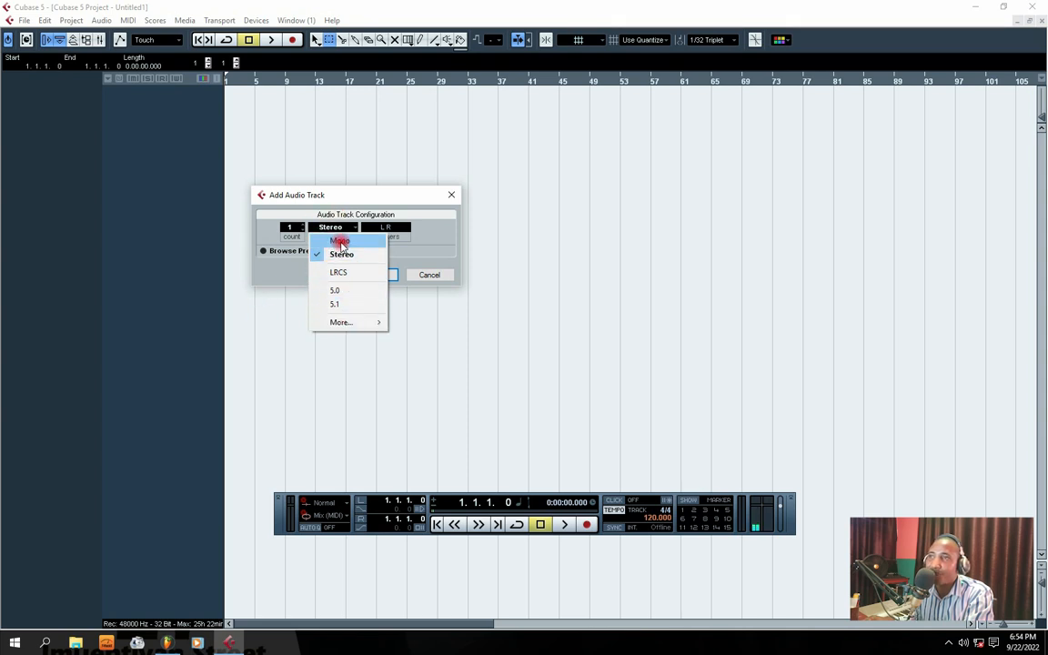
pyautogui.click(342, 255)
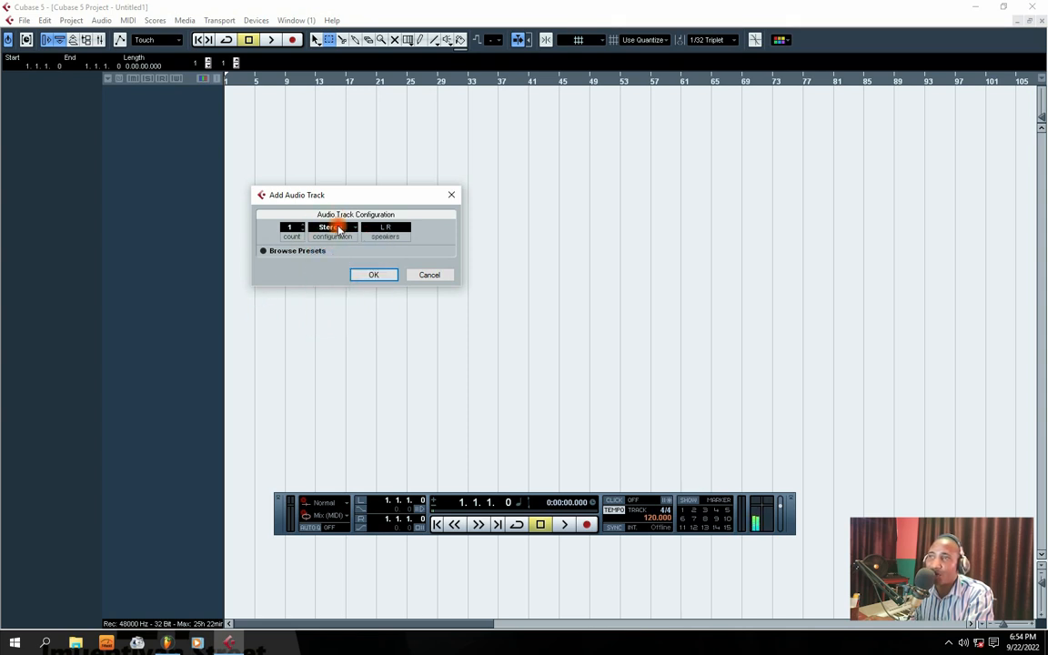
pyautogui.click(340, 229)
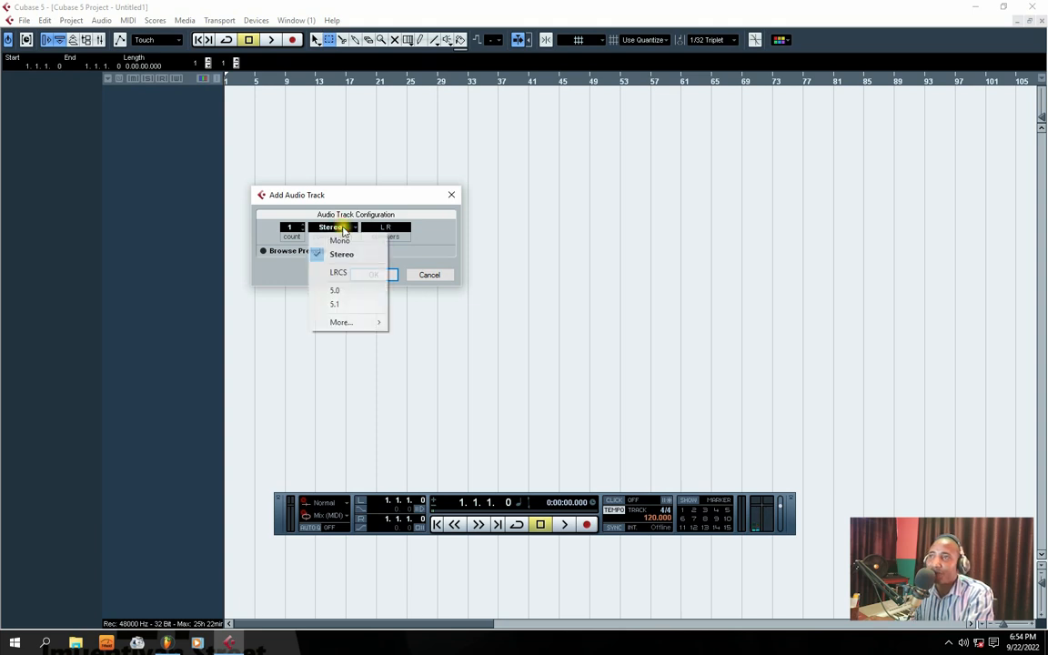
pyautogui.click(342, 256)
pyautogui.moveTo(344, 198); pyautogui.dragTo(336, 198)
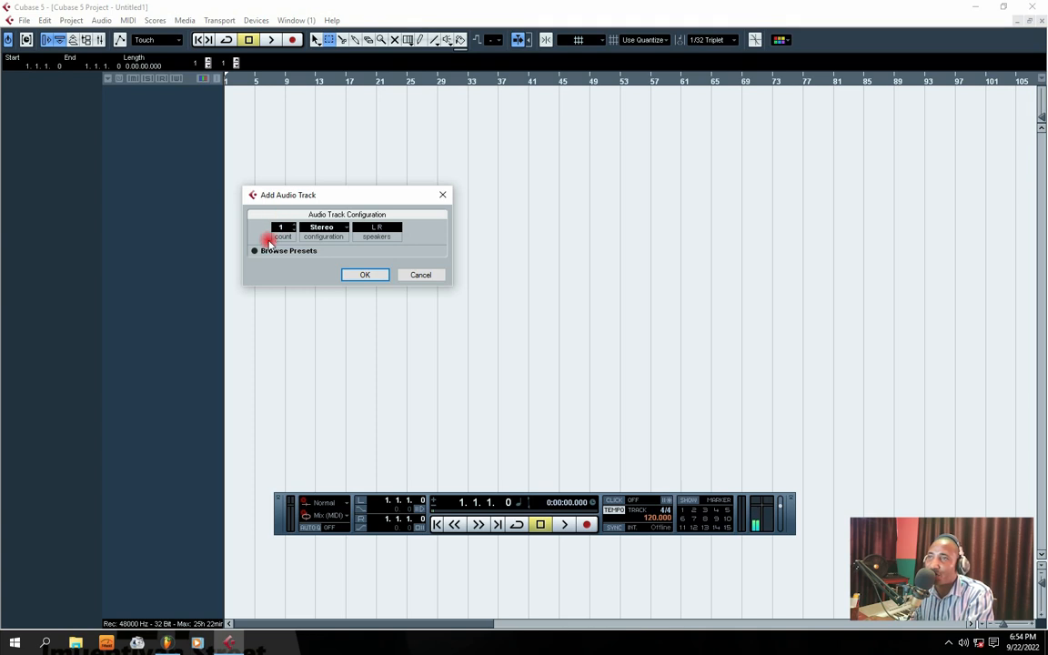
pyautogui.moveTo(324, 197); pyautogui.dragTo(385, 179)
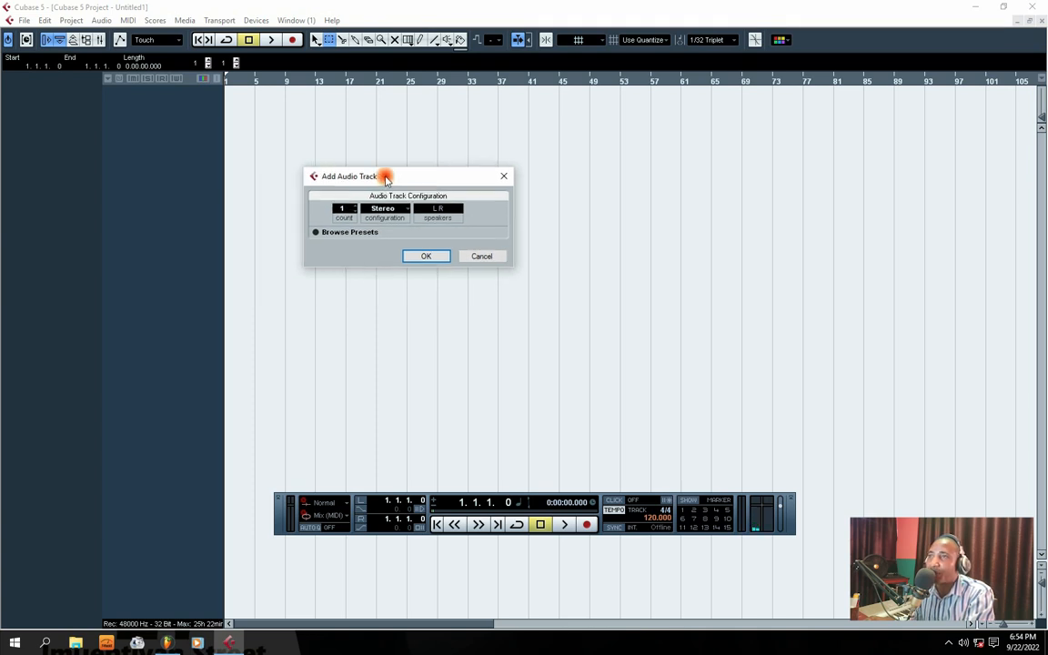
pyautogui.click(426, 256)
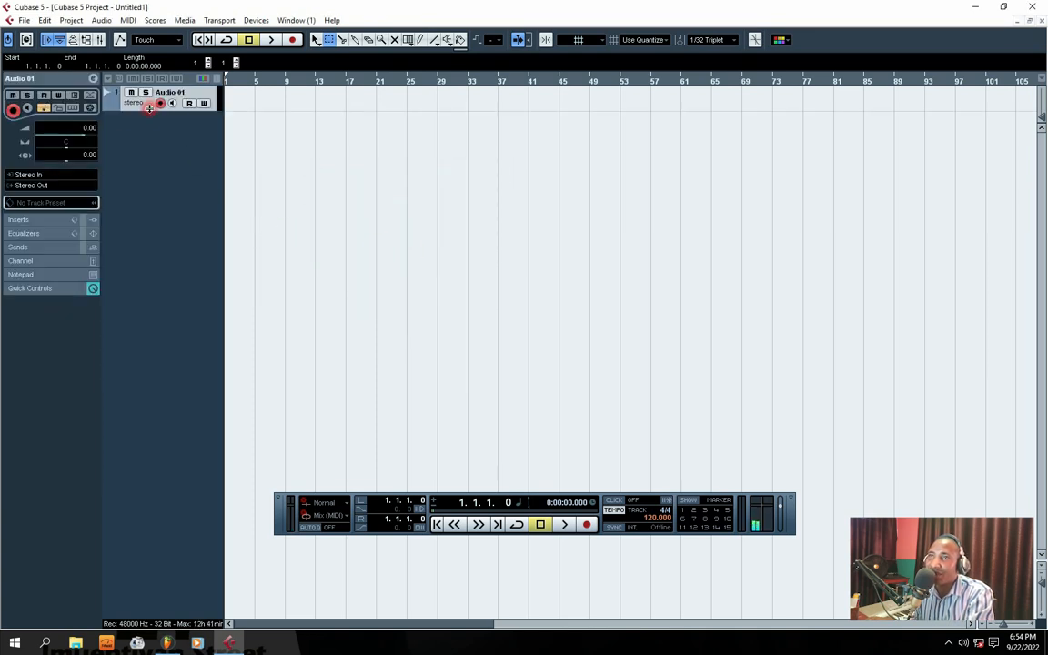
# Increase the height of the Audio 01 track and open the dialog for importing an audio file.
pyautogui.moveTo(149, 111); pyautogui.dragTo(156, 146)
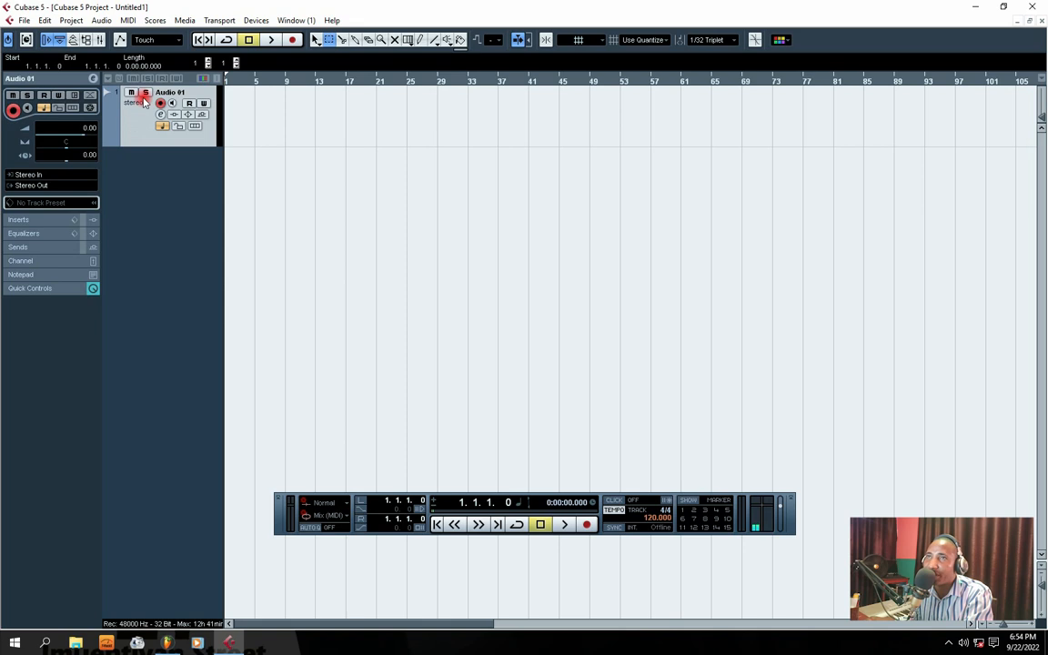
pyautogui.click(24, 21)
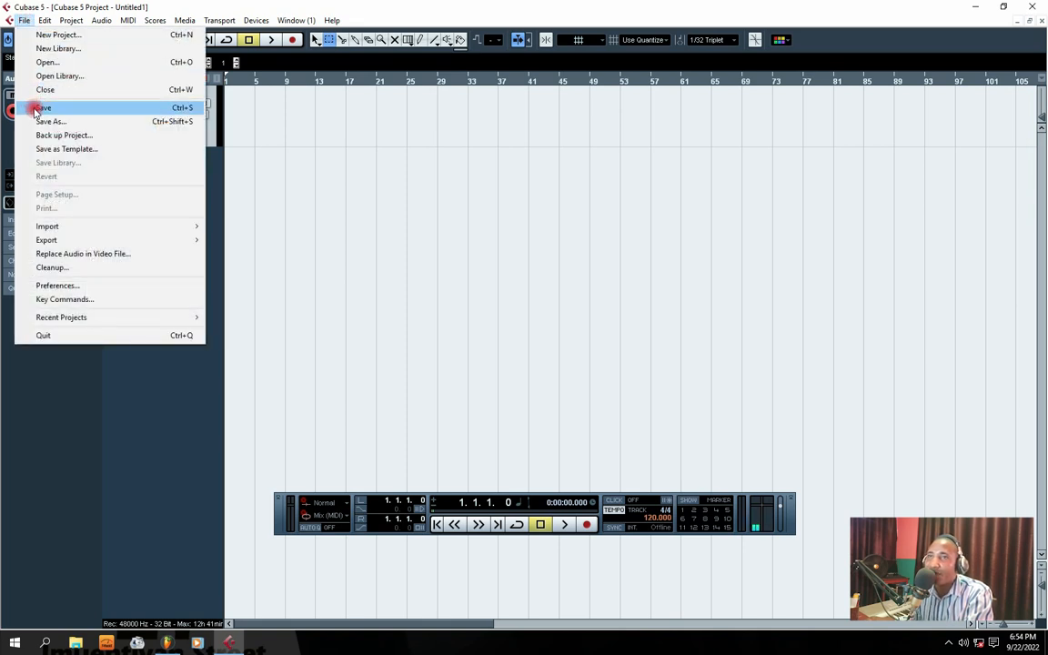
pyautogui.moveTo(60, 230)
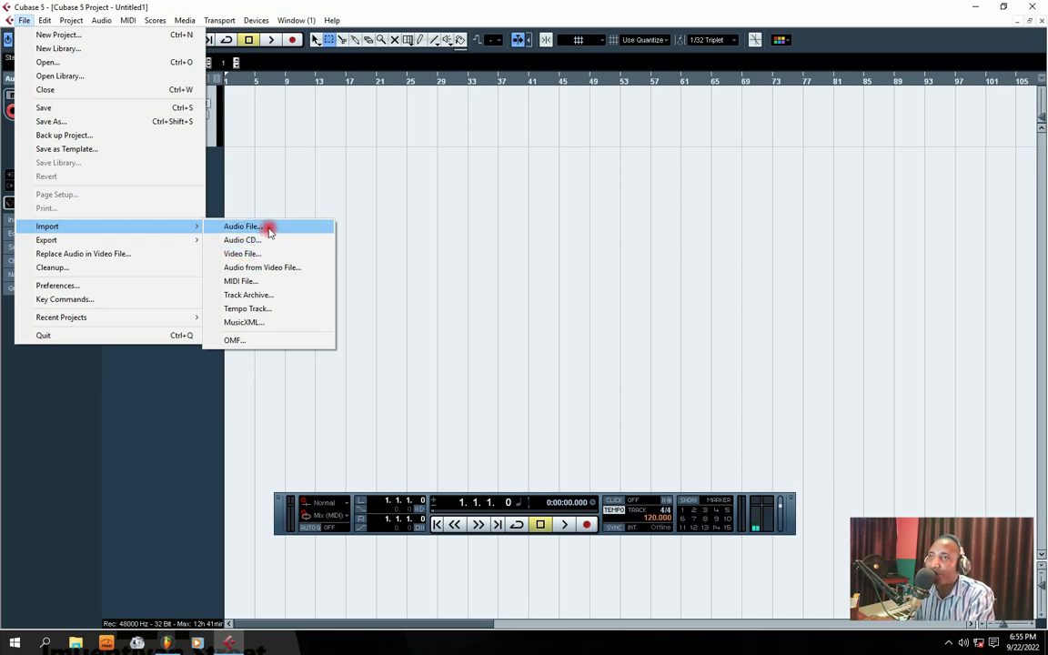
pyautogui.click(269, 233)
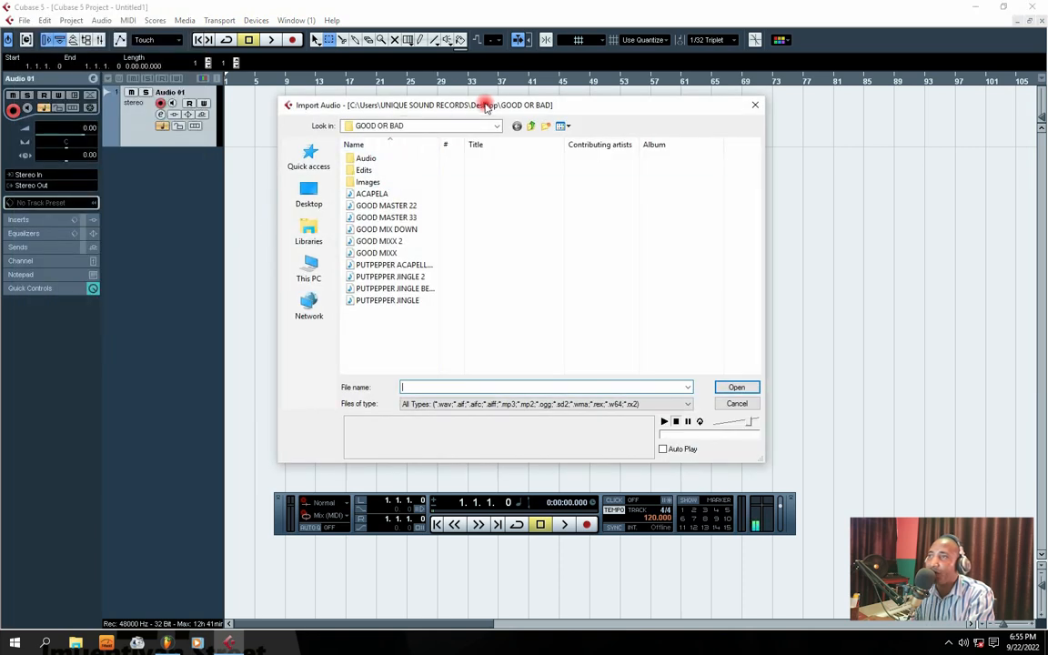
pyautogui.moveTo(564, 110)
pyautogui.mouseDown()
pyautogui.moveTo(538, 127)
pyautogui.moveTo(568, 131)
pyautogui.mouseUp()
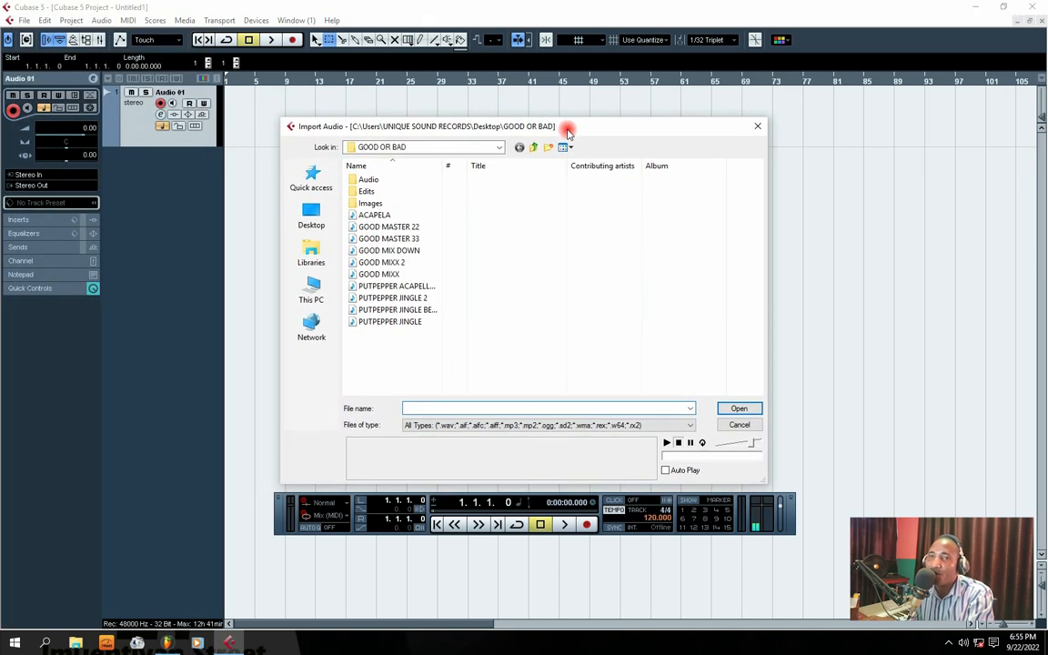
# Browse the Desktop to subfolder 6 of the BEAT 2023 folder and select the AFROBEAT TODAy audio file.
pyautogui.click(312, 212)
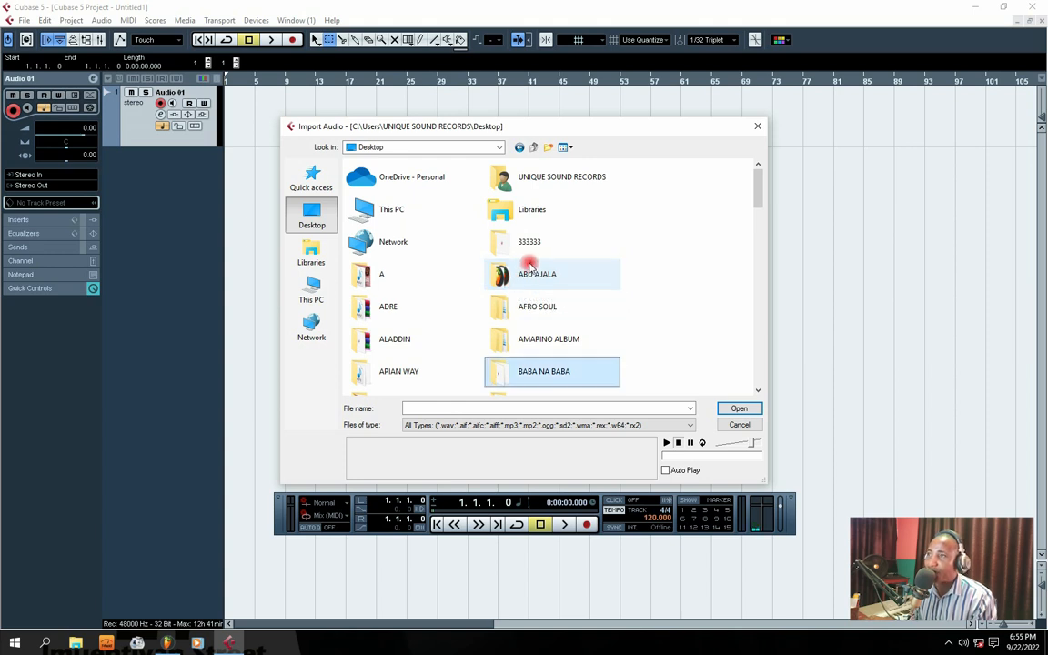
pyautogui.scroll(-3, 545, 282)
pyautogui.scroll(1, 596, 286)
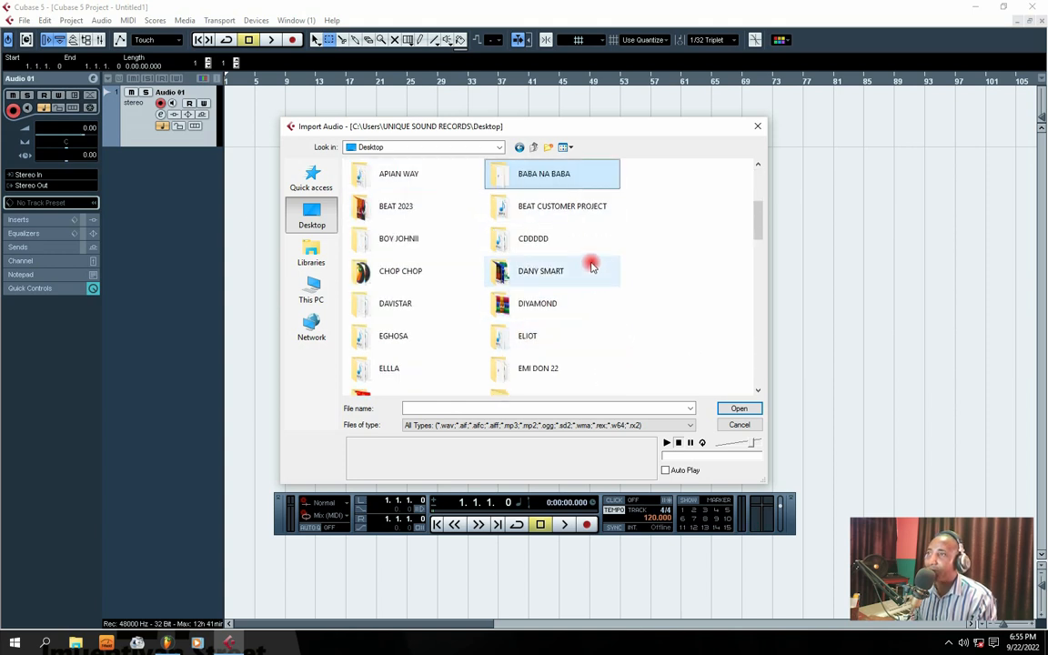
pyautogui.doubleClick(368, 205)
pyautogui.doubleClick(362, 191)
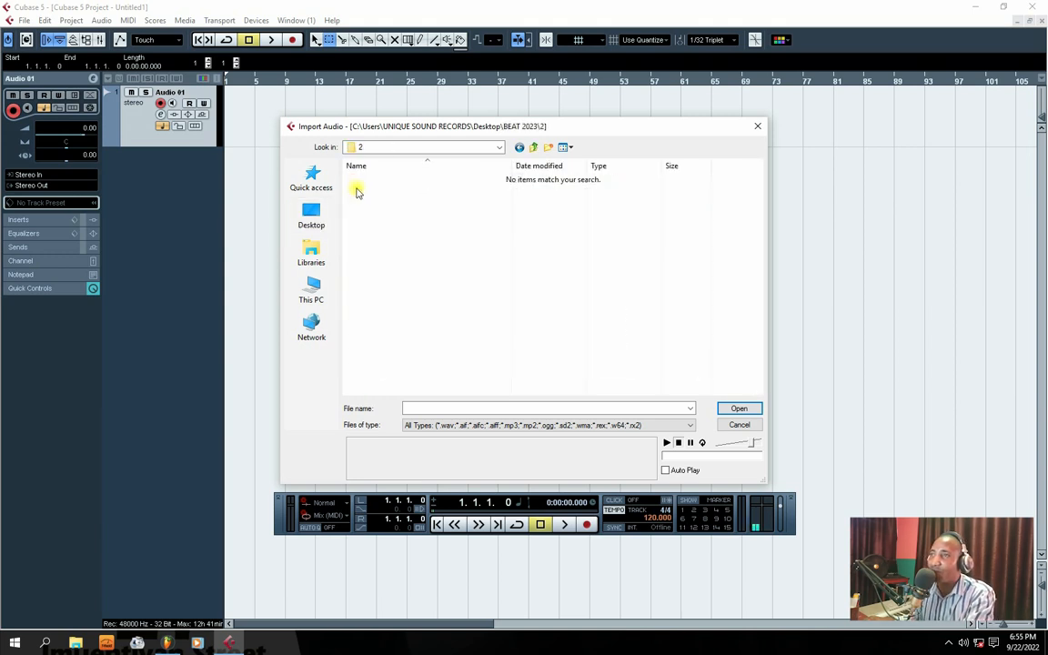
pyautogui.click(522, 151)
pyautogui.doubleClick(357, 228)
pyautogui.click(374, 180)
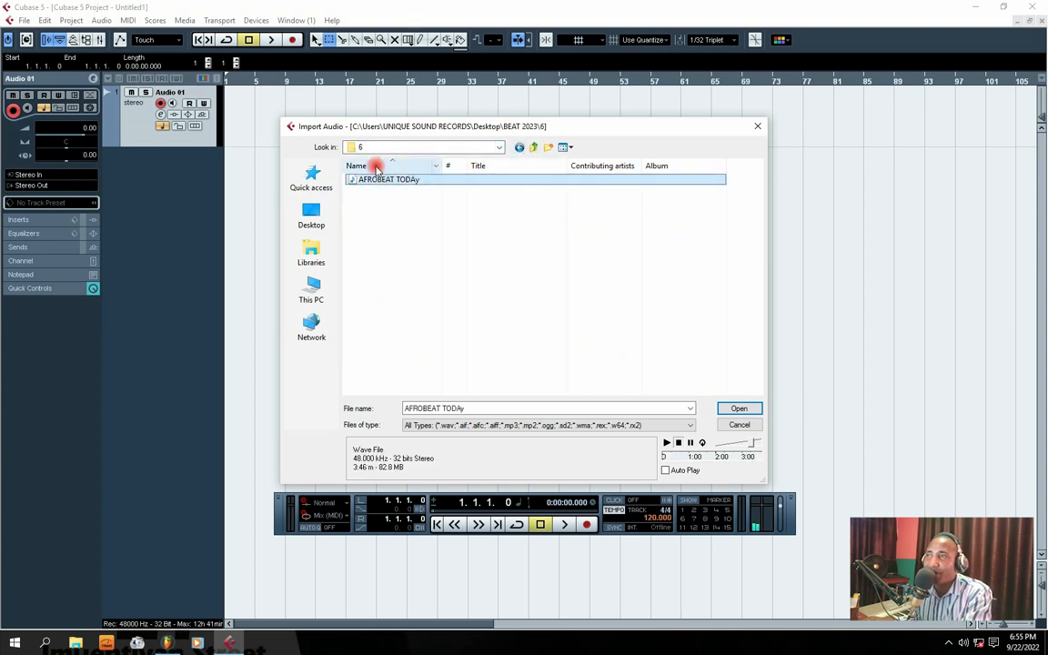
# Preview the AFROBEAT TODAy file within the import dialog and keep it selected.
pyautogui.click(666, 442)
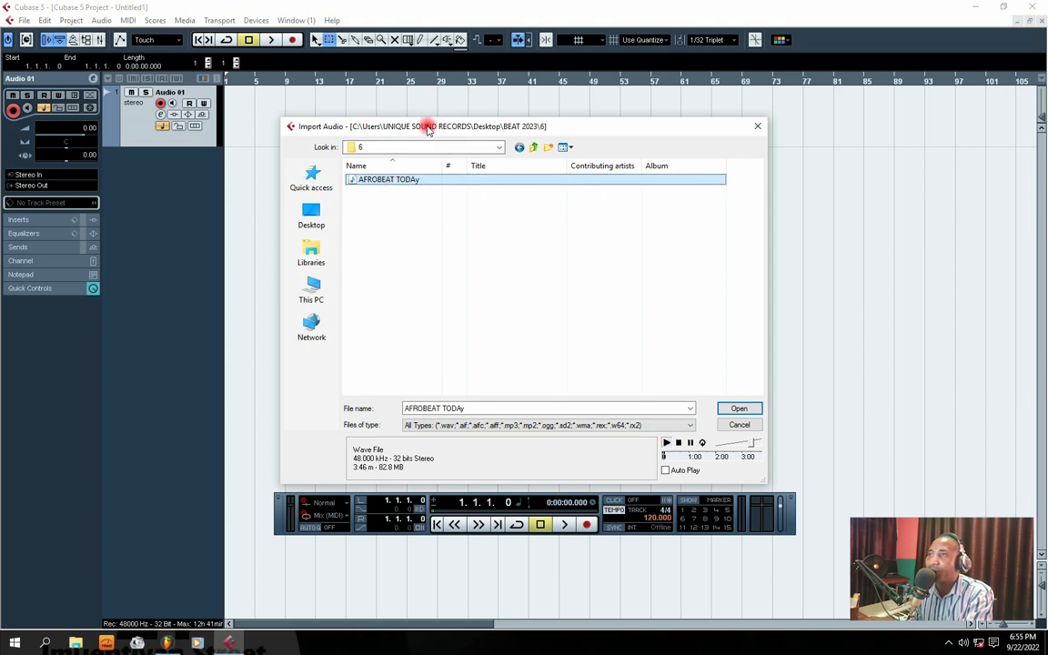
pyautogui.moveTo(428, 131); pyautogui.dragTo(447, 124)
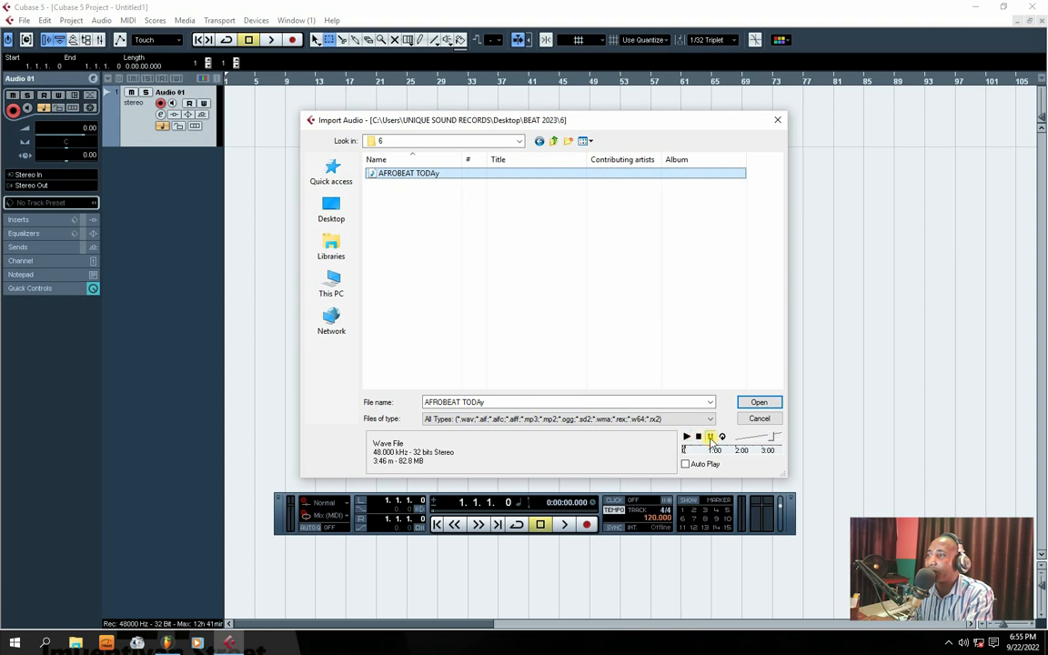
pyautogui.click(400, 173)
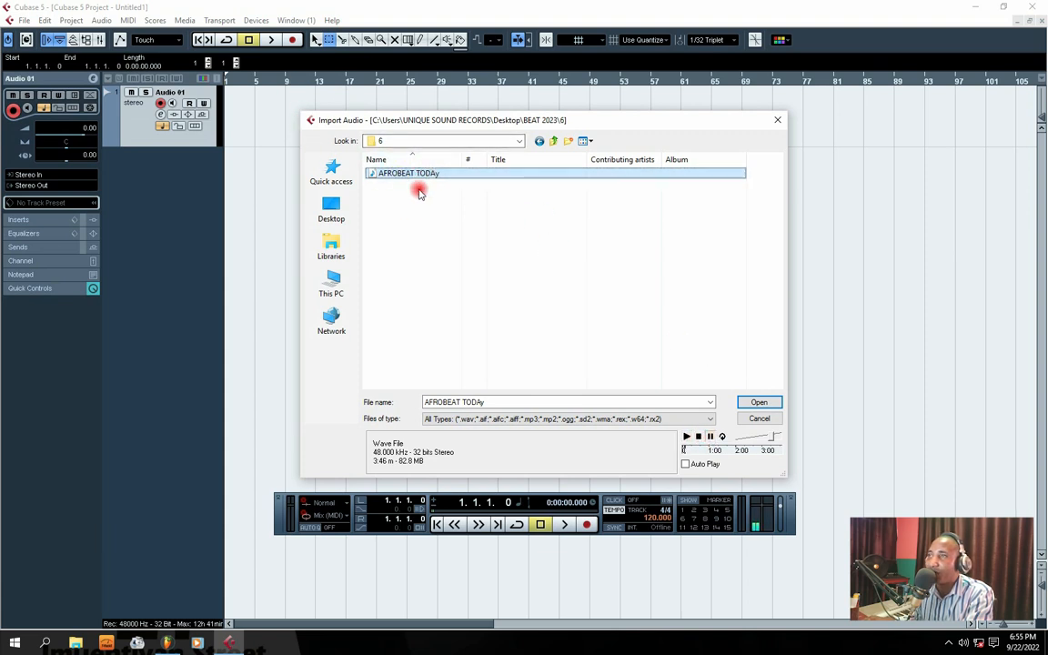
# Import AFROBEAT TODAy onto the Audio 01 track, accepting the import options, and reduce the track's height slightly.
pyautogui.click(756, 402)
pyautogui.click(441, 401)
pyautogui.click(425, 400)
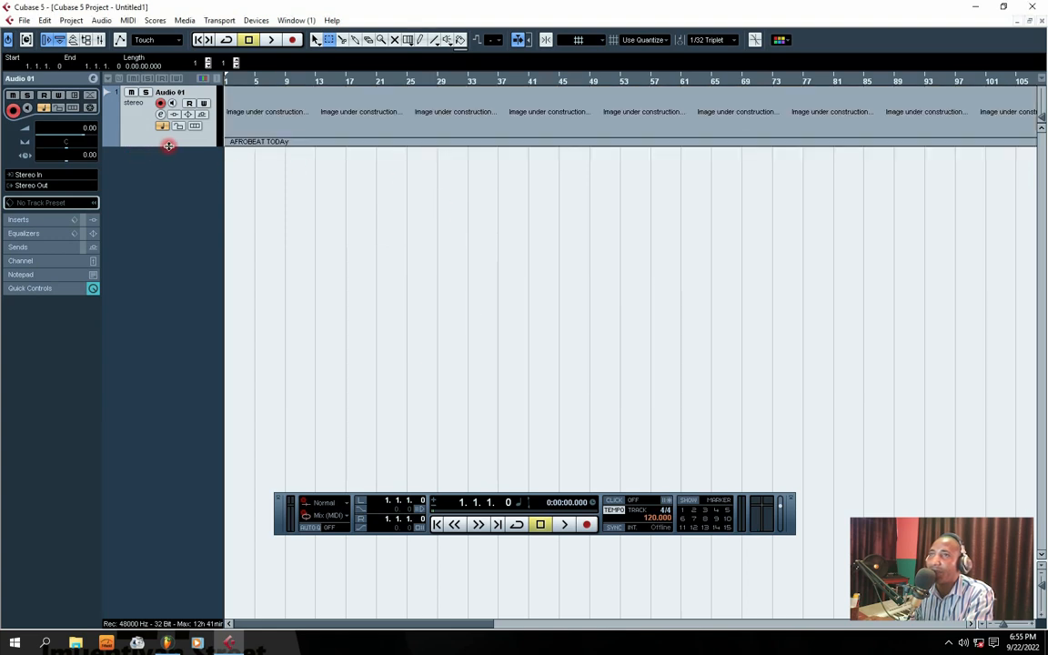
pyautogui.moveTo(169, 145)
pyautogui.mouseDown()
pyautogui.moveTo(185, 265)
pyautogui.moveTo(163, 137)
pyautogui.mouseUp()
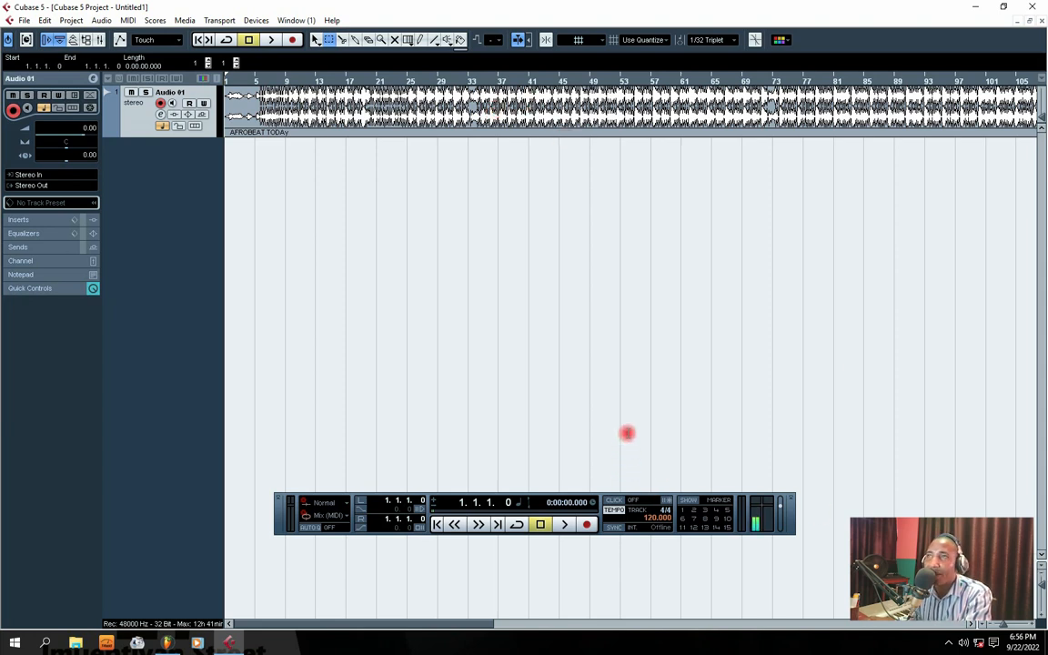
# Examine the AFROBEAT TODAy waveform at different horizontal zoom levels, finishing with the whole clip in view.
pyautogui.click(1031, 625)
pyautogui.click(1032, 625)
pyautogui.click(1031, 625)
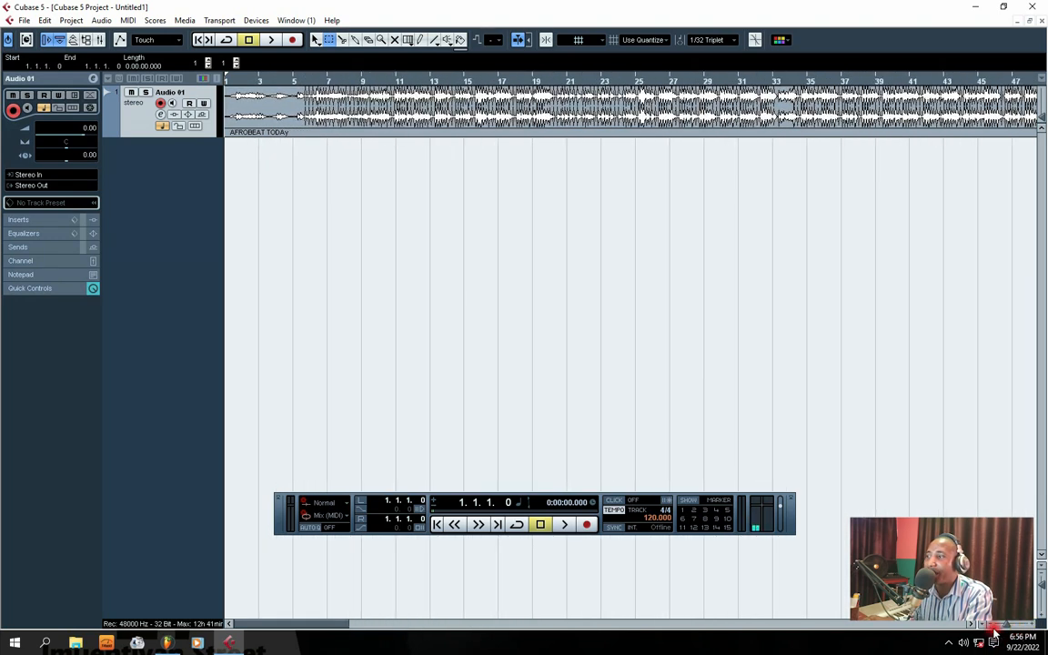
pyautogui.click(989, 626)
pyautogui.click(990, 627)
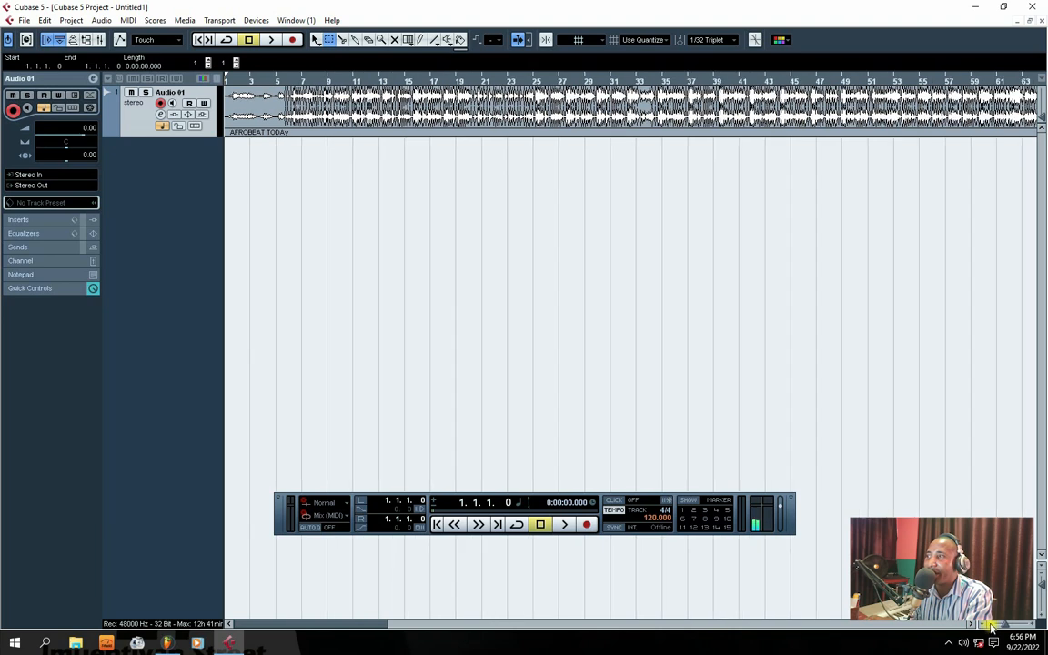
pyautogui.click(990, 627)
pyautogui.click(989, 627)
pyautogui.click(990, 627)
pyautogui.click(989, 626)
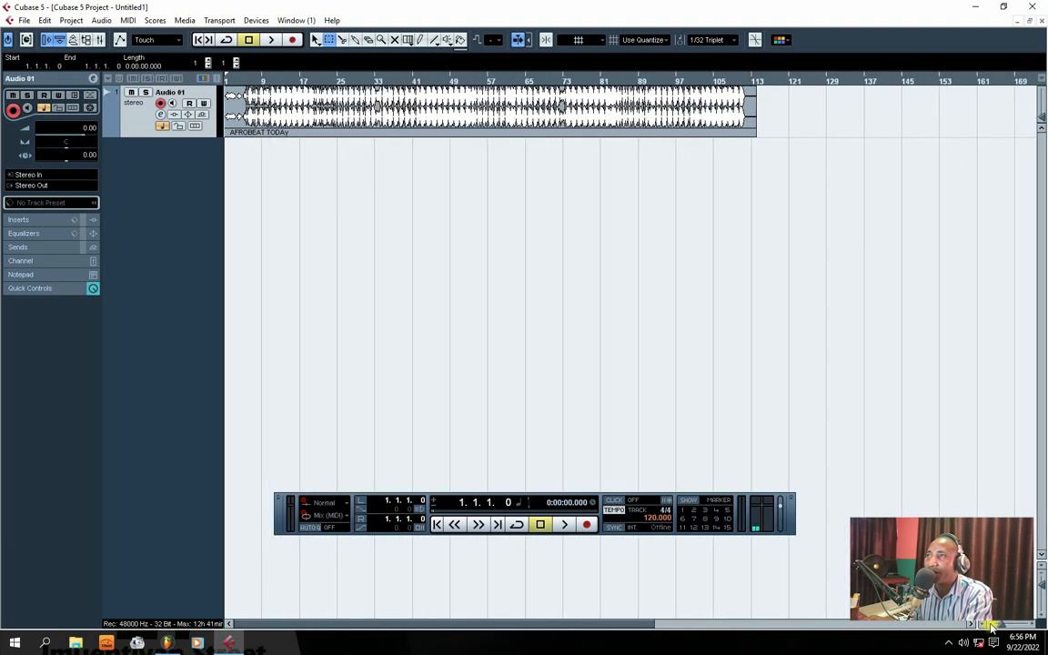
pyautogui.click(991, 627)
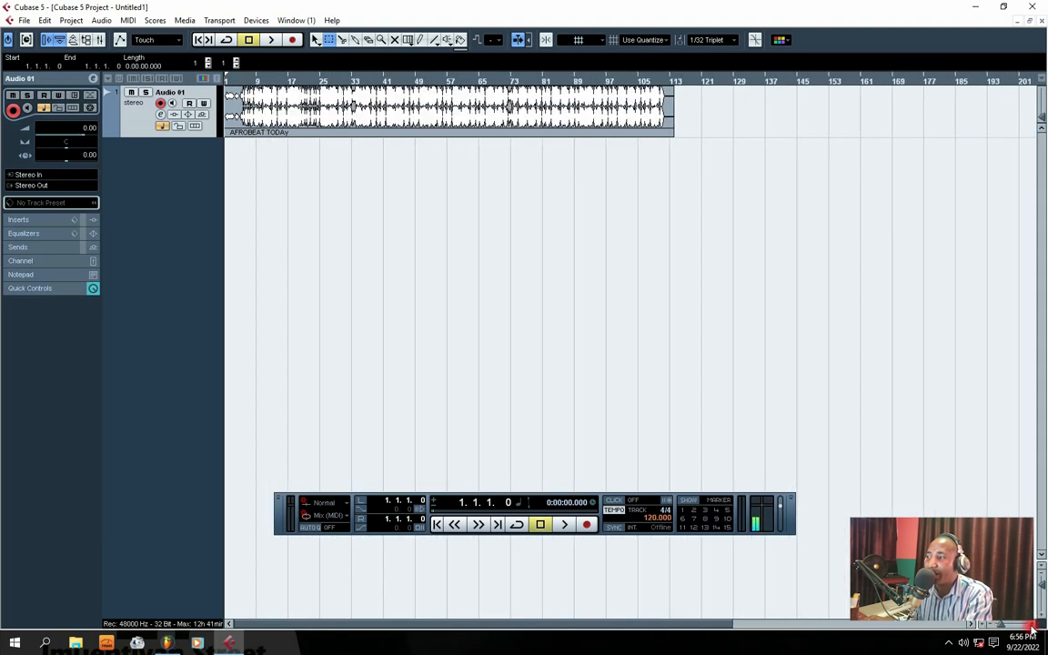
pyautogui.click(1033, 627)
pyautogui.click(1033, 627)
pyautogui.click(1033, 627)
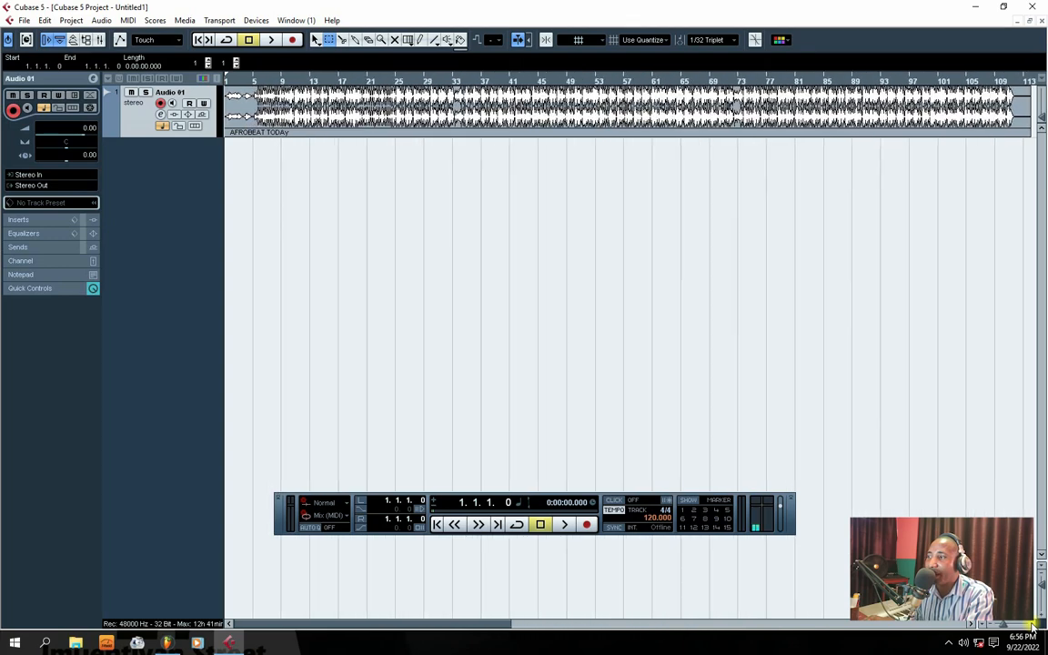
pyautogui.click(1033, 627)
pyautogui.click(1033, 628)
pyautogui.click(1033, 628)
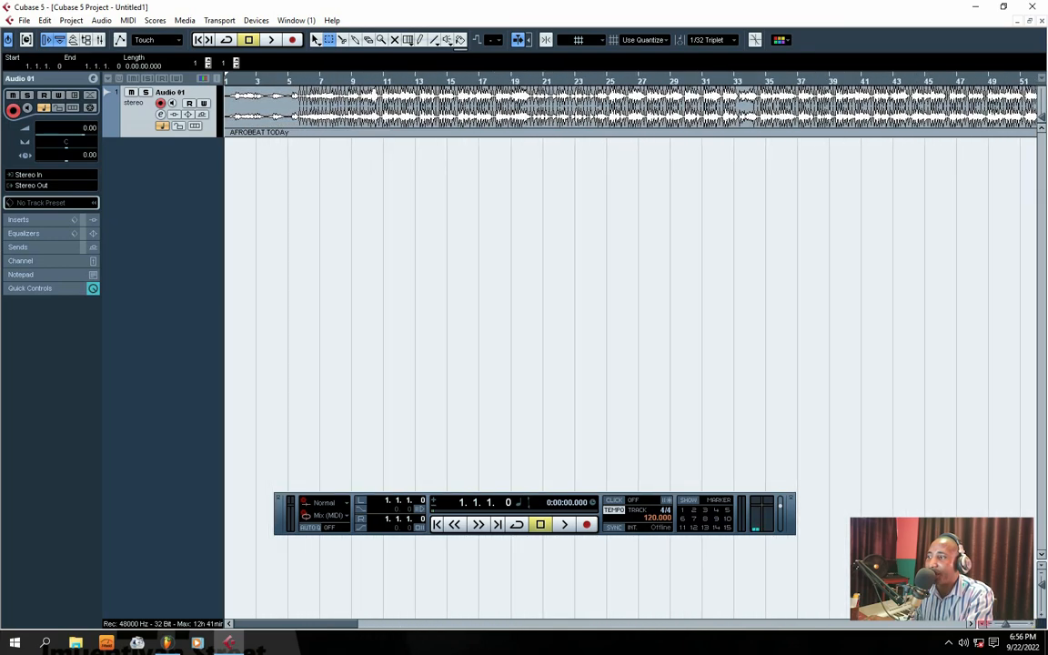
pyautogui.click(993, 627)
pyautogui.click(993, 627)
pyautogui.click(993, 626)
pyautogui.click(993, 627)
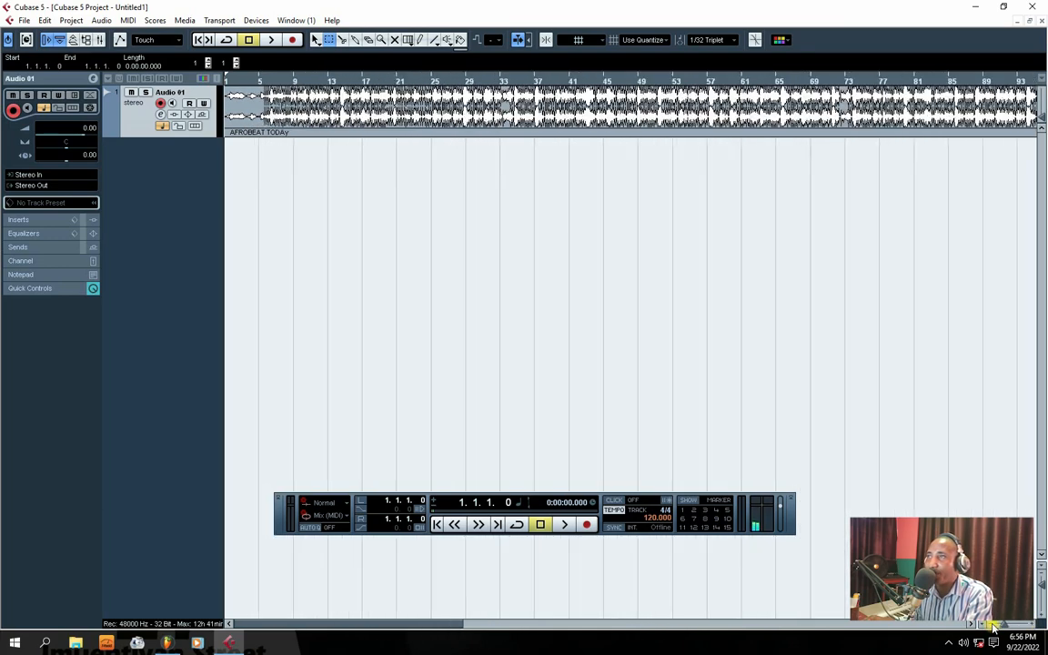
pyautogui.click(993, 627)
pyautogui.click(993, 626)
pyautogui.click(993, 627)
pyautogui.click(993, 627)
pyautogui.click(993, 626)
pyautogui.click(993, 626)
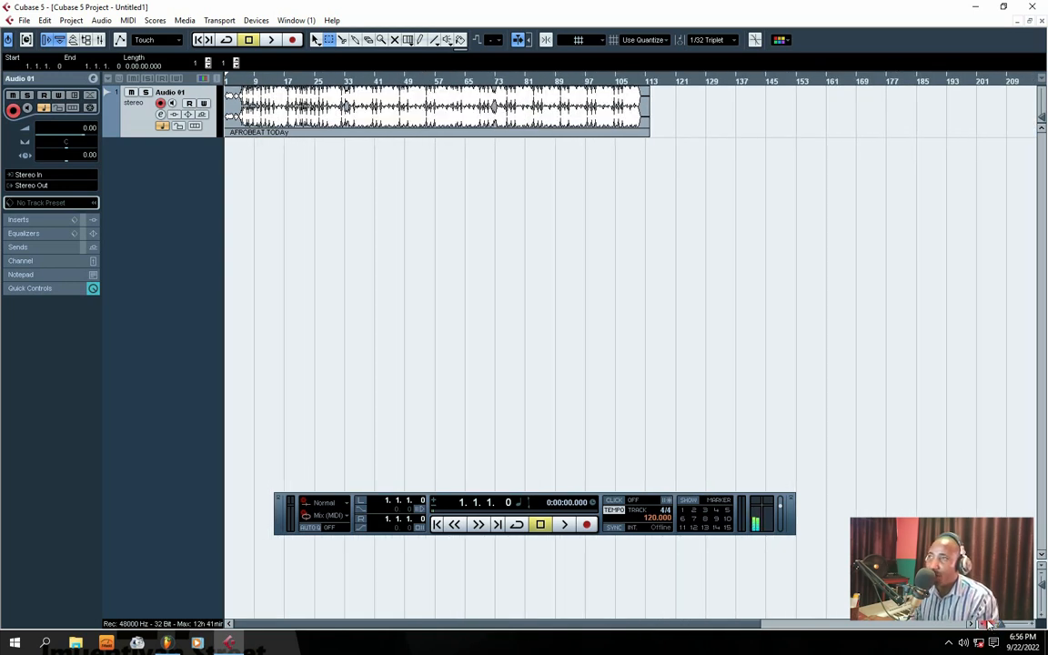
pyautogui.click(993, 626)
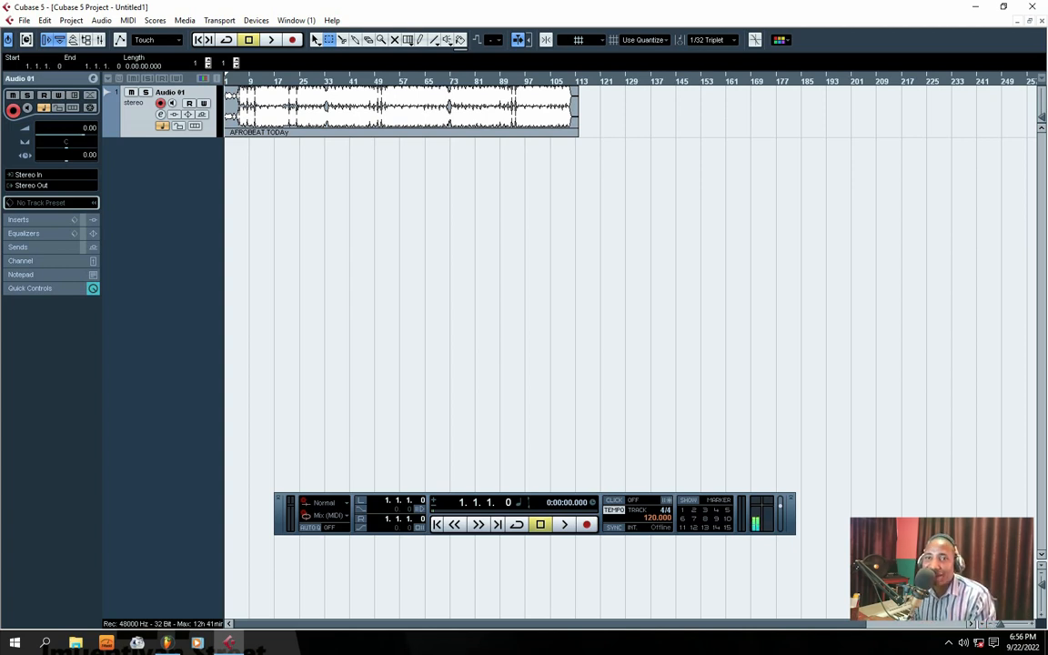
pyautogui.click(993, 626)
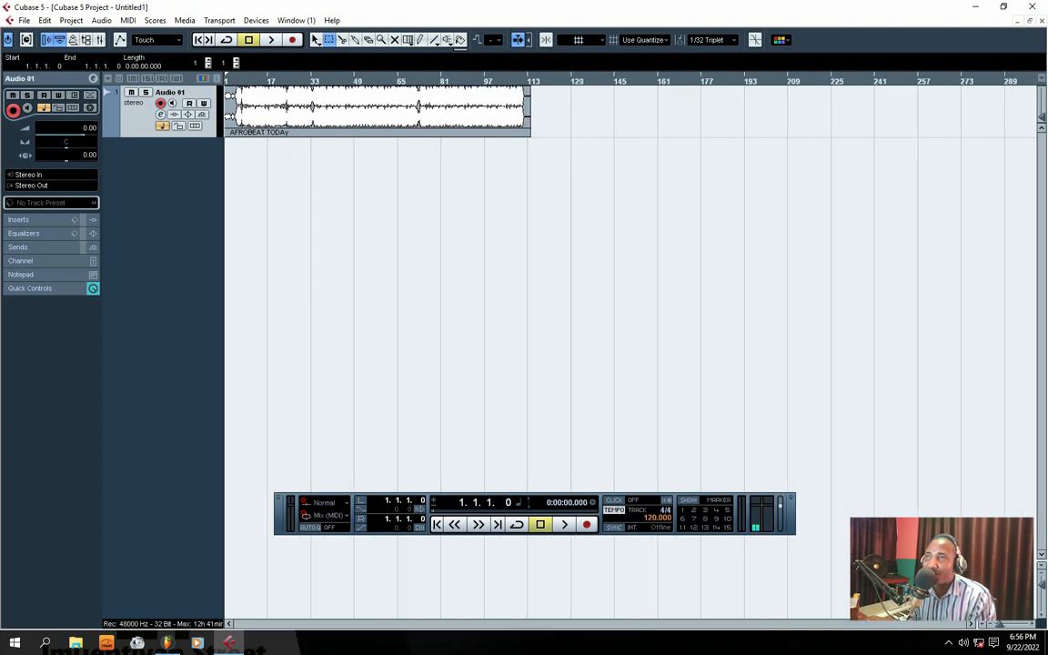
# Magnify the beat's waveform on the timeline and return to a view of the entire clip.
pyautogui.press('h')
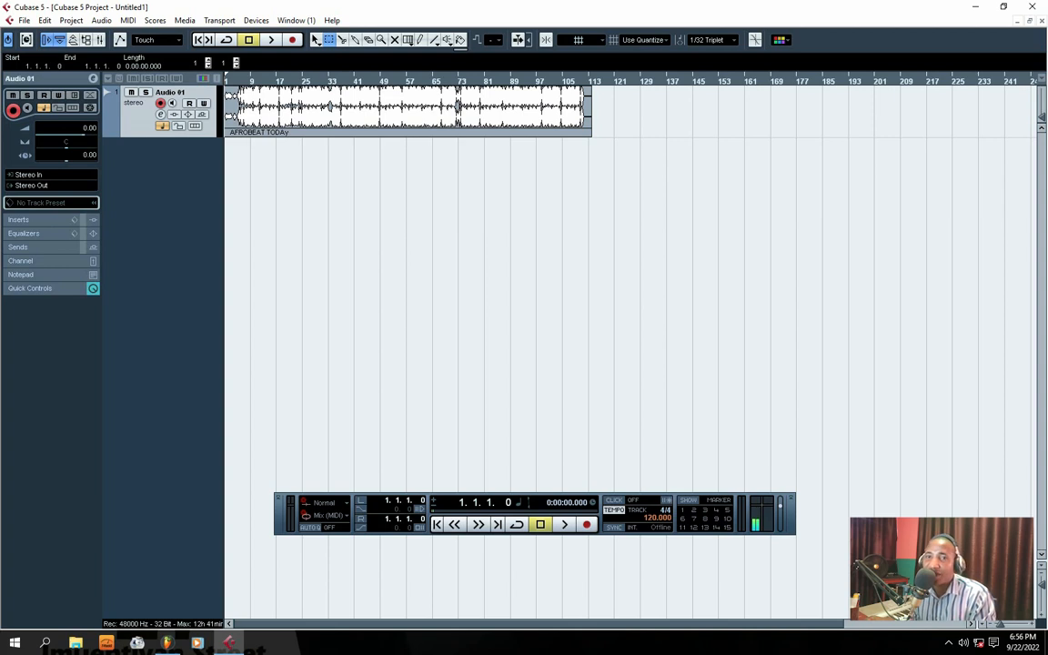
pyautogui.press('h')
pyautogui.press('h')
pyautogui.press('h')
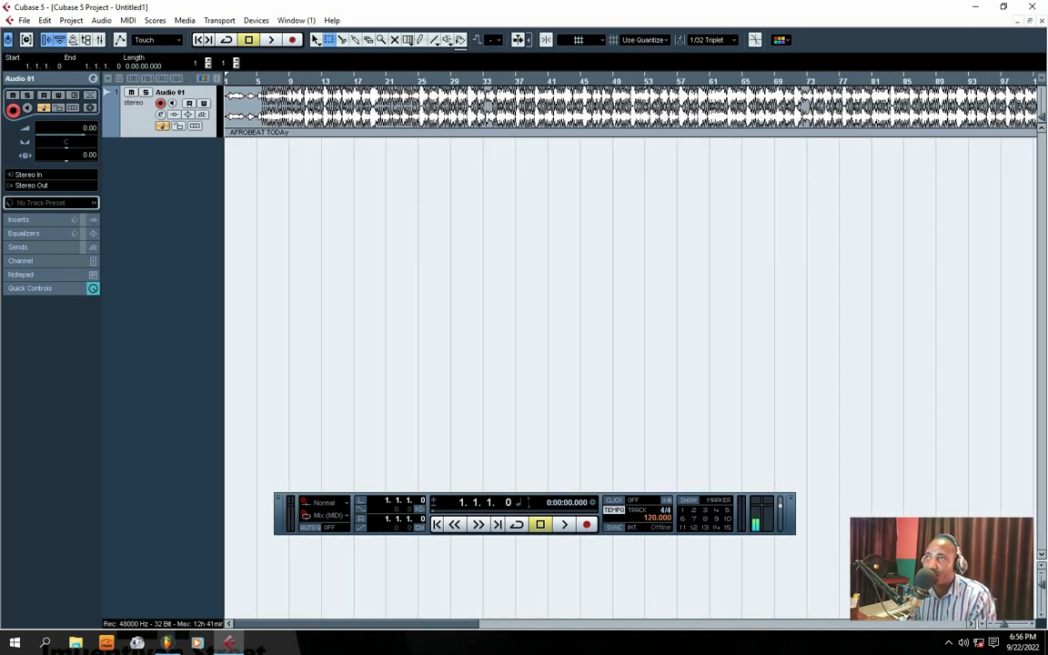
pyautogui.press('g')
pyautogui.press('g')
pyautogui.press('g')
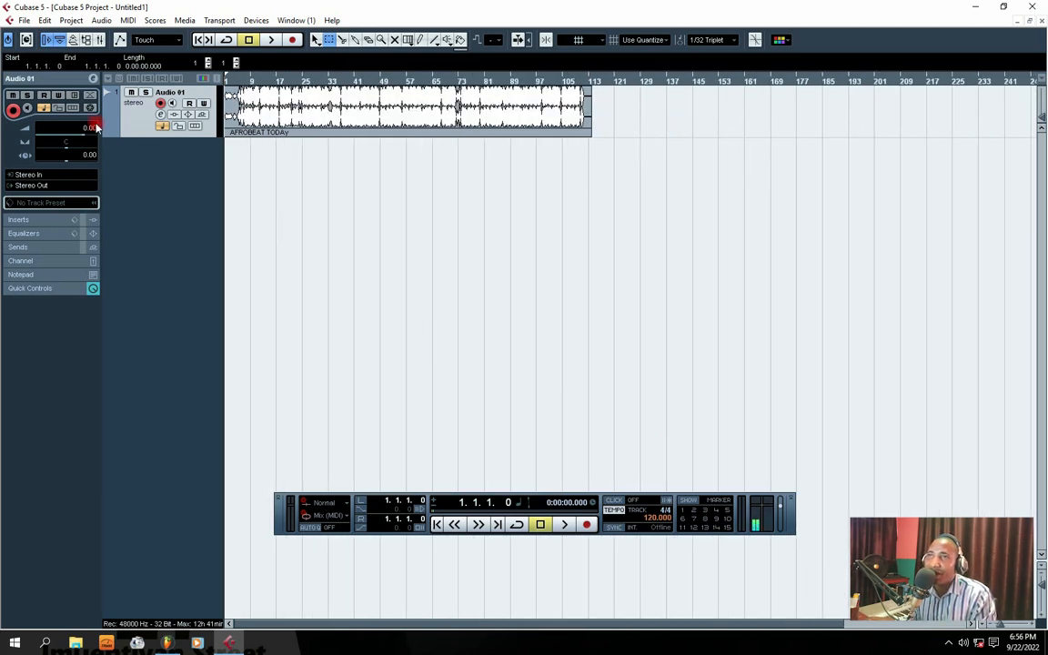
# Play the imported beat from the start, shrink the Audio 01 track to a compact height meanwhile, and stop playback.
pyautogui.moveTo(132, 136)
pyautogui.mouseDown()
pyautogui.moveTo(133, 168)
pyautogui.moveTo(136, 144)
pyautogui.mouseUp()
pyautogui.press('space')
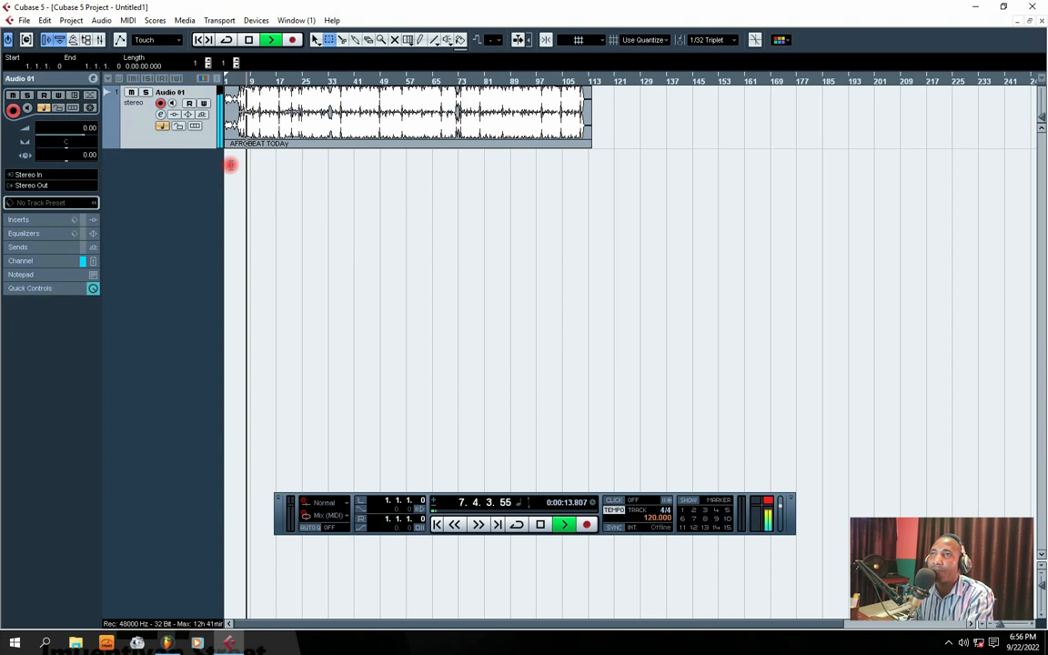
pyautogui.moveTo(150, 148); pyautogui.dragTo(159, 105)
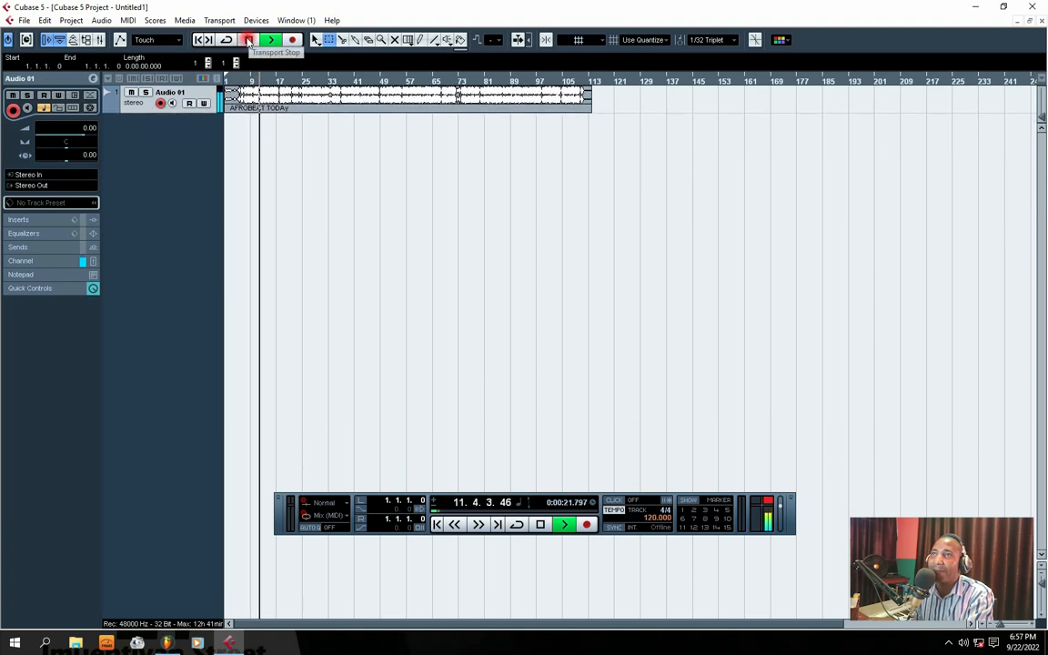
pyautogui.click(247, 40)
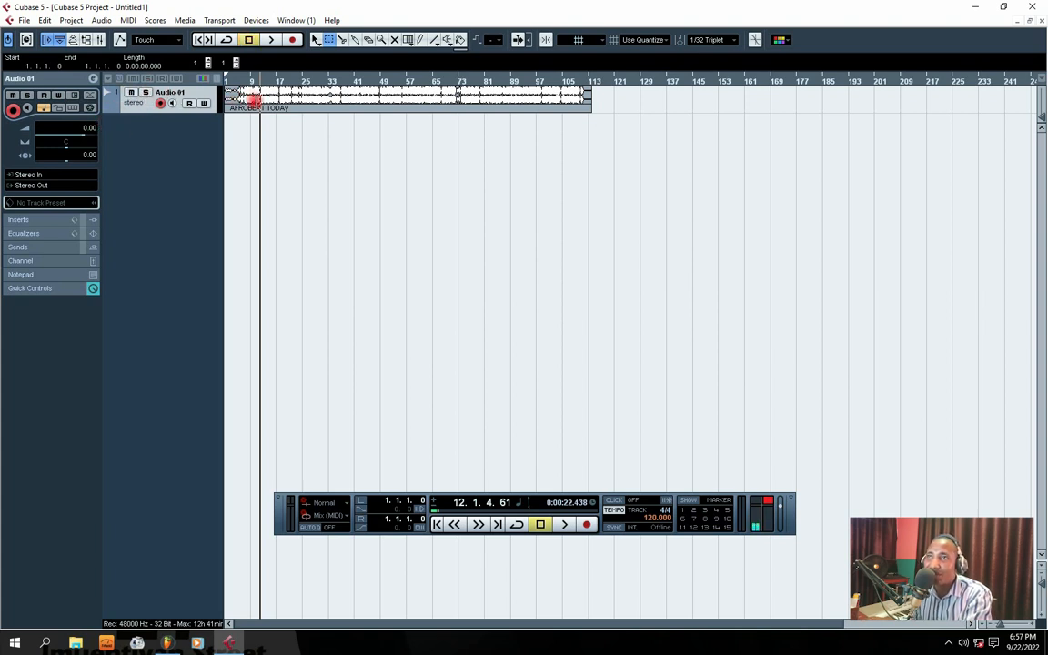
# Add one more audio track with a Stereo configuration below Audio 01.
pyautogui.rightClick(136, 133)
pyautogui.click(165, 135)
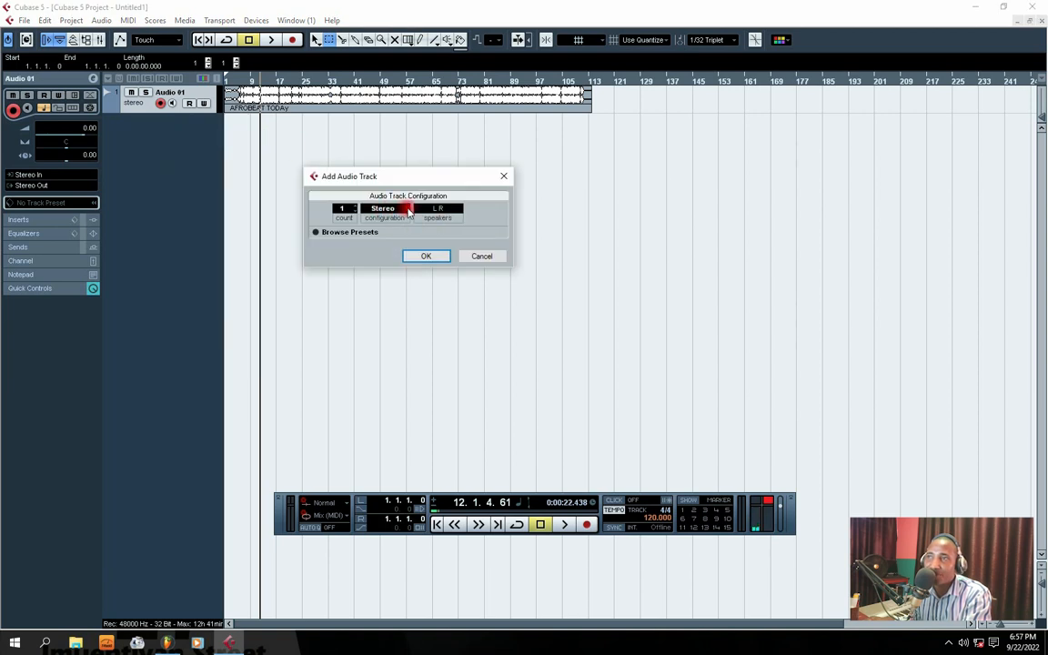
pyautogui.click(407, 209)
pyautogui.click(393, 222)
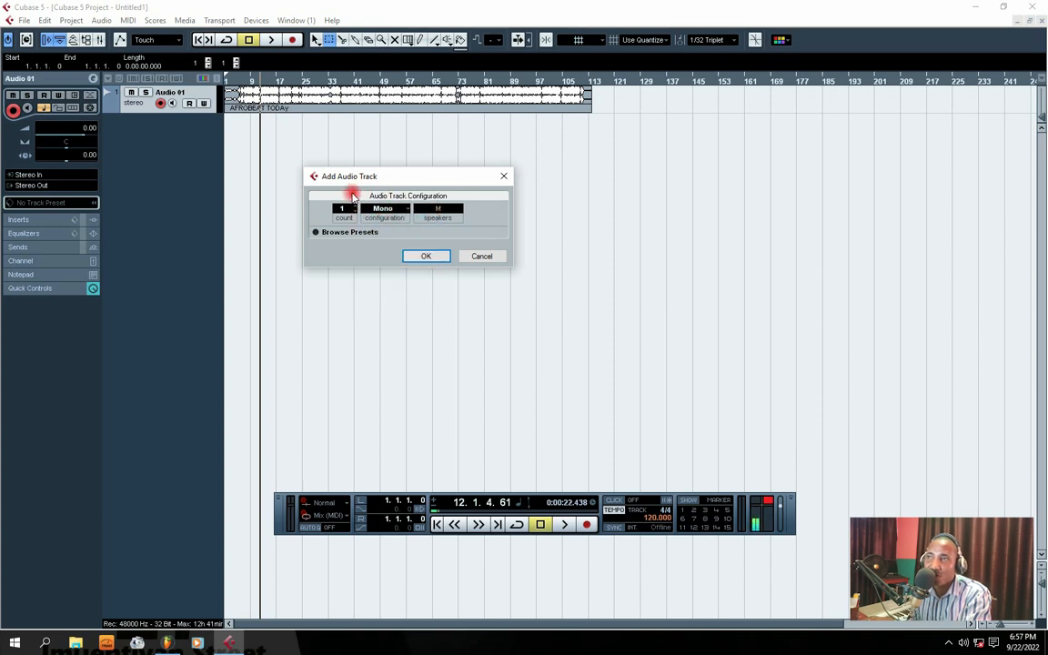
pyautogui.click(406, 211)
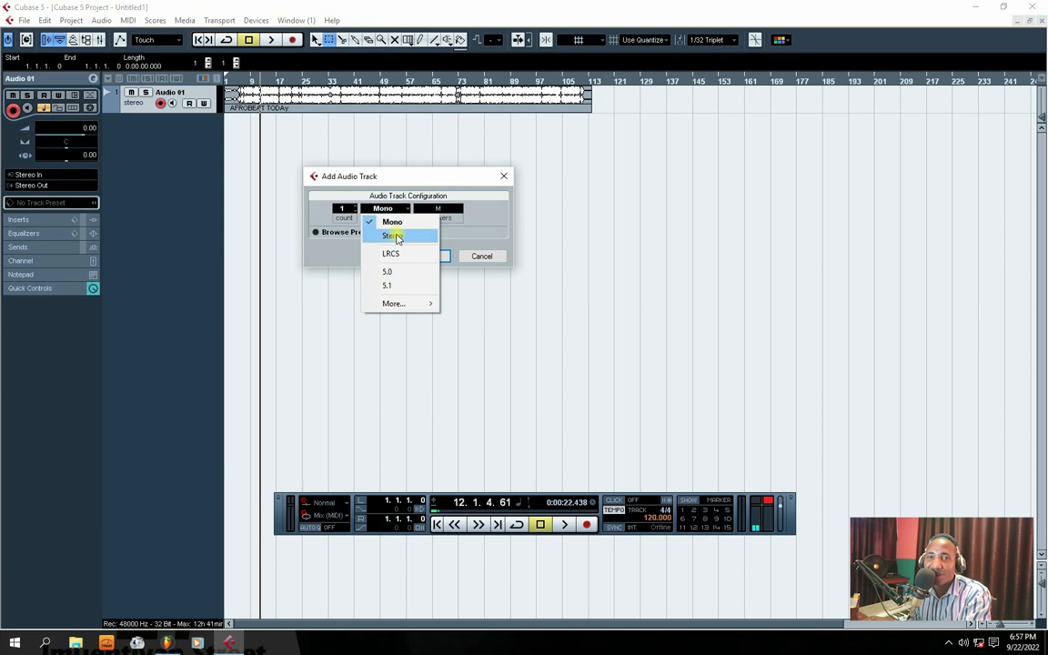
pyautogui.click(396, 238)
pyautogui.moveTo(388, 172)
pyautogui.mouseDown()
pyautogui.moveTo(421, 175)
pyautogui.moveTo(394, 180)
pyautogui.mouseUp()
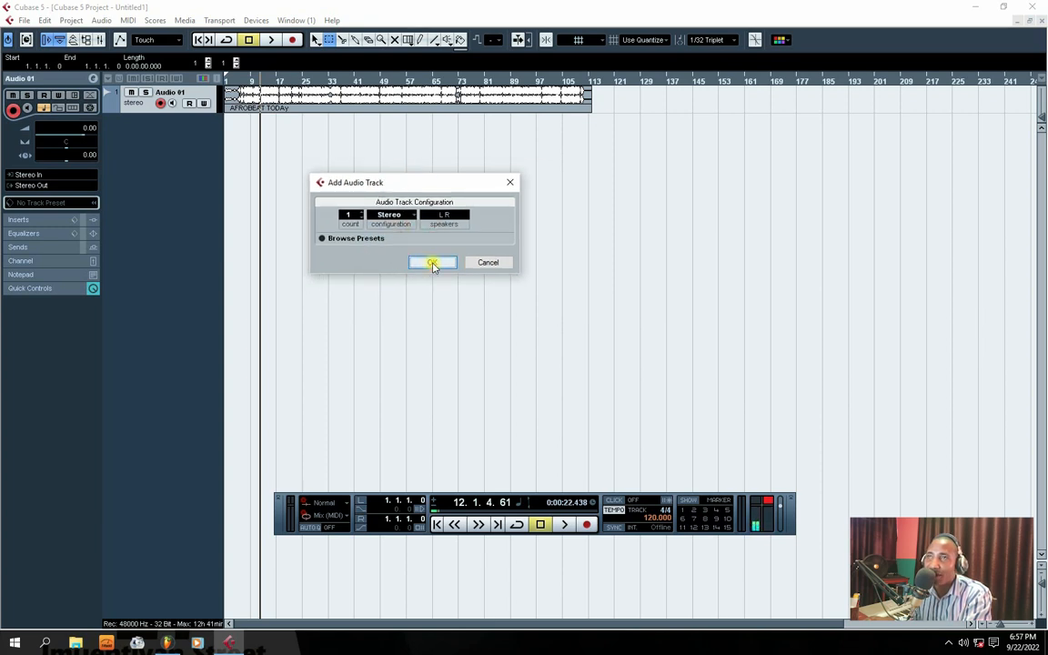
pyautogui.click(433, 263)
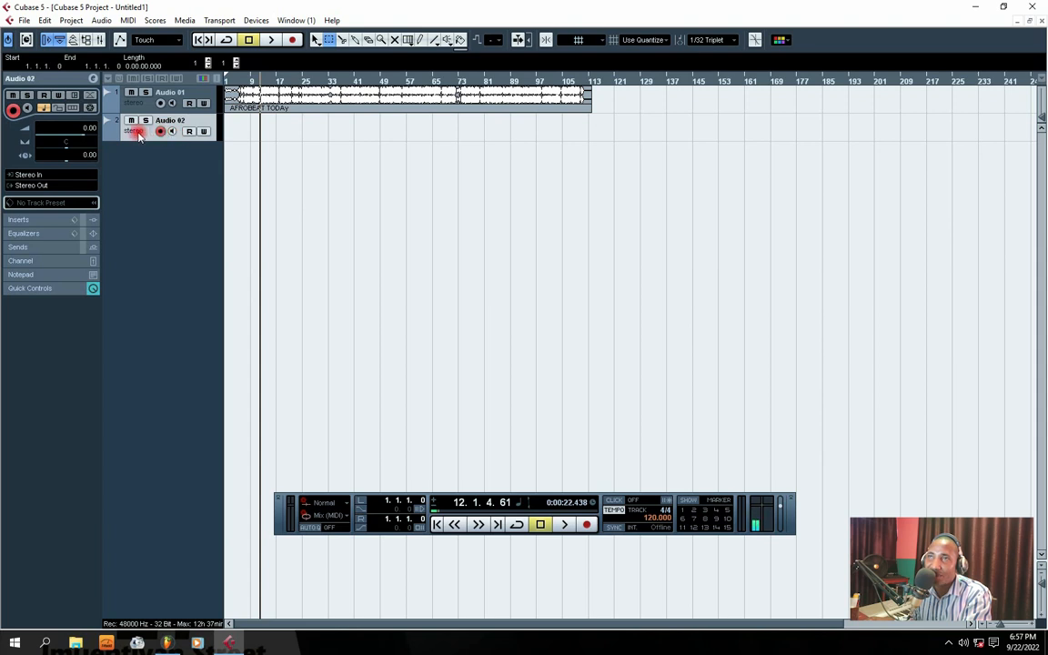
# Examine the beat's waveform closely with the Audio 01 track enlarged, and return the track to a compact height.
pyautogui.moveTo(181, 112); pyautogui.dragTo(184, 224)
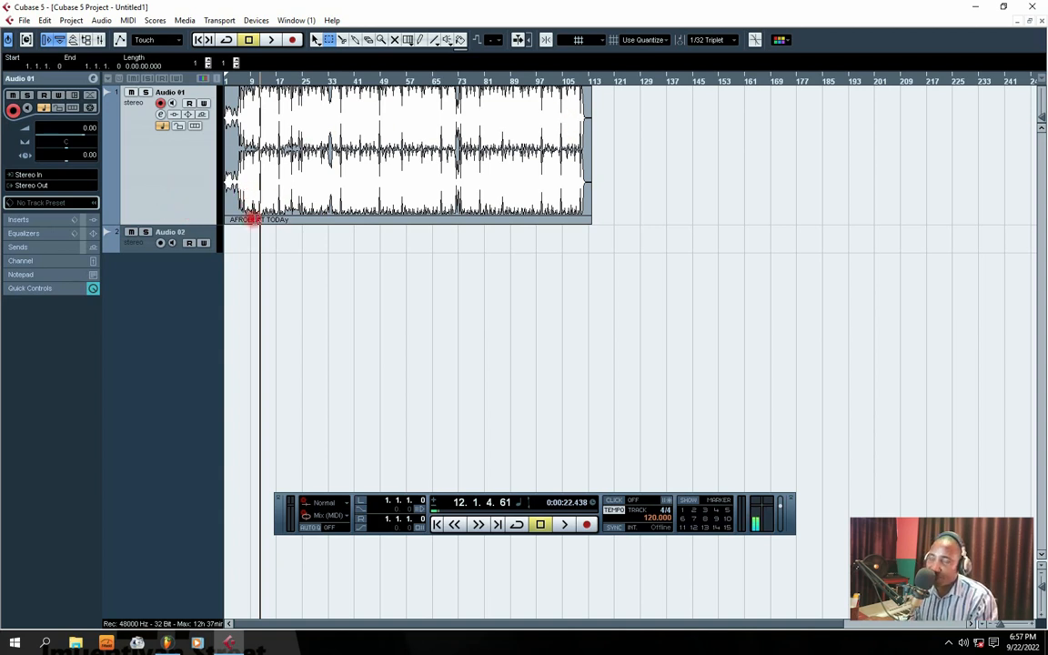
pyautogui.press('h')
pyautogui.press('h')
pyautogui.press('h')
pyautogui.press('h')
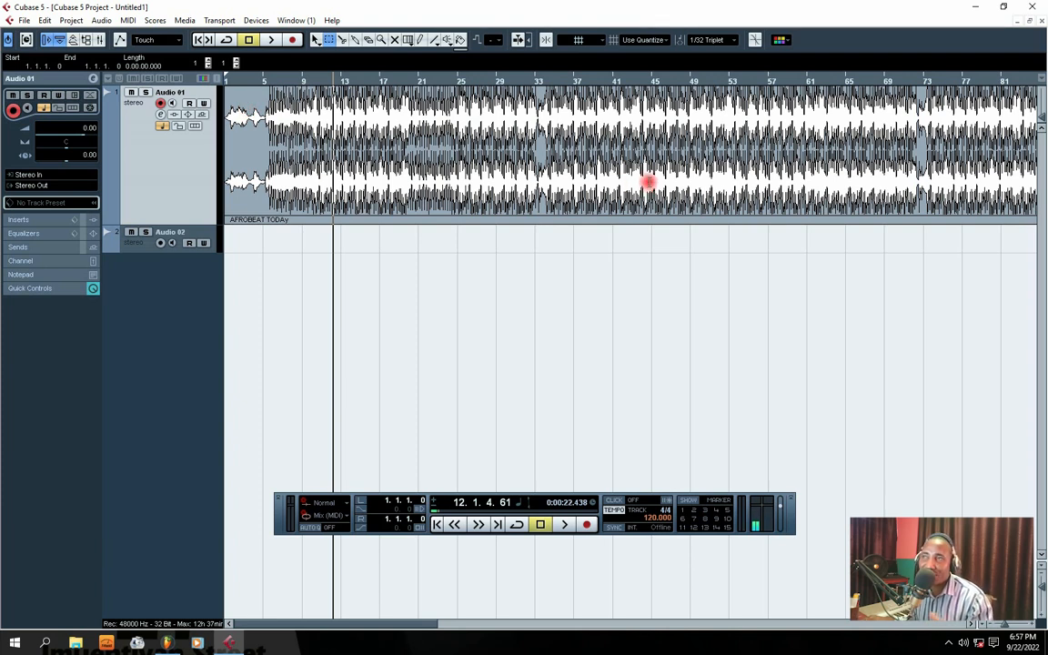
pyautogui.moveTo(144, 224); pyautogui.dragTo(150, 116)
# Delete the empty stereo track Audio 02, keeping only the beat track Audio 01.
pyautogui.click(142, 133)
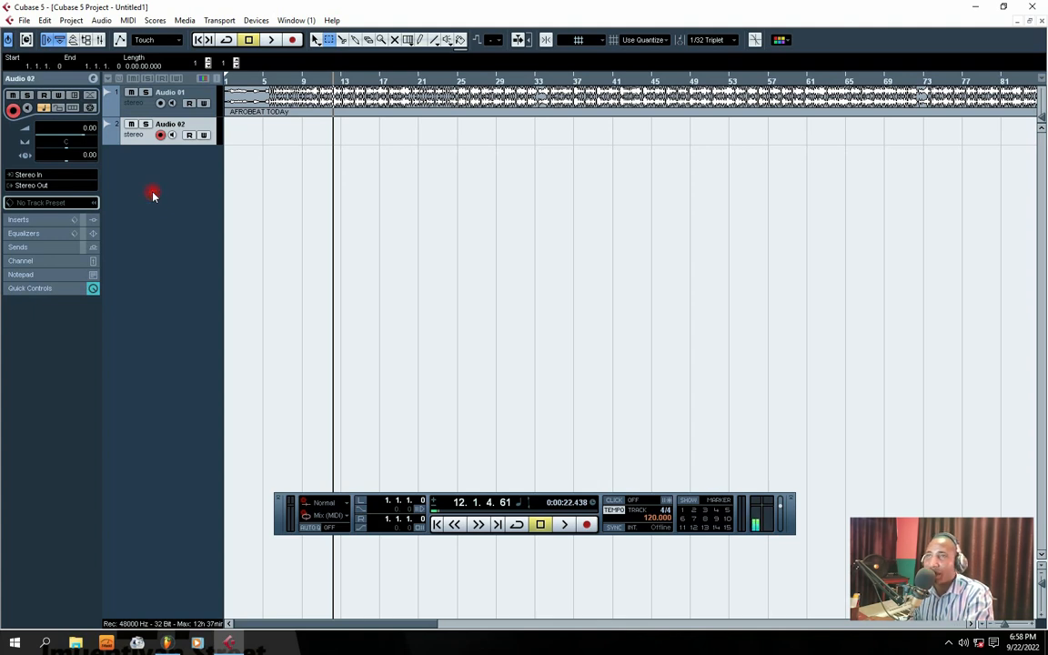
pyautogui.click(134, 113)
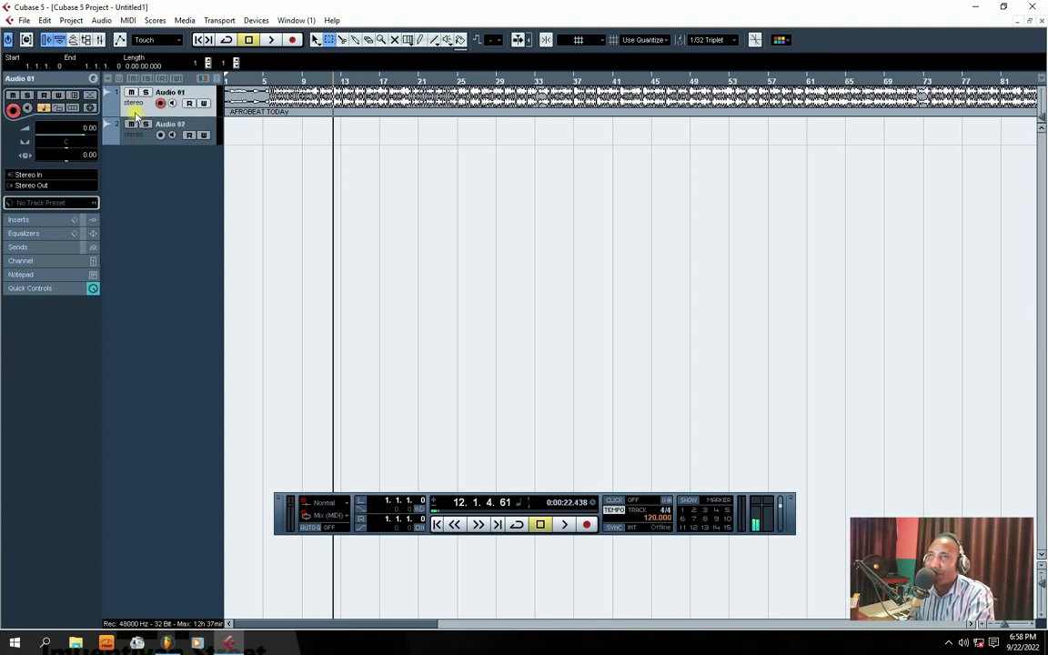
pyautogui.click(137, 143)
pyautogui.hotkey('shift', 'Delete')
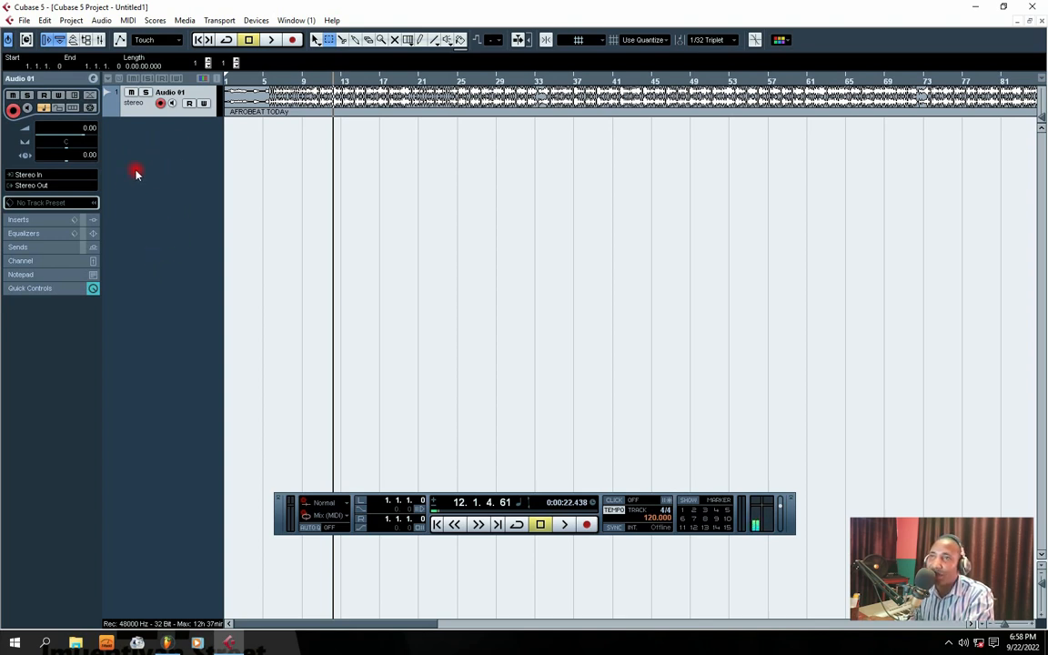
# Add one audio track with a Mono configuration below Audio 01.
pyautogui.rightClick(145, 193)
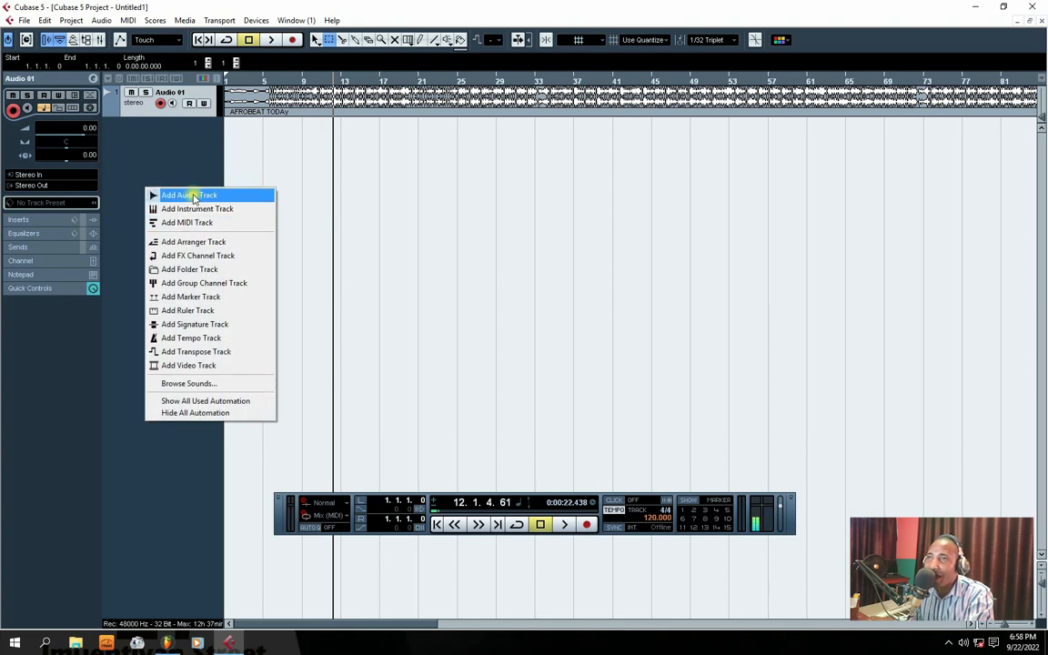
pyautogui.click(193, 197)
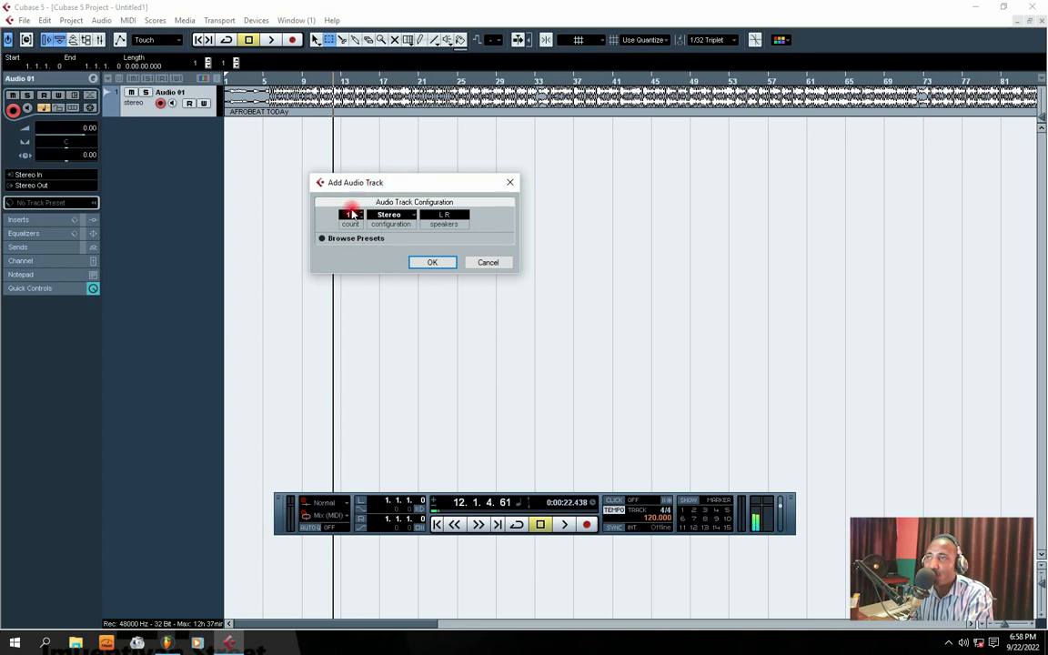
pyautogui.click(414, 217)
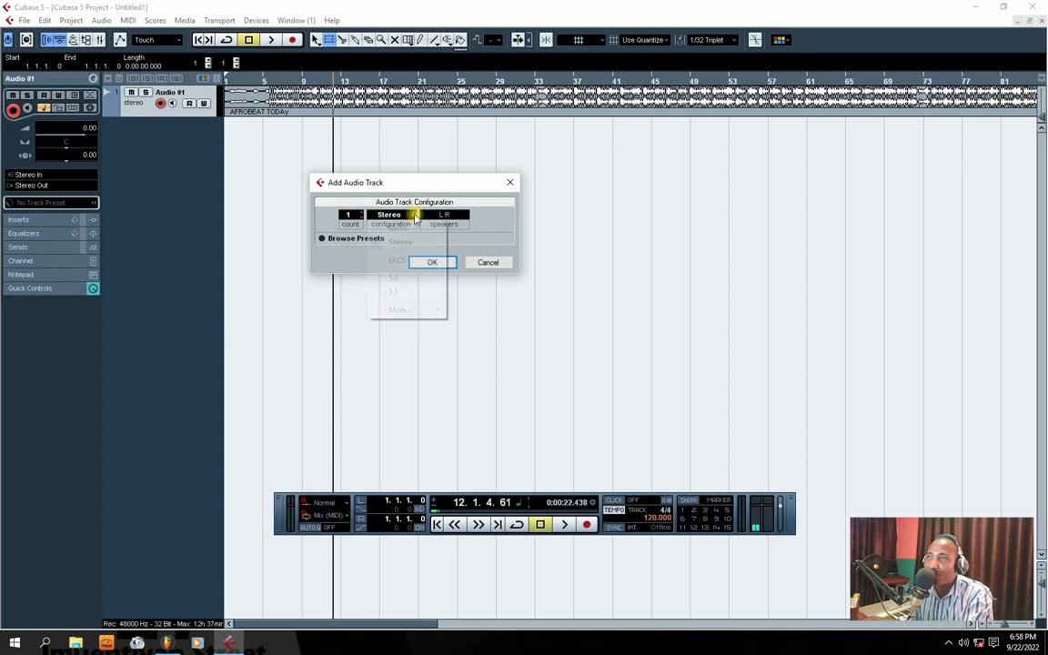
pyautogui.click(398, 230)
pyautogui.moveTo(397, 180); pyautogui.dragTo(389, 199)
pyautogui.click(432, 282)
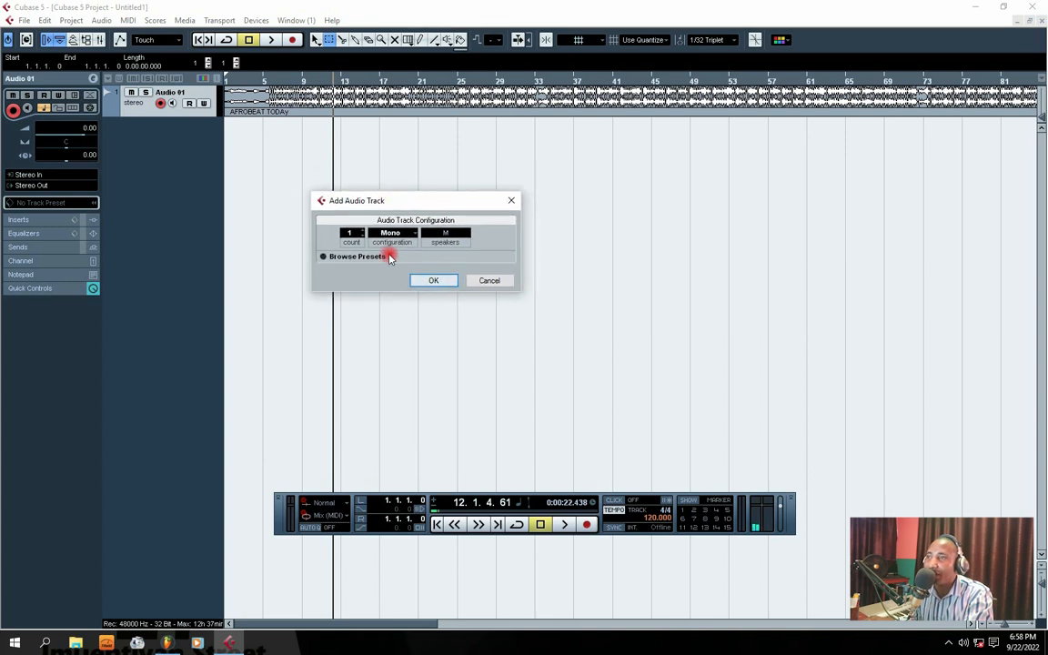
pyautogui.moveTo(395, 201)
pyautogui.mouseDown()
pyautogui.moveTo(390, 217)
pyautogui.moveTo(374, 200)
pyautogui.mouseUp()
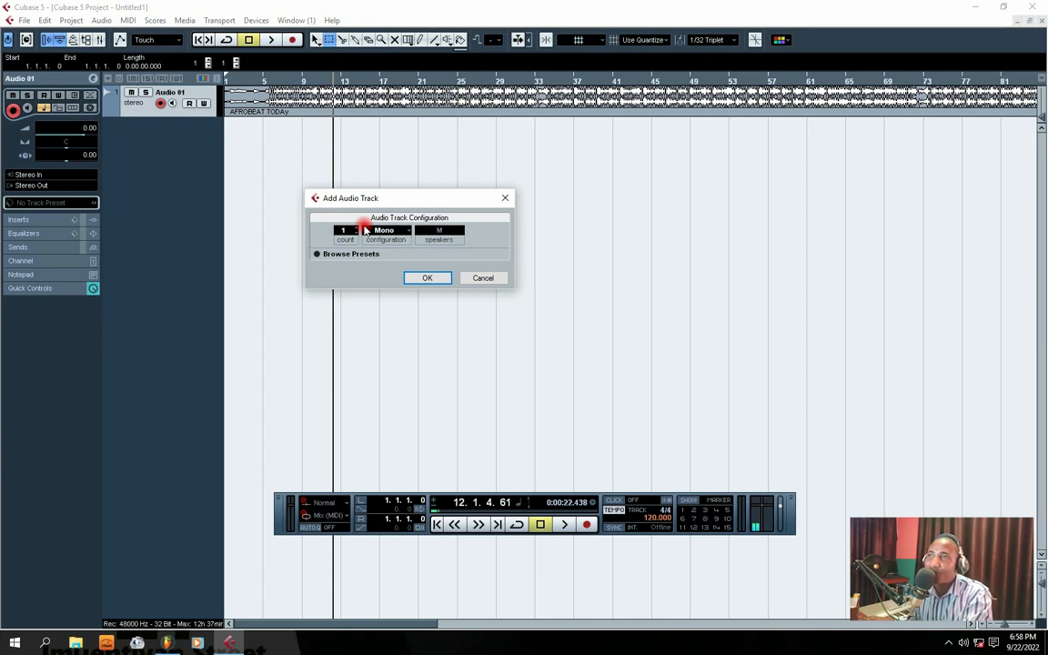
pyautogui.moveTo(369, 199); pyautogui.dragTo(362, 205)
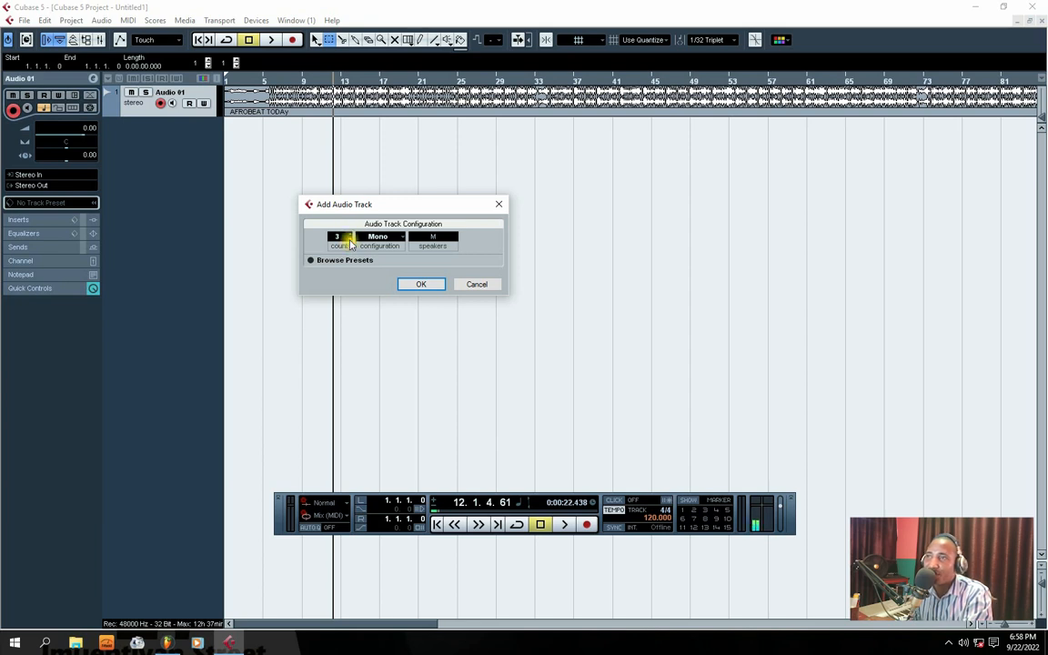
pyautogui.moveTo(385, 205); pyautogui.dragTo(376, 209)
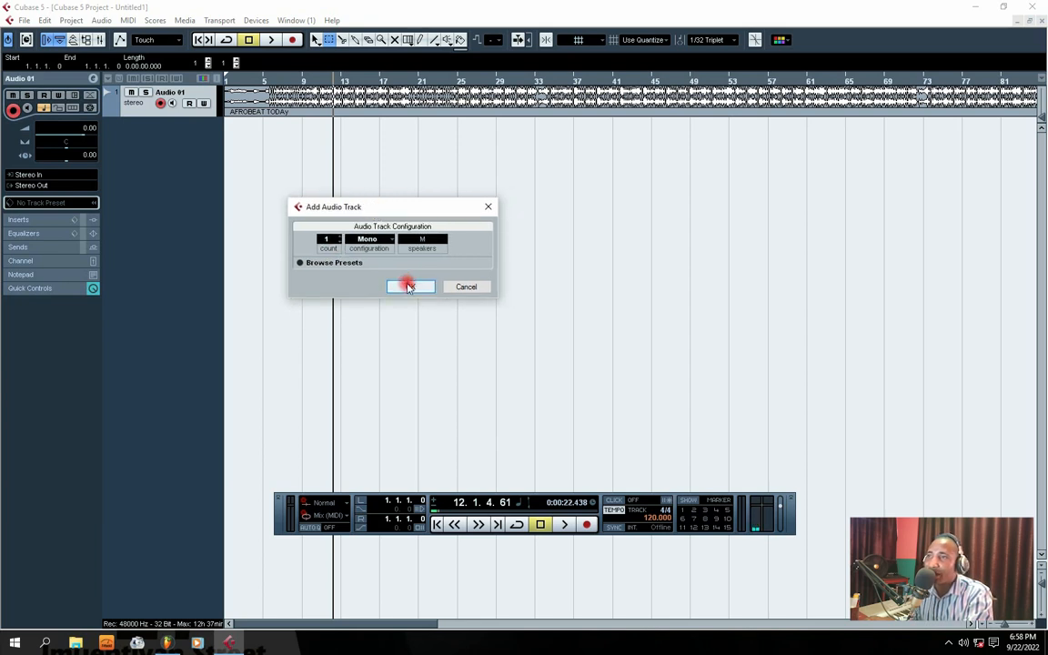
pyautogui.click(409, 288)
# Make the mono Audio 02 track taller and compare its channel type with that of Audio 01.
pyautogui.moveTo(148, 154); pyautogui.dragTo(145, 179)
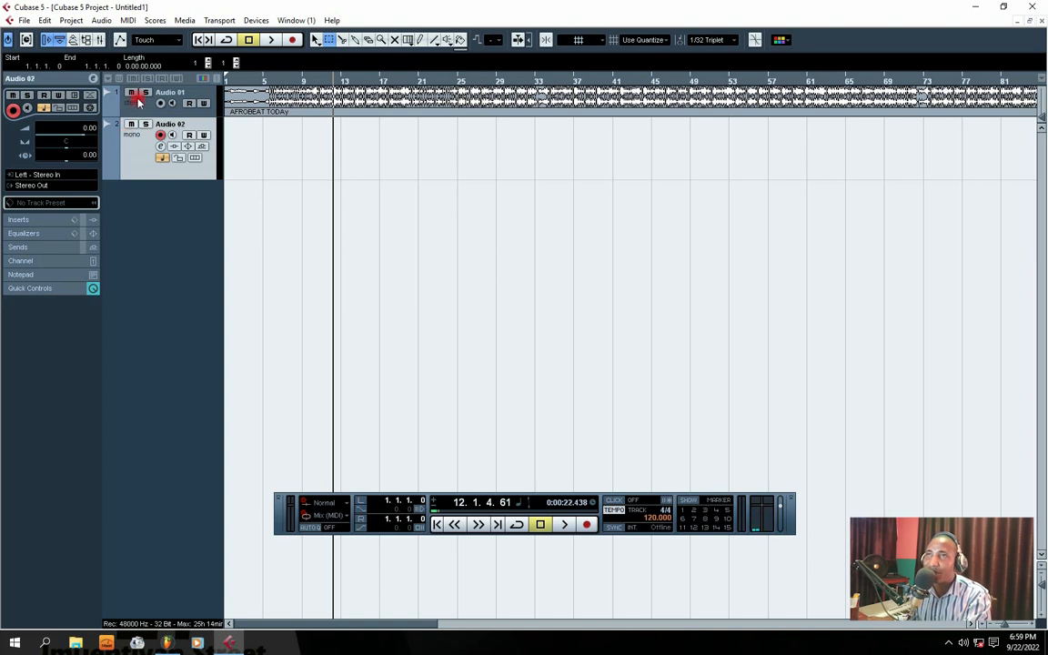
pyautogui.click(146, 96)
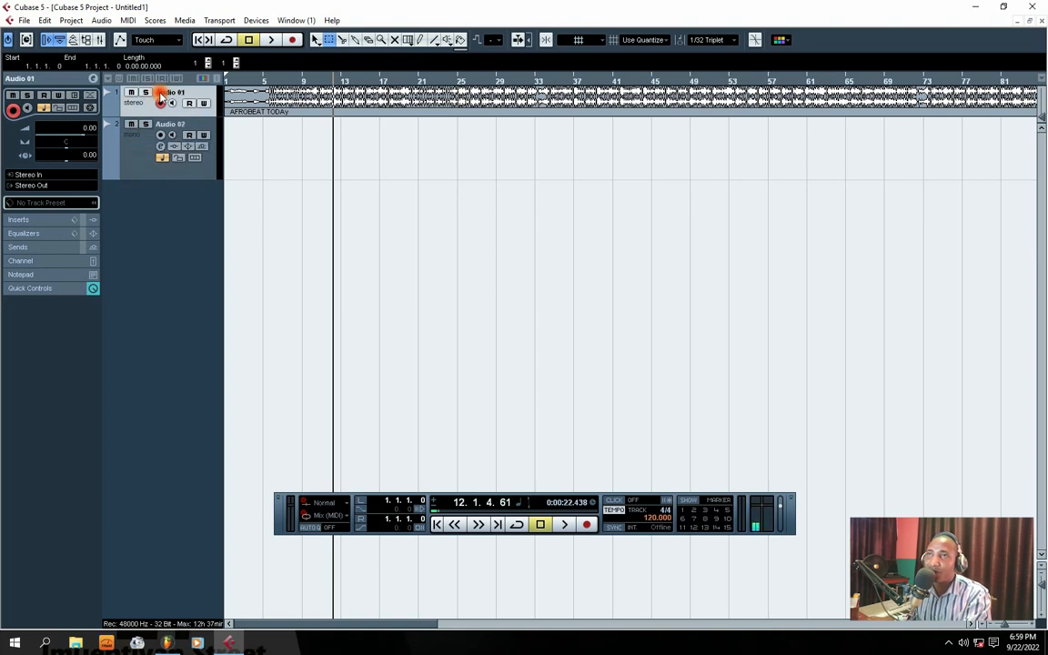
pyautogui.click(124, 133)
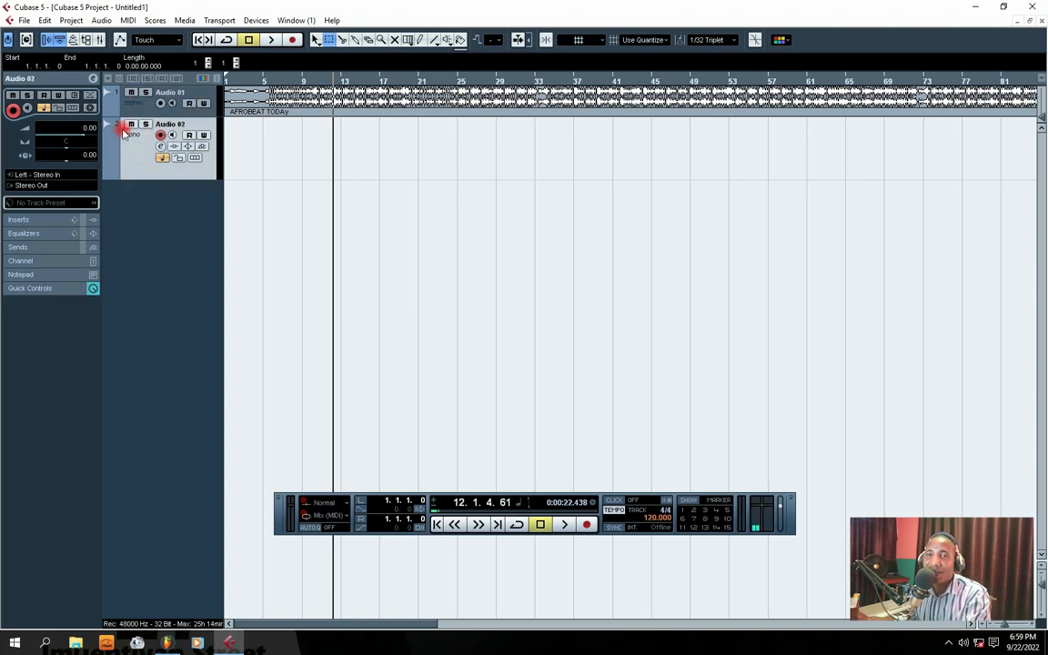
pyautogui.moveTo(158, 179); pyautogui.dragTo(157, 168)
# Add two more mono audio tracks one at a time below Audio 02.
pyautogui.rightClick(141, 214)
pyautogui.rightClick(136, 190)
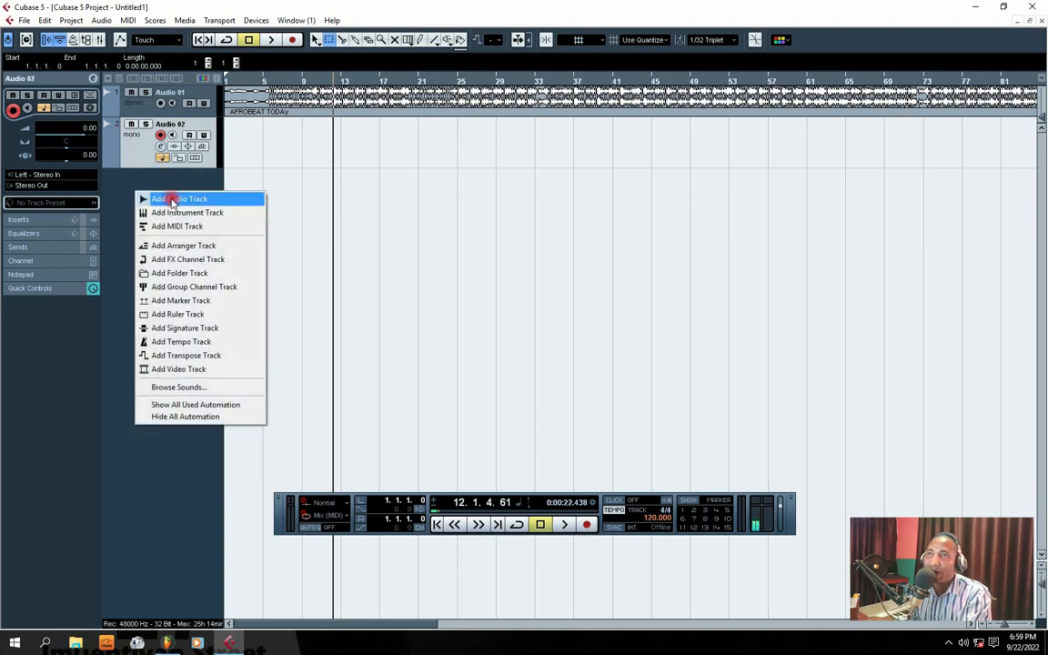
pyautogui.rightClick(122, 185)
pyautogui.click(187, 192)
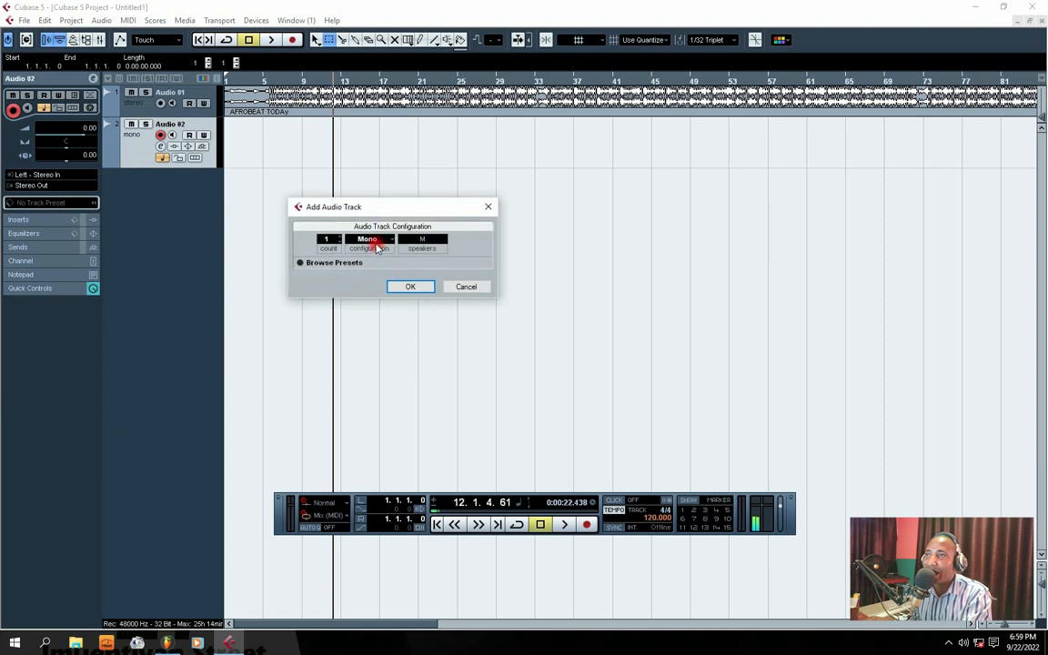
pyautogui.click(403, 286)
pyautogui.rightClick(150, 243)
pyautogui.click(175, 243)
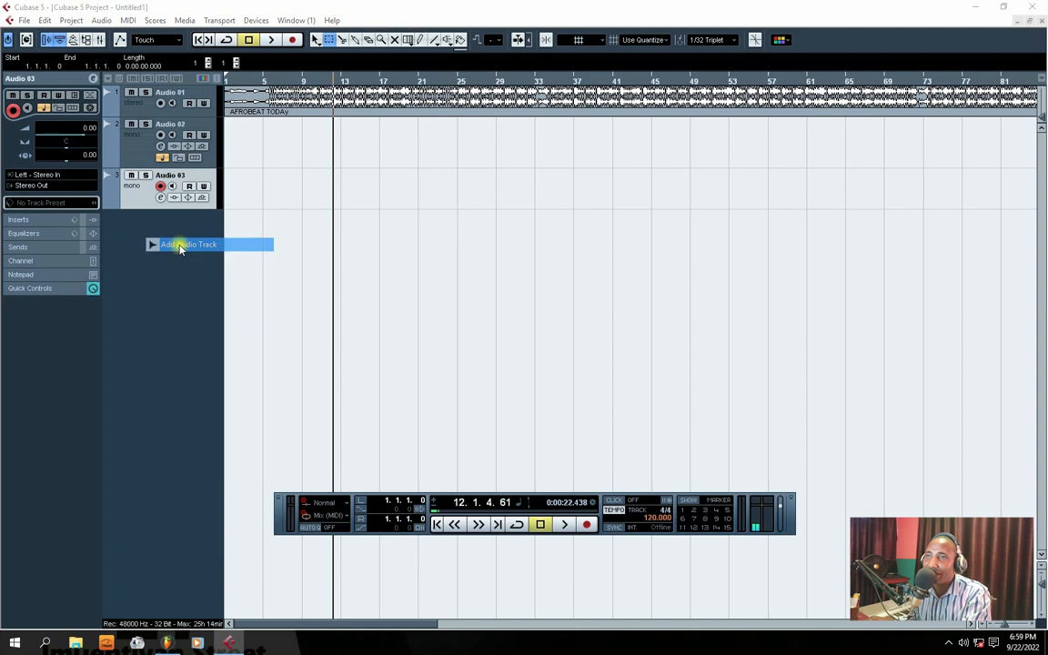
pyautogui.click(408, 287)
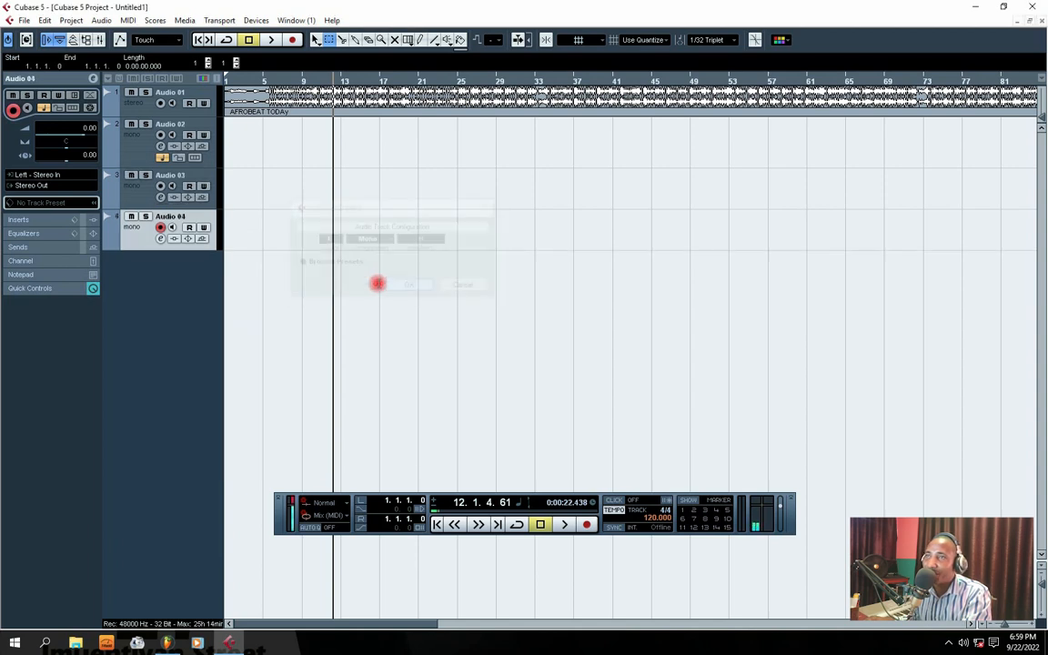
# Add eight mono audio tracks at once below Audio 04.
pyautogui.rightClick(144, 274)
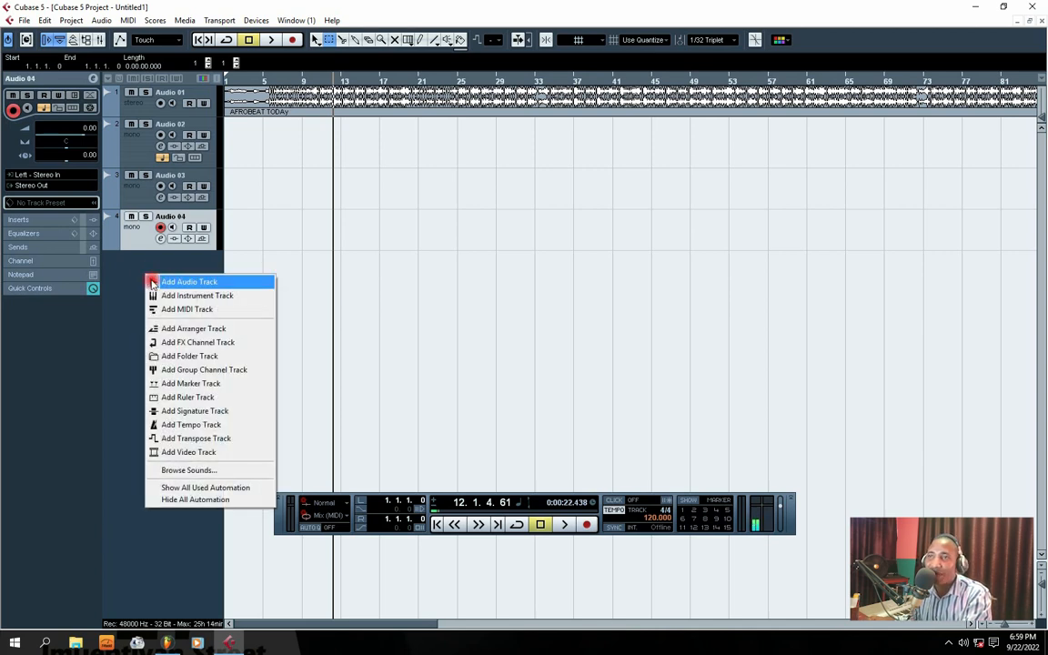
pyautogui.click(131, 271)
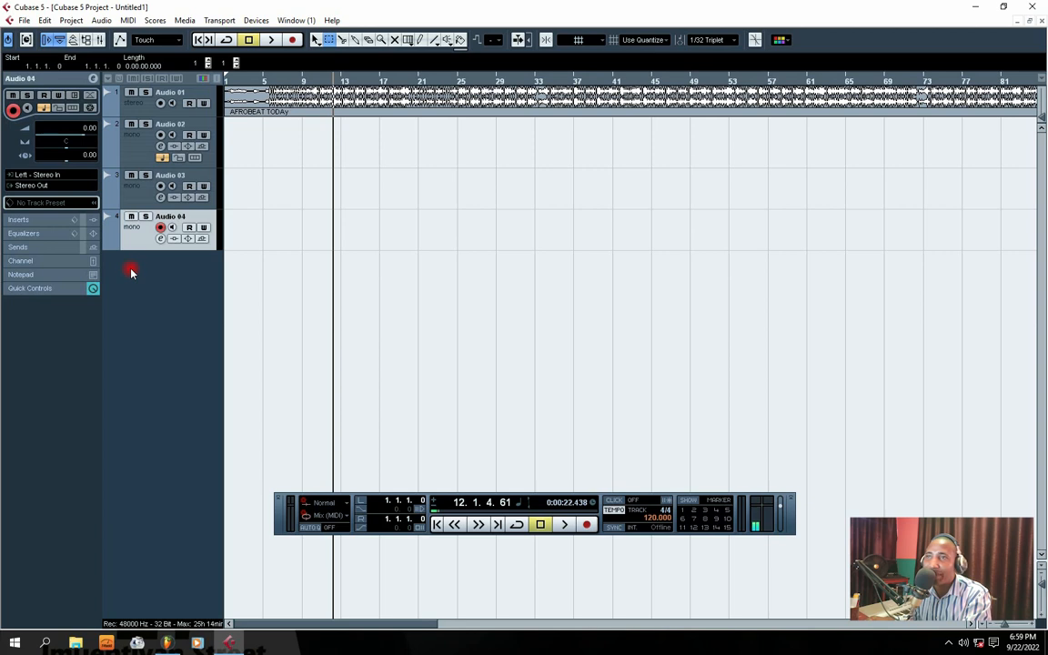
pyautogui.rightClick(131, 272)
pyautogui.click(167, 282)
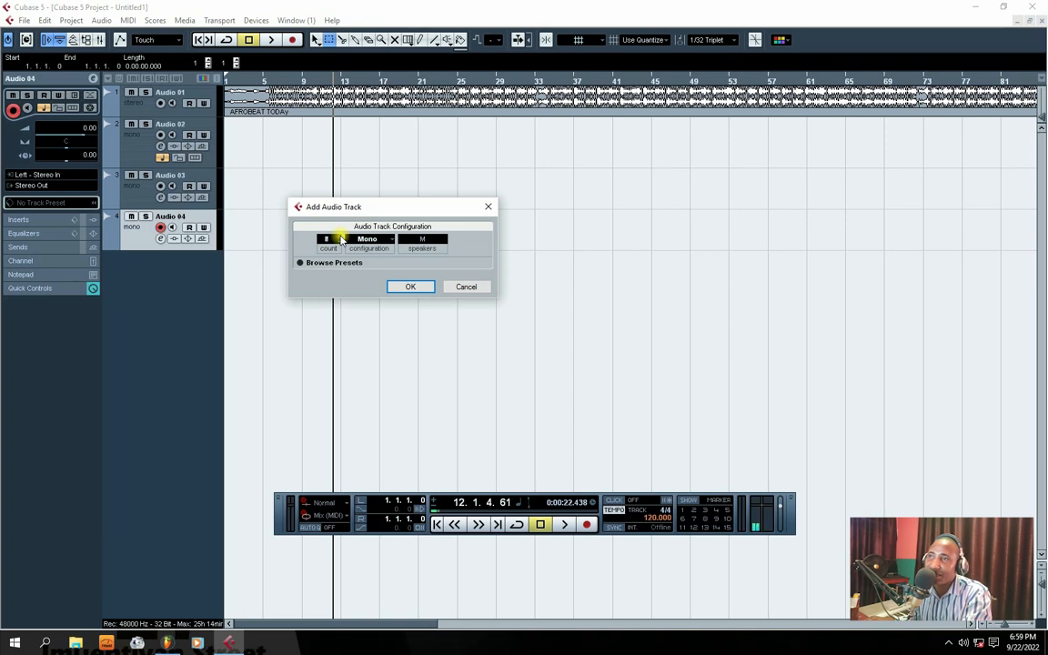
pyautogui.moveTo(363, 206); pyautogui.dragTo(334, 257)
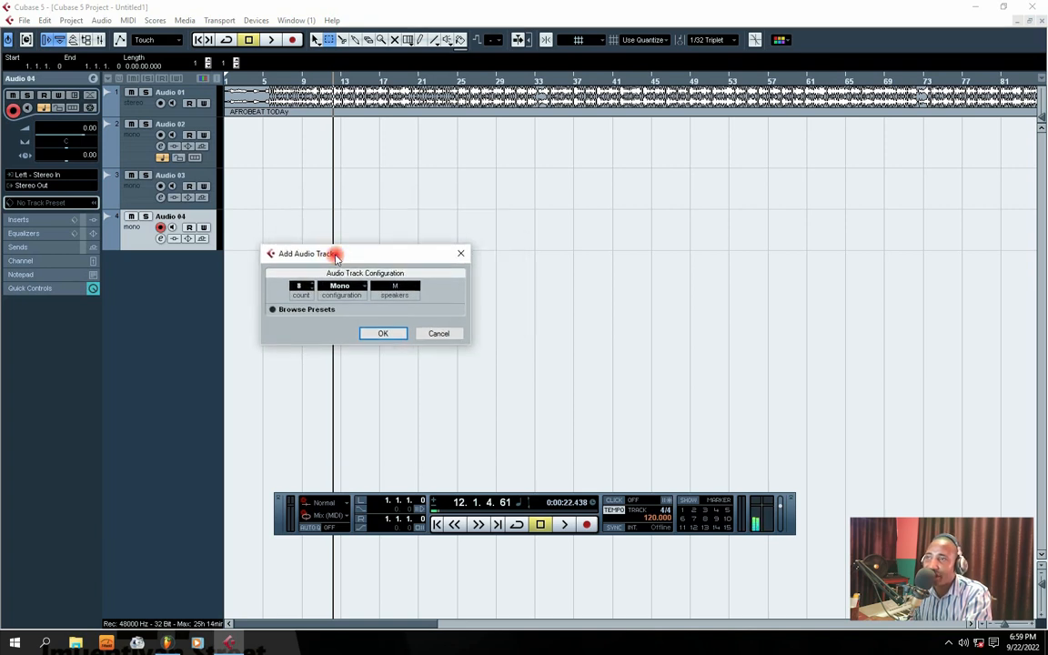
pyautogui.click(375, 334)
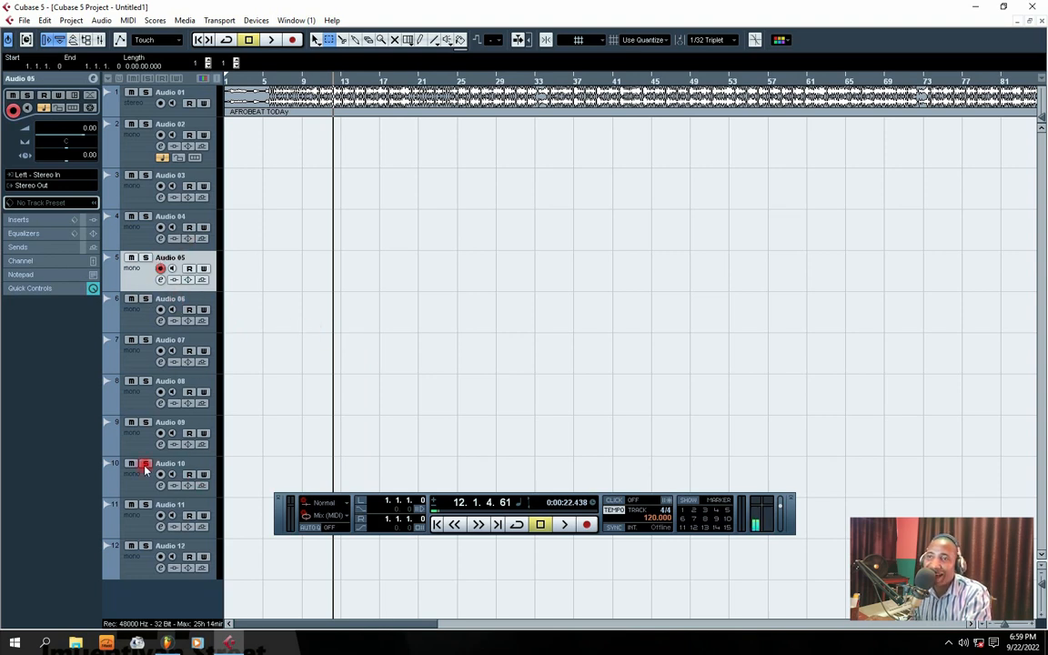
# Go through the mono tracks from Audio 02 down to Audio 12, selecting them one after another.
pyautogui.click(131, 229)
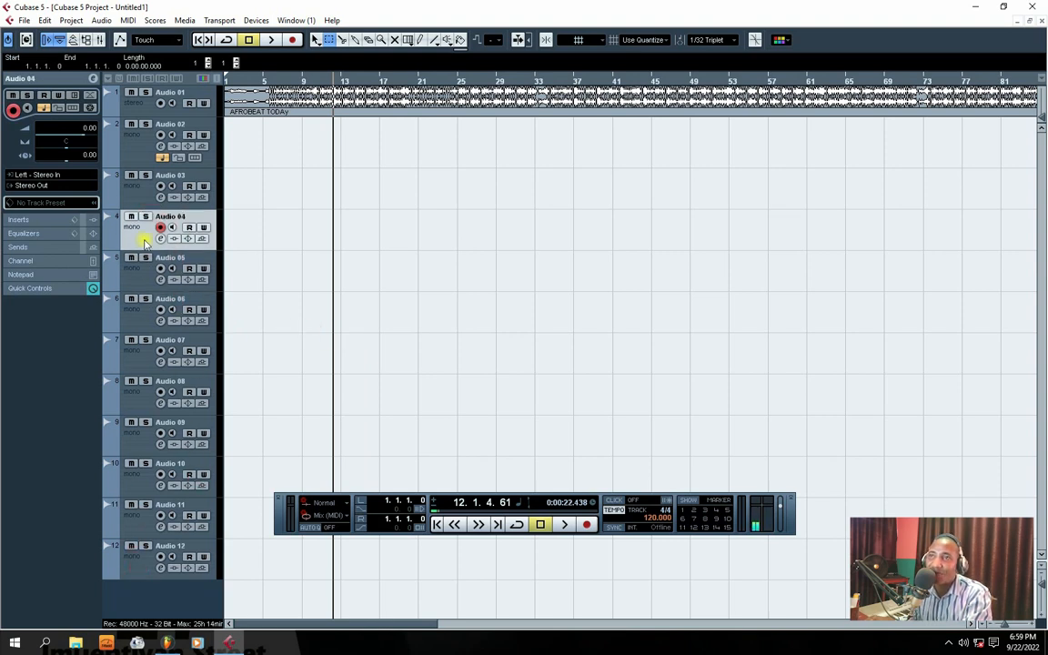
pyautogui.click(132, 145)
pyautogui.click(127, 178)
pyautogui.click(123, 218)
pyautogui.click(136, 273)
pyautogui.click(127, 309)
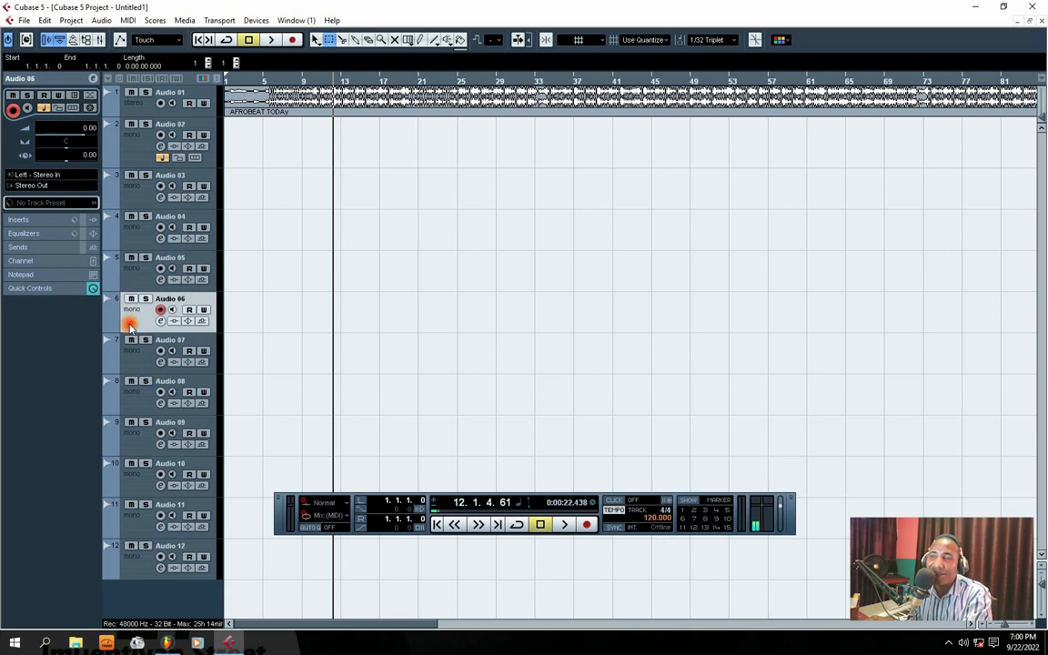
pyautogui.click(123, 350)
pyautogui.click(131, 404)
pyautogui.click(125, 446)
pyautogui.click(123, 480)
pyautogui.click(129, 518)
pyautogui.click(134, 552)
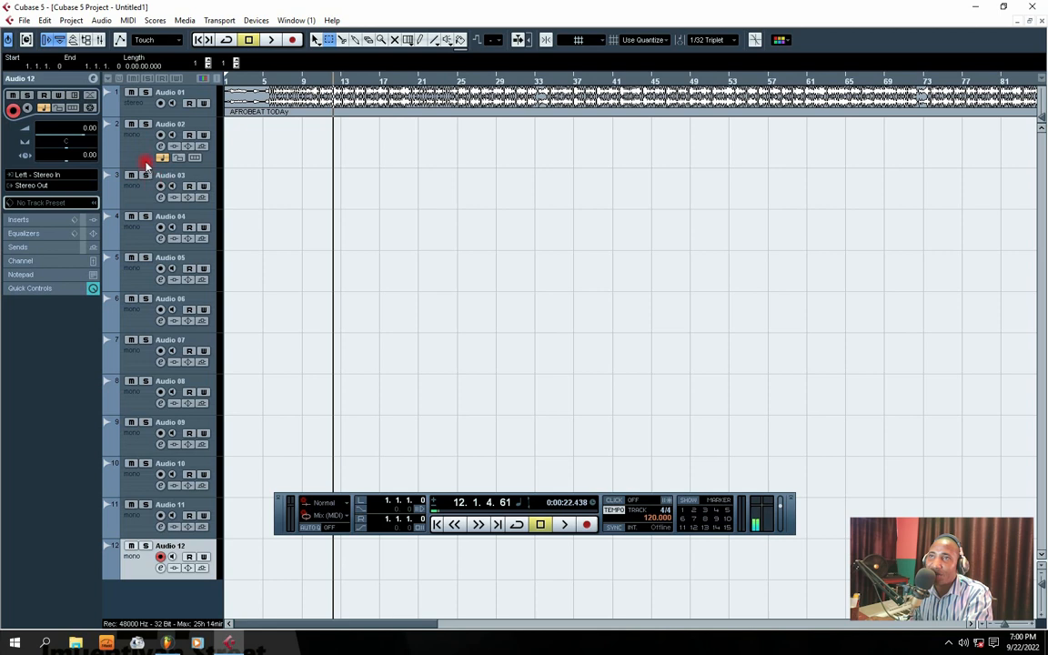
# Shrink the tracks Audio 02 through Audio 07 to a compact height, keeping them in numerical order.
pyautogui.moveTo(148, 168); pyautogui.dragTo(159, 135)
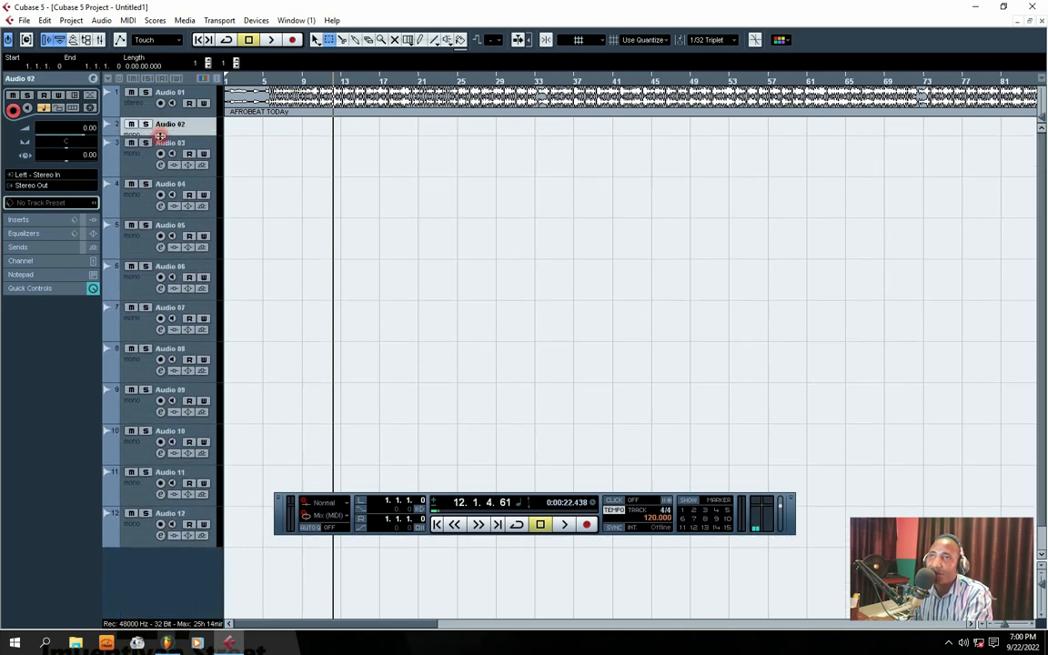
pyautogui.click(142, 176)
pyautogui.click(143, 182)
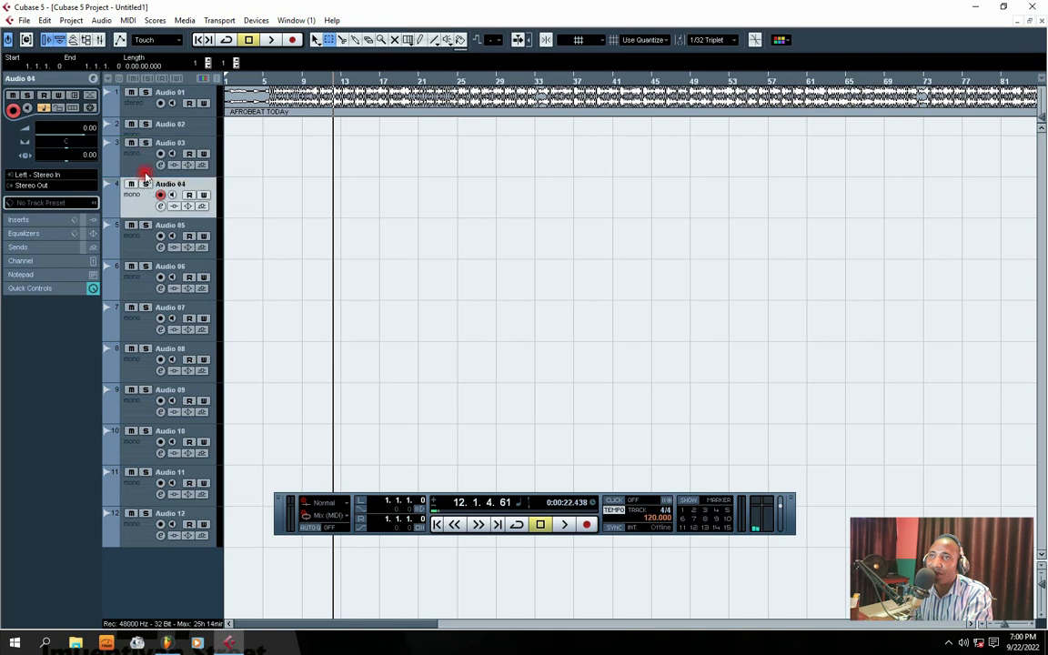
pyautogui.moveTo(145, 174); pyautogui.dragTo(155, 146)
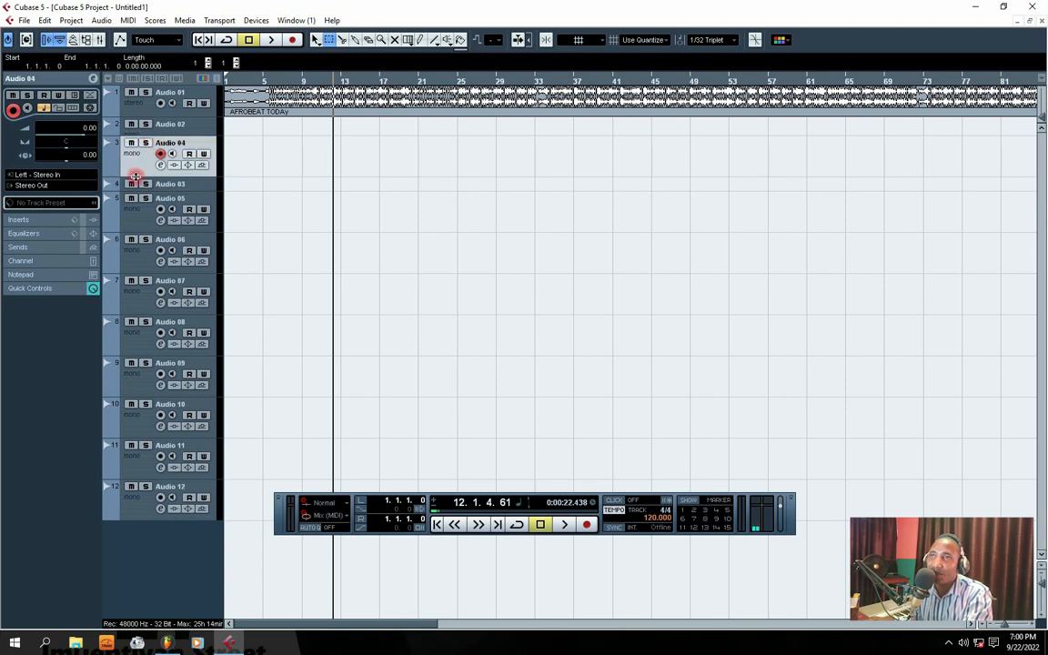
pyautogui.moveTo(185, 186); pyautogui.dragTo(185, 156)
pyautogui.click(130, 175)
pyautogui.moveTo(133, 190); pyautogui.dragTo(133, 165)
pyautogui.click(132, 193)
pyautogui.moveTo(143, 207)
pyautogui.mouseDown()
pyautogui.moveTo(138, 182)
pyautogui.moveTo(133, 204)
pyautogui.mouseUp()
pyautogui.click(136, 212)
pyautogui.click(133, 228)
pyautogui.click(135, 239)
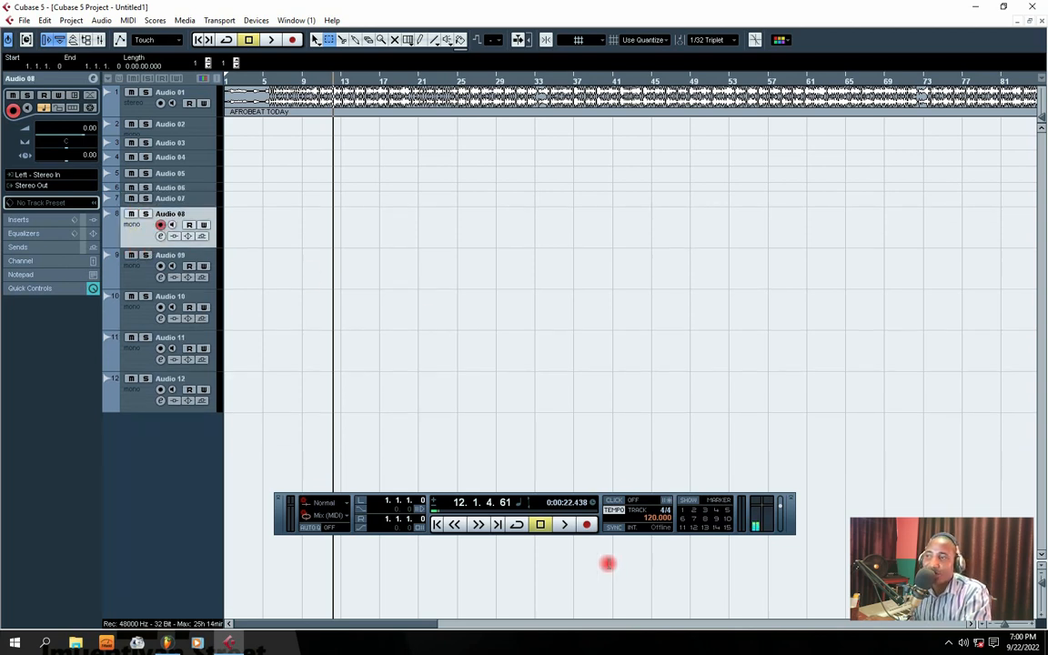
# Reposition the floating Transport panel lower in the project, clear of the track rows.
pyautogui.moveTo(427, 501); pyautogui.dragTo(418, 320)
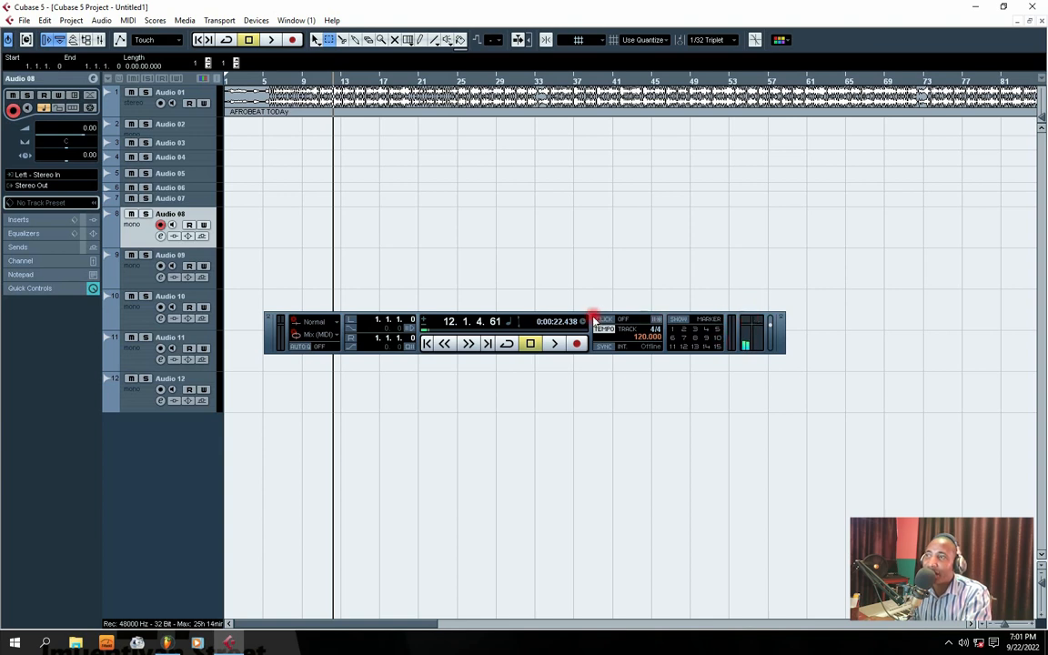
pyautogui.moveTo(589, 314); pyautogui.dragTo(597, 539)
# Bring the entire AFROBEAT TODAy clip into view on the timeline and reduce Audio 01 to a minimal height.
pyautogui.moveTo(141, 116); pyautogui.dragTo(202, 138)
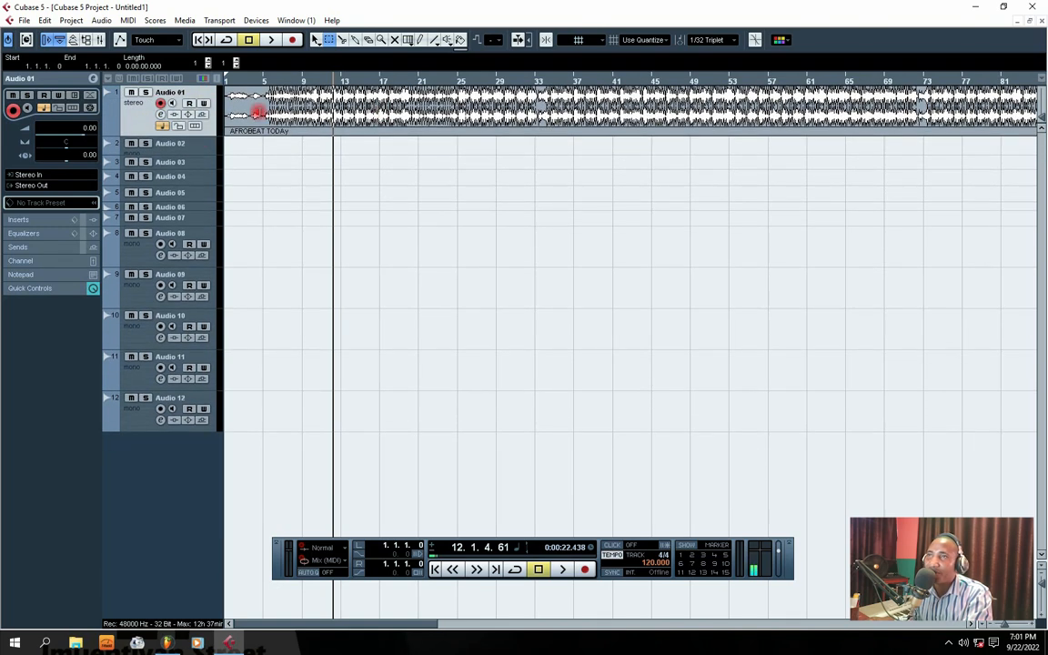
pyautogui.press('g')
pyautogui.press('g')
pyautogui.press('g')
pyautogui.press('g')
pyautogui.press('g')
pyautogui.press('g')
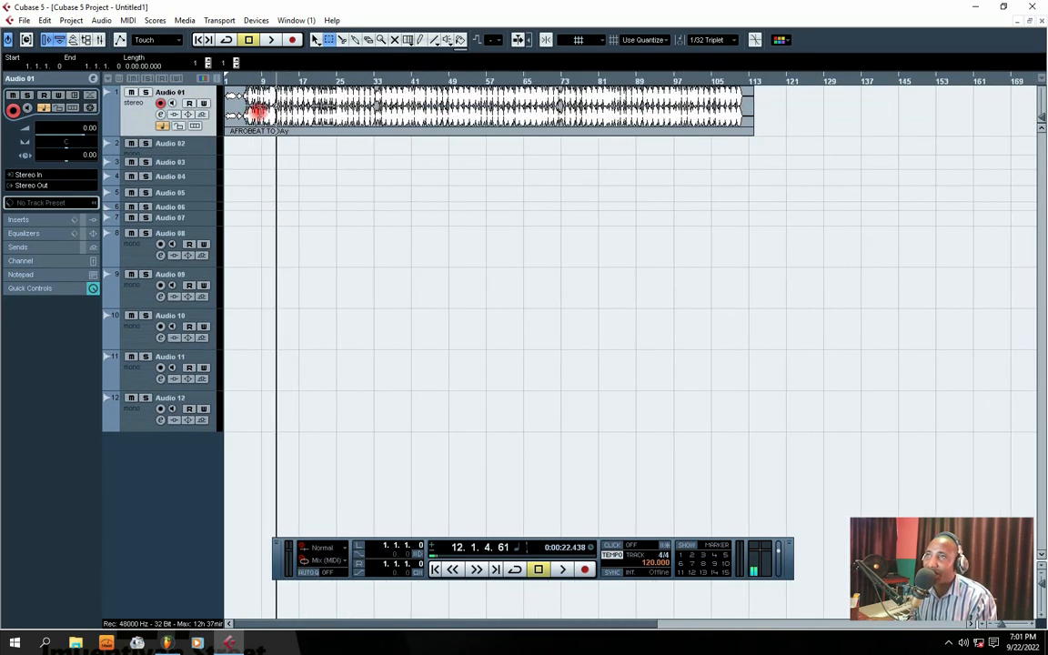
pyautogui.moveTo(201, 136); pyautogui.dragTo(199, 106)
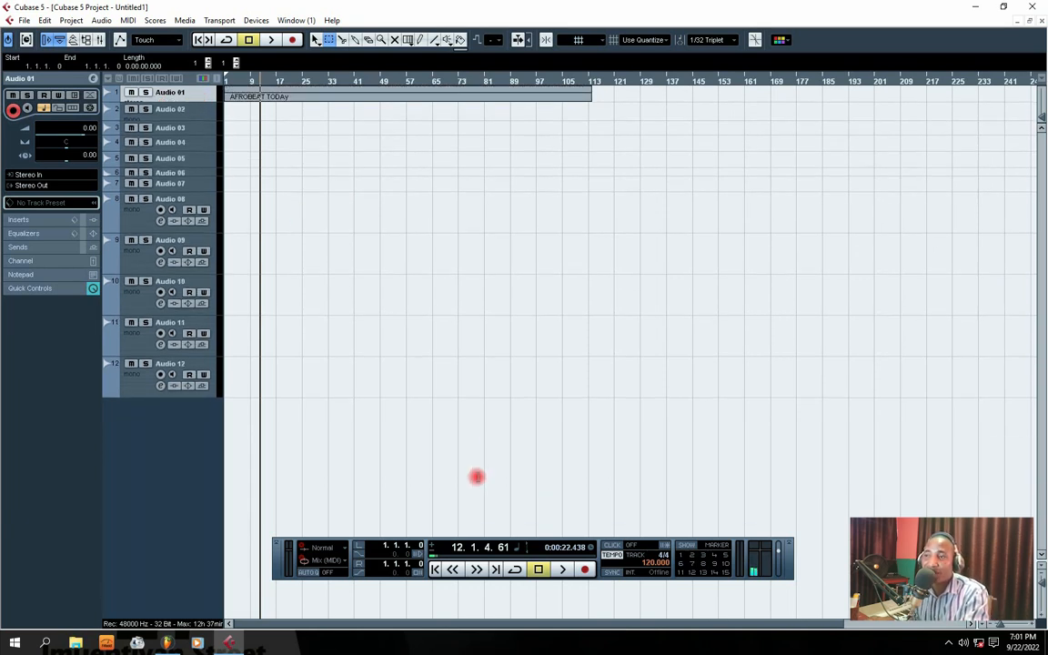
# Switch the project tempo to Fixed at 100 BPM and position the Transport panel below the middle of the project area.
pyautogui.moveTo(430, 544); pyautogui.dragTo(389, 412)
pyautogui.click(596, 421)
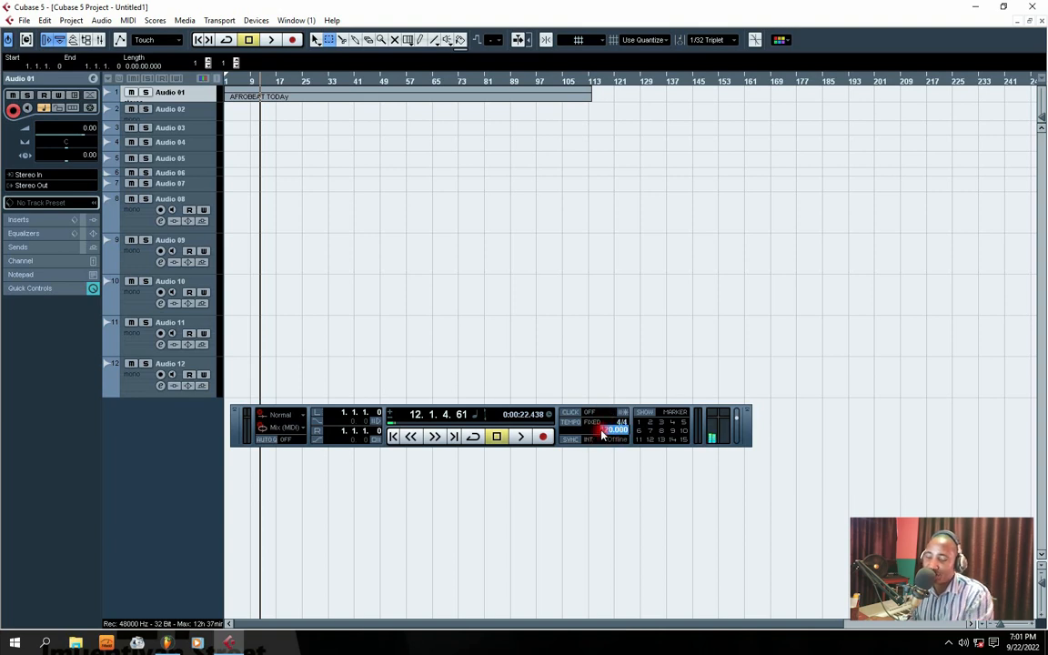
pyautogui.write('1')
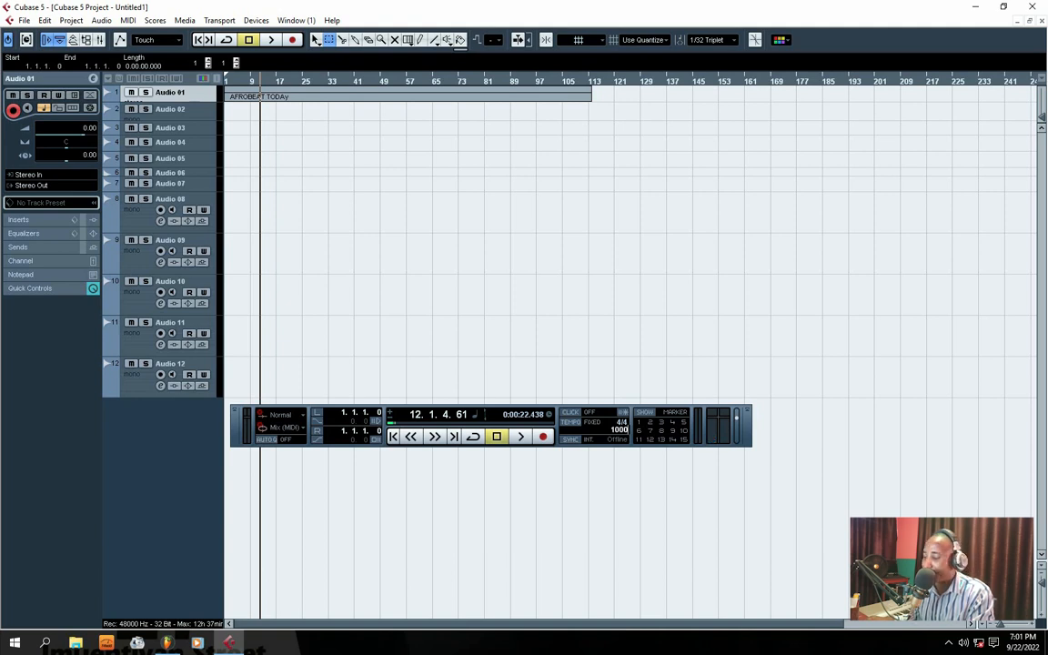
pyautogui.press('Return')
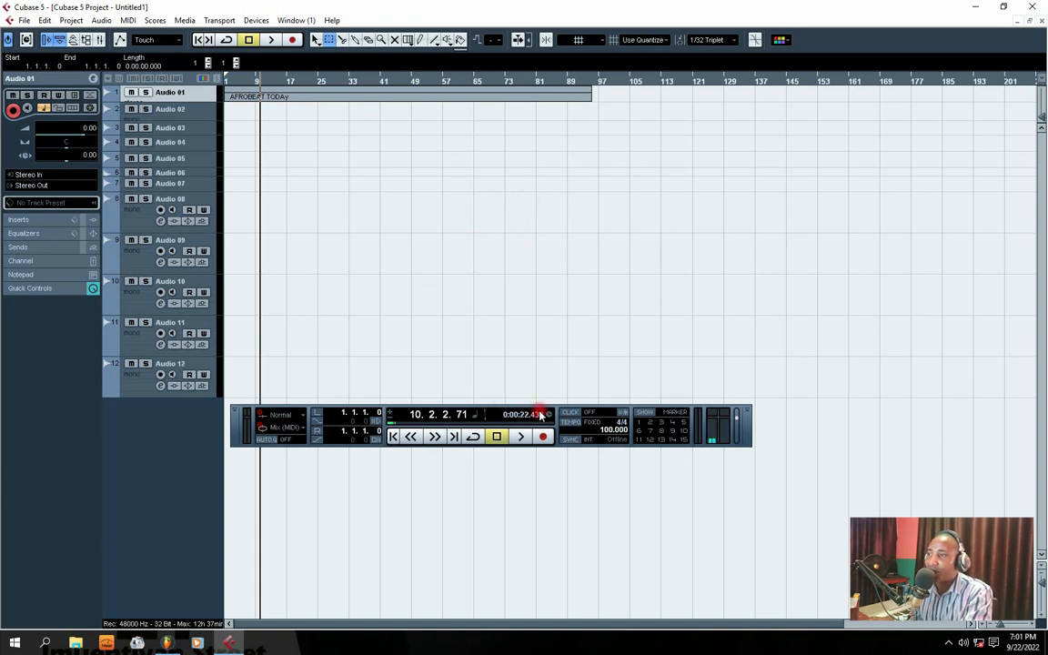
pyautogui.moveTo(556, 410); pyautogui.dragTo(597, 515)
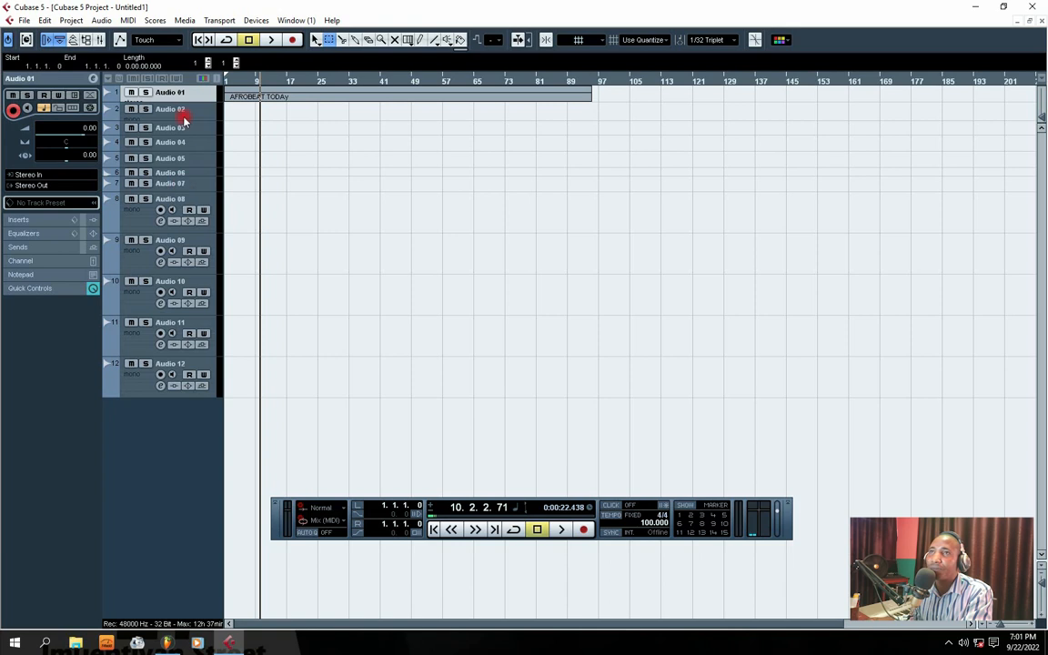
# Enlarge the rows of Audio 02 through Audio 05 until their full sets of track controls are shown.
pyautogui.moveTo(182, 120); pyautogui.dragTo(162, 248)
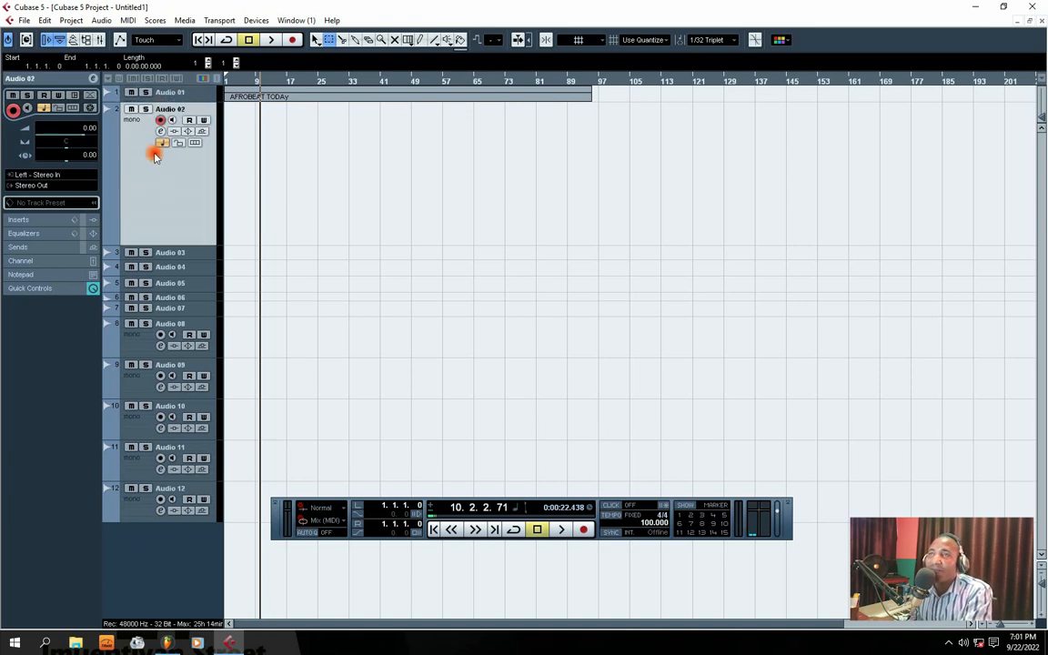
pyautogui.moveTo(175, 100)
pyautogui.mouseDown()
pyautogui.moveTo(180, 121)
pyautogui.moveTo(177, 106)
pyautogui.mouseUp()
pyautogui.click(206, 159)
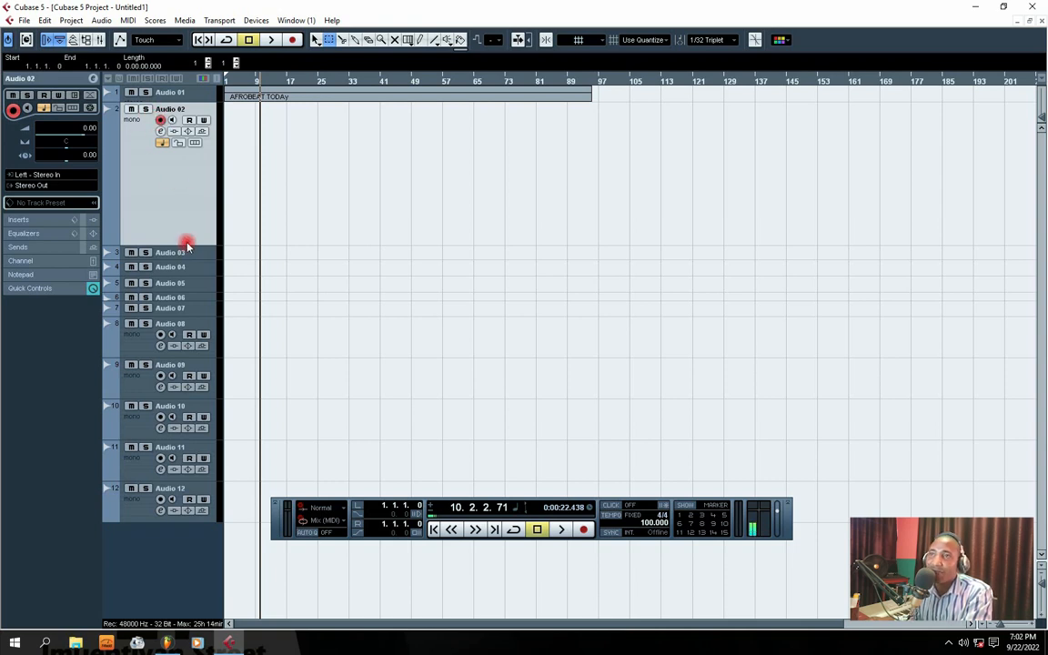
pyautogui.moveTo(187, 245); pyautogui.dragTo(187, 152)
pyautogui.click(181, 159)
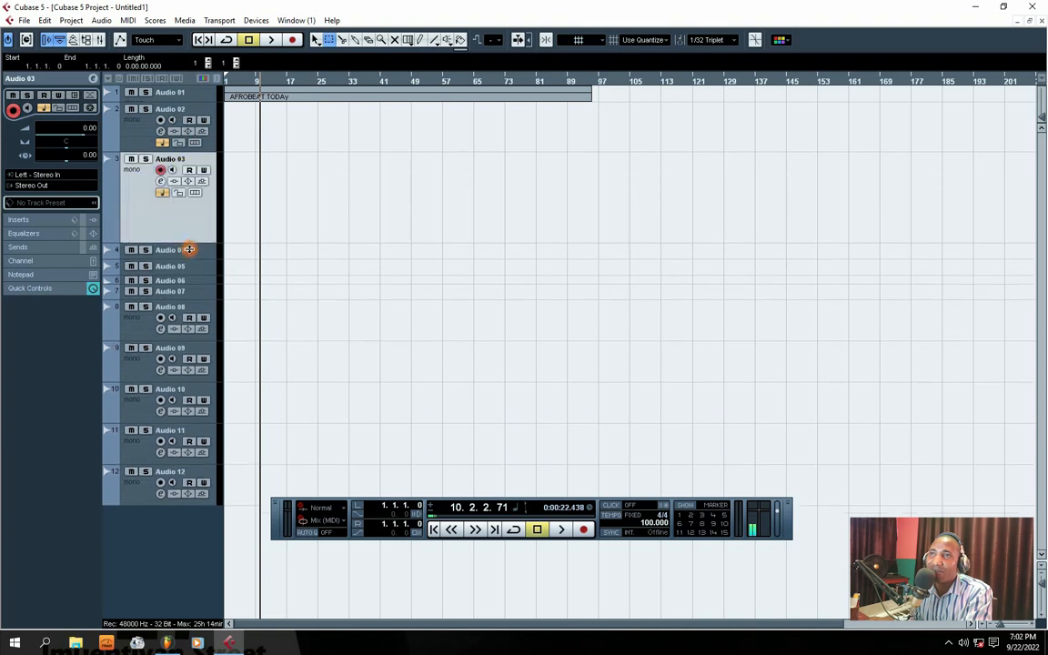
pyautogui.click(193, 273)
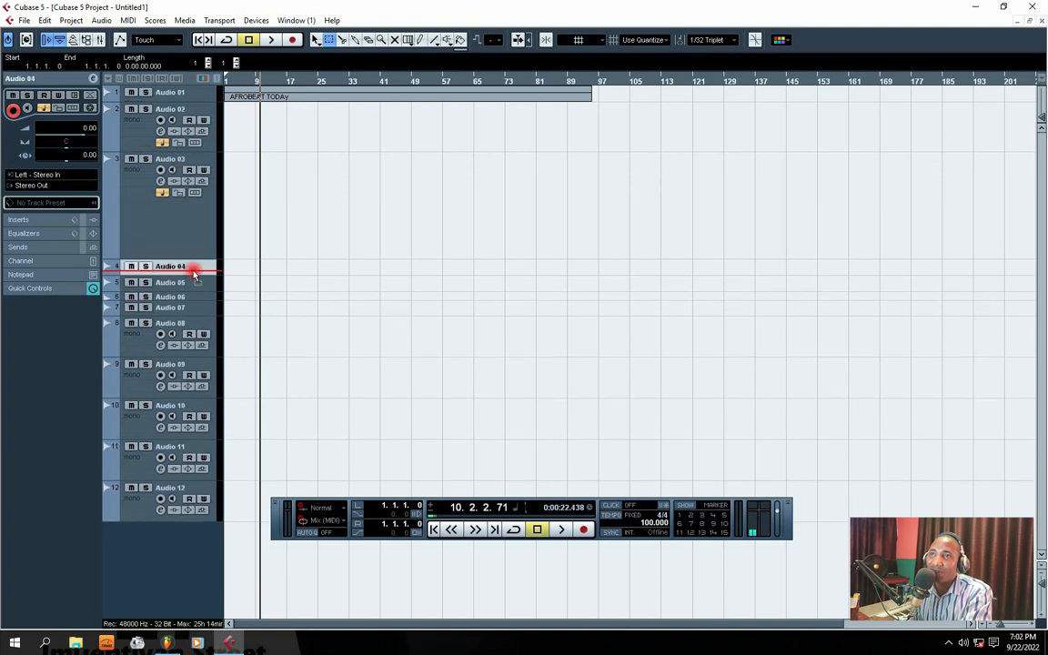
pyautogui.moveTo(194, 277); pyautogui.dragTo(185, 429)
# Select Audio 03 and toggle its record enable off and on.
pyautogui.click(168, 226)
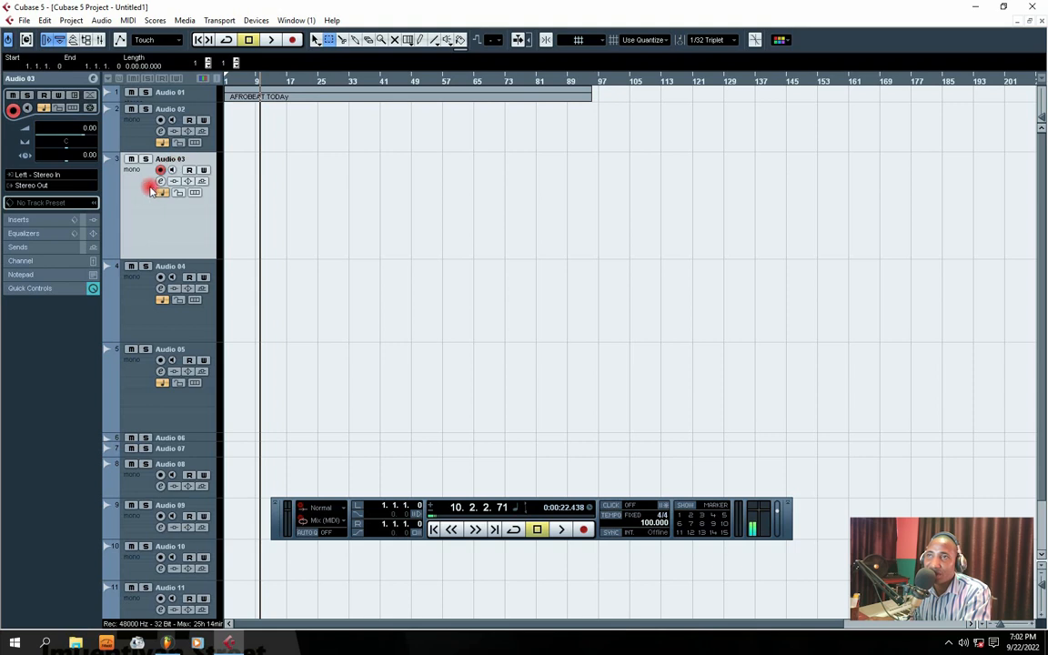
pyautogui.click(160, 170)
pyautogui.click(160, 170)
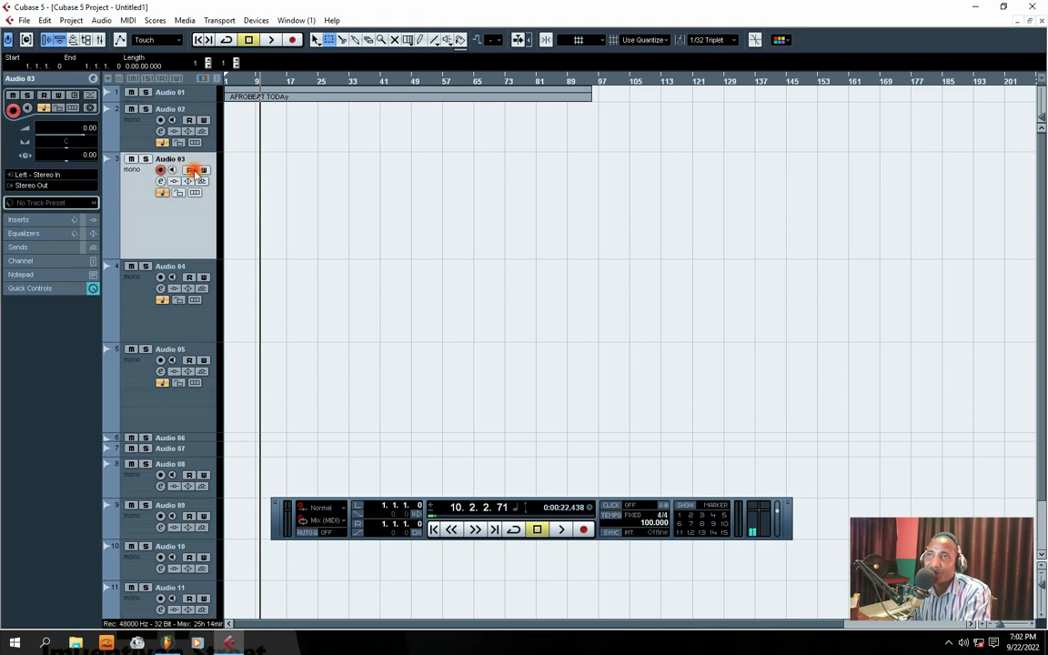
pyautogui.click(160, 170)
pyautogui.click(160, 170)
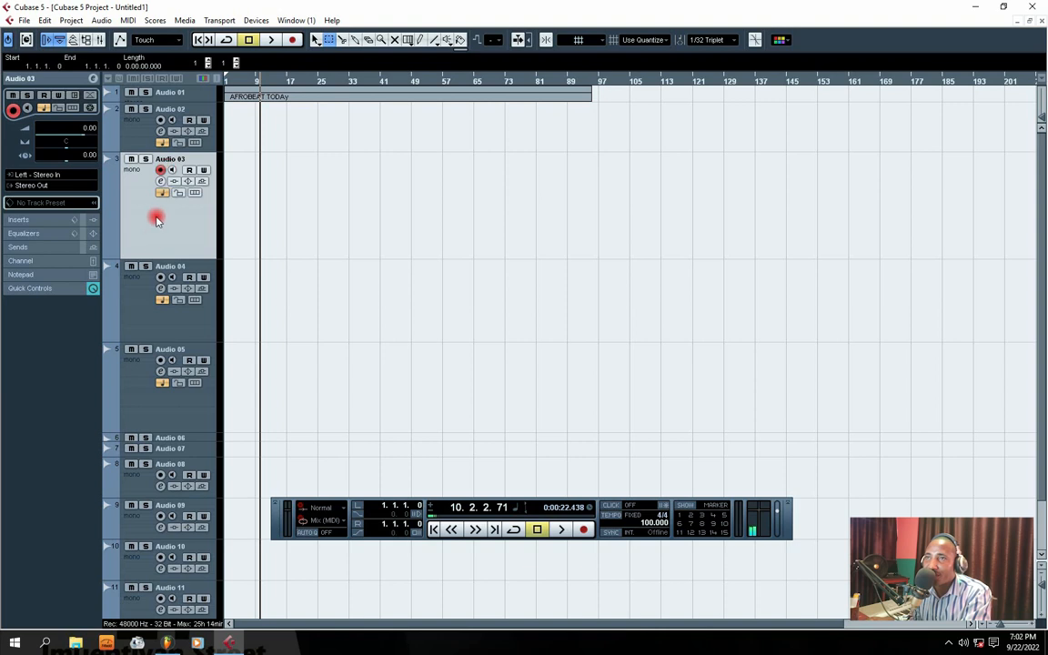
# Select the tracks Audio 02 through Audio 05 in turn to examine their record-enable state, and return to Audio 03.
pyautogui.click(144, 135)
pyautogui.click(151, 126)
pyautogui.click(143, 149)
pyautogui.click(129, 176)
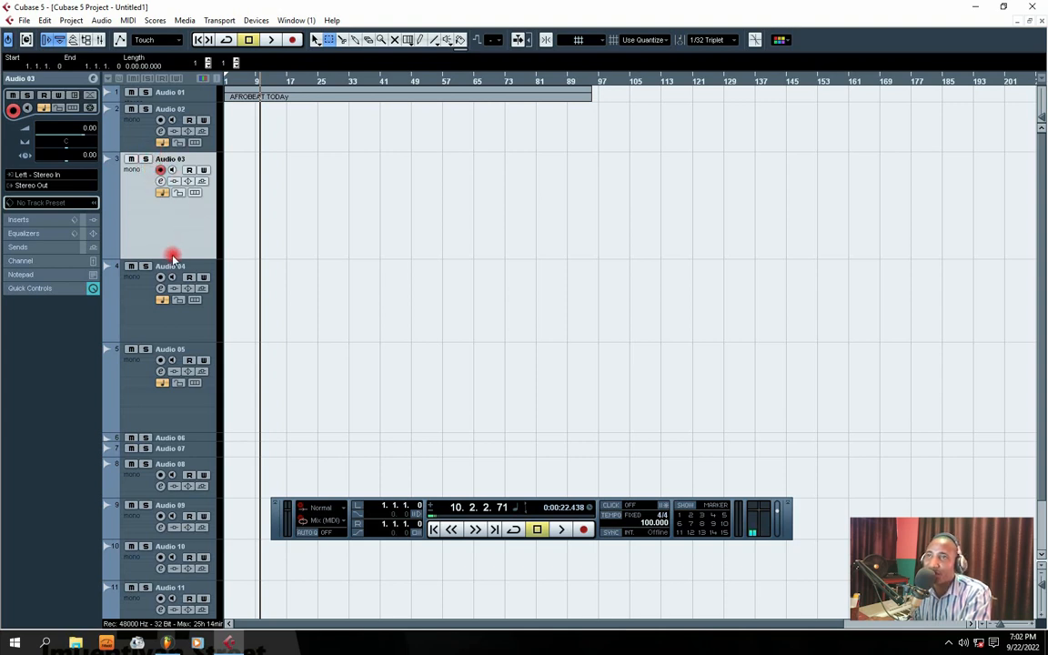
pyautogui.click(142, 285)
pyautogui.click(133, 370)
pyautogui.click(127, 308)
pyautogui.click(133, 374)
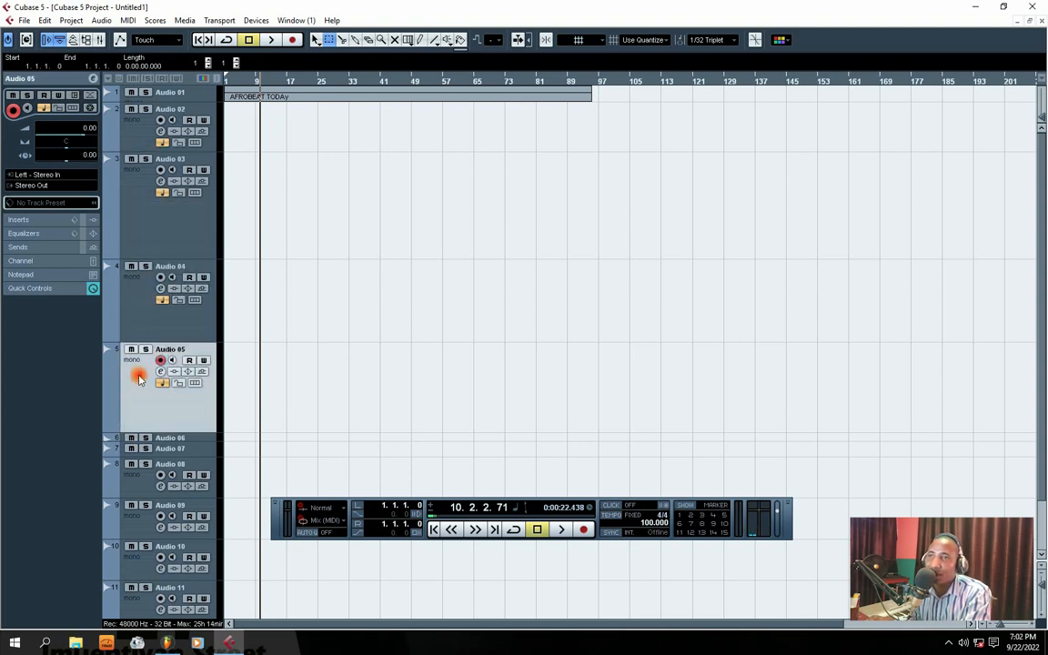
pyautogui.click(139, 300)
pyautogui.click(142, 177)
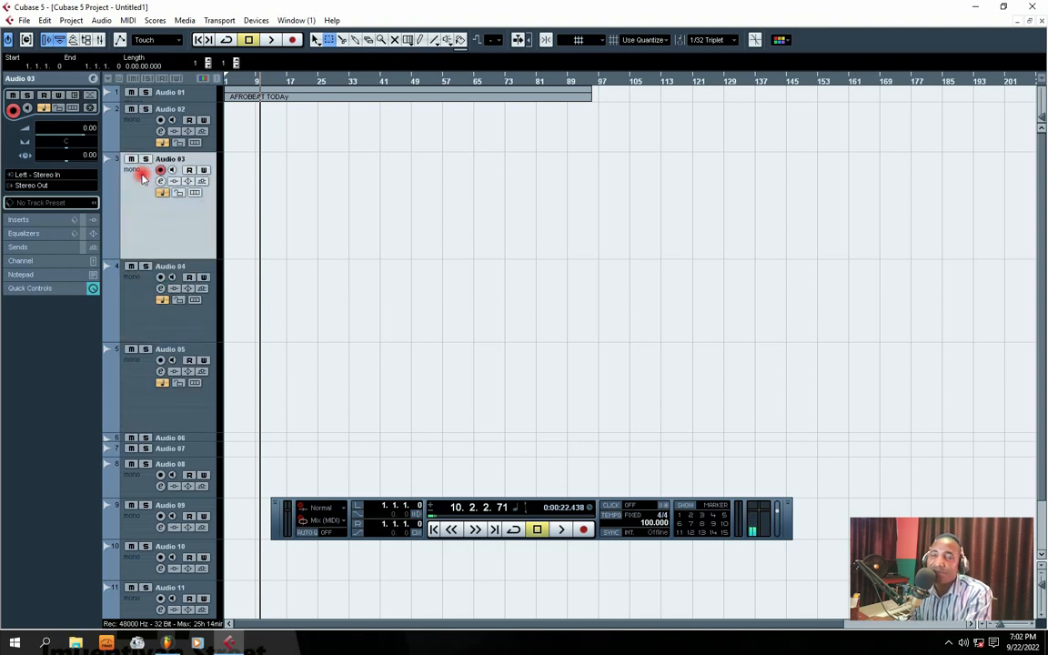
# Disarm Audio 03 and arm it for recording again.
pyautogui.click(161, 171)
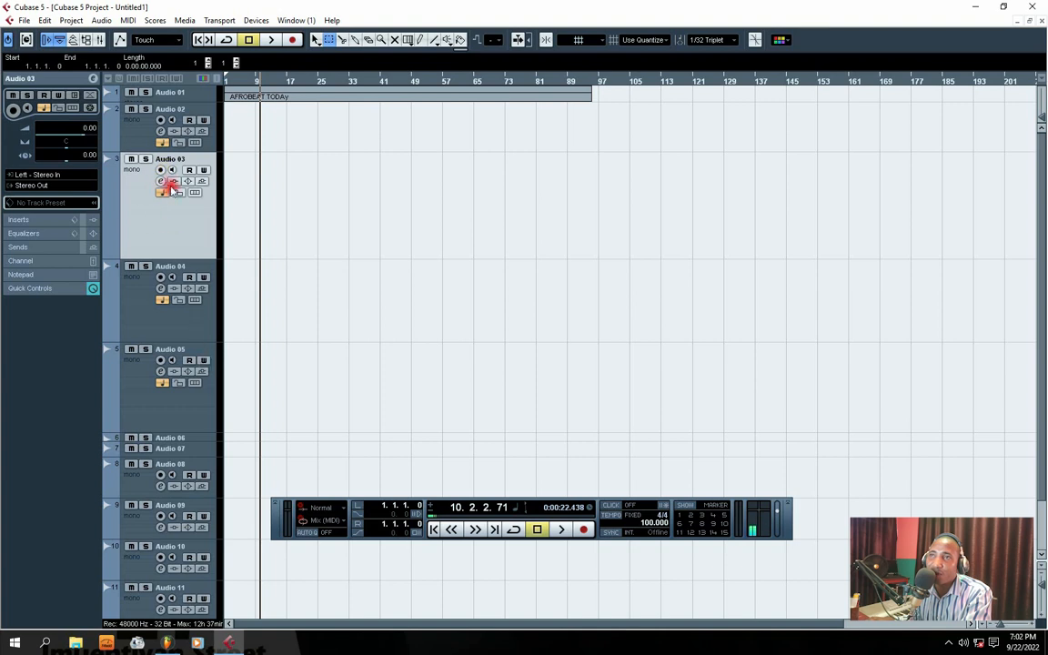
pyautogui.click(160, 171)
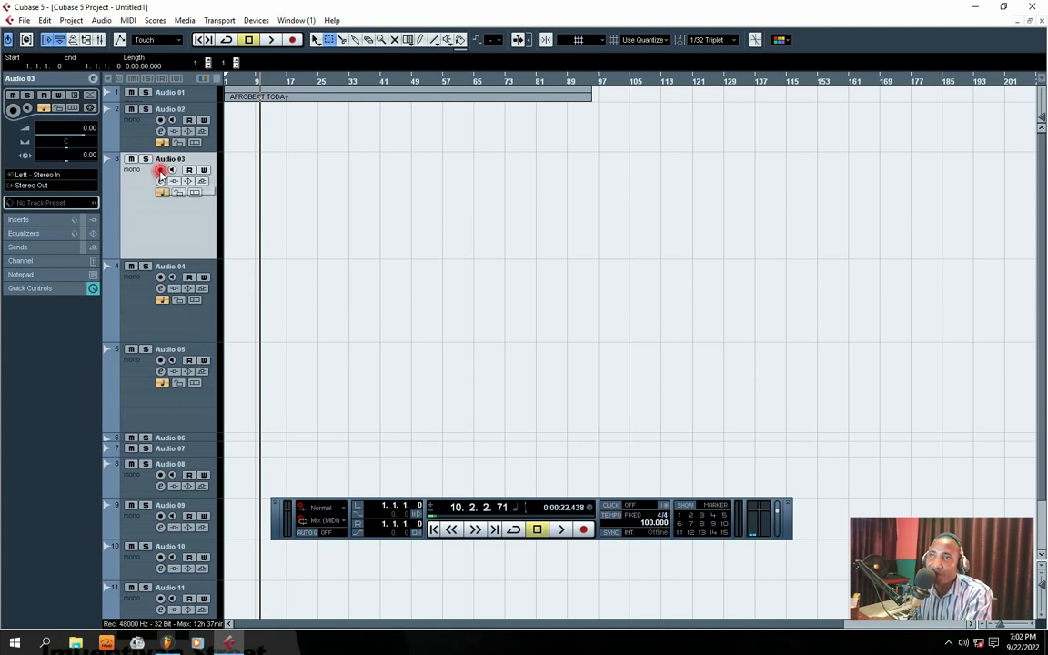
pyautogui.click(159, 171)
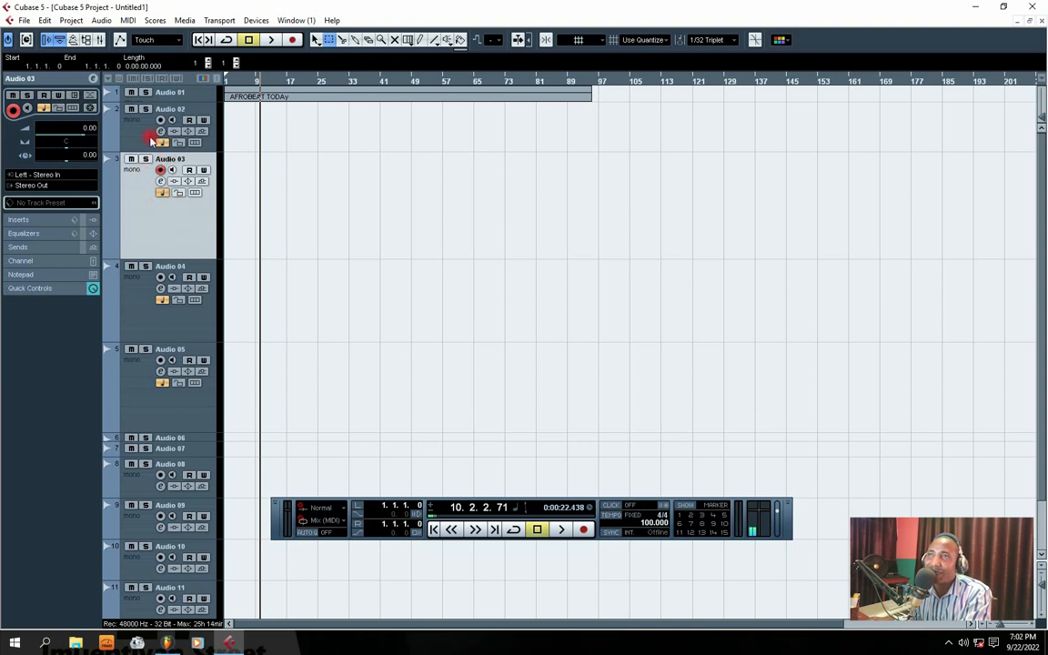
# Shrink the row of Audio 03 and enlarge the row of Audio 02.
pyautogui.click(147, 222)
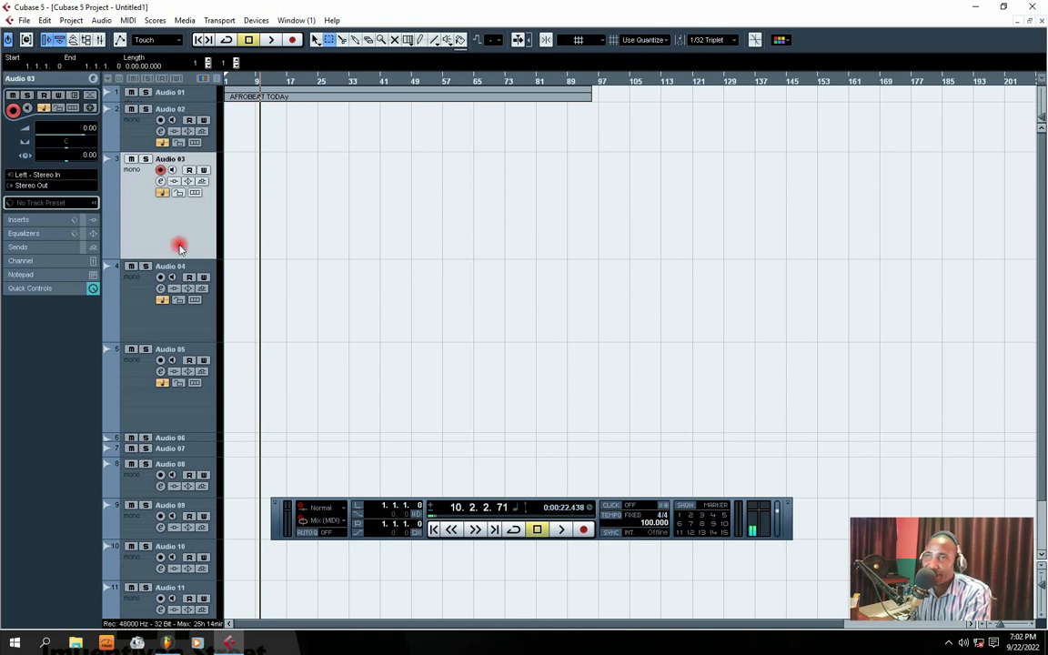
pyautogui.moveTo(158, 260); pyautogui.dragTo(156, 195)
pyautogui.moveTo(156, 152); pyautogui.dragTo(167, 290)
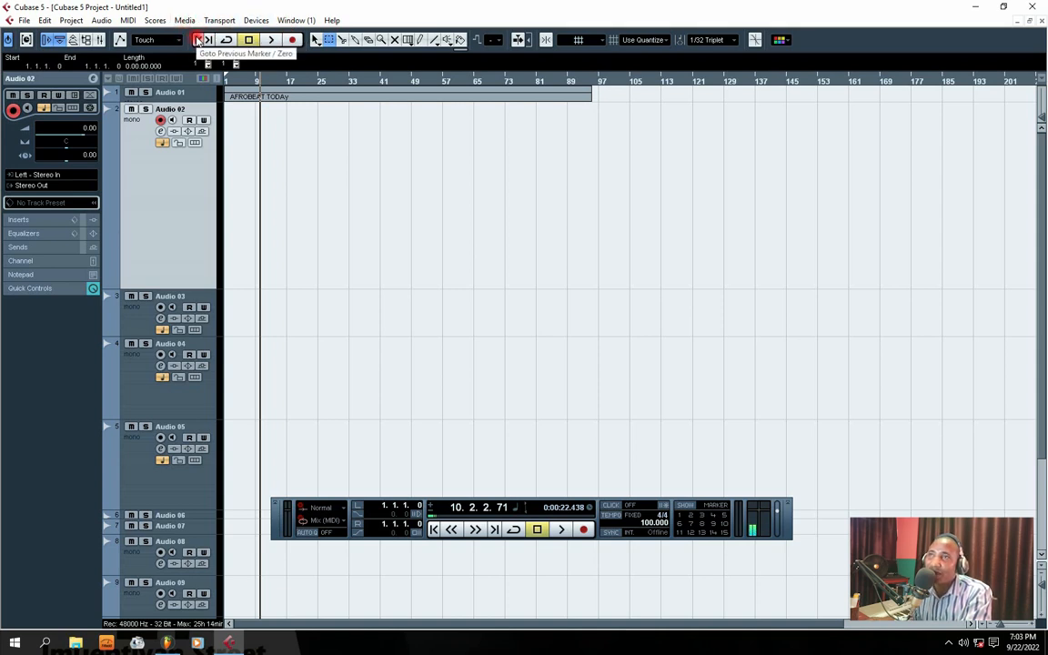
# Move the playhead to about bar 43 of the AFROBEAT TODAy clip, play the beat briefly and stop.
pyautogui.click(198, 40)
pyautogui.click(345, 77)
pyautogui.click(389, 77)
pyautogui.press('space')
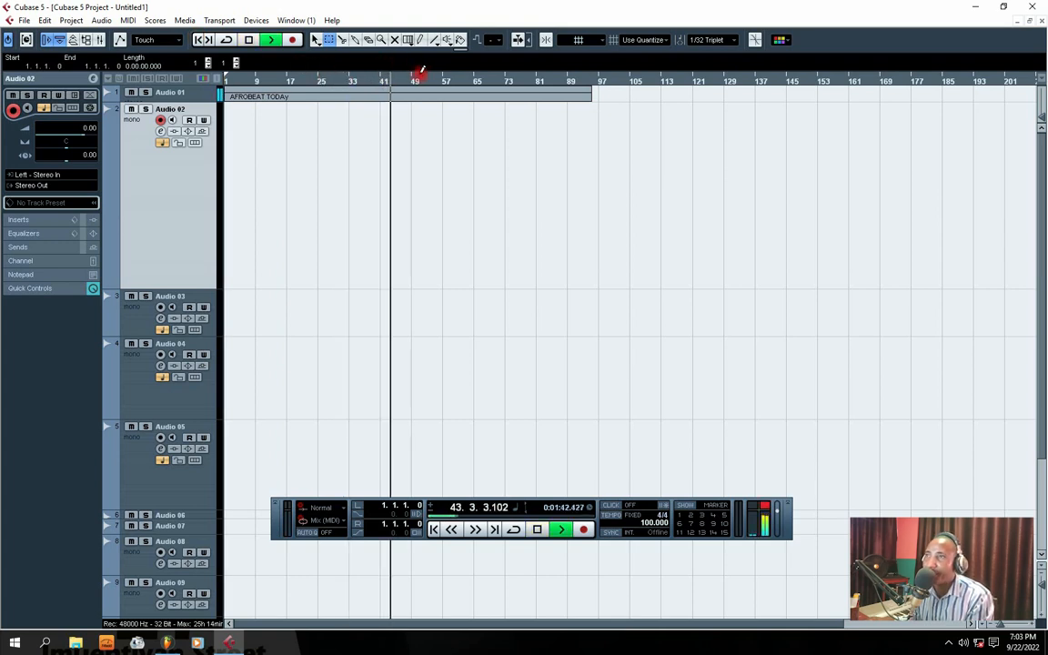
pyautogui.press('space')
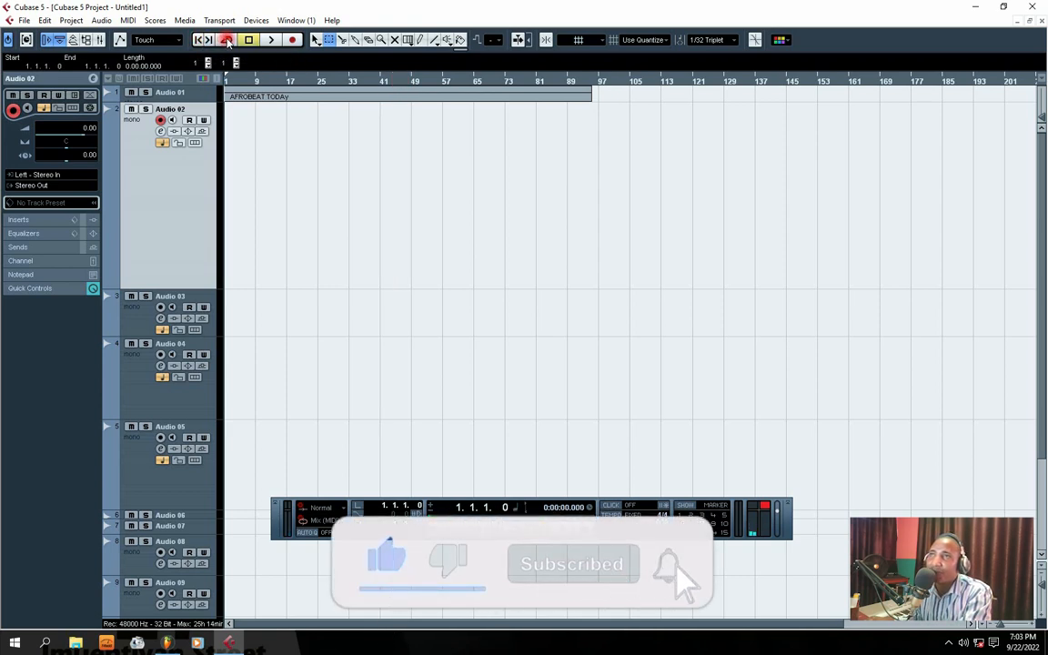
# Jump the playhead between the project start and the end of the clip, and scrub it back to about bar 3.
pyautogui.click(208, 40)
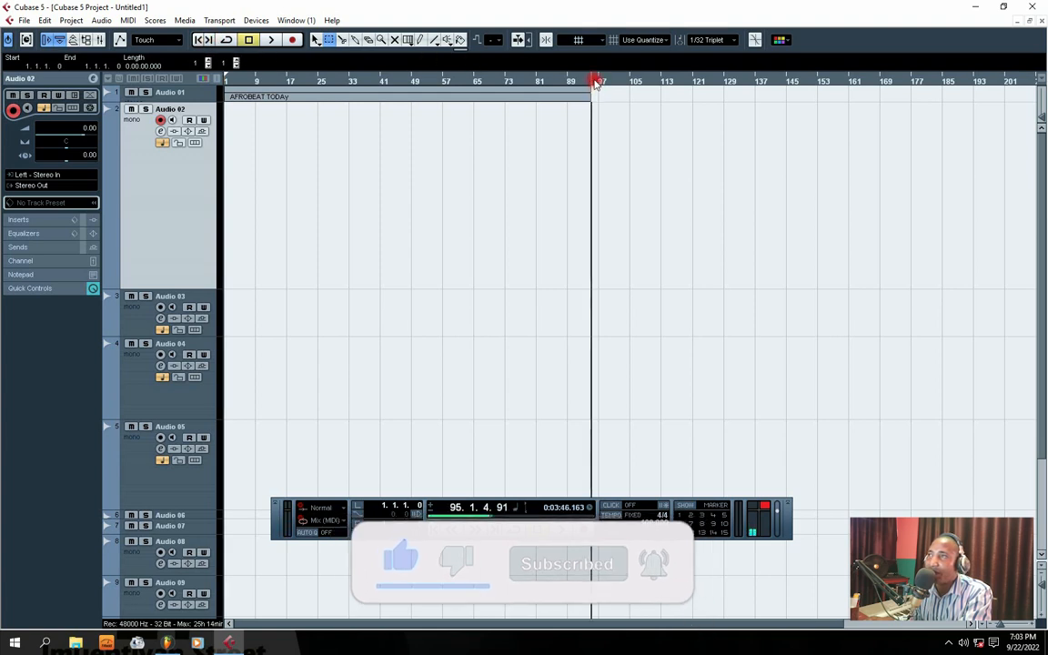
pyautogui.click(198, 40)
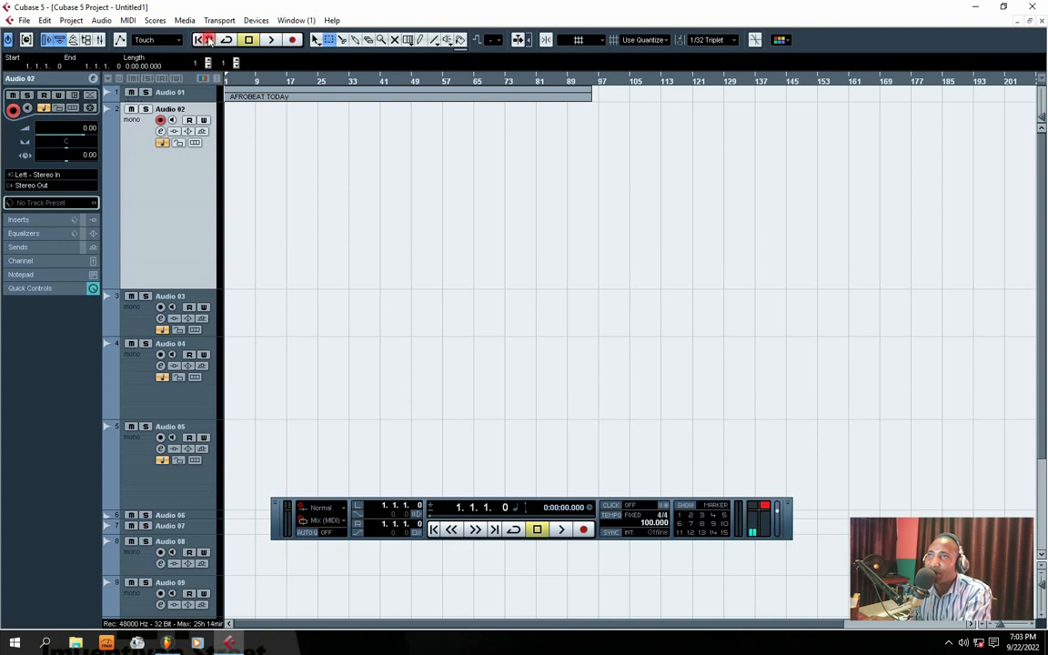
pyautogui.click(207, 40)
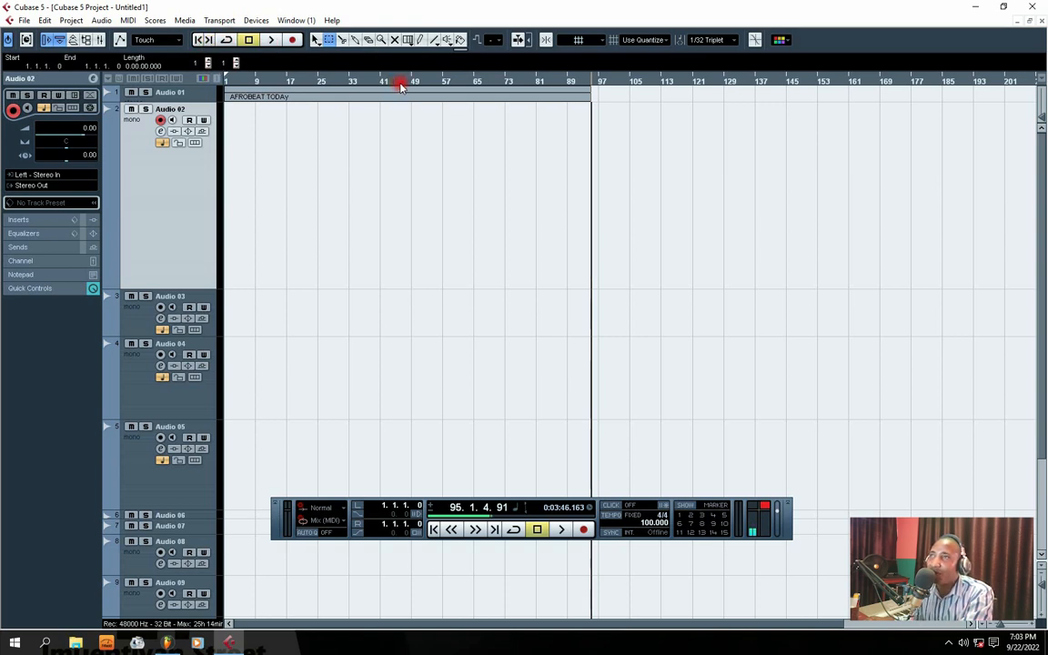
pyautogui.moveTo(448, 81); pyautogui.dragTo(291, 82)
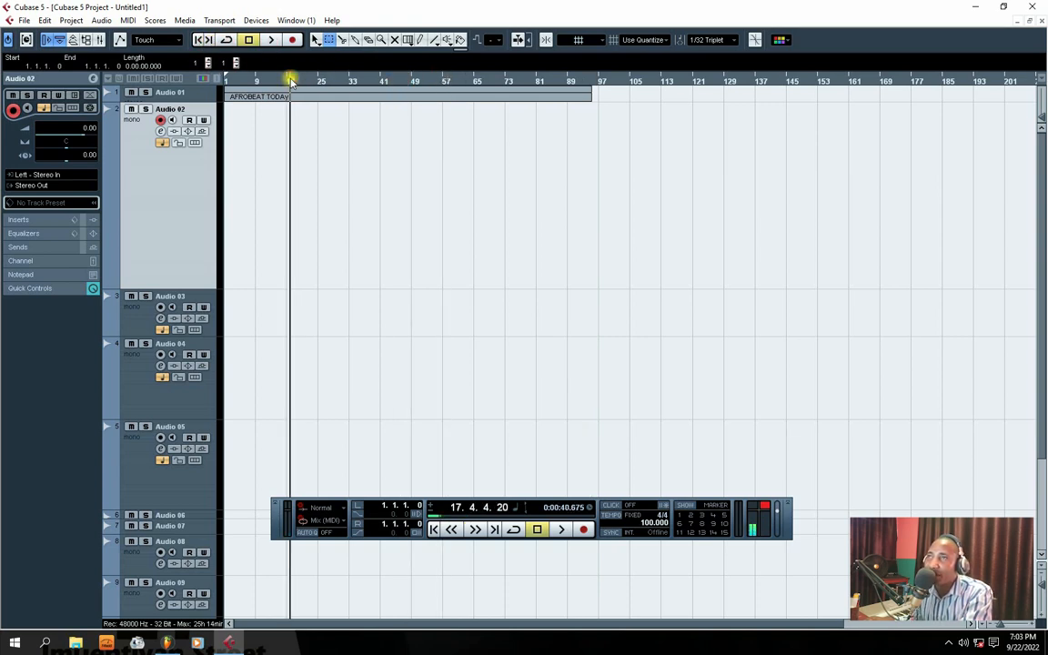
pyautogui.click(240, 80)
pyautogui.moveTo(404, 84); pyautogui.dragTo(234, 84)
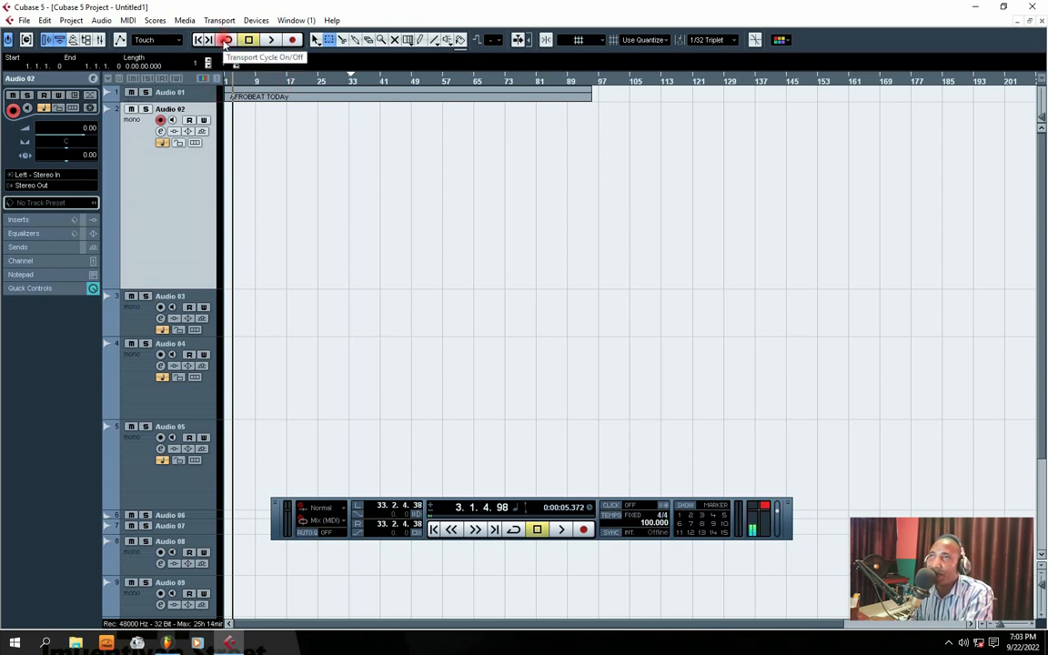
# Enlarge Audio 01 to show the beat's waveform and set the locator range from bar 1 to about bar 25.
pyautogui.moveTo(209, 102); pyautogui.dragTo(217, 166)
pyautogui.click(225, 70)
pyautogui.moveTo(230, 74); pyautogui.dragTo(319, 74)
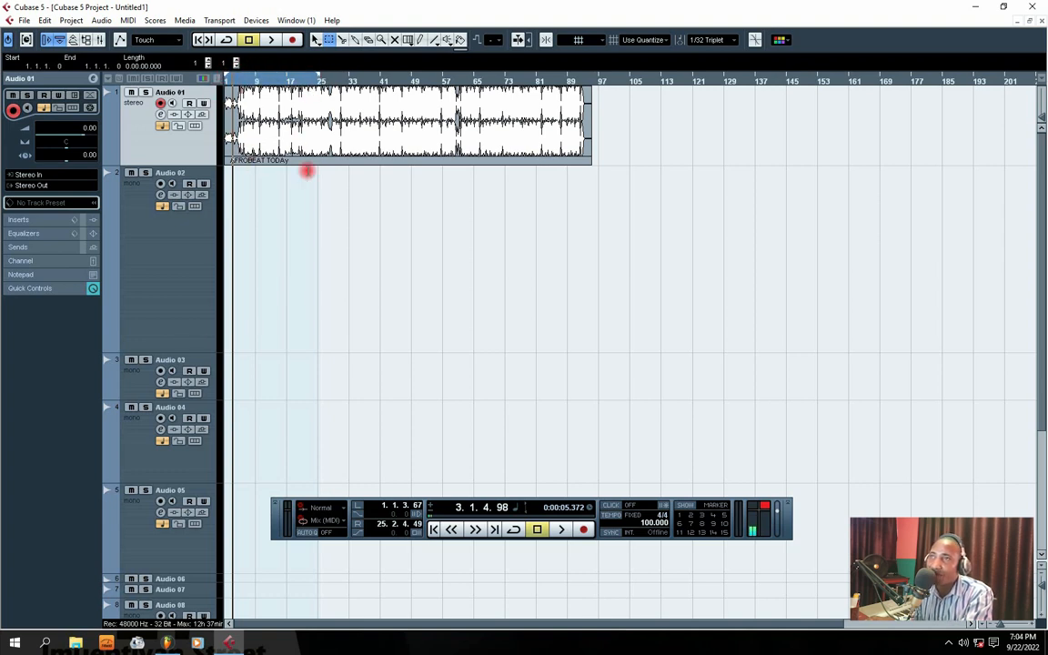
# Play the beat from about bar 23 past the right locator with Cycle off, and stop.
pyautogui.click(312, 75)
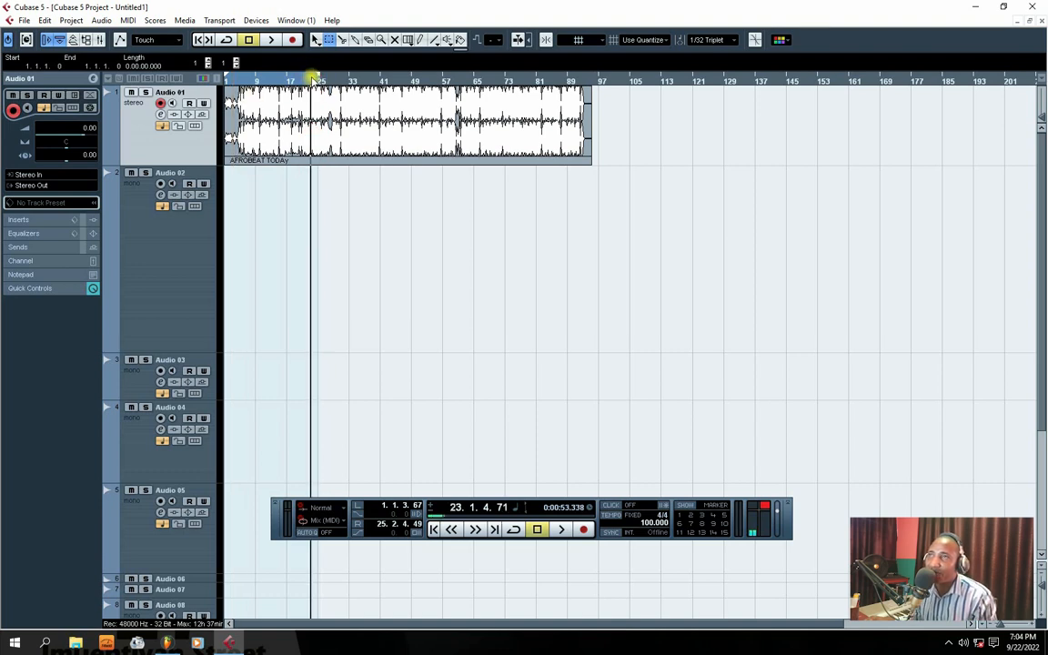
pyautogui.press('space')
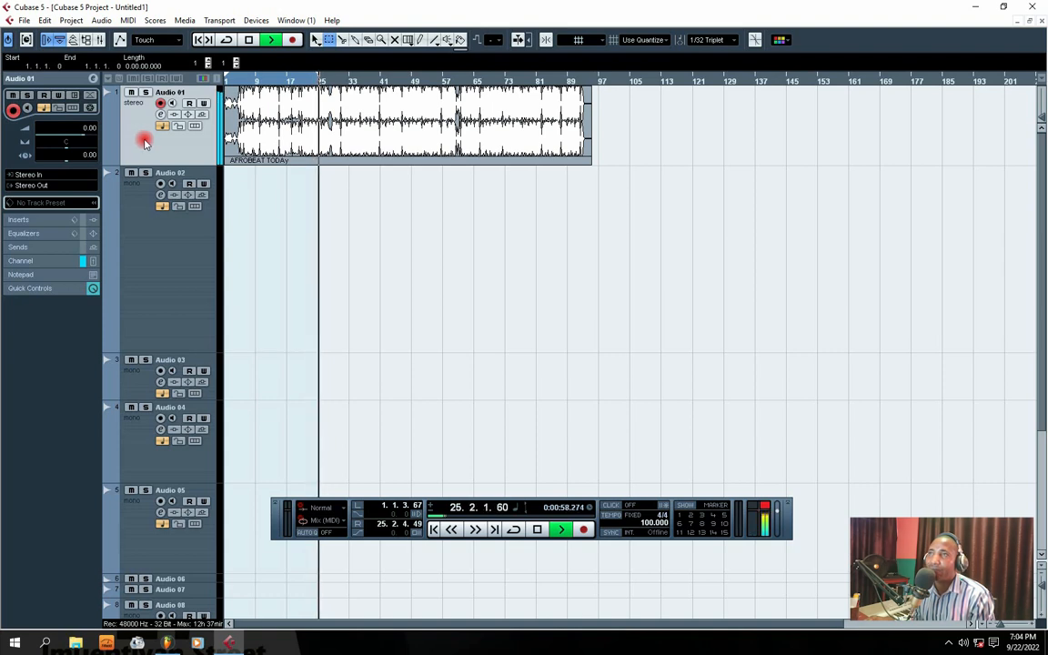
pyautogui.press('space')
# Turn Cycle on and play twice from about bar 23 to check how playback loops within the locator range.
pyautogui.click(314, 83)
pyautogui.click(225, 41)
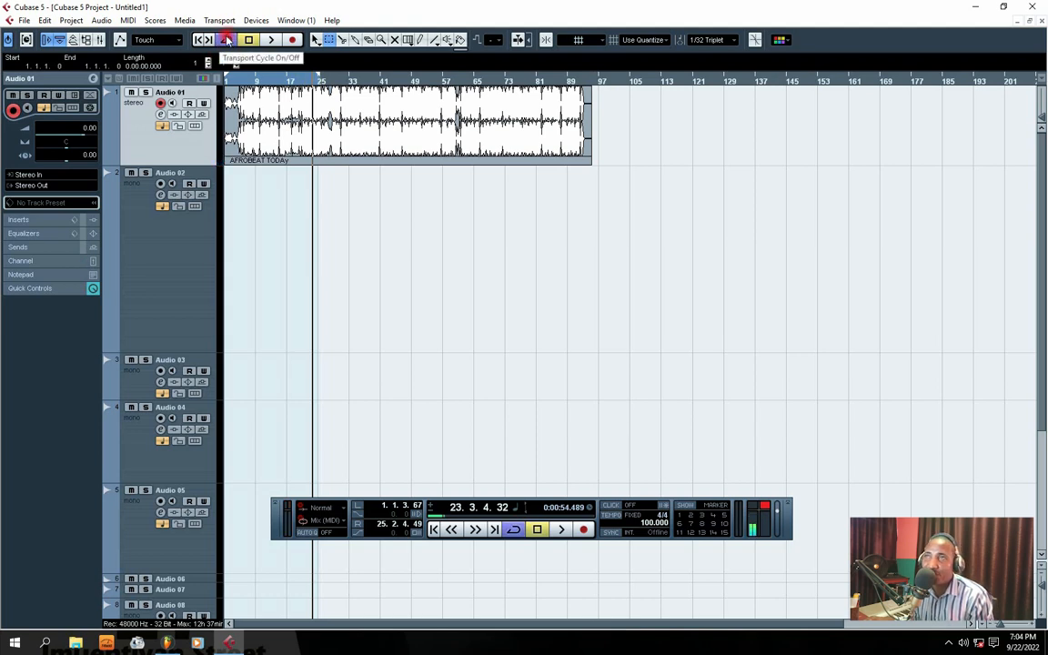
pyautogui.press('space')
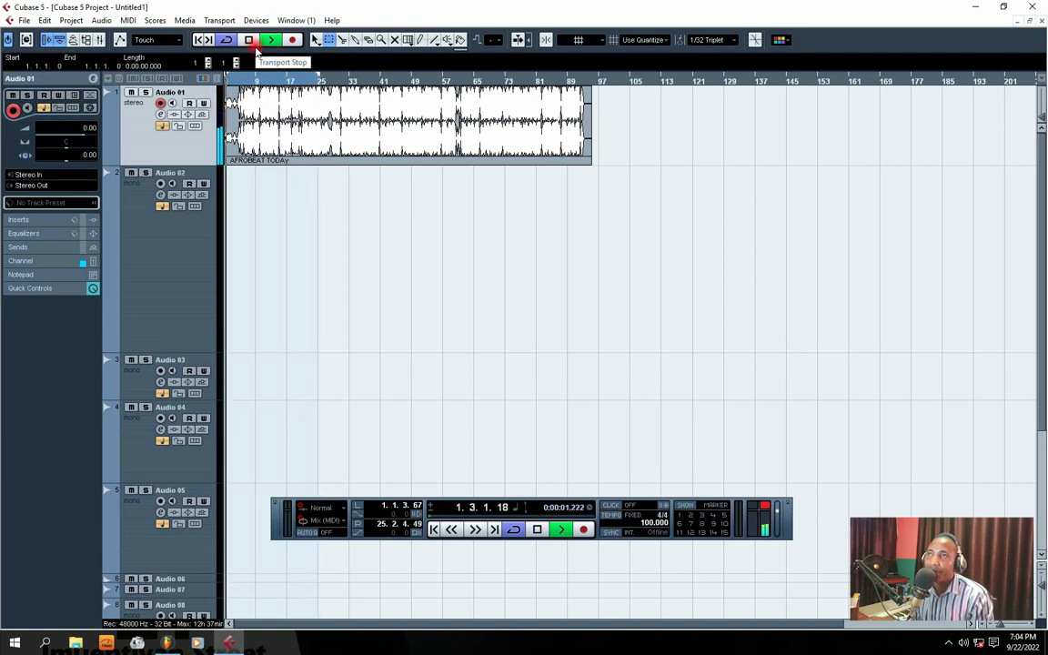
pyautogui.press('space')
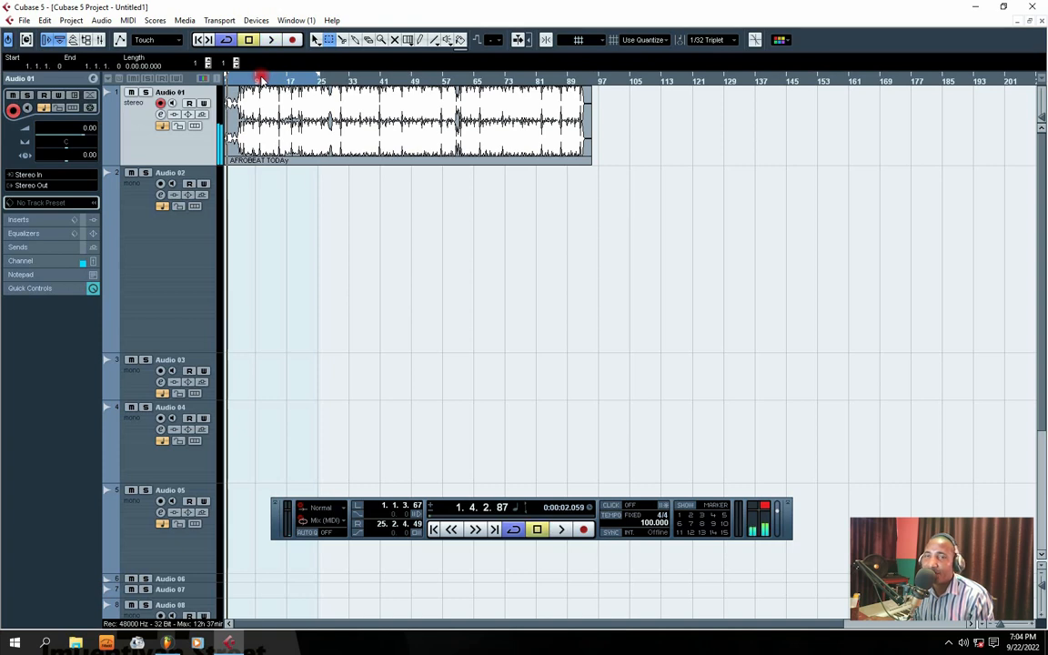
pyautogui.click(312, 80)
pyautogui.press('space')
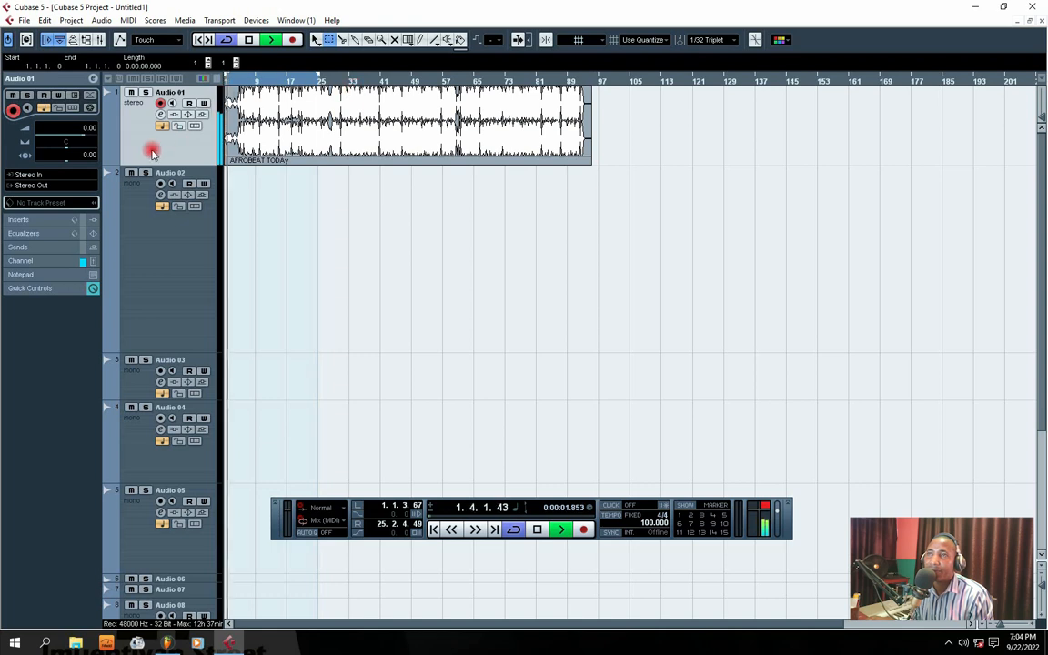
pyautogui.press('space')
# Turn Cycle off, place the playhead at about bar 11 and collapse the locator range at about bar 26.
pyautogui.click(226, 41)
pyautogui.click(264, 82)
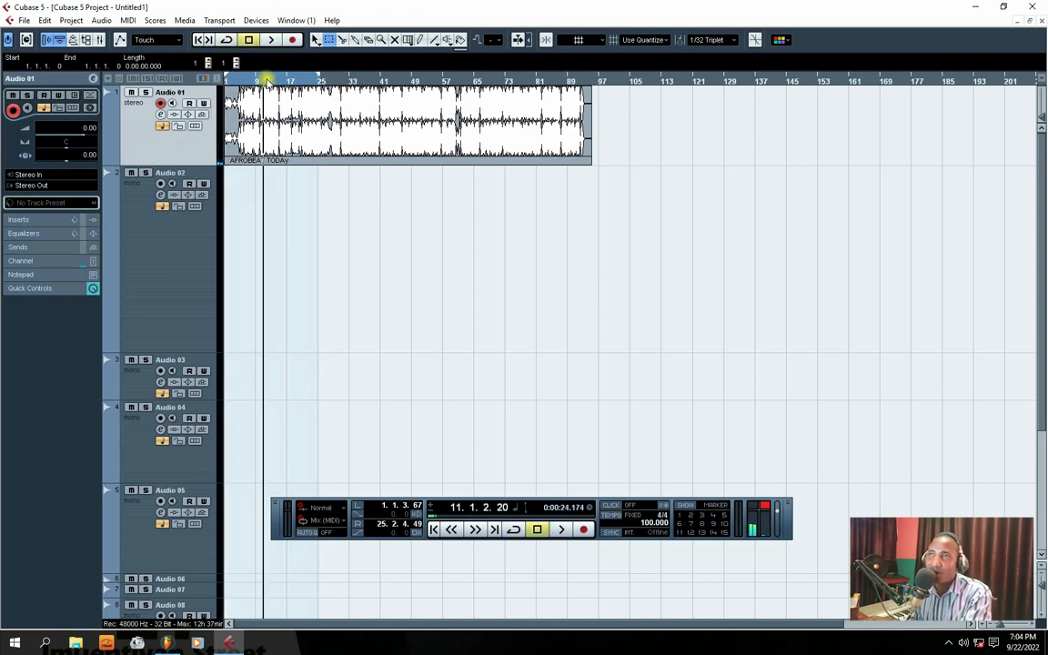
pyautogui.click(323, 71)
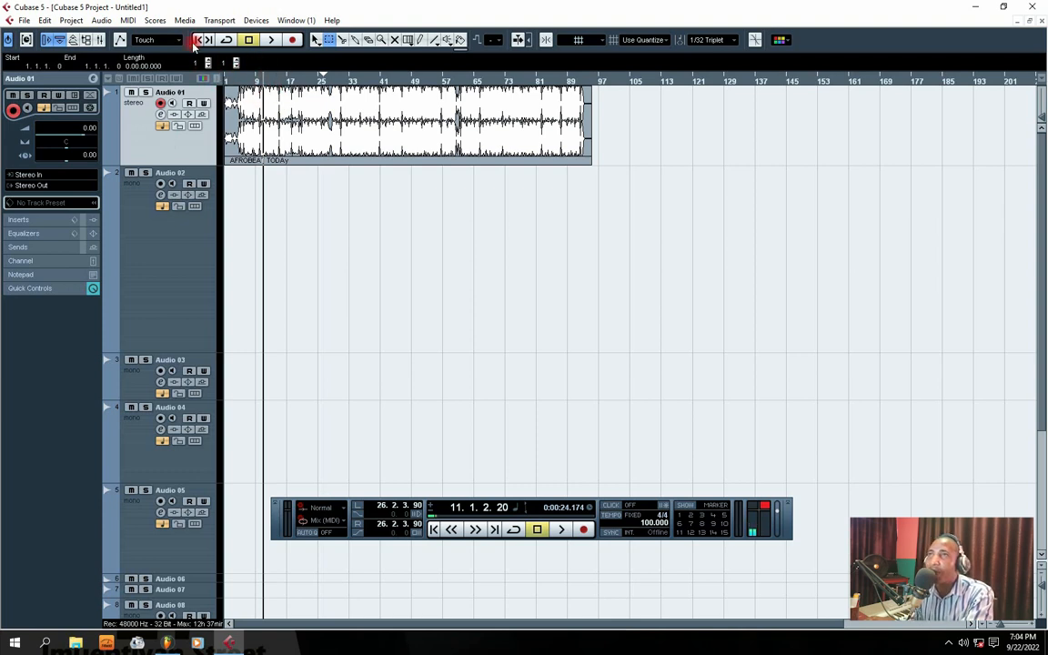
# Play the beat from about bar 18, stopping and resuming playback twice before the final stop.
pyautogui.click(294, 81)
pyautogui.click(270, 40)
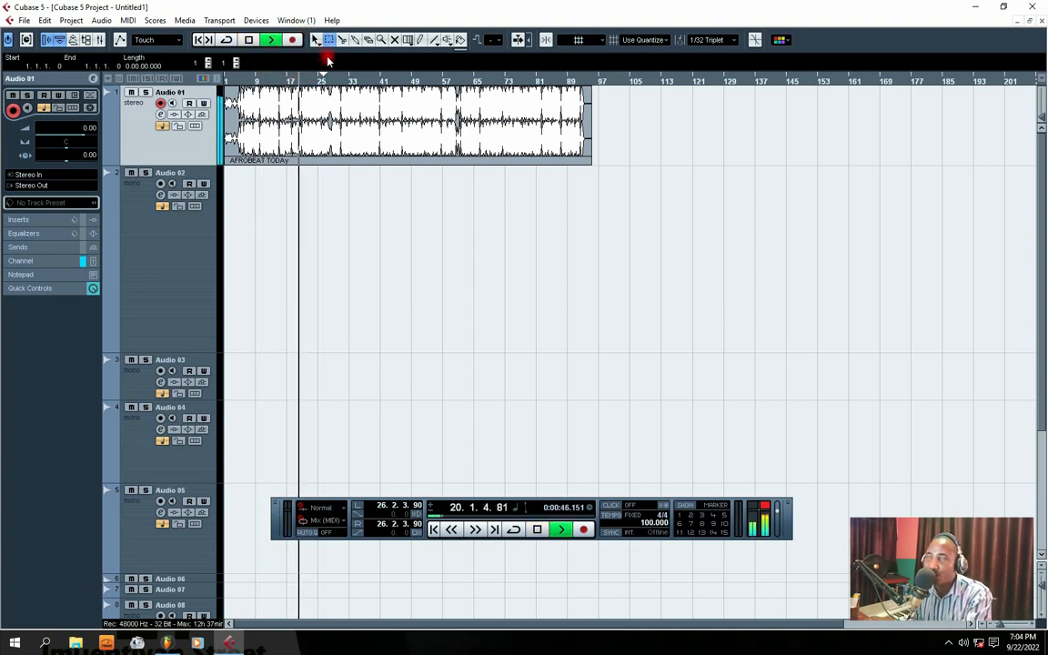
pyautogui.click(248, 40)
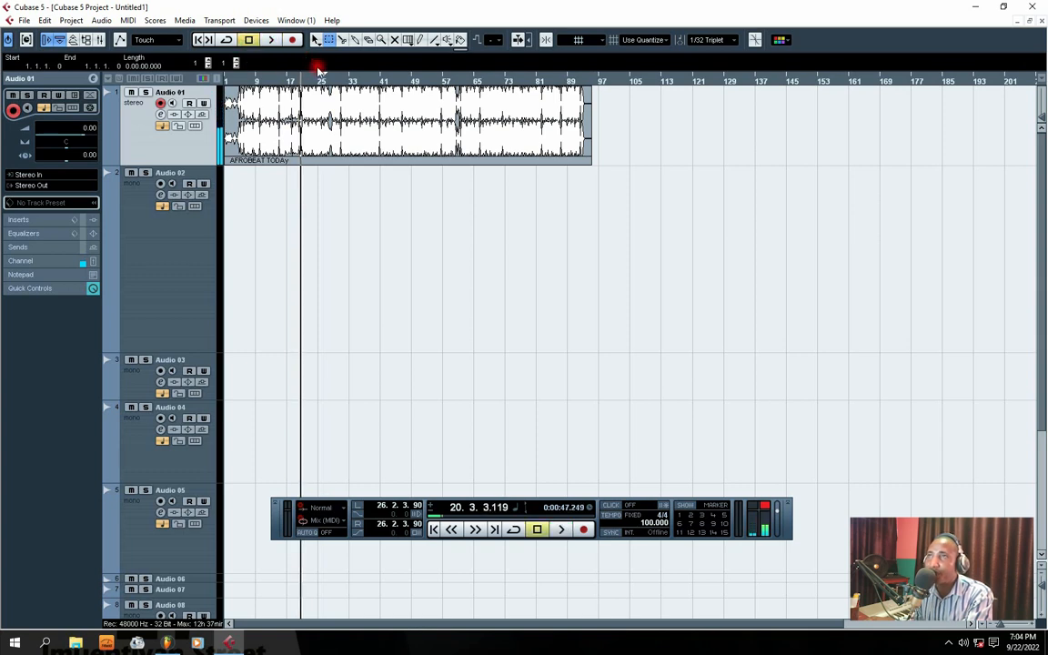
pyautogui.click(272, 41)
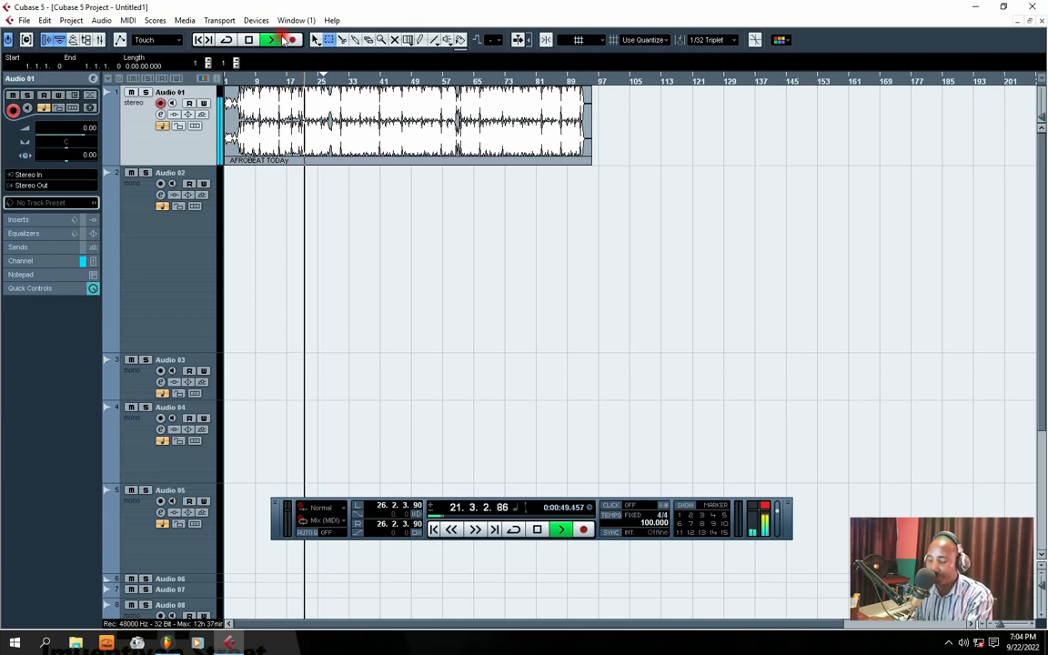
pyautogui.press('space')
pyautogui.click(274, 41)
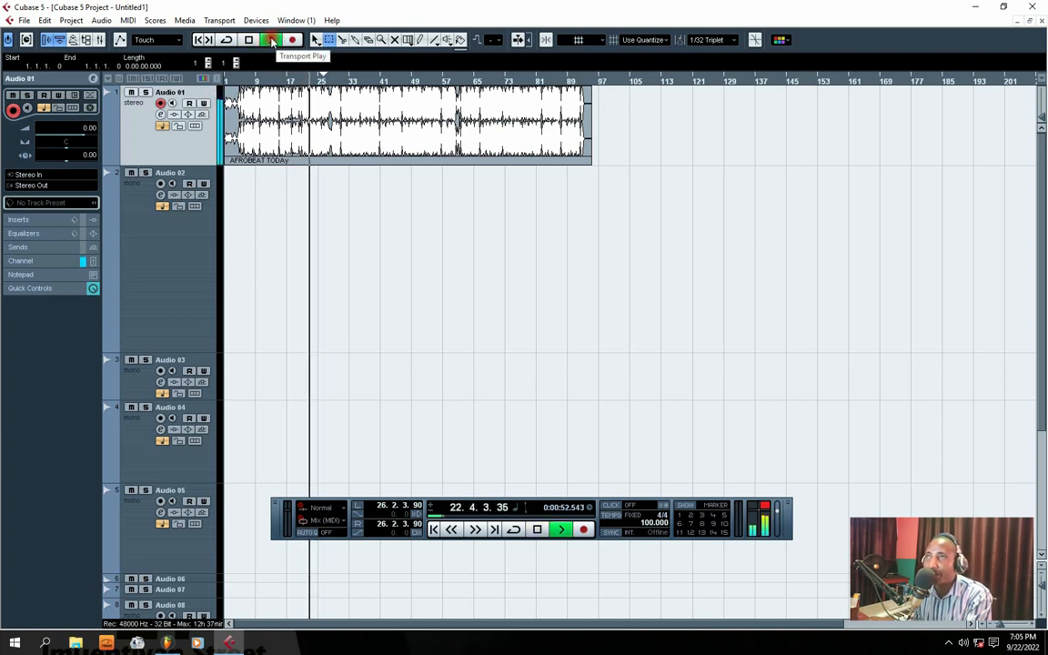
pyautogui.press('space')
# Return the playhead to the project start, select the Audio 02 track and reduce its height to a moderately tall lane.
pyautogui.click(200, 41)
pyautogui.click(132, 317)
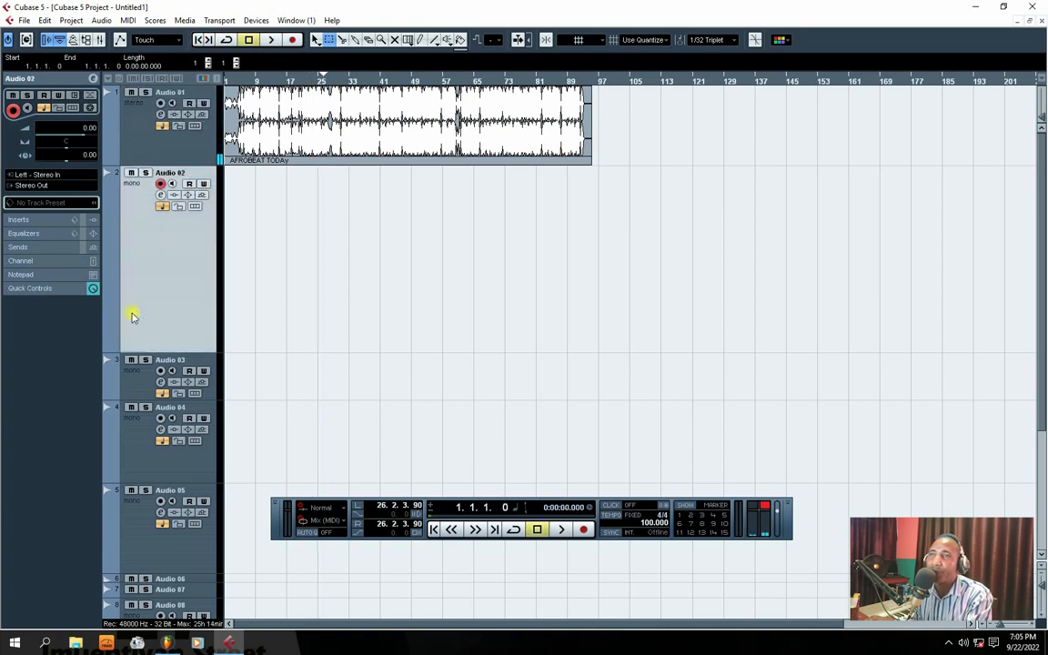
pyautogui.moveTo(139, 347); pyautogui.dragTo(138, 232)
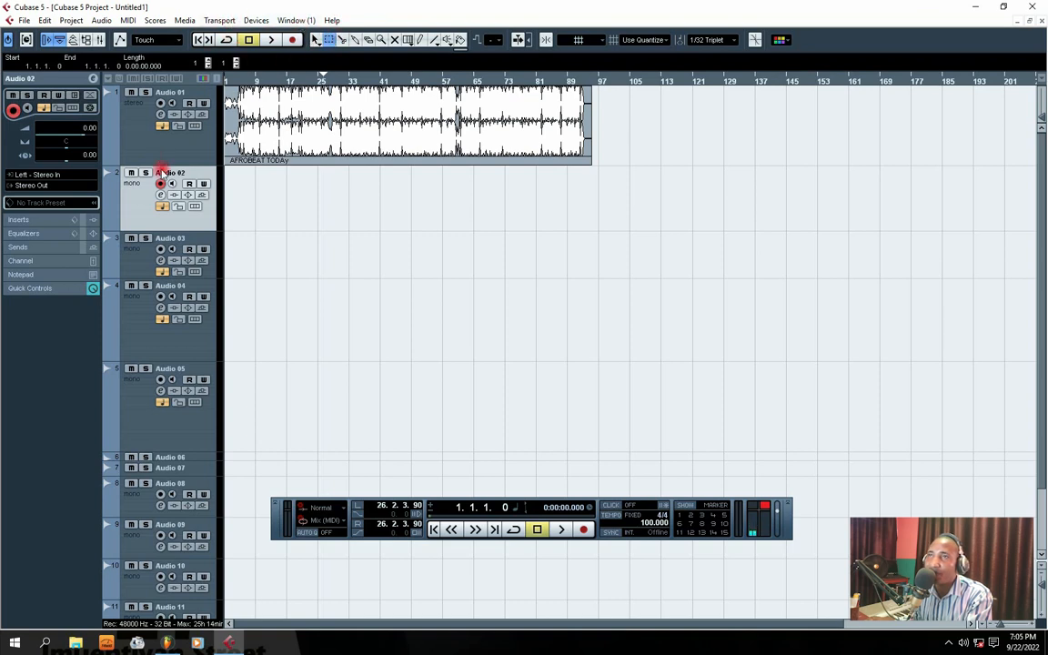
pyautogui.click(139, 188)
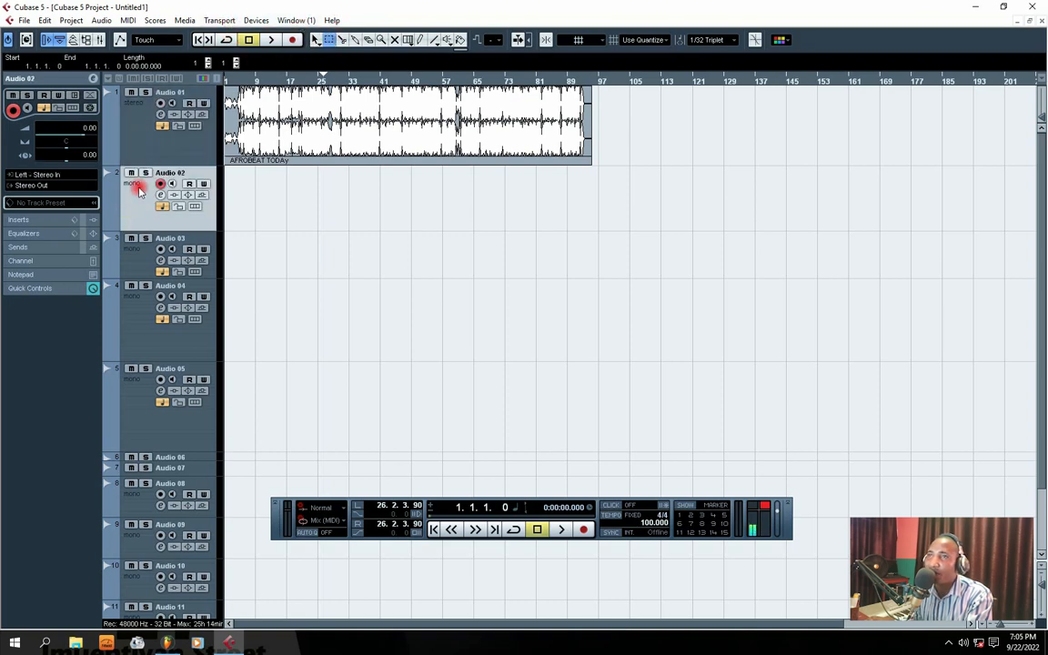
pyautogui.moveTo(143, 229); pyautogui.dragTo(143, 291)
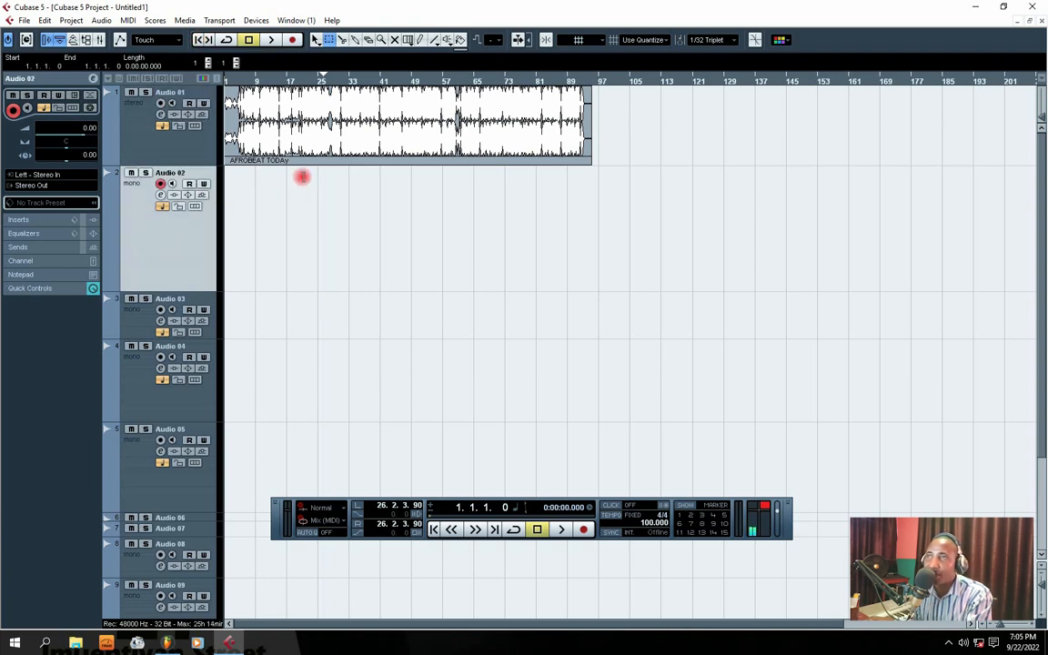
# Record a vocal take on Audio 02 from the project start to about bar 8, with the timeline zoomed in.
pyautogui.click(293, 41)
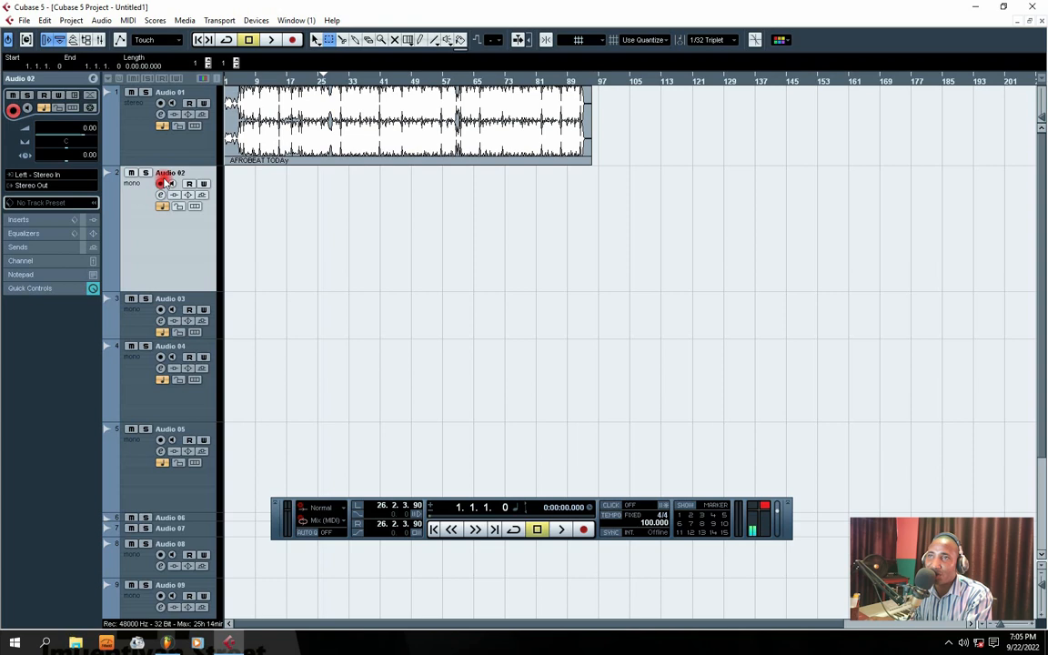
pyautogui.click(293, 42)
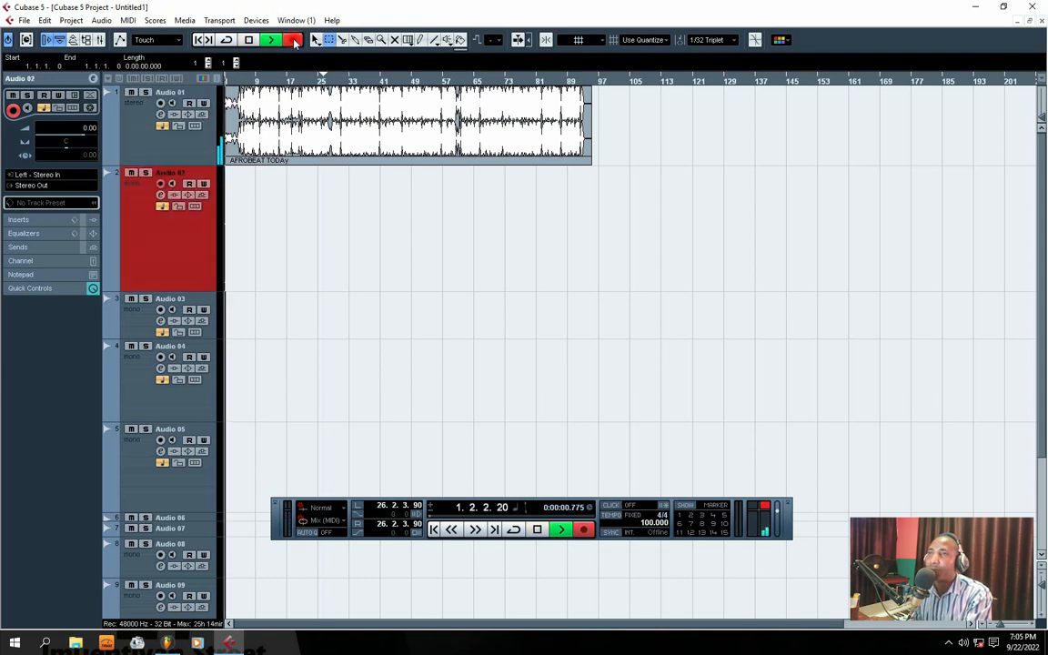
pyautogui.press('h')
pyautogui.press('h')
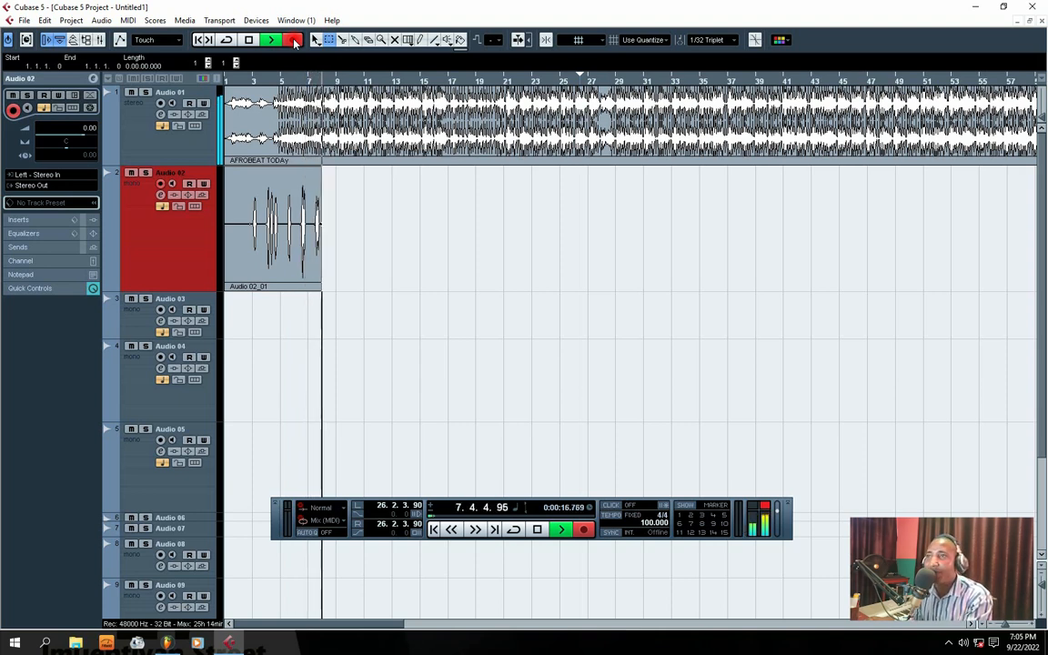
pyautogui.press('space')
# Play back the recorded Audio 02 take over the beat from about bar 3 to just before bar 8.
pyautogui.moveTo(331, 219); pyautogui.dragTo(217, 233)
pyautogui.click(363, 221)
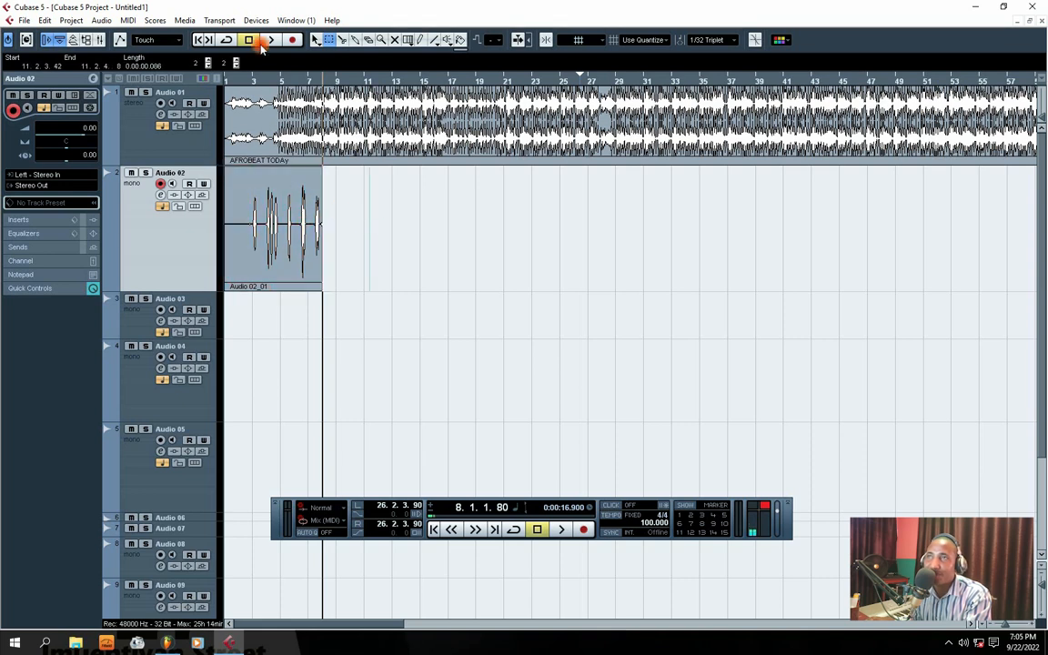
pyautogui.click(254, 81)
pyautogui.press('h')
pyautogui.press('h')
pyautogui.press('h')
pyautogui.press('h')
pyautogui.press('h')
pyautogui.press('h')
pyautogui.press('h')
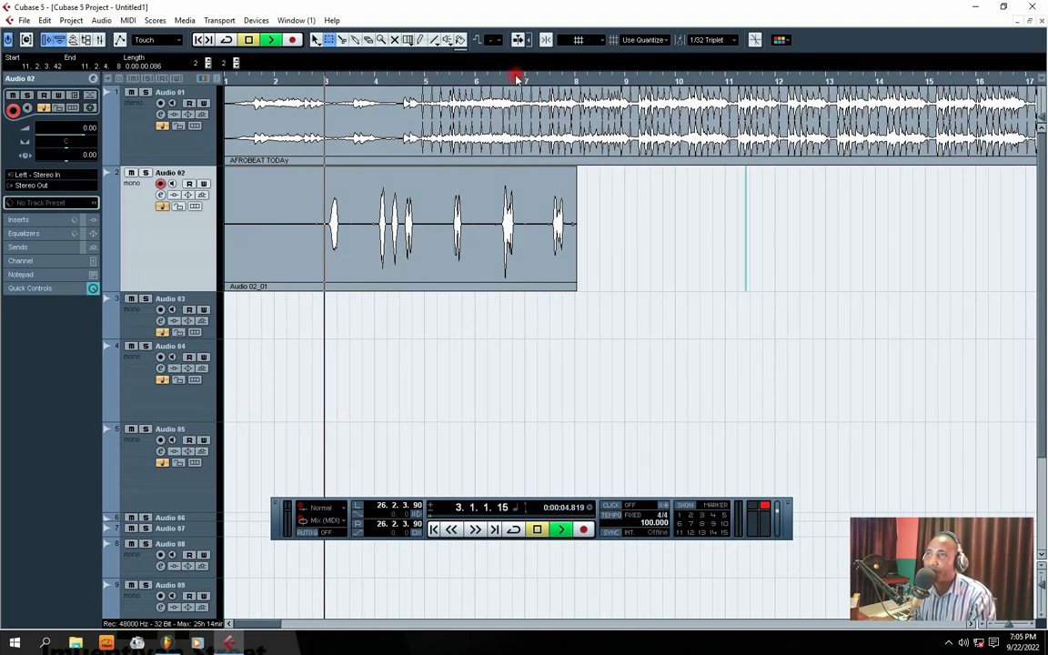
pyautogui.press('space')
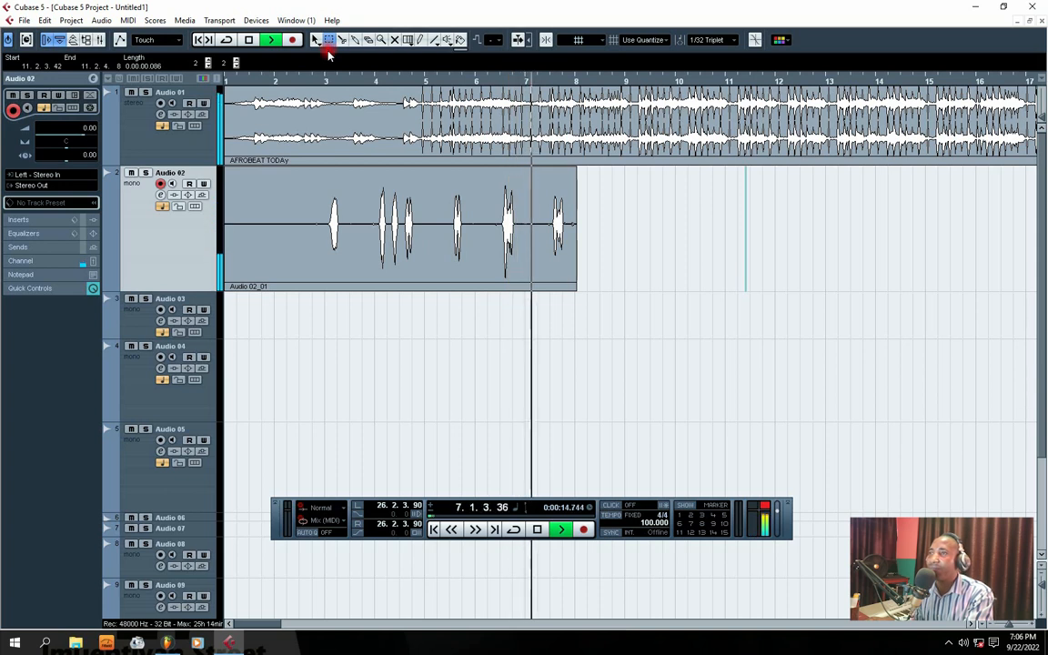
pyautogui.press('space')
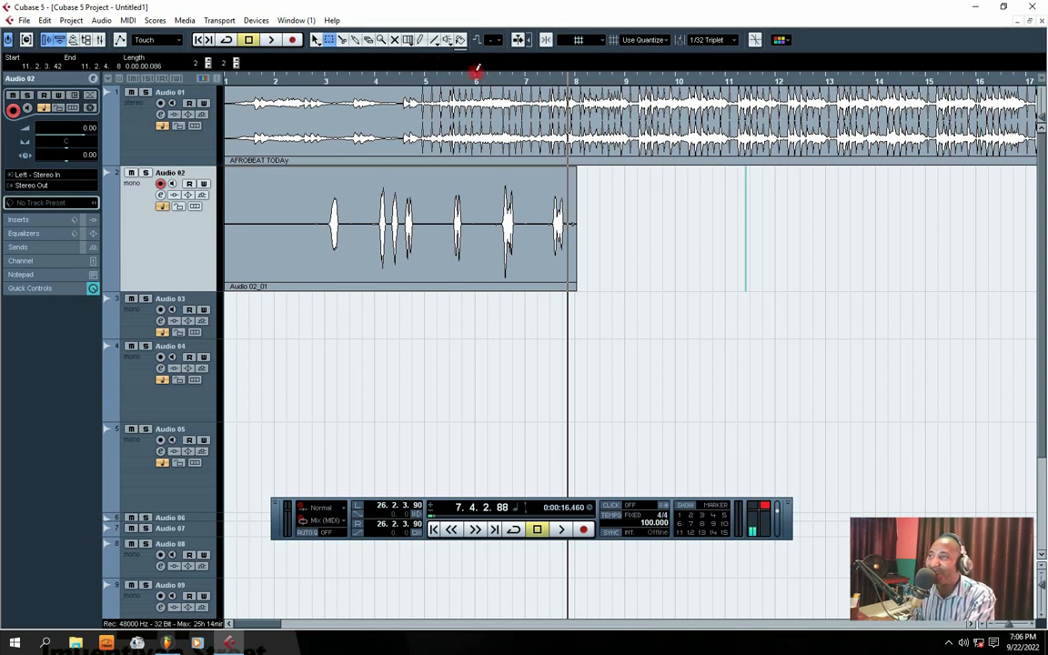
# Trim the silent start of the first Audio 02 take to just before bar 3, audition its ending from about bar 6, and deselect it.
pyautogui.click(314, 40)
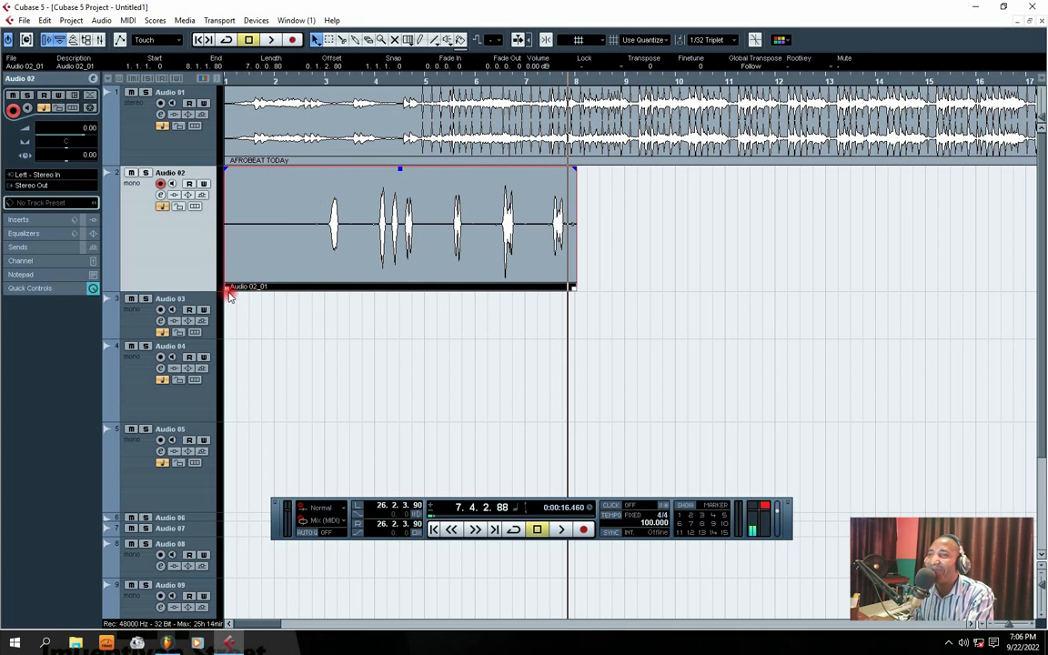
pyautogui.moveTo(228, 289); pyautogui.dragTo(321, 286)
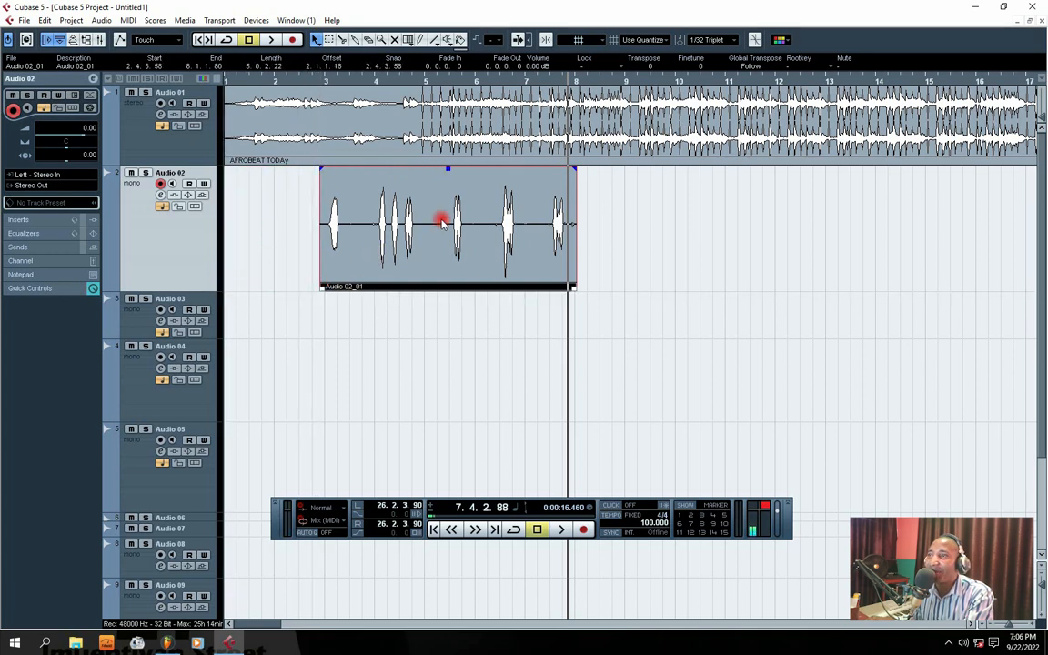
pyautogui.click(497, 80)
pyautogui.press('space')
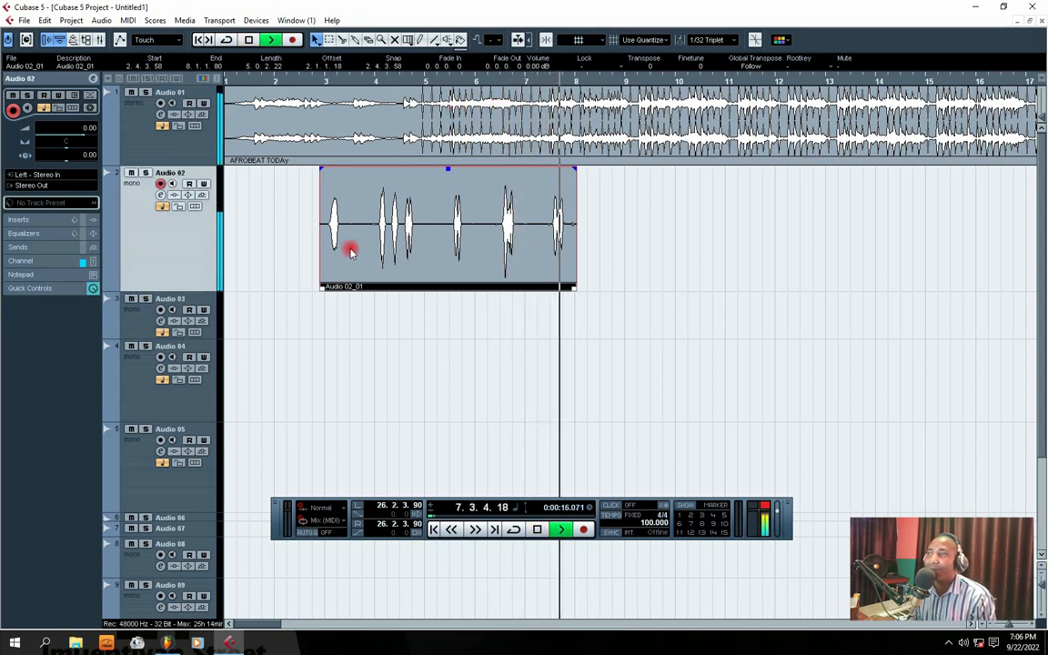
pyautogui.press('space')
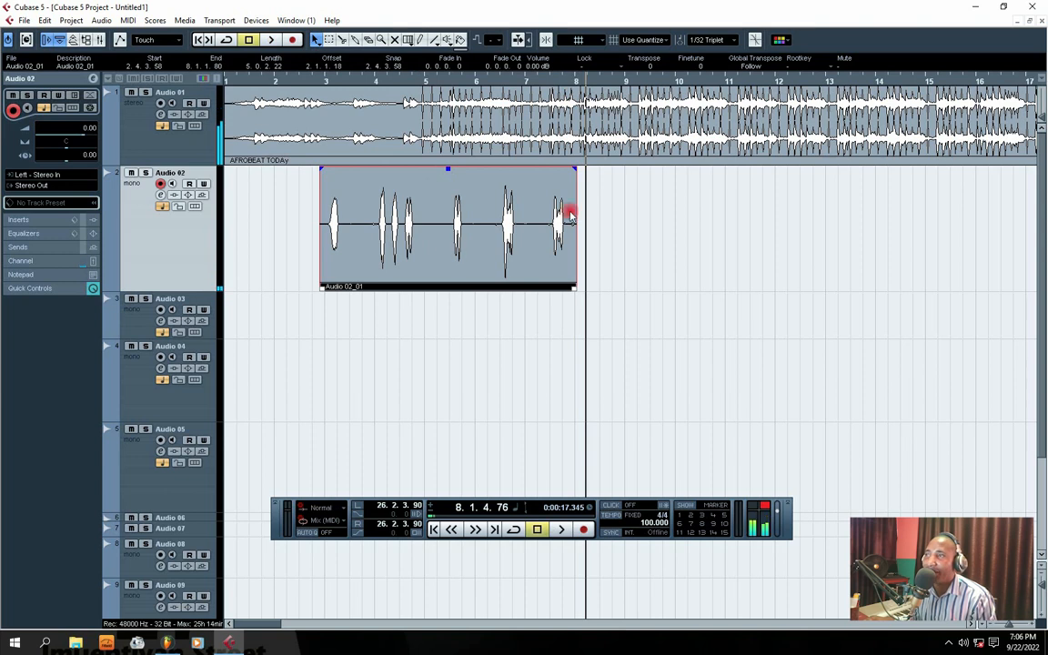
pyautogui.click(597, 222)
pyautogui.moveTo(625, 216); pyautogui.dragTo(289, 255)
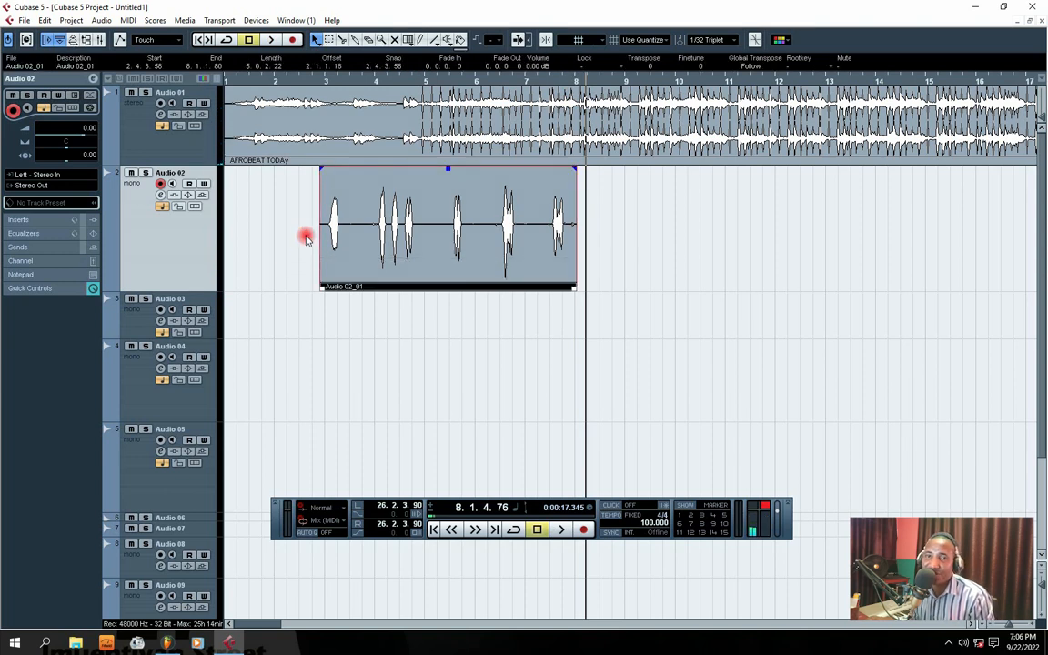
pyautogui.click(655, 229)
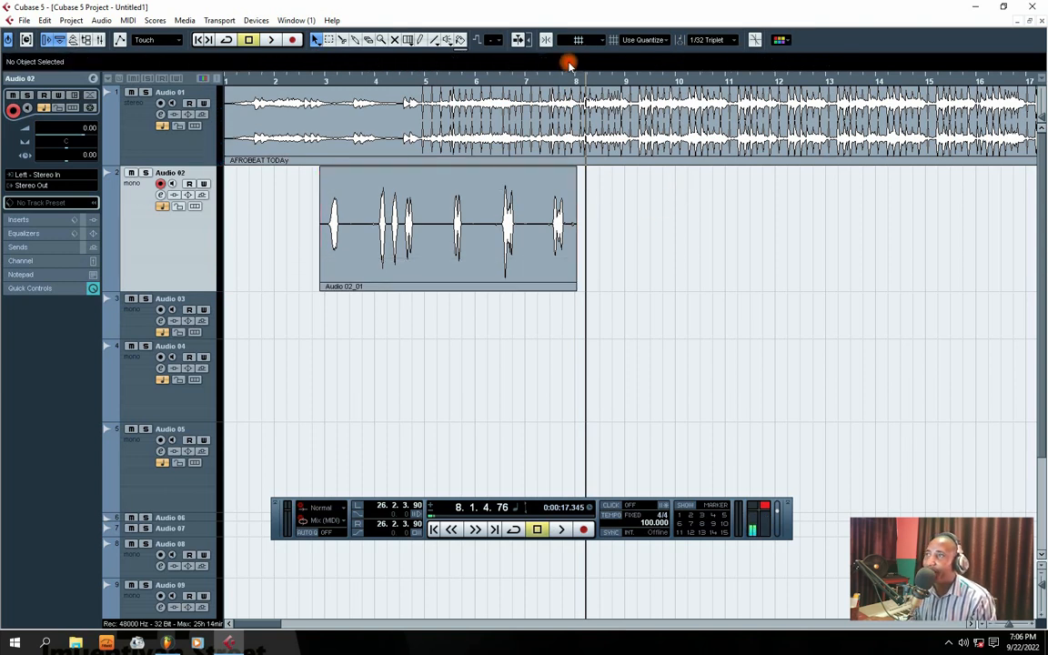
# Play from about bar 6.5 to the first take's end near bar 8, then record a second Audio 02 take until about bar 13.
pyautogui.click(577, 82)
pyautogui.click(624, 82)
pyautogui.click(574, 77)
pyautogui.click(554, 83)
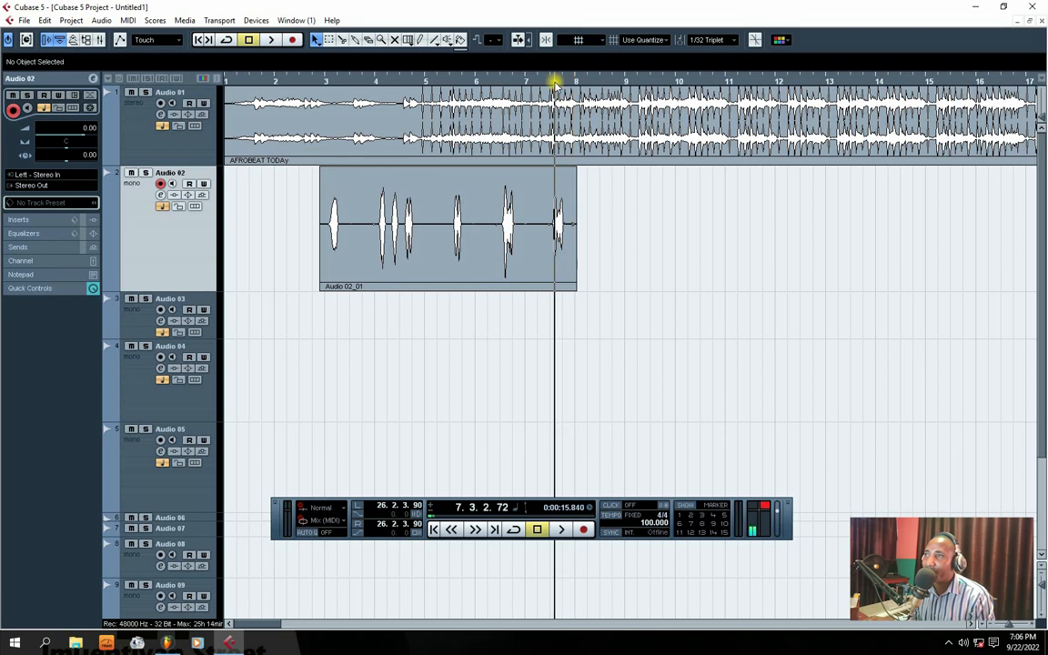
pyautogui.click(503, 82)
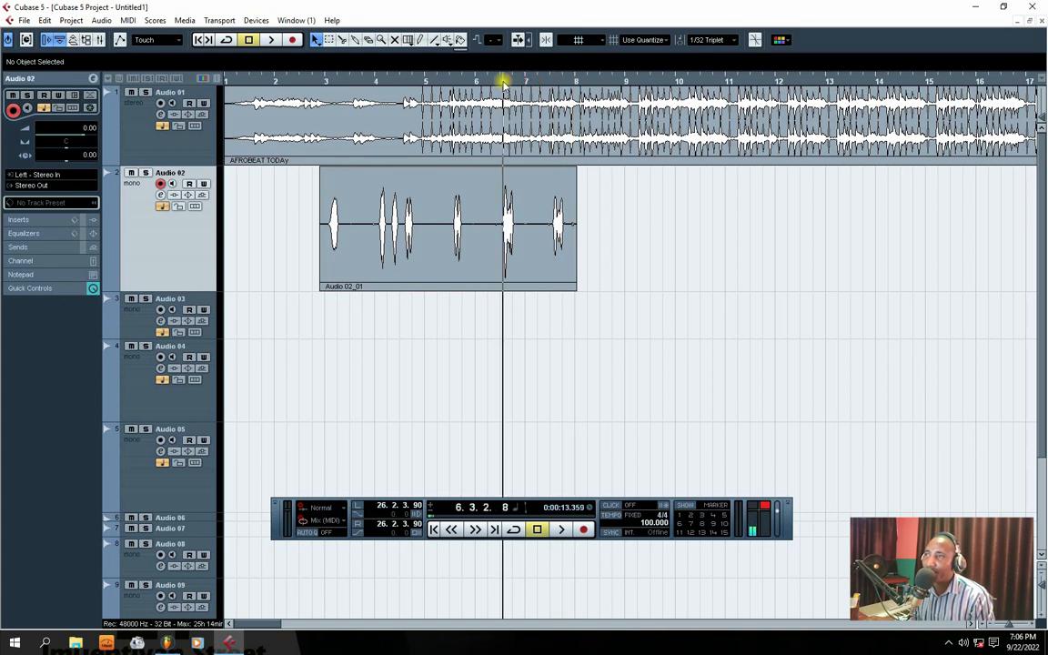
pyautogui.press('space')
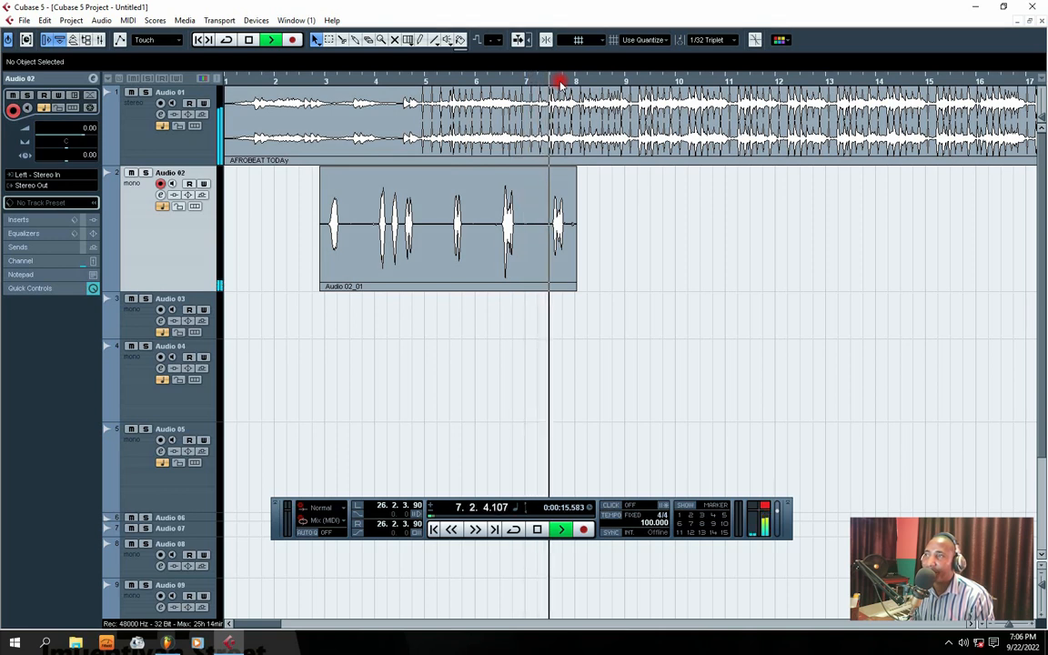
pyautogui.press('space')
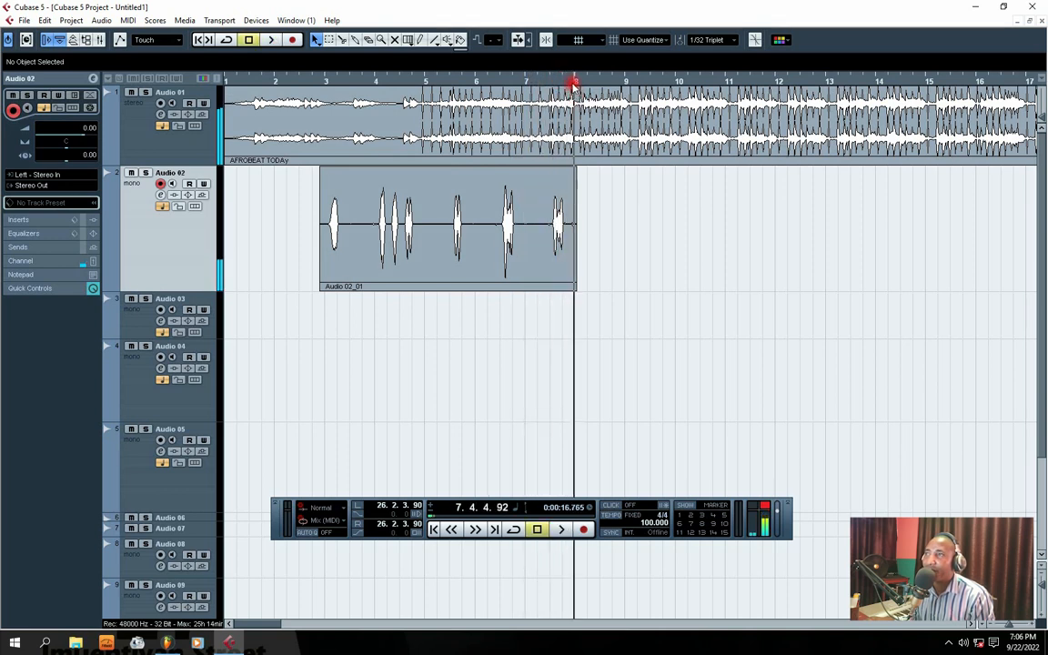
pyautogui.click(294, 40)
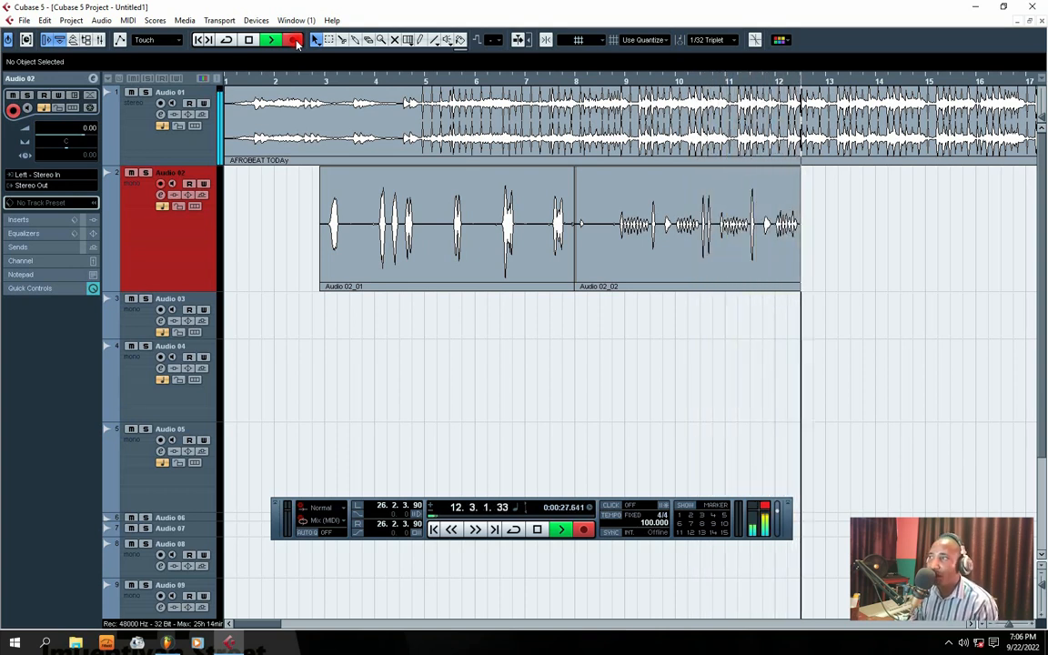
pyautogui.press('space')
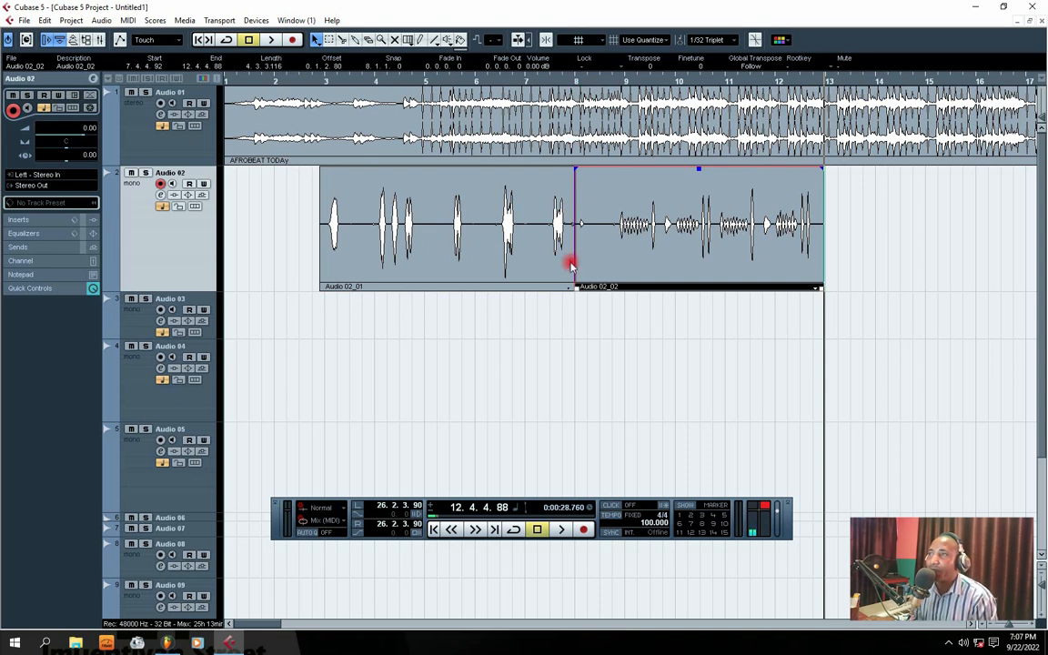
# Play back the second Audio 02 take from about bar 8 with the Range Selection tool activated during playback, and stop.
pyautogui.click(579, 80)
pyautogui.press('space')
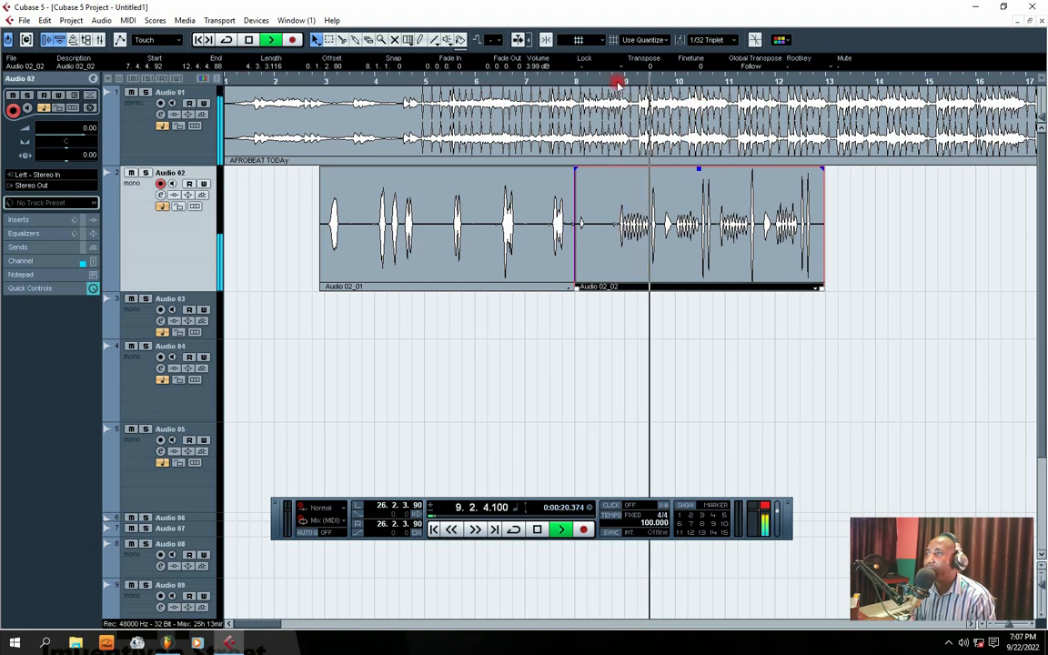
pyautogui.click(328, 41)
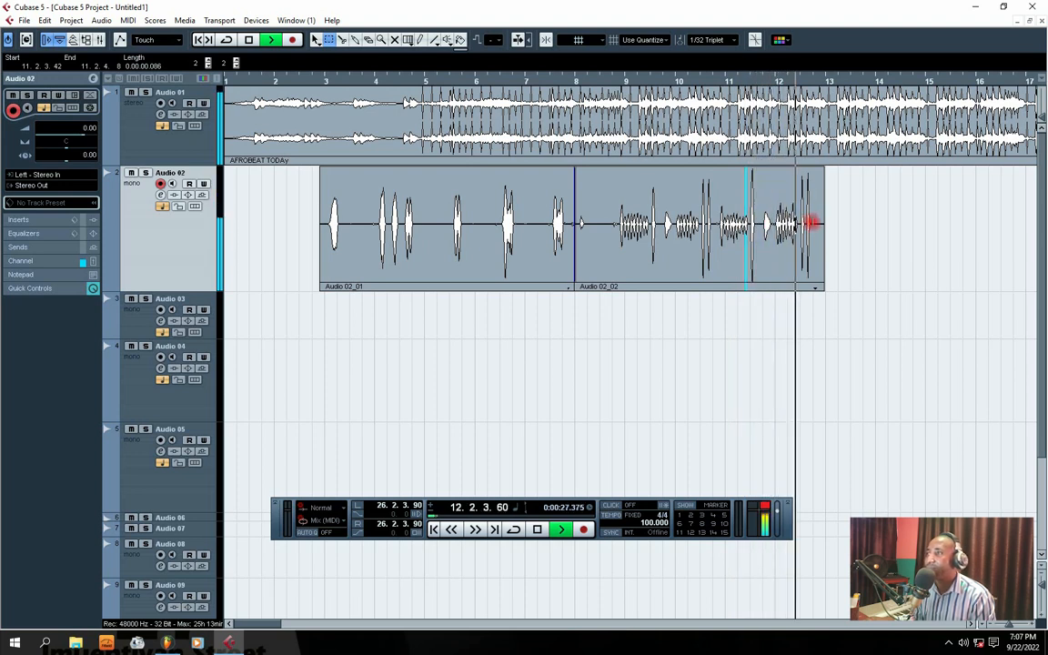
pyautogui.press('space')
# Place the playhead at bar 3, shrink the Audio 02 lane, and enlarge and select the Audio 03 track.
pyautogui.click(325, 83)
pyautogui.moveTo(160, 291); pyautogui.dragTo(900, 218)
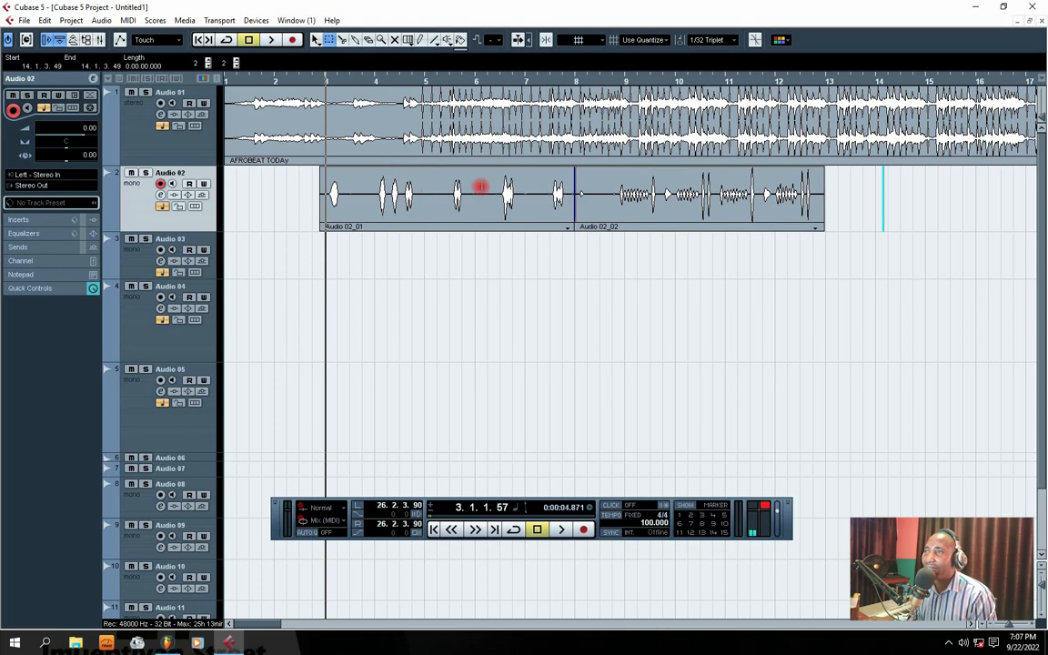
pyautogui.click(131, 264)
pyautogui.click(135, 206)
pyautogui.moveTo(137, 278); pyautogui.dragTo(143, 310)
pyautogui.click(141, 221)
pyautogui.click(132, 301)
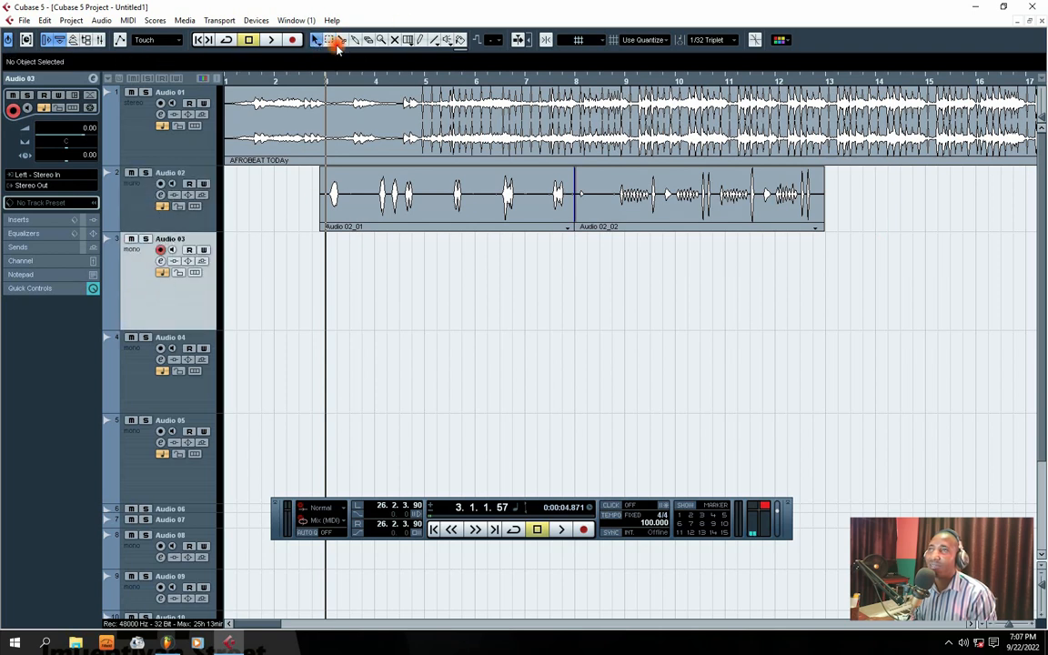
# Select the first and second takes on Audio 02 in turn, clear the selection and return to the Audio 03 track.
pyautogui.click(391, 185)
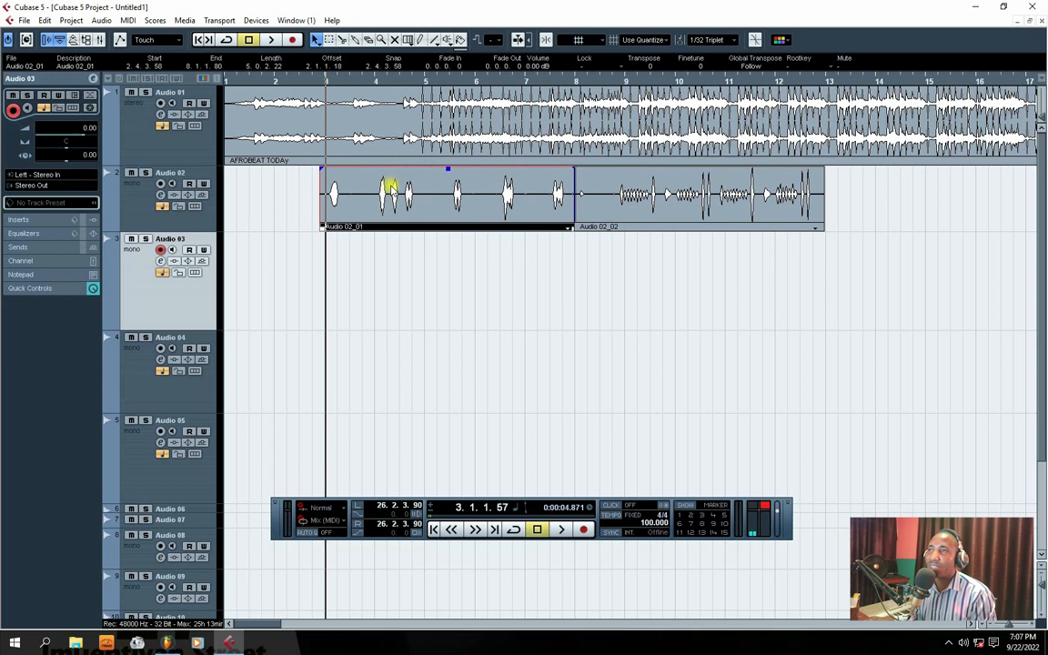
pyautogui.click(680, 189)
pyautogui.click(347, 304)
pyautogui.click(153, 220)
pyautogui.click(136, 288)
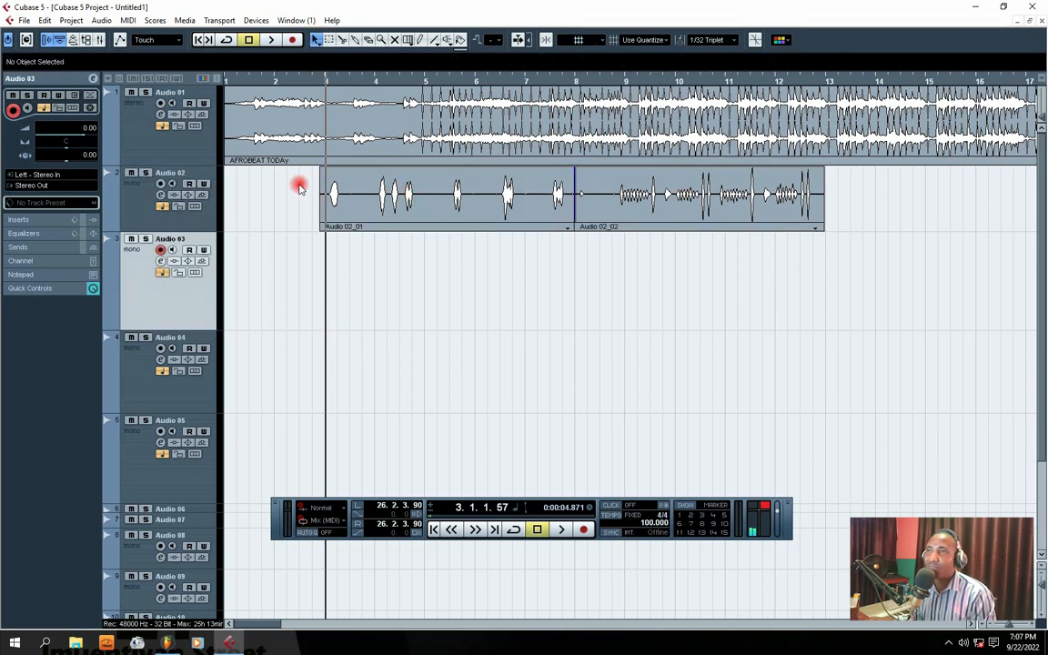
# Select both Audio 02 takes together and place the playhead at about bar 2.5, keeping Audio 03 as the record-armed track.
pyautogui.moveTo(770, 225); pyautogui.dragTo(900, 202)
pyautogui.click(130, 219)
pyautogui.click(140, 306)
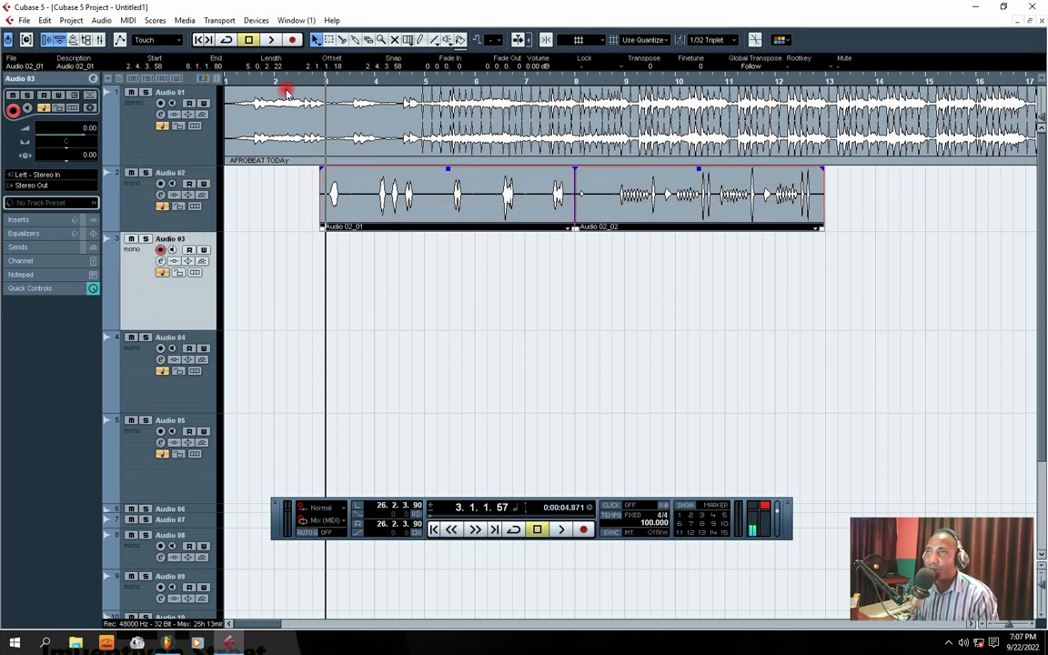
pyautogui.click(302, 81)
pyautogui.click(118, 198)
pyautogui.click(140, 292)
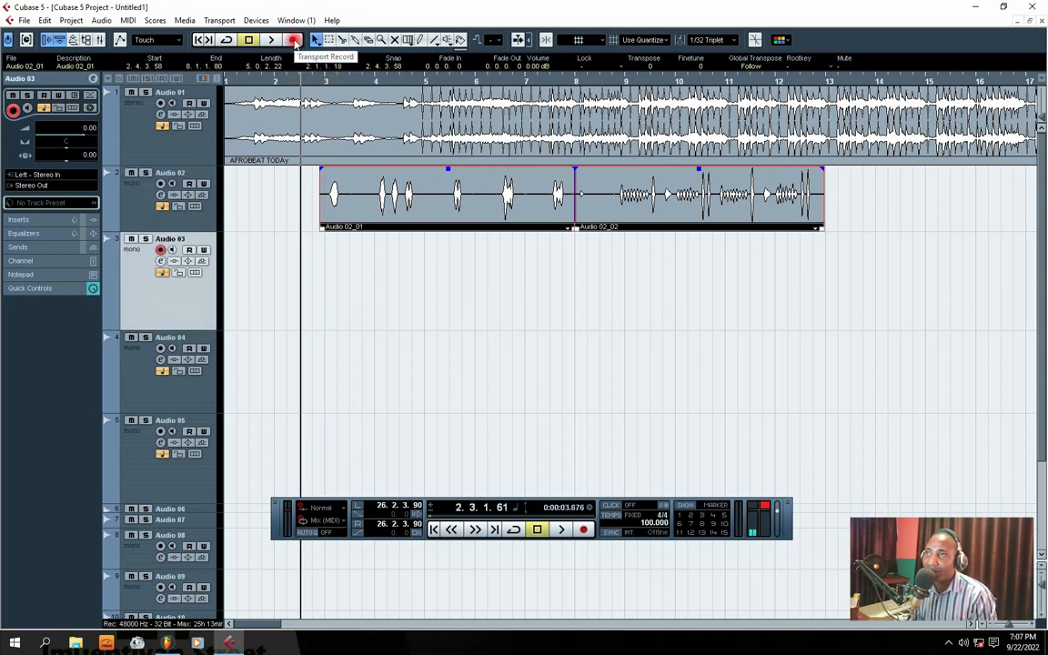
# Record a vocal take on Audio 03 from about bar 2.5 to bar 13, and shrink the Audio 02 lane.
pyautogui.click(293, 40)
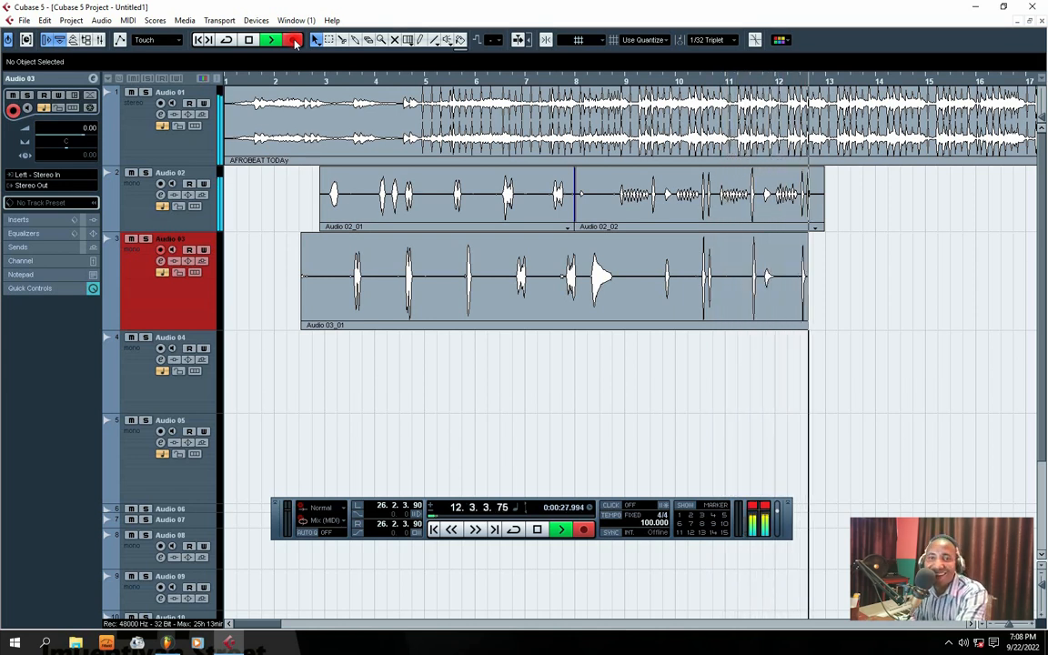
pyautogui.press('space')
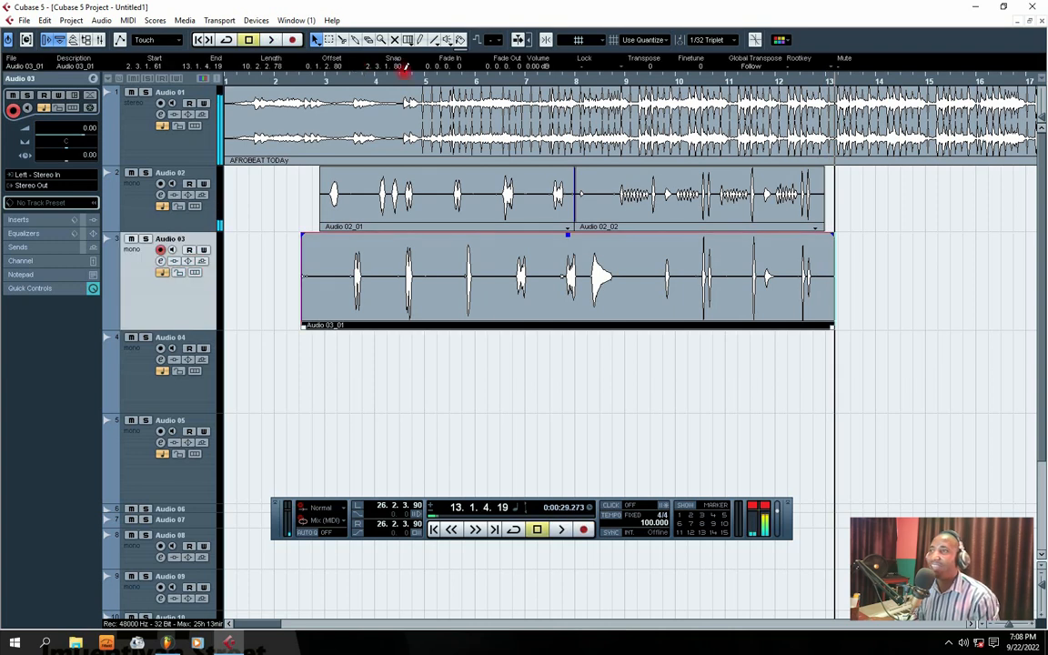
pyautogui.click(190, 207)
pyautogui.moveTo(158, 230); pyautogui.dragTo(155, 186)
# Trim the Audio 03 take to run from just before bar 3 to just before bar 13, and reduce its lane height.
pyautogui.click(473, 212)
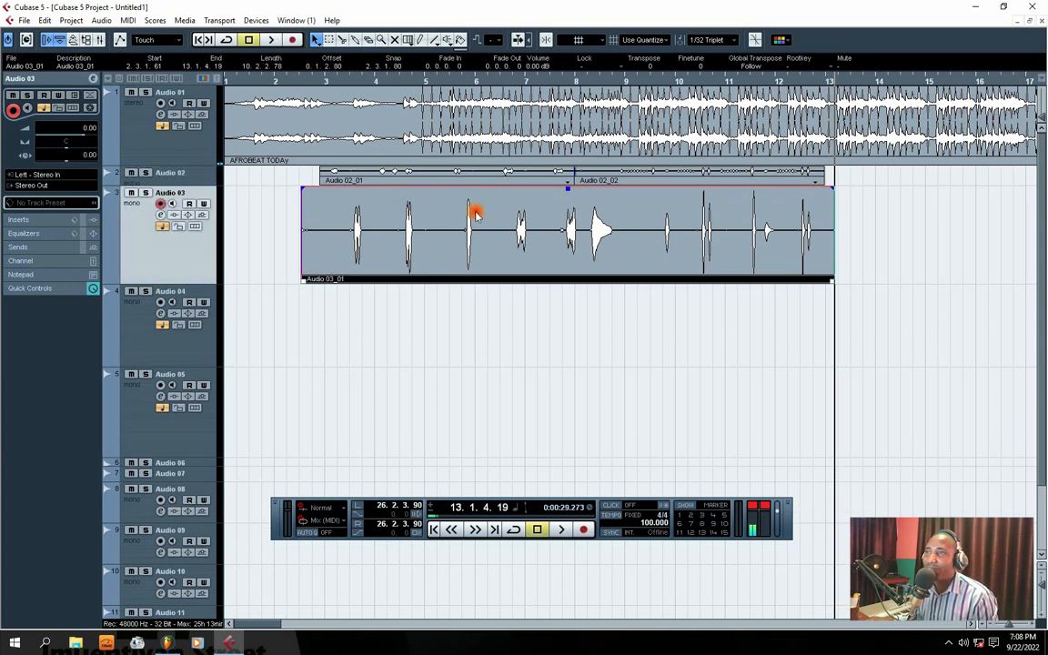
pyautogui.moveTo(303, 281); pyautogui.dragTo(324, 281)
pyautogui.moveTo(827, 284)
pyautogui.mouseDown()
pyautogui.moveTo(809, 281)
pyautogui.moveTo(819, 281)
pyautogui.mouseUp()
pyautogui.moveTo(160, 279); pyautogui.dragTo(157, 228)
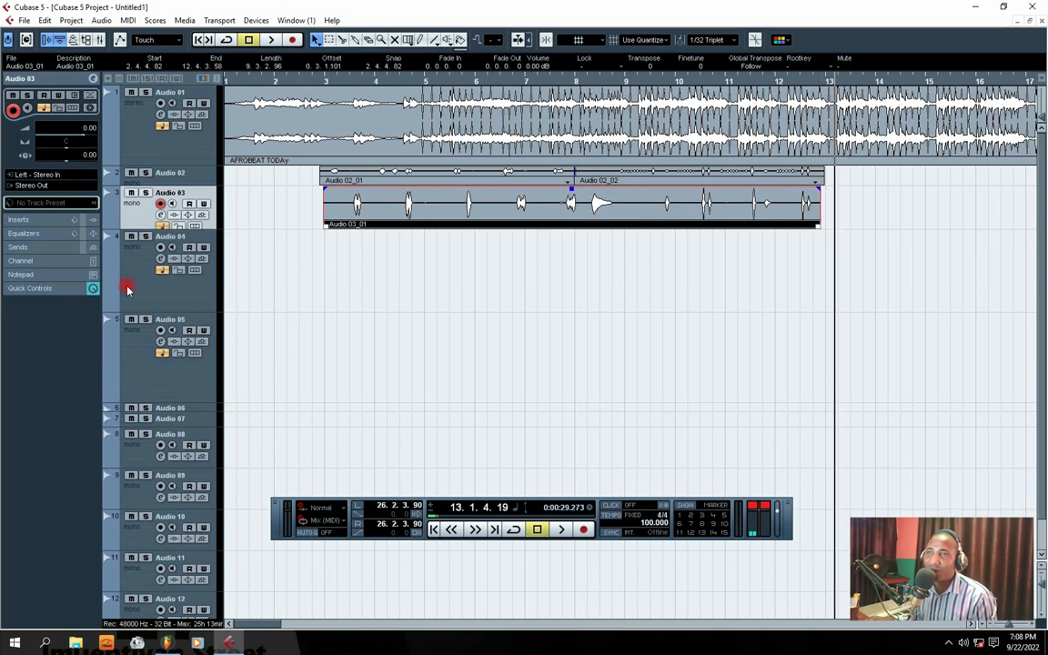
# Enlarge and select the Audio 04 track, and record a vocal take with the playhead starting at about 2.2.2, stopping at about bar 13.7.
pyautogui.click(136, 295)
pyautogui.moveTo(151, 311); pyautogui.dragTo(151, 386)
pyautogui.click(290, 82)
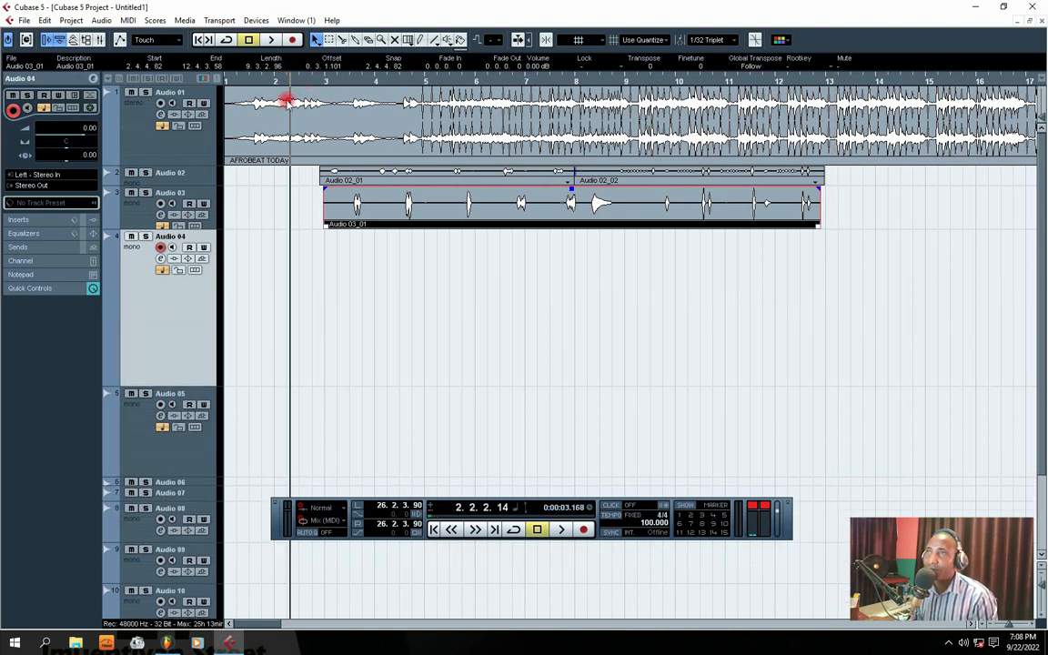
pyautogui.click(292, 40)
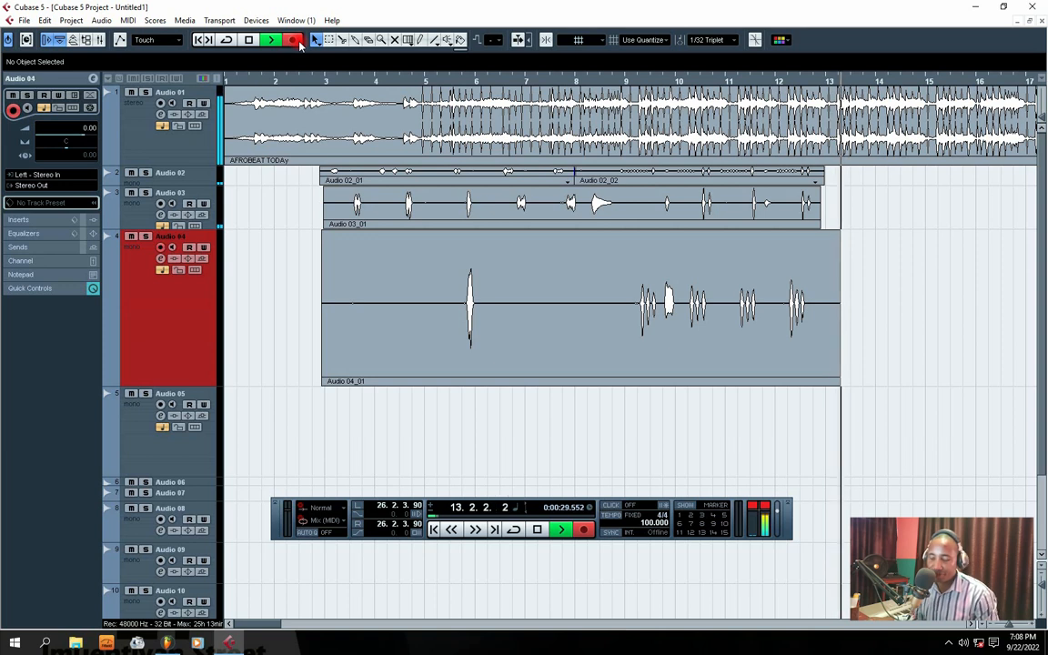
pyautogui.press('space')
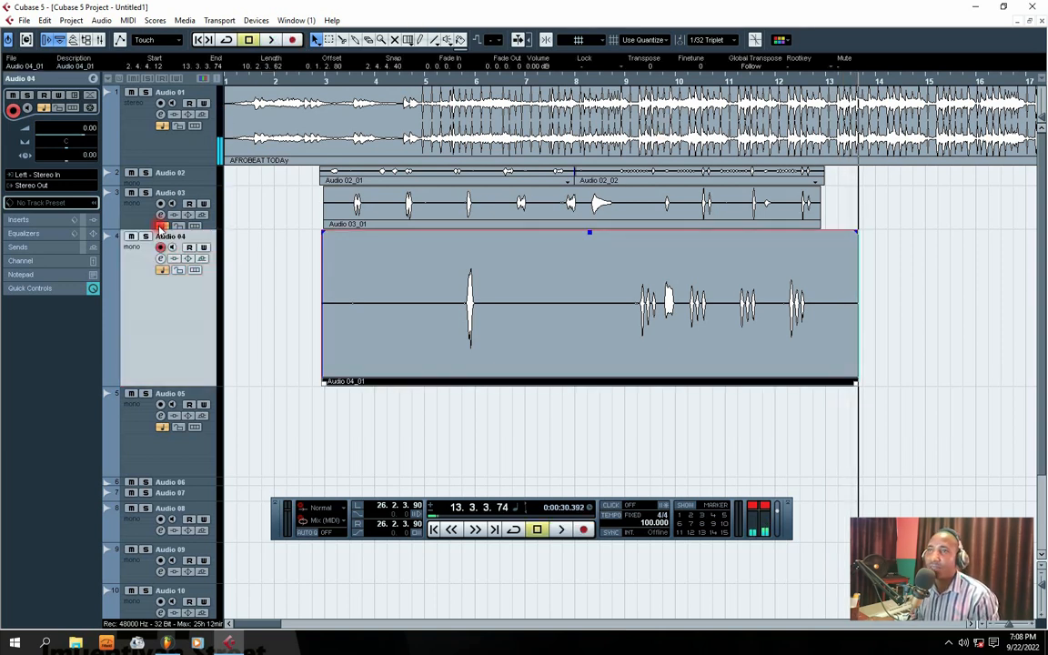
# Shrink the Audio 03, Audio 04 and Audio 05 lanes and select the Audio 06 track.
pyautogui.moveTo(158, 229)
pyautogui.mouseDown()
pyautogui.moveTo(157, 252)
pyautogui.moveTo(166, 216)
pyautogui.mouseUp()
pyautogui.click(152, 318)
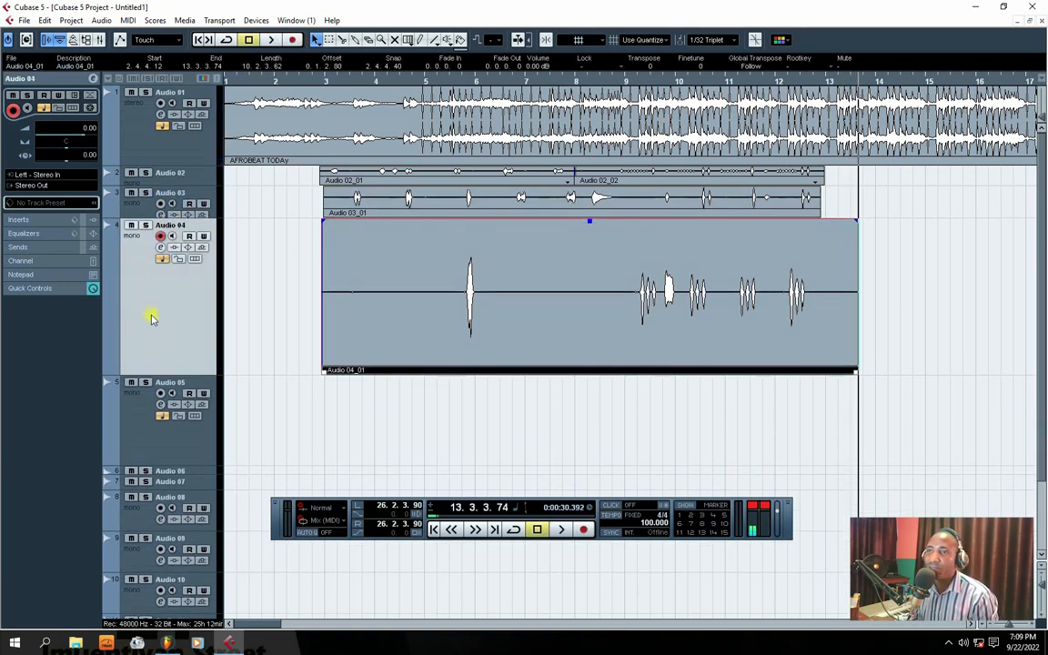
pyautogui.moveTo(165, 375); pyautogui.dragTo(164, 252)
pyautogui.click(144, 312)
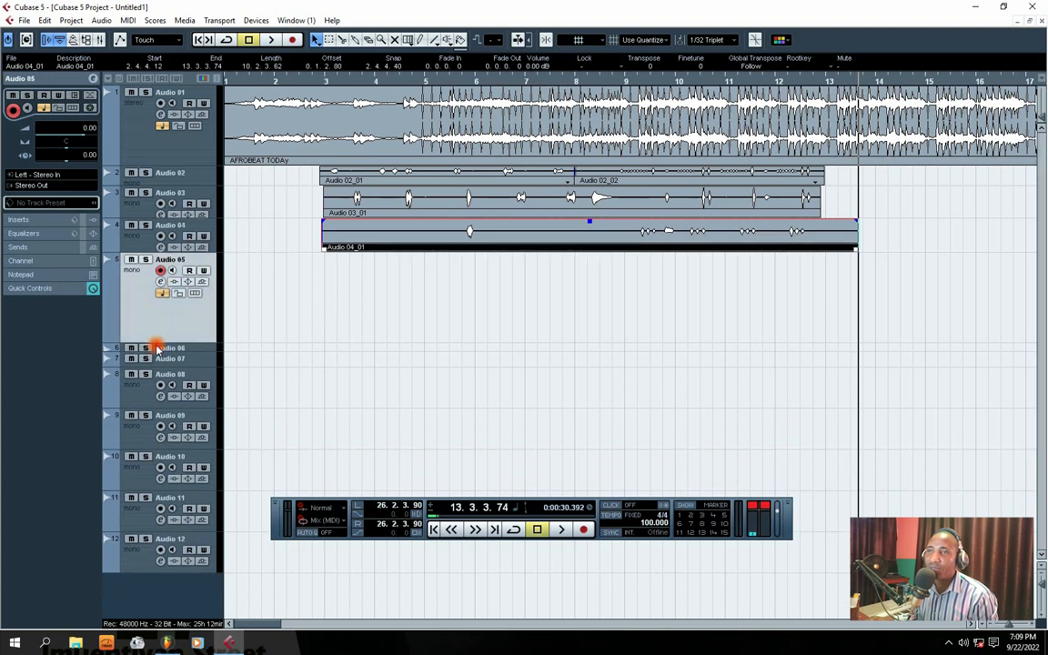
pyautogui.moveTo(156, 340); pyautogui.dragTo(164, 283)
pyautogui.click(186, 291)
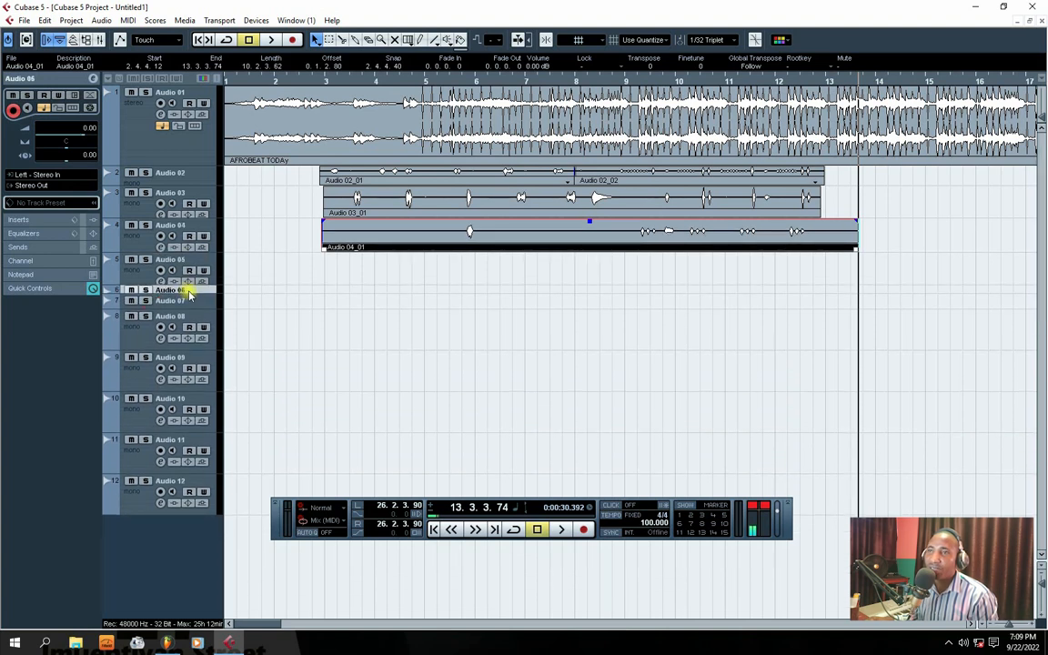
# Enlarge the Audio 06 lane, start playback from about bar 3, and enlarge the Audio 02, Audio 03 and Audio 04 lanes.
pyautogui.moveTo(187, 185); pyautogui.dragTo(200, 287)
pyautogui.click(206, 196)
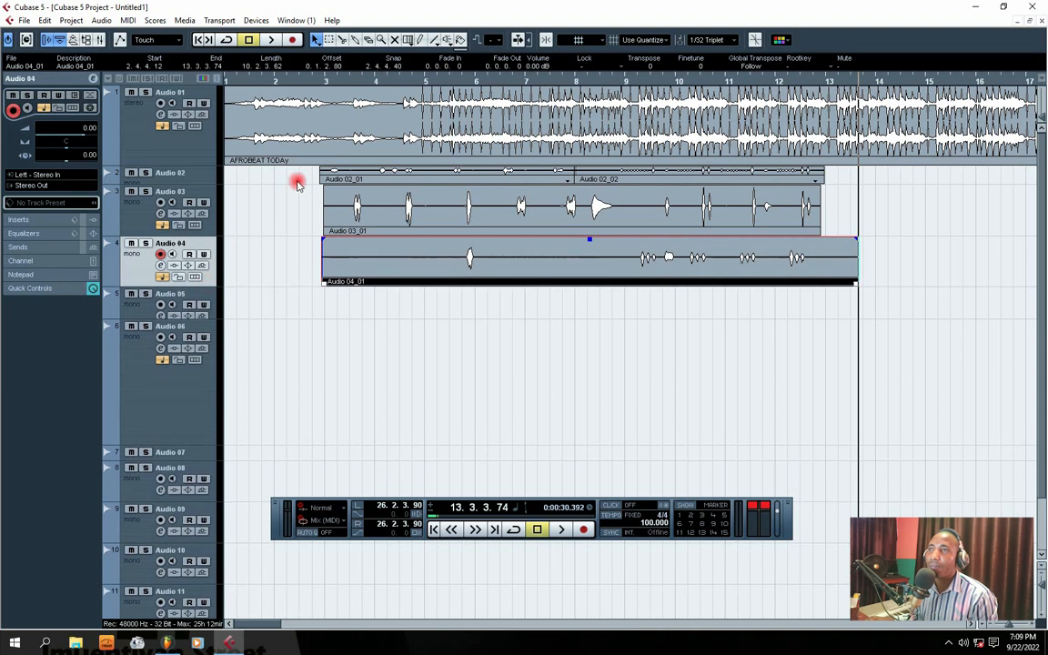
pyautogui.click(335, 80)
pyautogui.press('space')
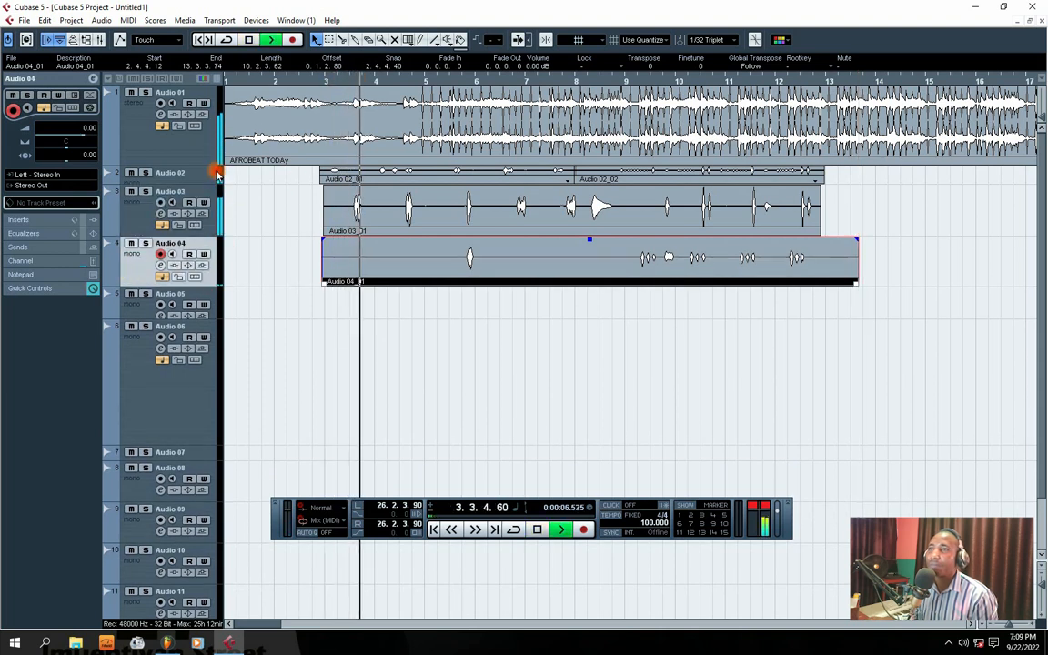
pyautogui.moveTo(196, 188); pyautogui.dragTo(182, 222)
pyautogui.click(174, 264)
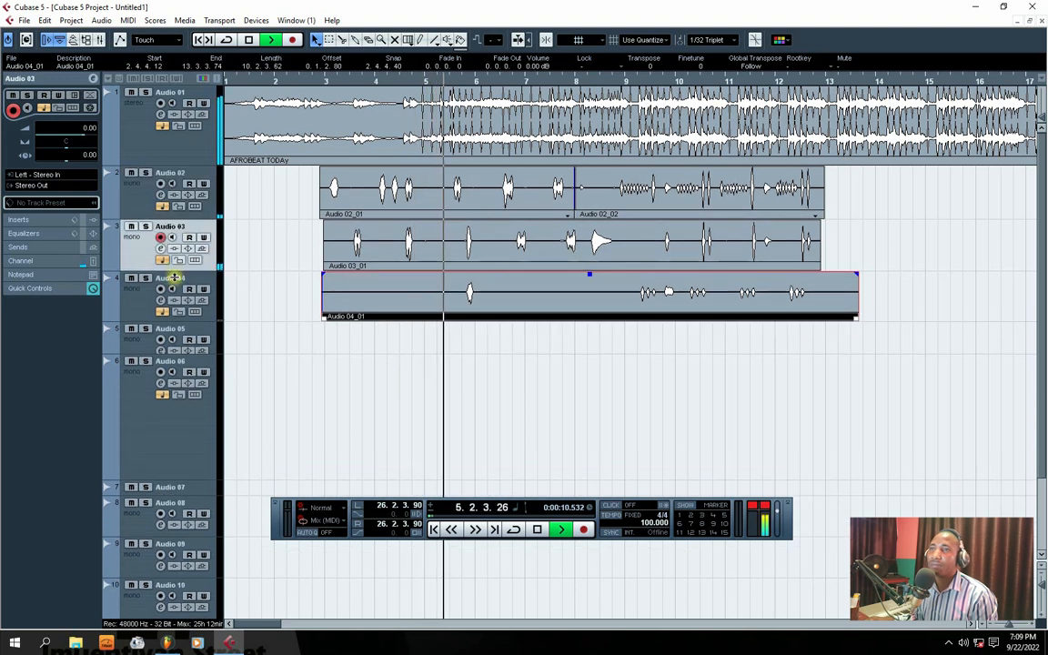
pyautogui.click(173, 277)
pyautogui.moveTo(182, 323); pyautogui.dragTo(182, 371)
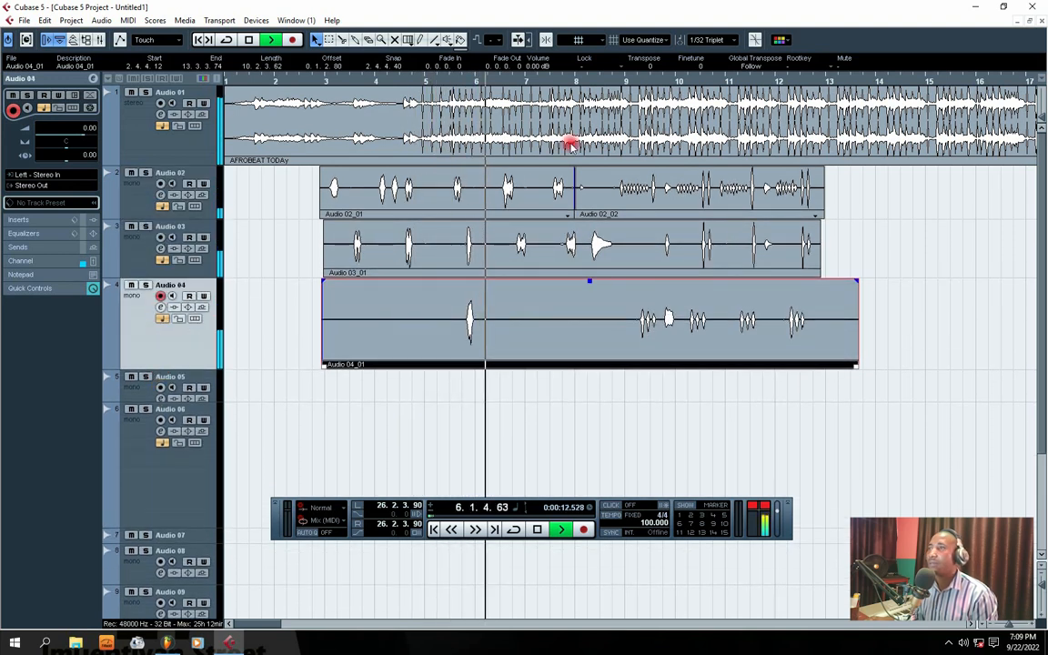
# Trim the end of the Audio 04 take to just before bar 13, enlarge the Audio 03 lane, and stop playback just after bar 13.
pyautogui.moveTo(852, 365); pyautogui.dragTo(817, 366)
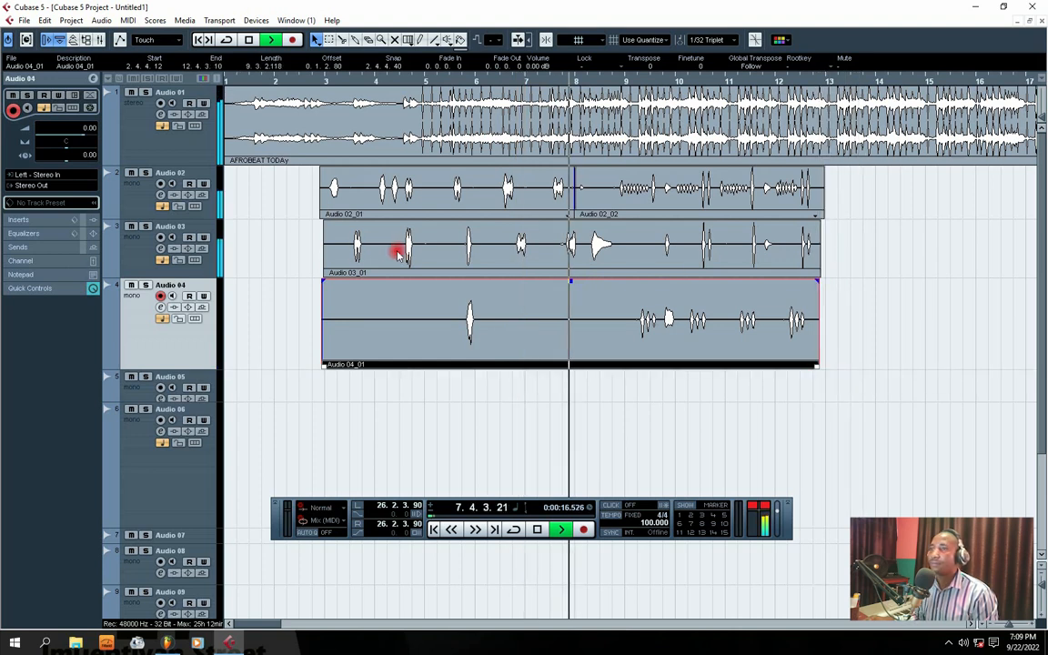
pyautogui.click(196, 269)
pyautogui.moveTo(204, 278); pyautogui.dragTo(203, 291)
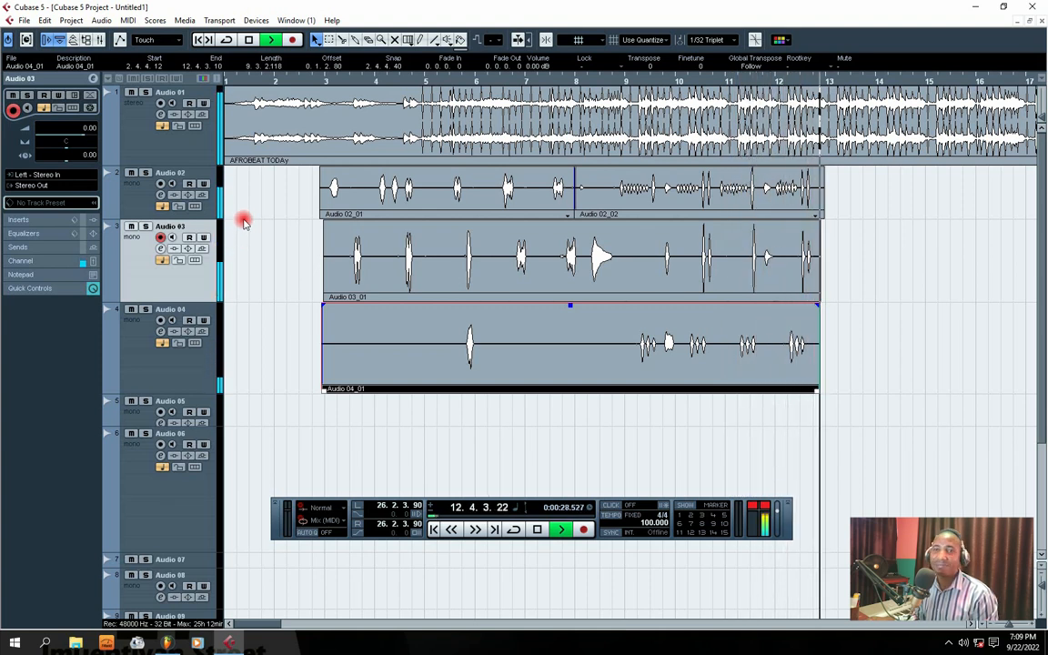
pyautogui.press('space')
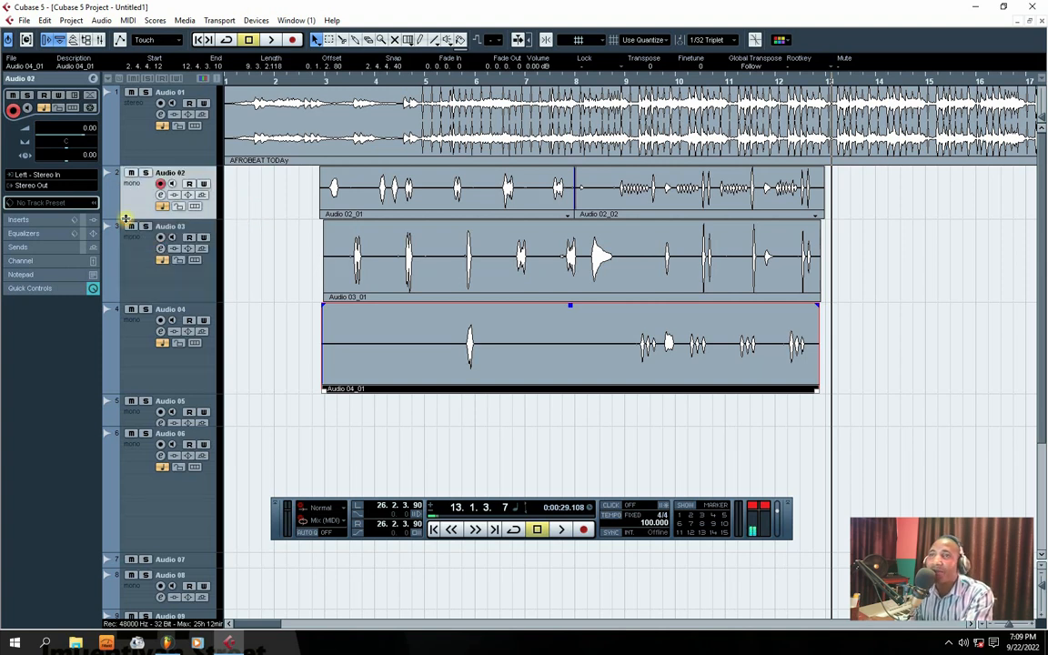
# Shrink the Audio 02, Audio 03, Audio 04 and Audio 05 lanes to minimum height and select the Audio 06 track.
pyautogui.moveTo(127, 221); pyautogui.dragTo(128, 182)
pyautogui.moveTo(143, 265); pyautogui.dragTo(156, 205)
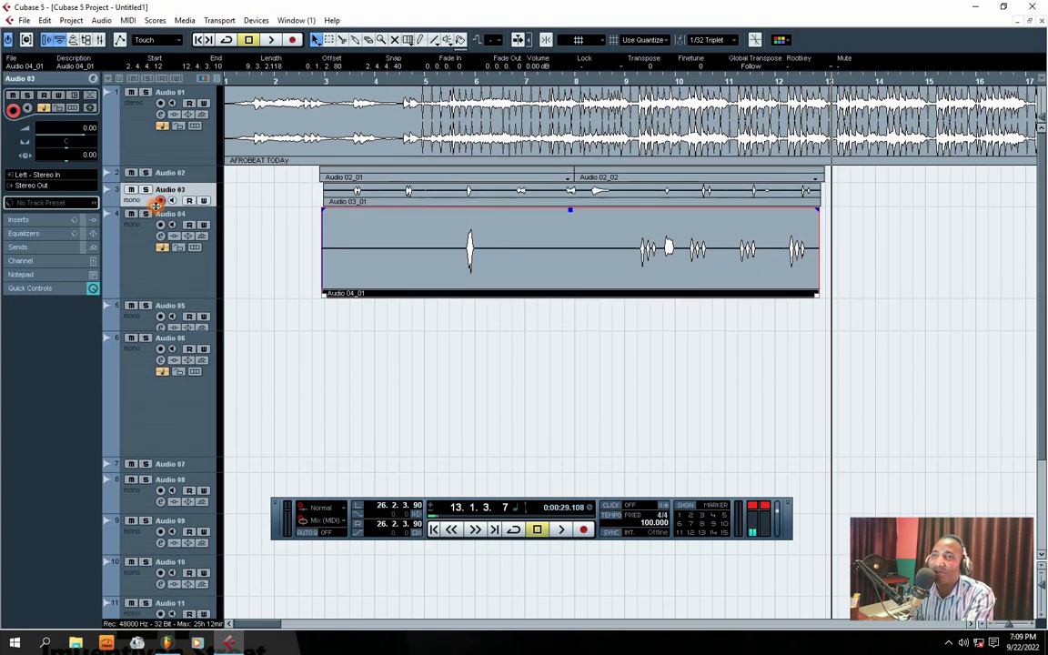
pyautogui.click(143, 259)
pyautogui.moveTo(152, 274); pyautogui.dragTo(143, 229)
pyautogui.click(142, 244)
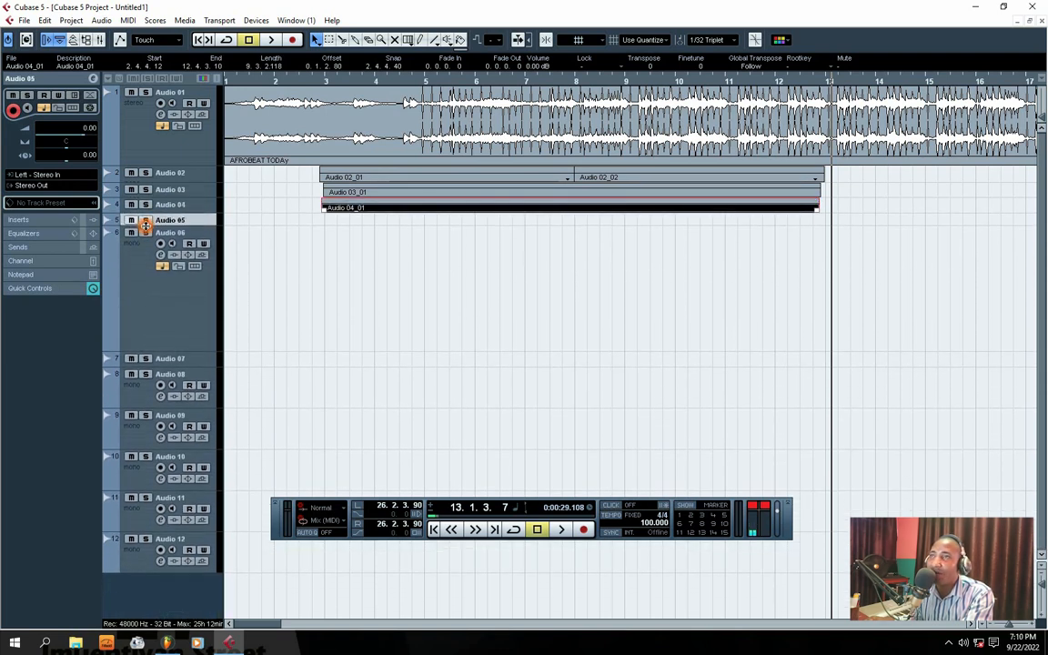
pyautogui.click(136, 283)
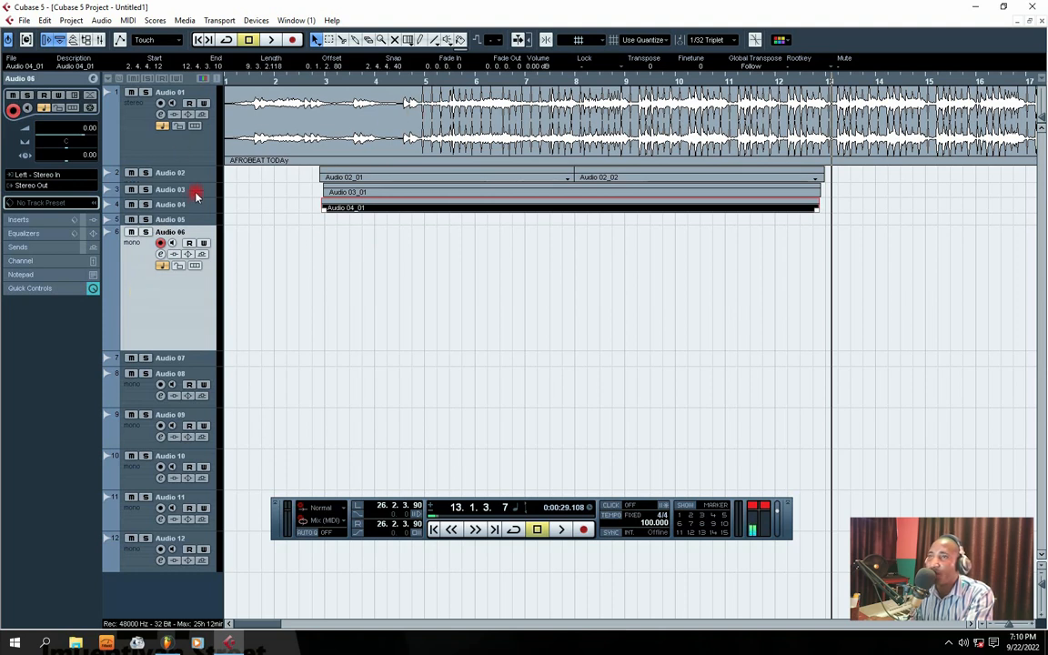
# Slightly enlarge the Audio 04 and Audio 05 lanes, and make the Audio 02 lane tall enough to show its waveforms clearly.
pyautogui.moveTo(197, 182); pyautogui.dragTo(194, 268)
pyautogui.click(201, 196)
pyautogui.click(171, 363)
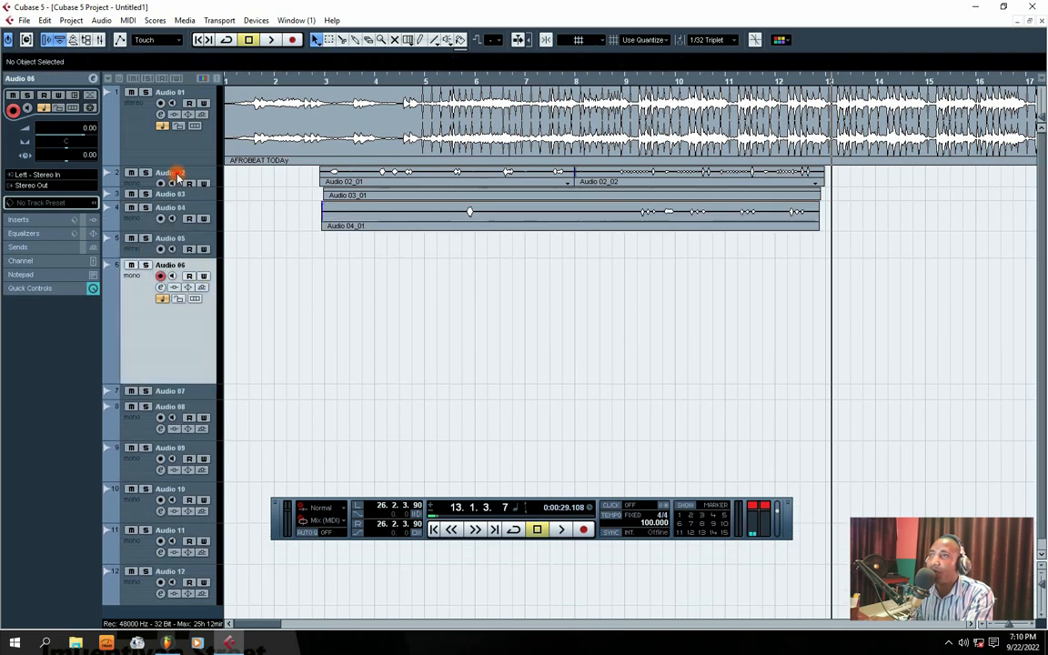
pyautogui.click(201, 196)
pyautogui.click(203, 185)
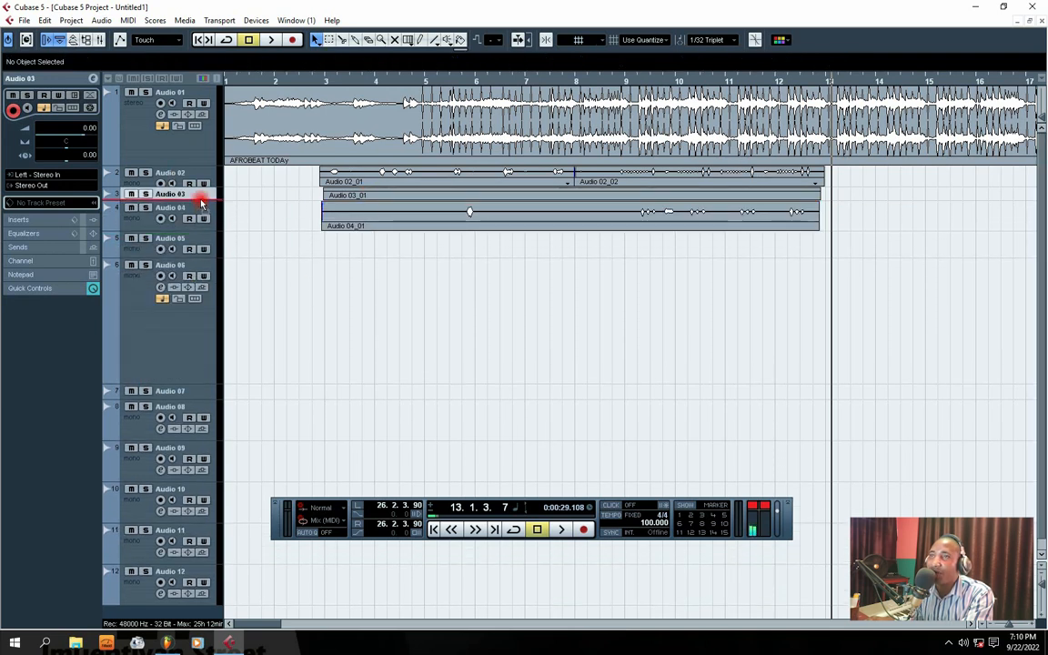
pyautogui.moveTo(204, 189); pyautogui.dragTo(213, 209)
# Show a longer stretch of the timeline and select the Audio 06 track with no audio events selected.
pyautogui.press('h')
pyautogui.press('h')
pyautogui.press('h')
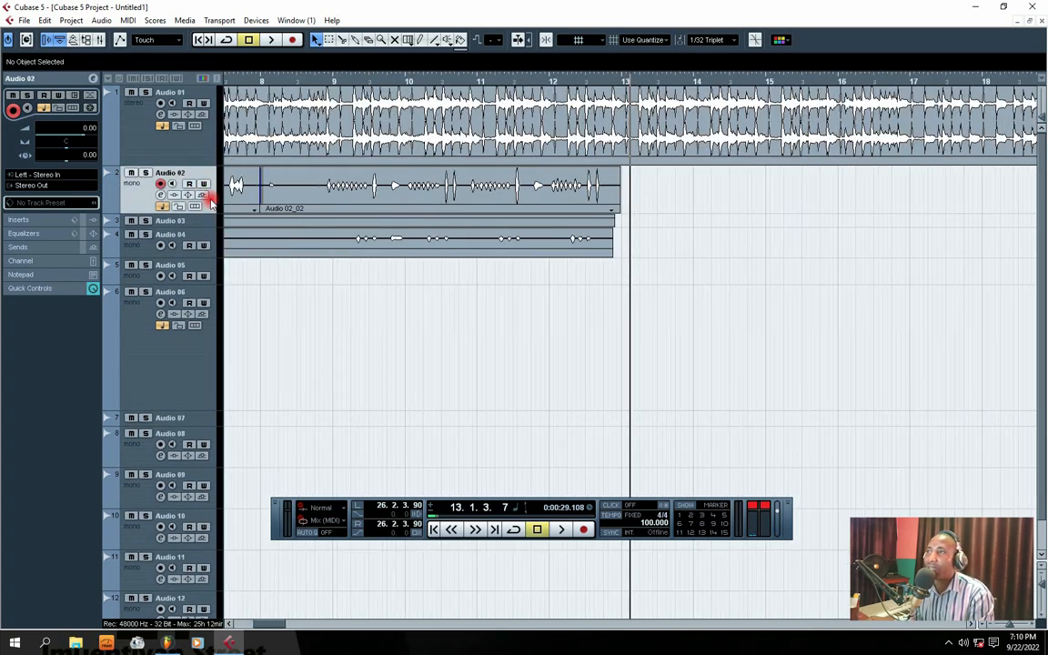
pyautogui.press('g')
pyautogui.press('g')
pyautogui.press('g')
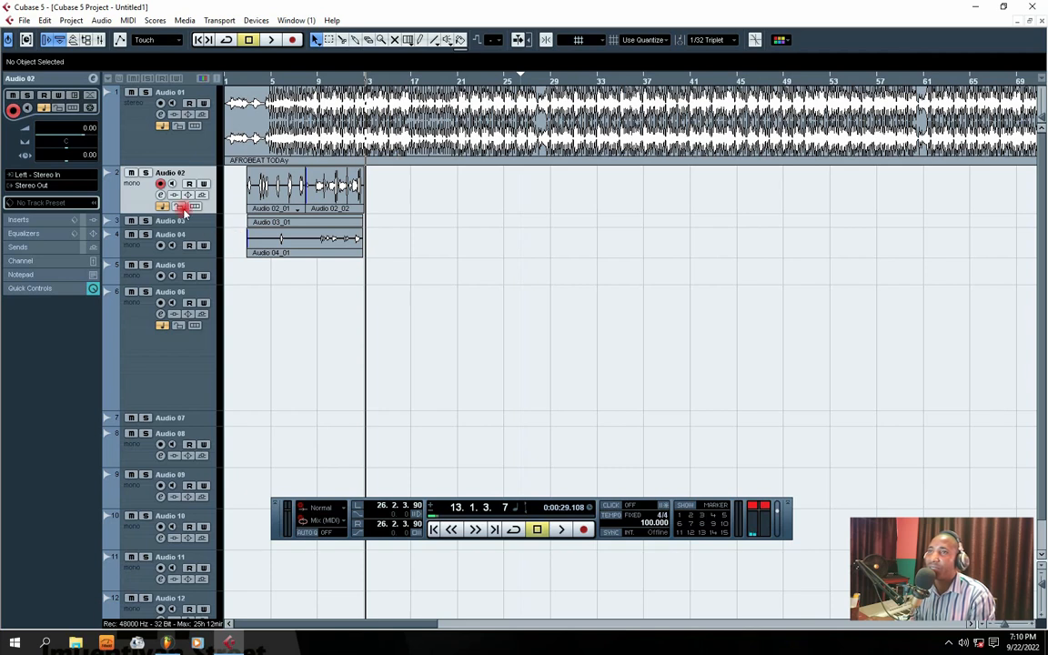
pyautogui.click(141, 347)
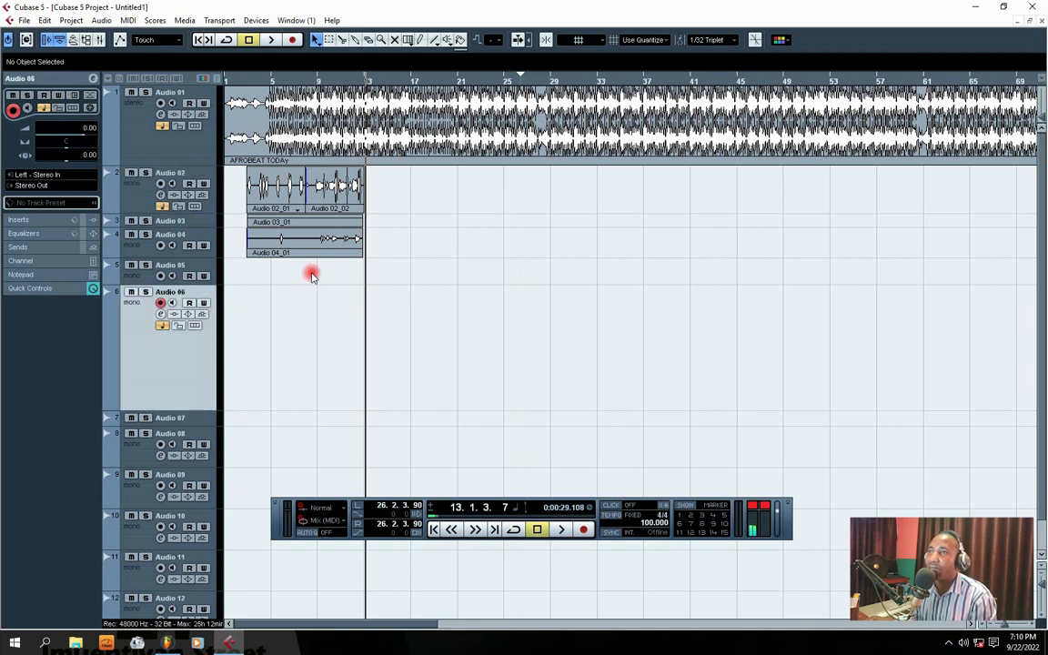
pyautogui.click(344, 255)
pyautogui.click(427, 203)
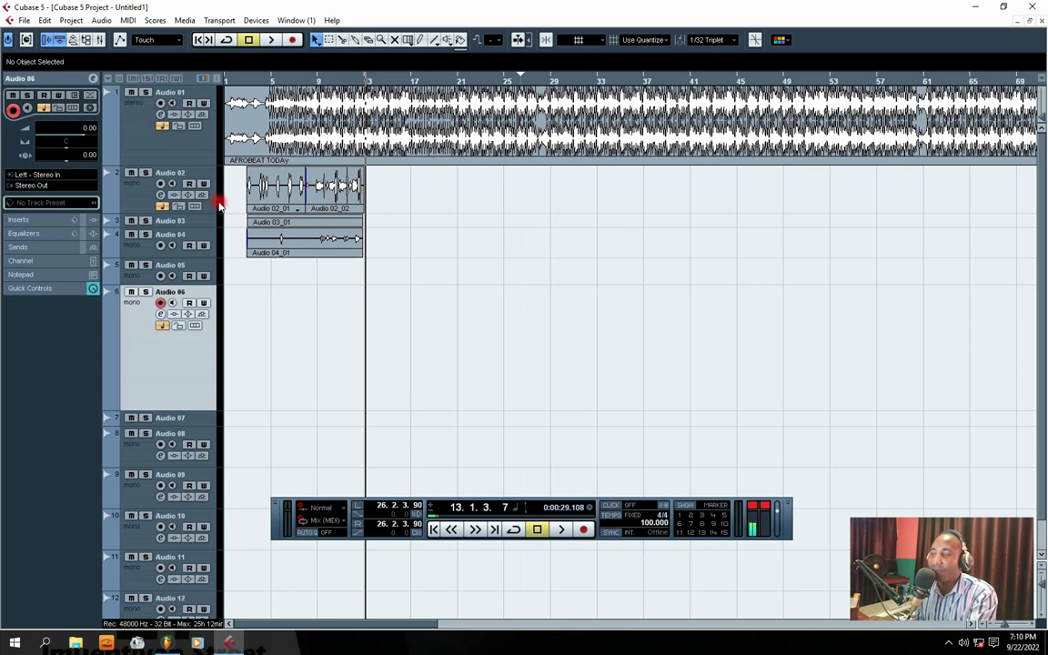
# Split the second Audio 02 take at about bar 11.6.
pyautogui.press('h')
pyautogui.press('h')
pyautogui.press('h')
pyautogui.press('h')
pyautogui.press('h')
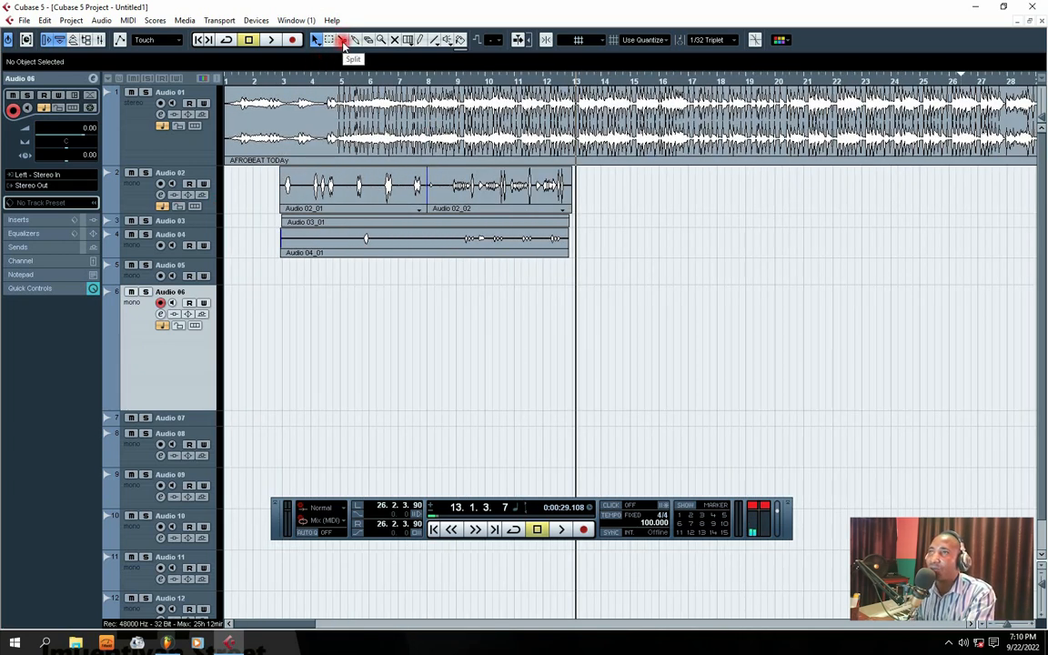
pyautogui.click(346, 43)
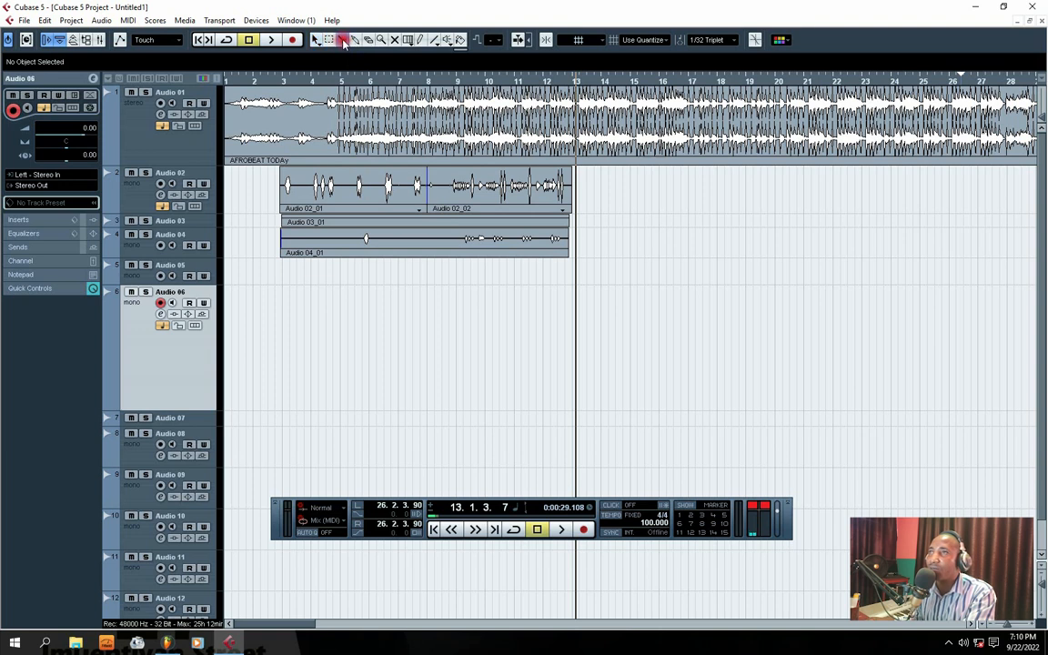
pyautogui.click(535, 187)
# Select the split-off end piece of the second Audio 02 take and remove it with the Erase tool.
pyautogui.click(318, 40)
pyautogui.moveTo(550, 197)
pyautogui.mouseDown()
pyautogui.moveTo(595, 196)
pyautogui.moveTo(558, 194)
pyautogui.mouseUp()
pyautogui.click(629, 194)
pyautogui.click(555, 187)
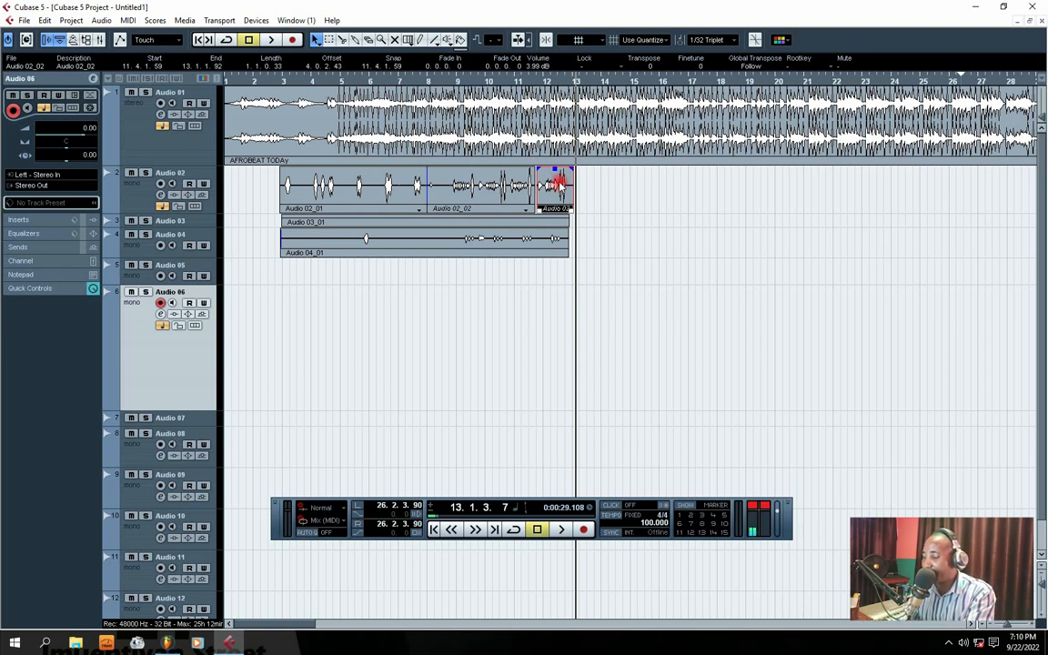
pyautogui.click(370, 41)
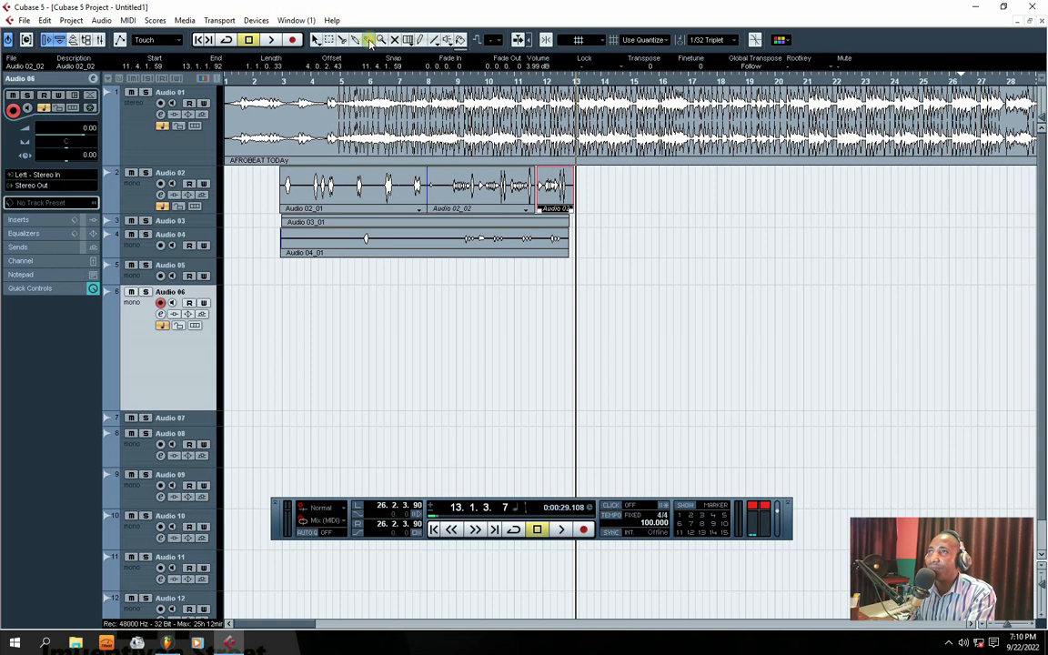
pyautogui.click(560, 194)
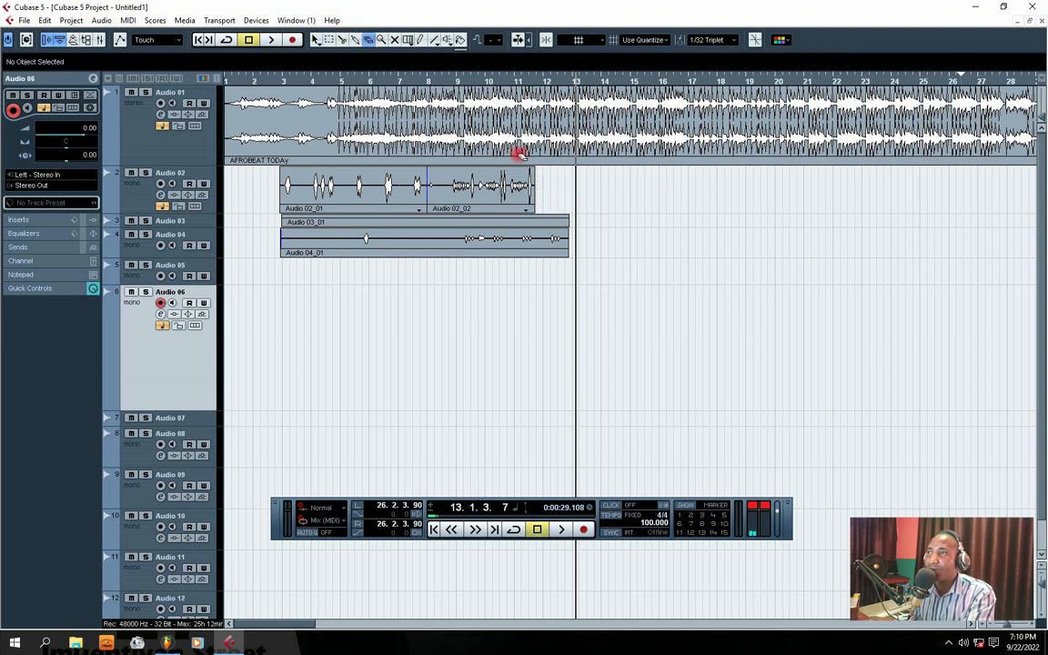
# Split the second Audio 02 take again at 10.4.2 and erase the piece after the cut.
pyautogui.click(344, 40)
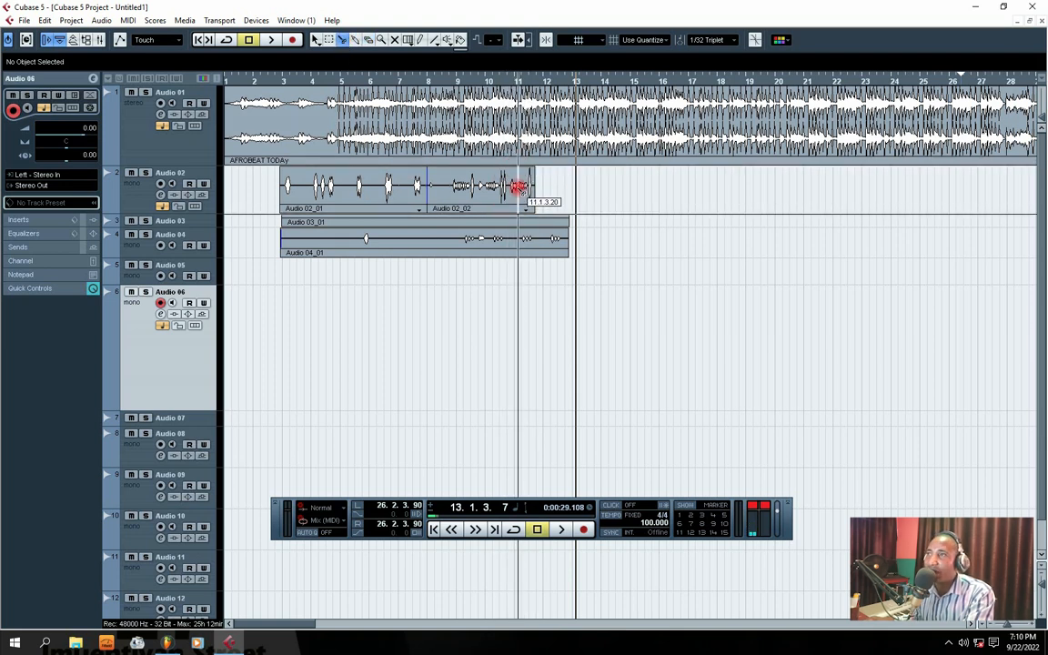
pyautogui.click(510, 187)
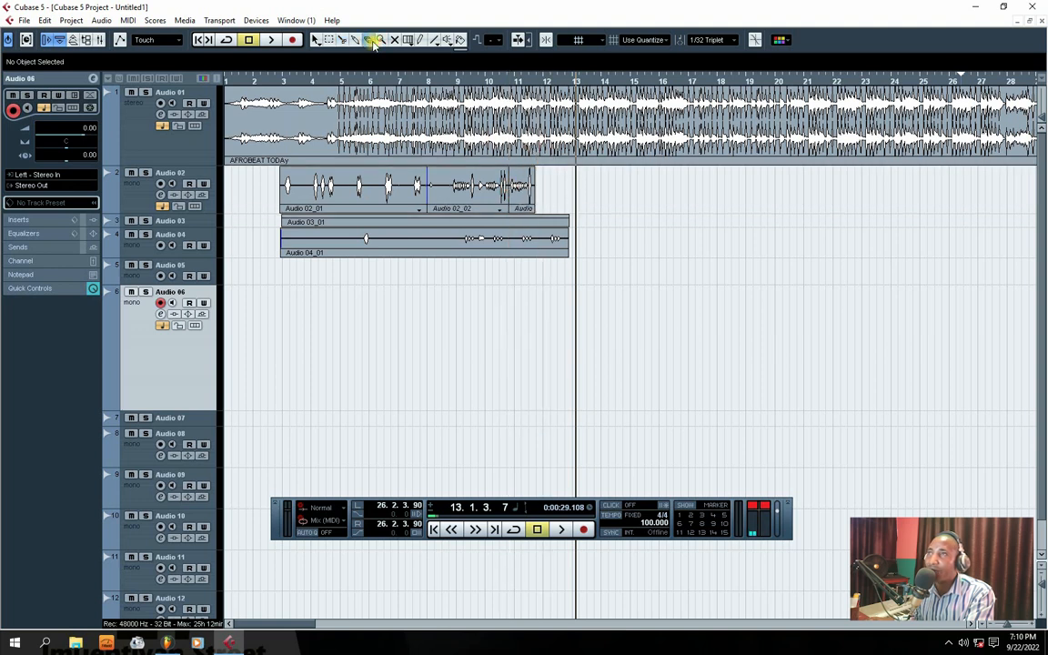
pyautogui.press('1')
pyautogui.click(525, 187)
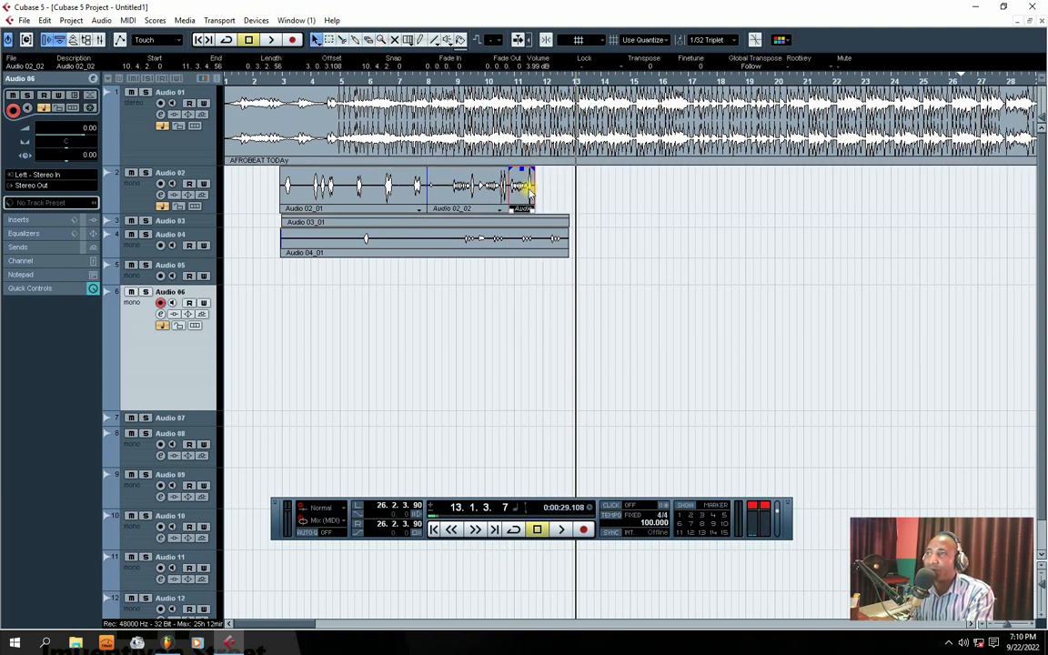
pyautogui.click(367, 41)
pyautogui.click(526, 209)
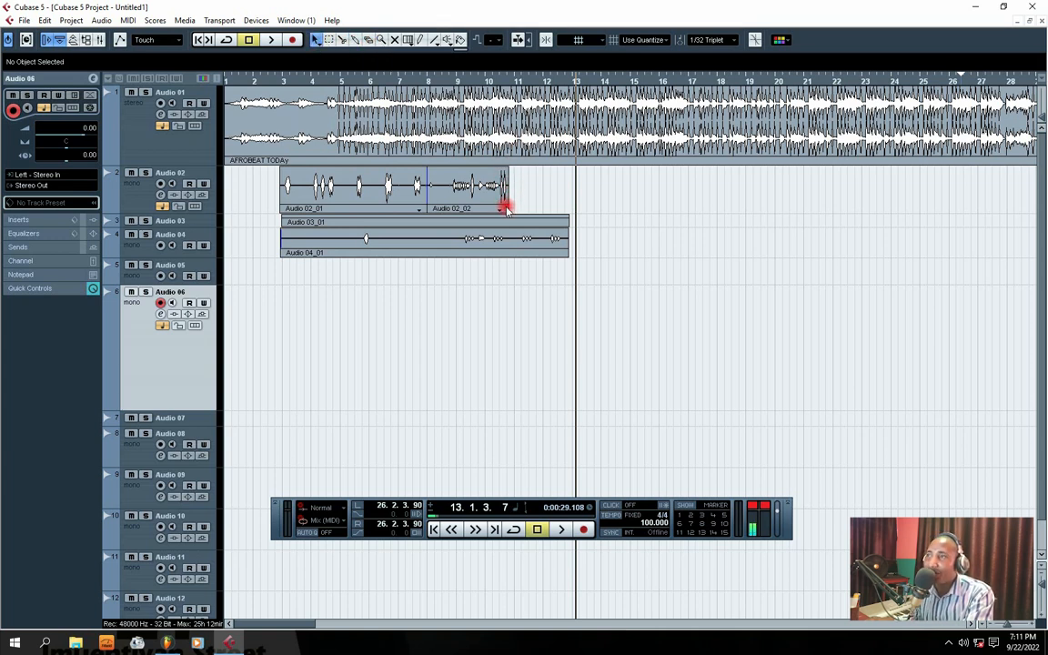
# Extend the end of the second Audio 02 take to 12.4.3.48 and select the Audio 02 track.
pyautogui.moveTo(506, 209); pyautogui.dragTo(565, 213)
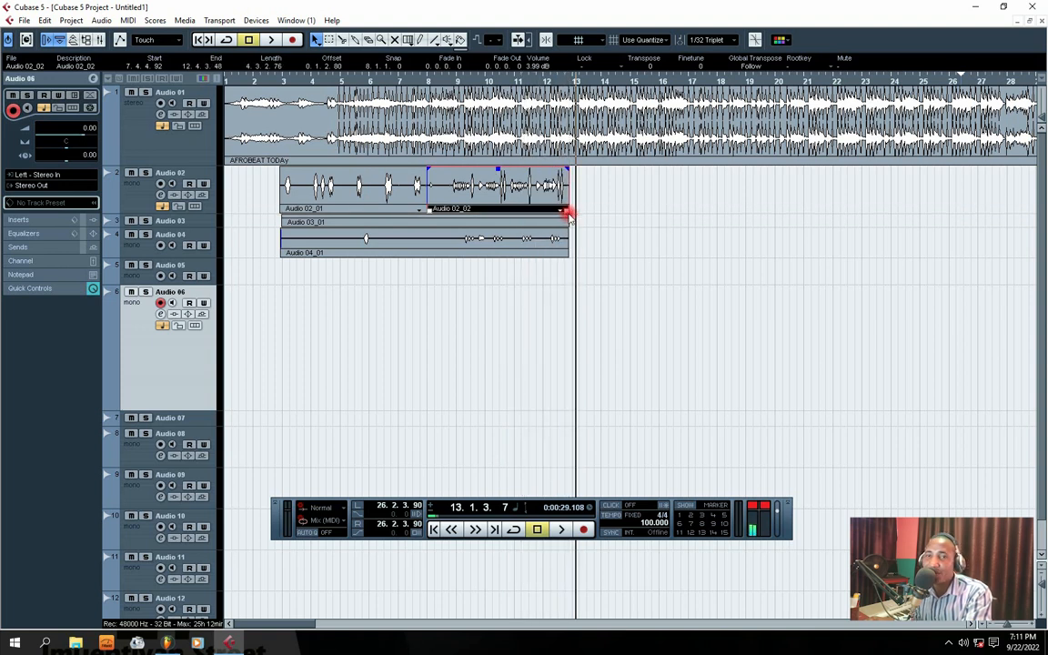
pyautogui.click(368, 41)
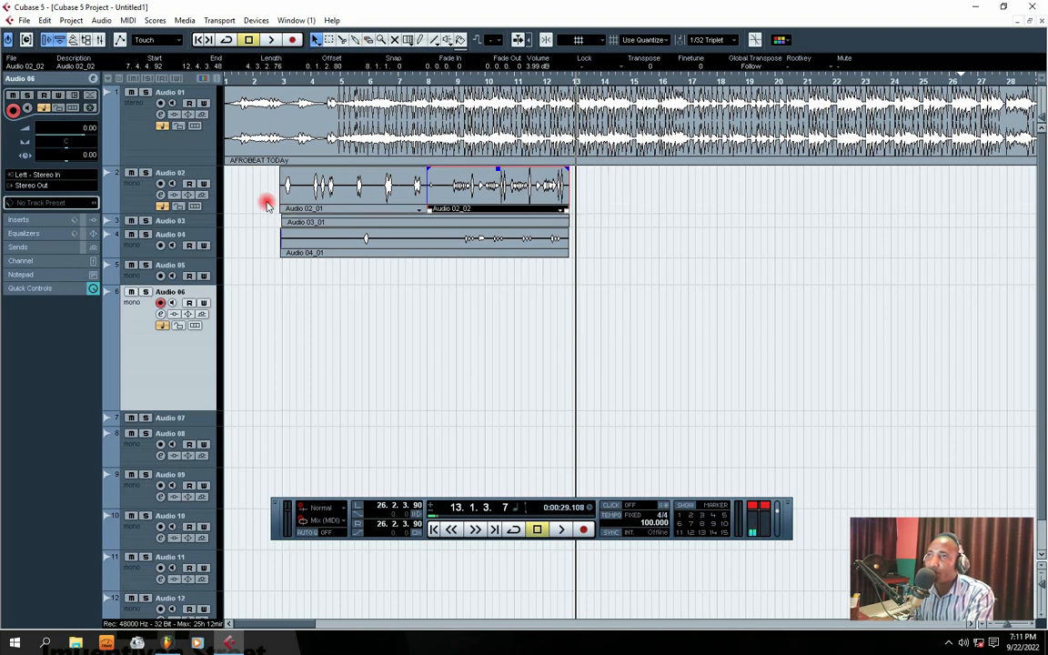
pyautogui.click(143, 202)
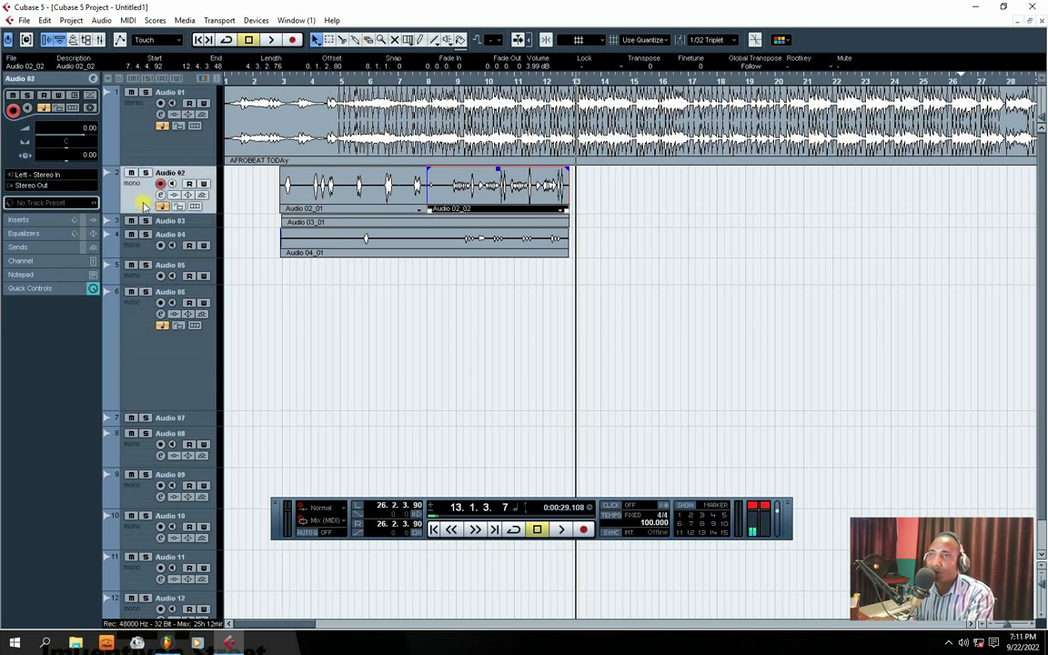
# Make the Audio 02 track much taller and readjust the end of its second take to 12.4.3.8.
pyautogui.press('h')
pyautogui.press('h')
pyautogui.press('h')
pyautogui.press('h')
pyautogui.press('h')
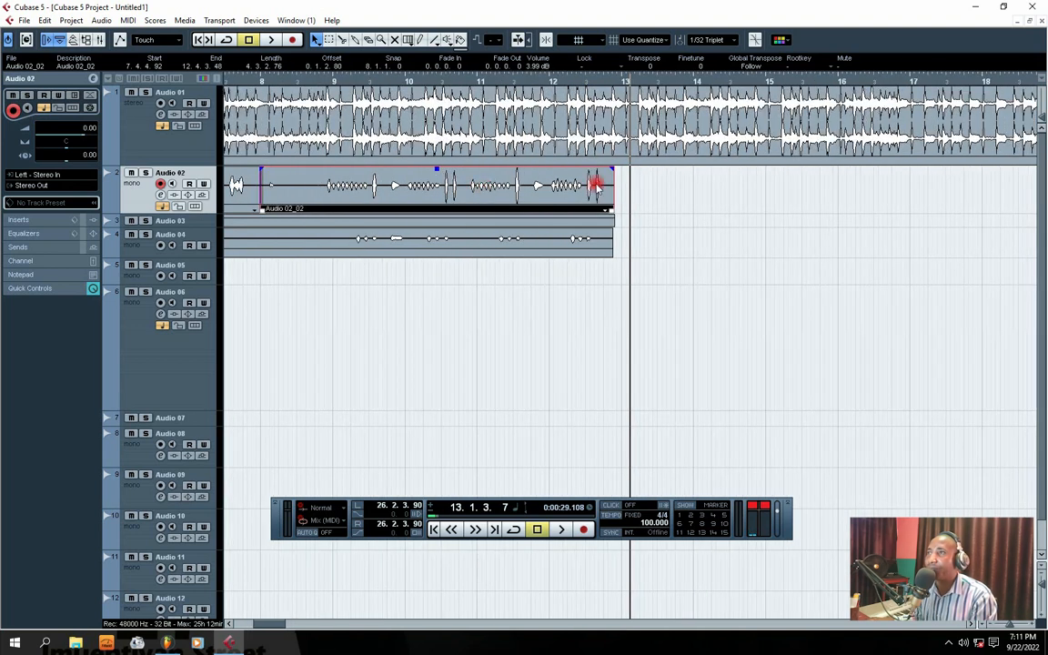
pyautogui.moveTo(590, 196)
pyautogui.mouseDown()
pyautogui.moveTo(601, 214)
pyautogui.moveTo(559, 183)
pyautogui.moveTo(592, 205)
pyautogui.mouseUp()
pyautogui.moveTo(198, 209); pyautogui.dragTo(474, 310)
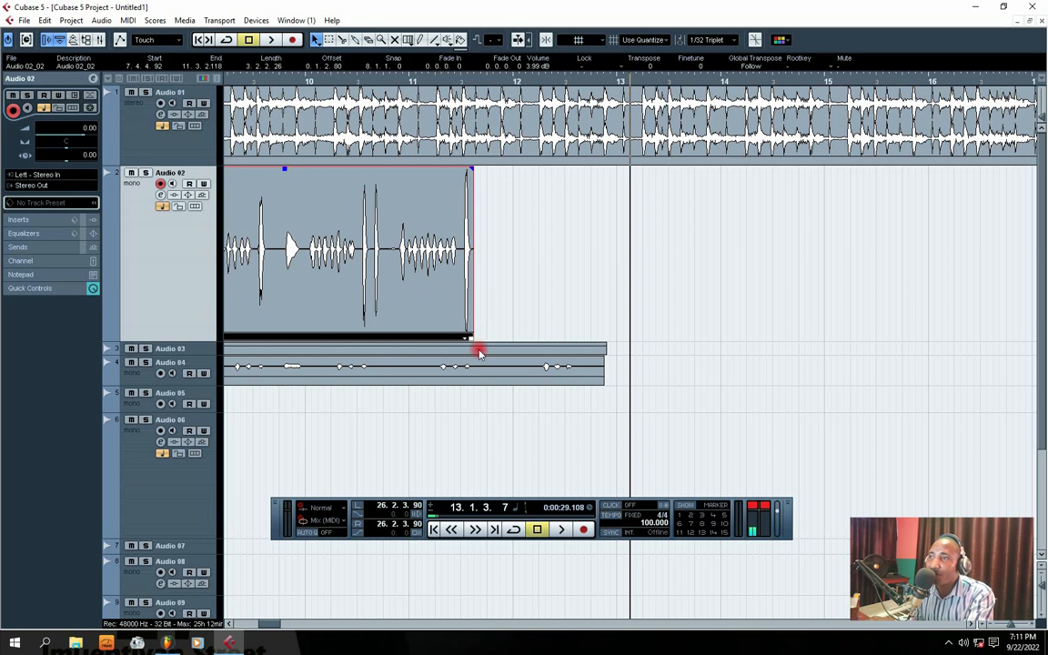
pyautogui.moveTo(469, 338); pyautogui.dragTo(601, 345)
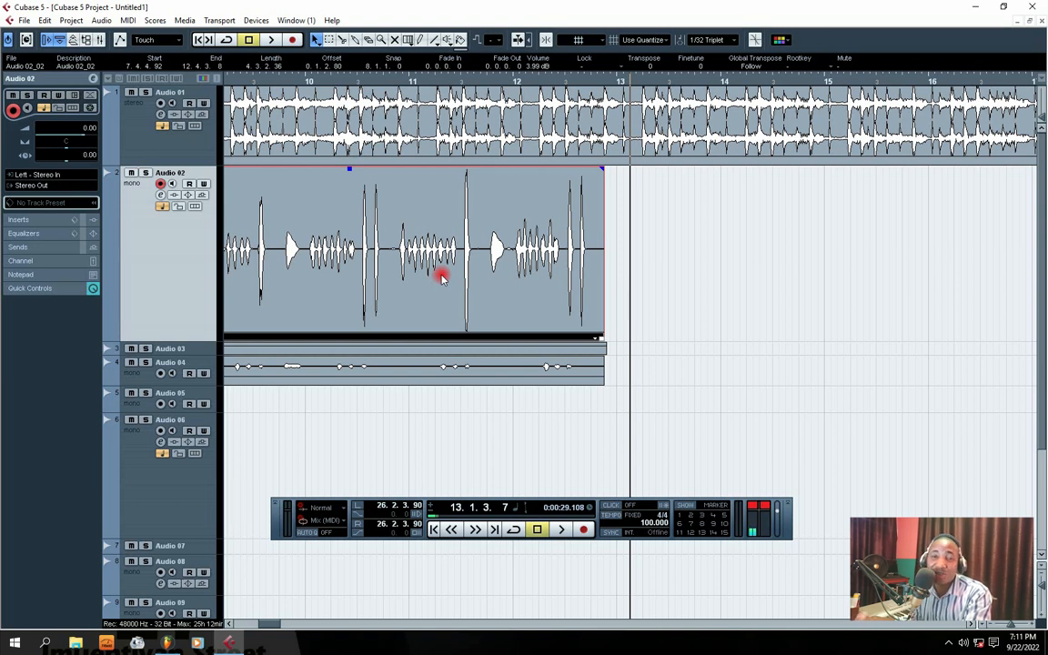
# Split the second Audio 02 take at 11.3.4.28 and mute the piece after the cut.
pyautogui.click(345, 41)
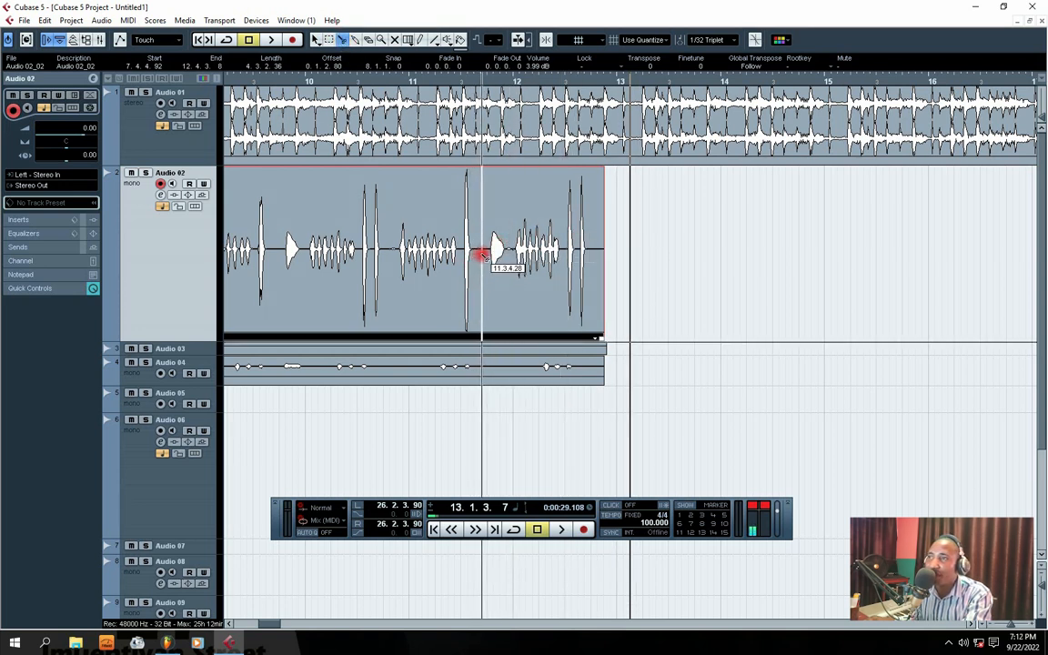
pyautogui.click(482, 255)
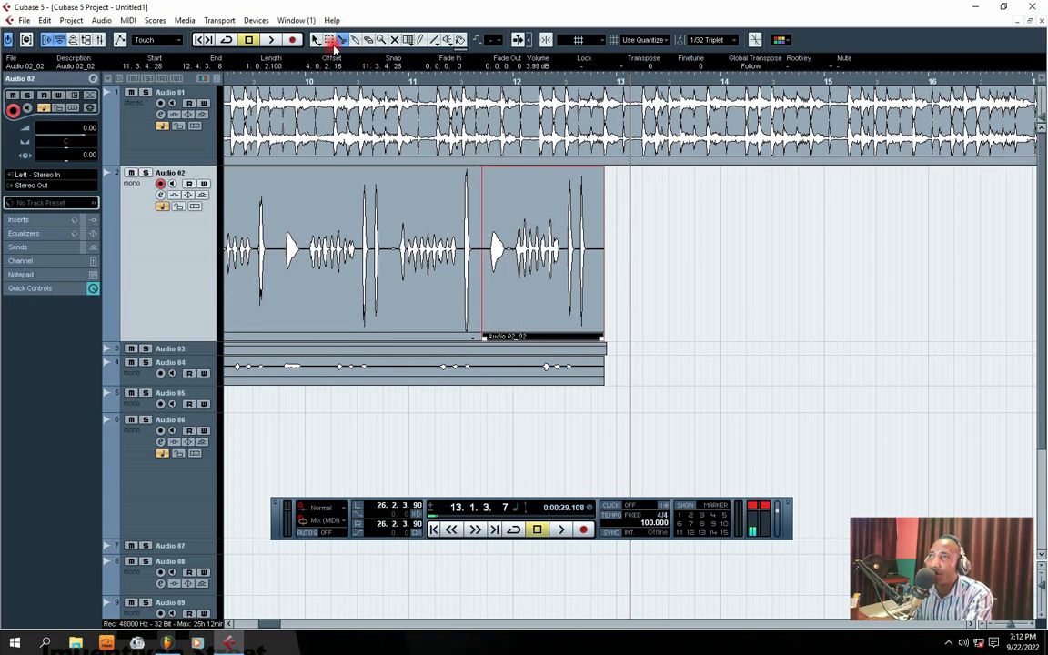
pyautogui.click(394, 40)
pyautogui.click(510, 262)
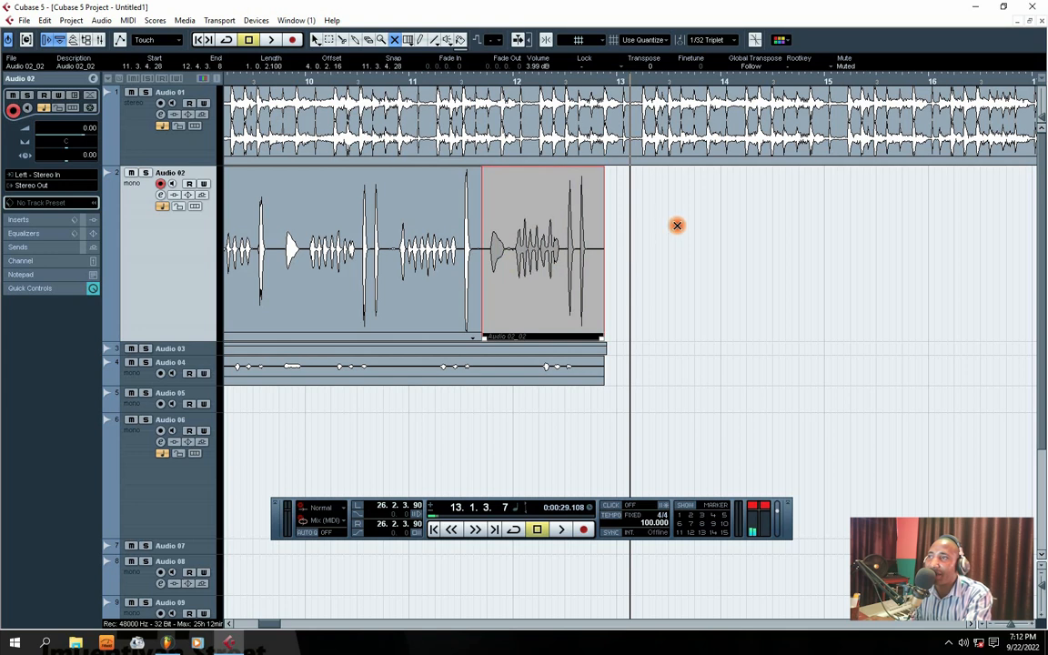
pyautogui.click(613, 239)
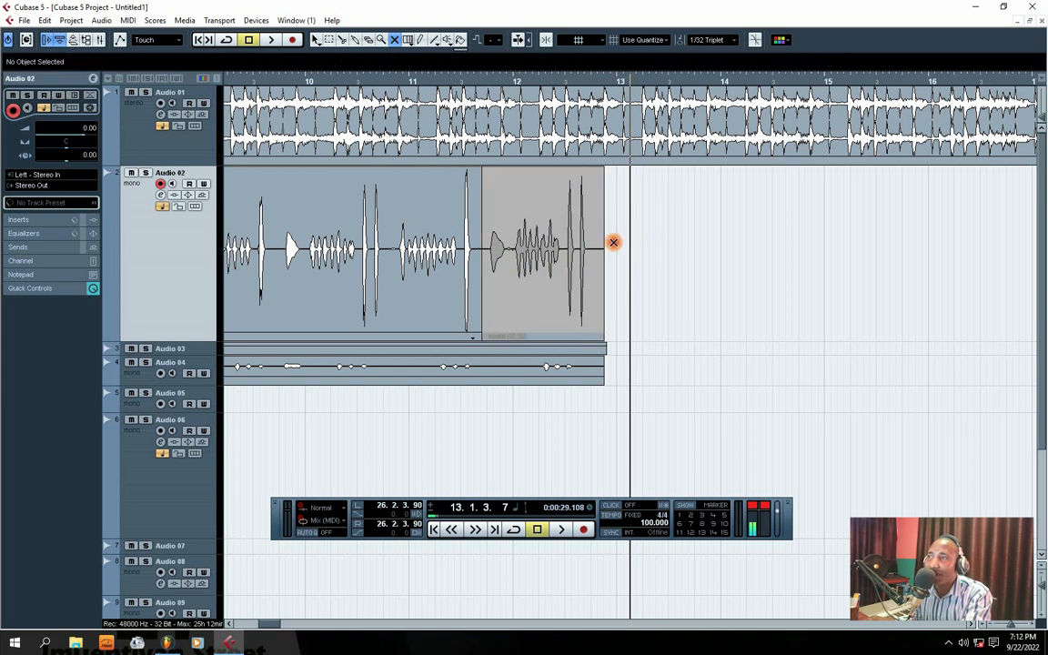
# Play the project from just before bar 11 across the muted Audio 02 piece and stop playback.
pyautogui.click(391, 80)
pyautogui.press('space')
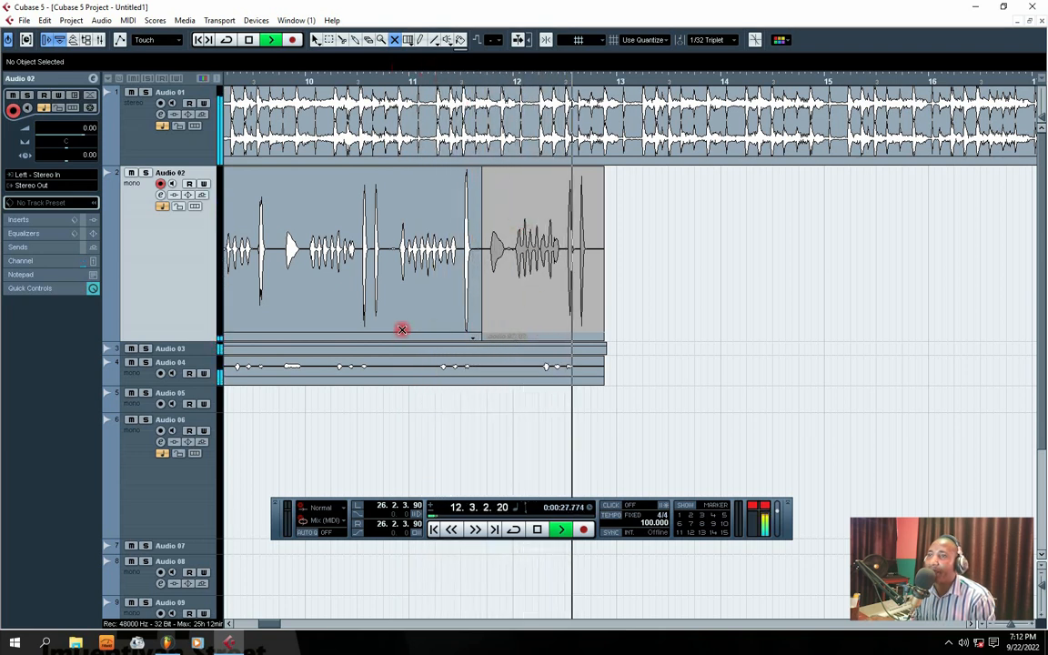
pyautogui.press('space')
pyautogui.press('space')
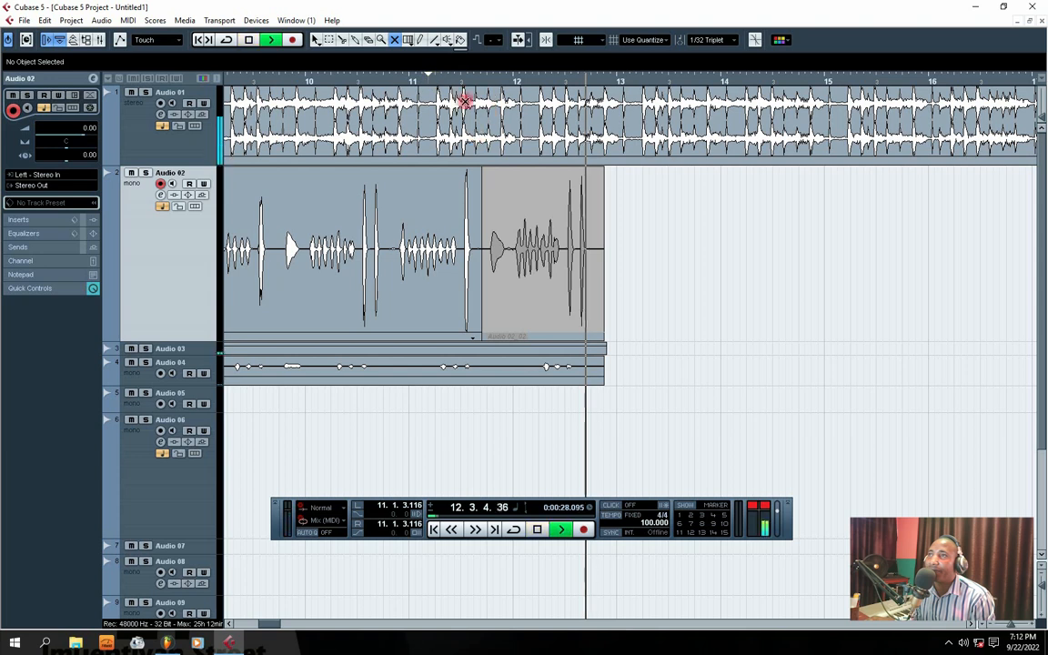
pyautogui.press('space')
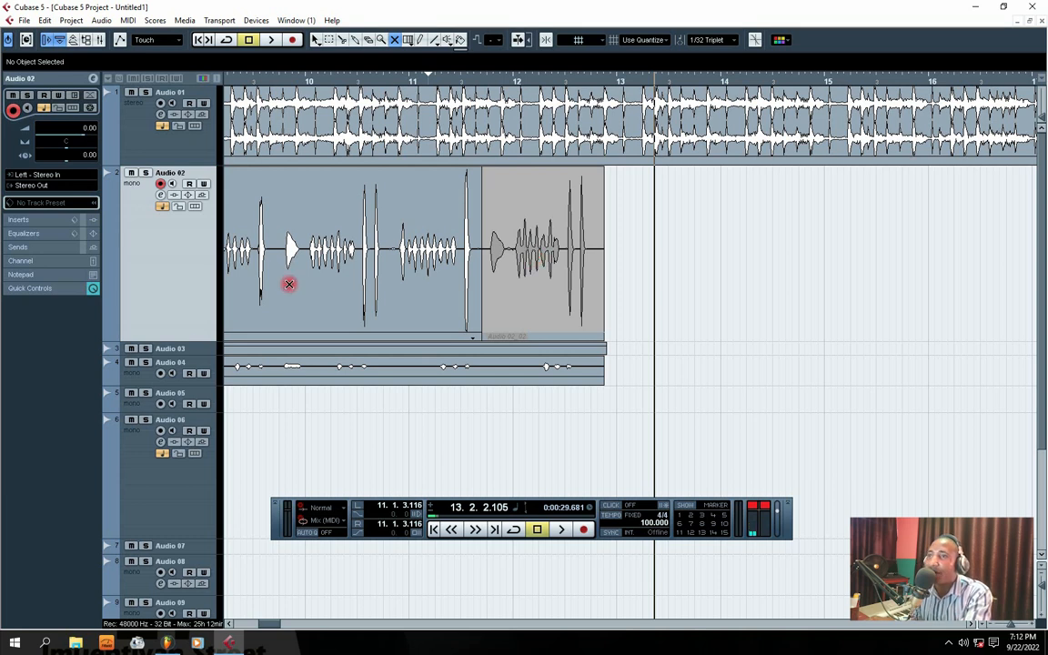
# Adjust the heights of the Audio 02 and Audio 03 tracks and select the Audio 02 takes.
pyautogui.moveTo(169, 338); pyautogui.dragTo(173, 202)
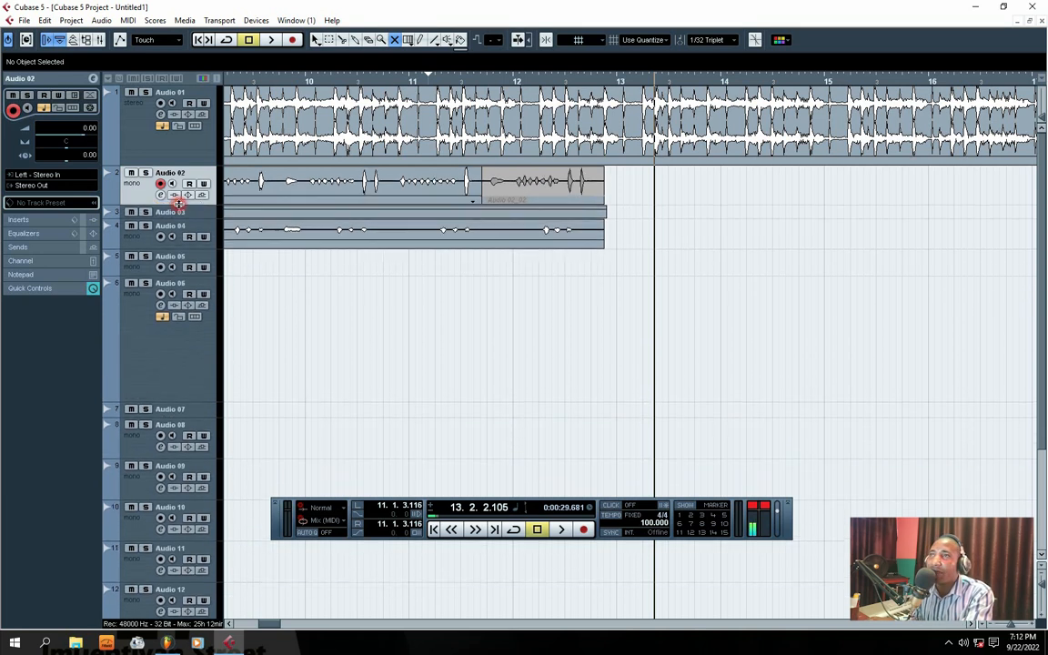
pyautogui.click(316, 40)
pyautogui.moveTo(192, 212); pyautogui.dragTo(188, 252)
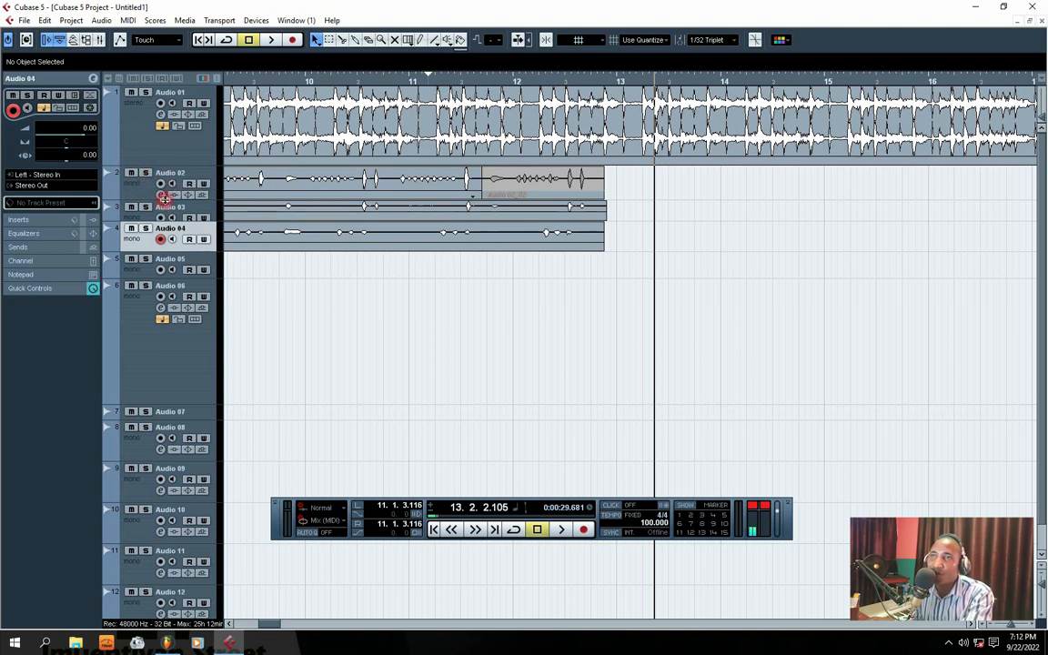
pyautogui.moveTo(164, 199); pyautogui.dragTo(176, 251)
pyautogui.moveTo(664, 192); pyautogui.dragTo(458, 207)
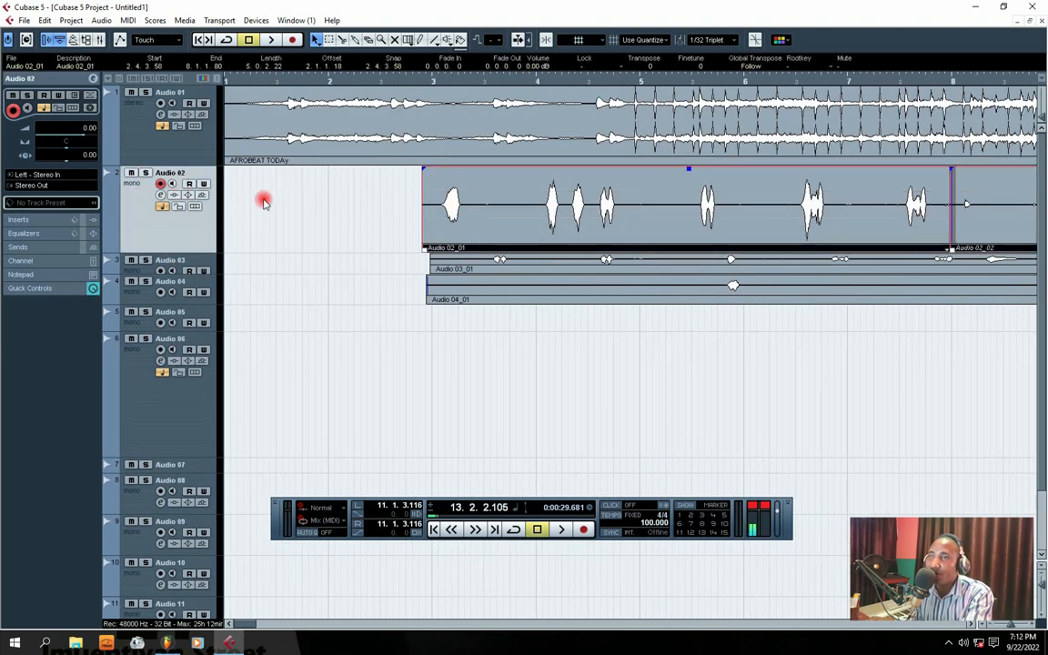
# Mute the whole Audio 02 track and place the playback position at 2.4.2.48, just before the first take.
pyautogui.click(132, 174)
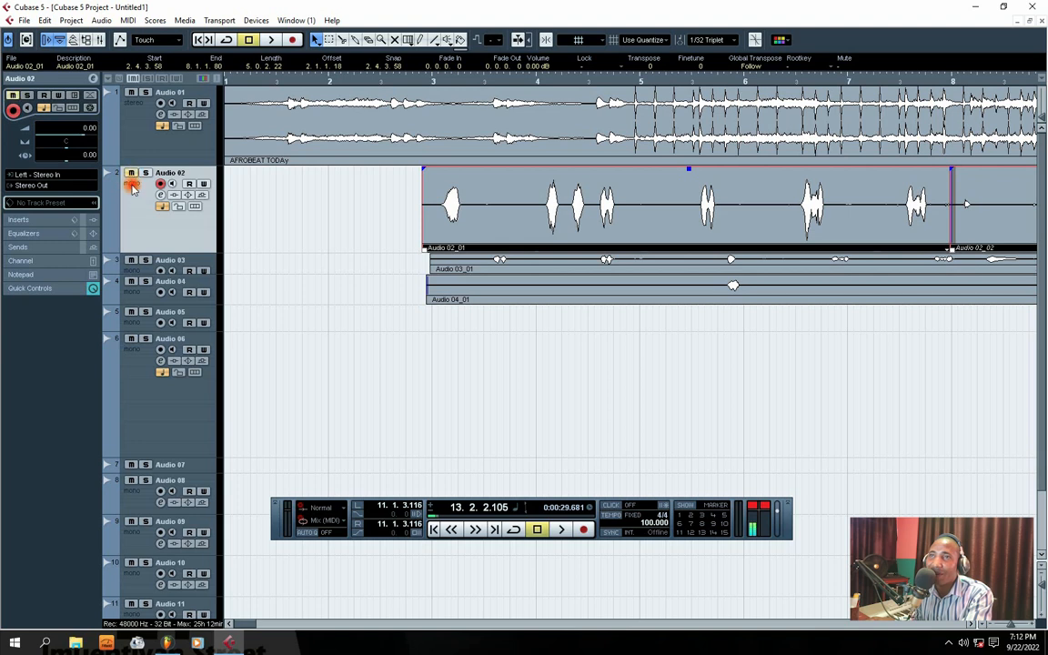
pyautogui.moveTo(376, 191); pyautogui.dragTo(1005, 208)
pyautogui.click(130, 173)
pyautogui.click(414, 81)
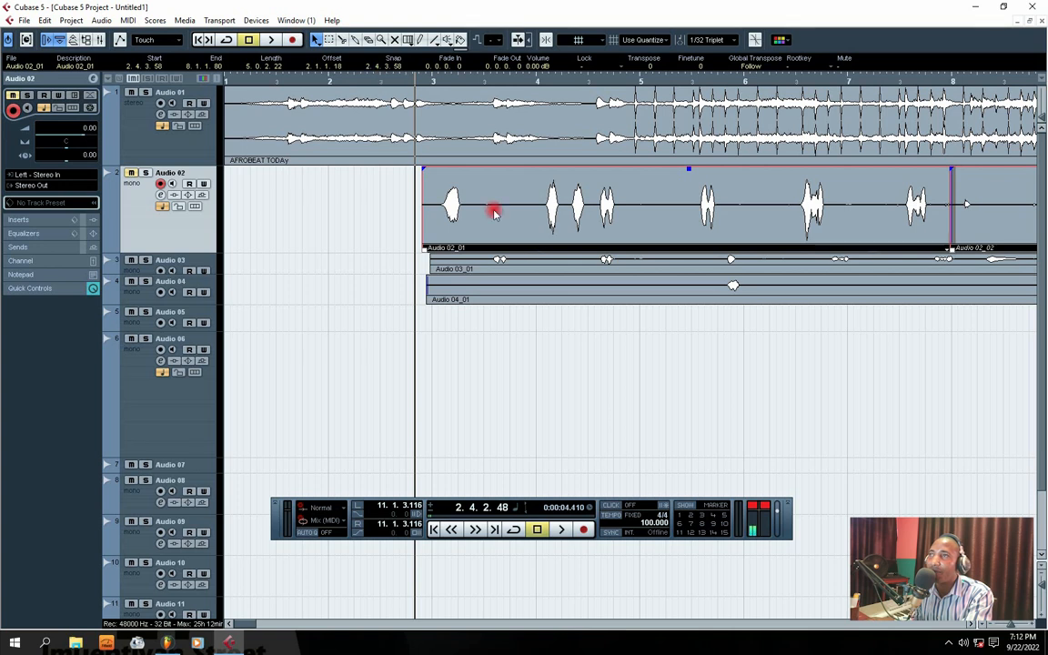
# Select the Audio 03 and Audio 04 takes and mute both with the Mute tool.
pyautogui.moveTo(392, 264); pyautogui.dragTo(713, 300)
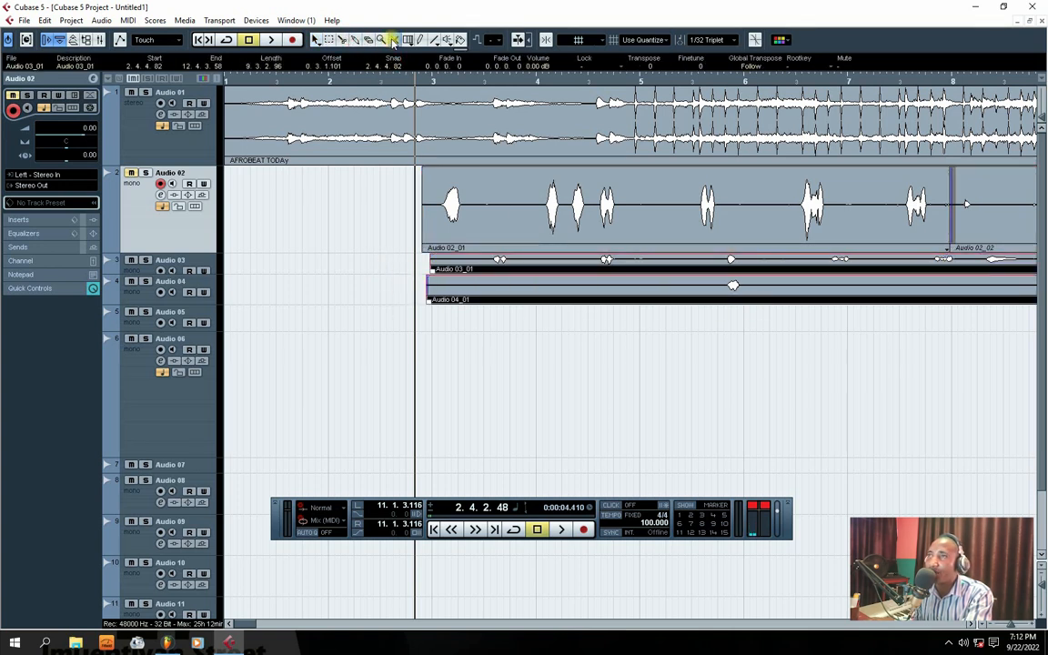
pyautogui.click(465, 290)
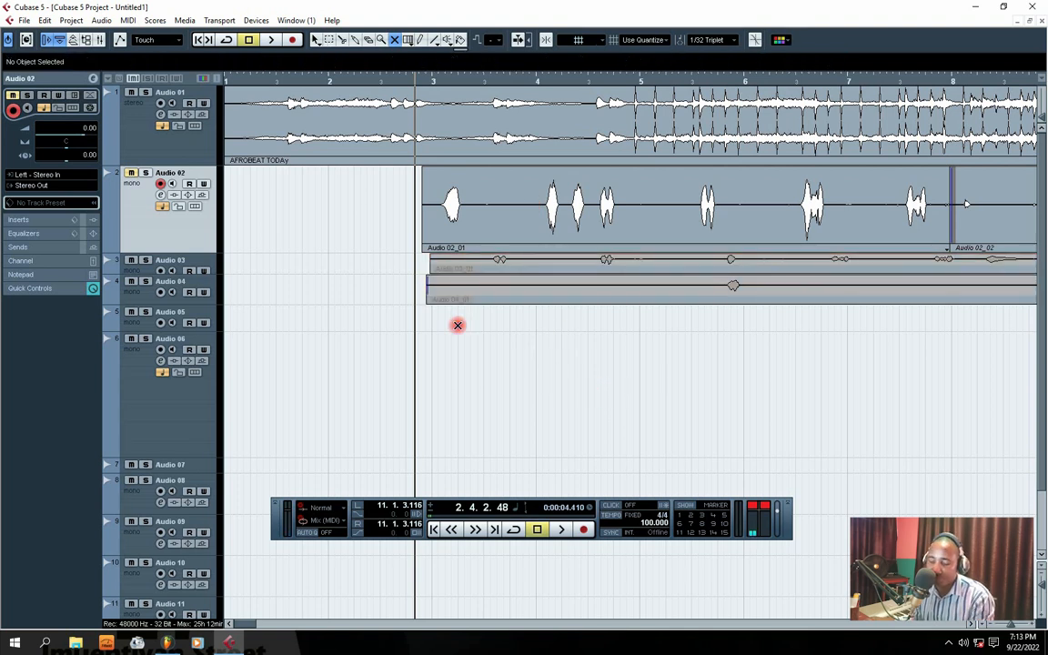
pyautogui.press('g')
pyautogui.press('g')
pyautogui.press('g')
pyautogui.press('g')
pyautogui.press('g')
pyautogui.press('g')
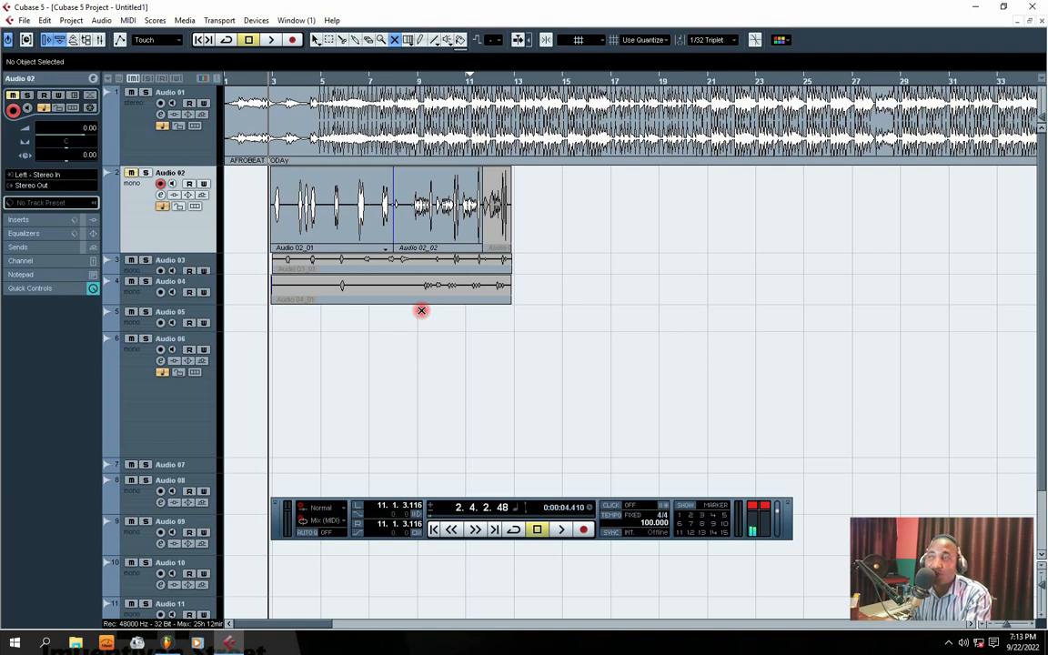
# Play the project with all vocal parts muted and stop playback.
pyautogui.click(273, 40)
pyautogui.click(132, 175)
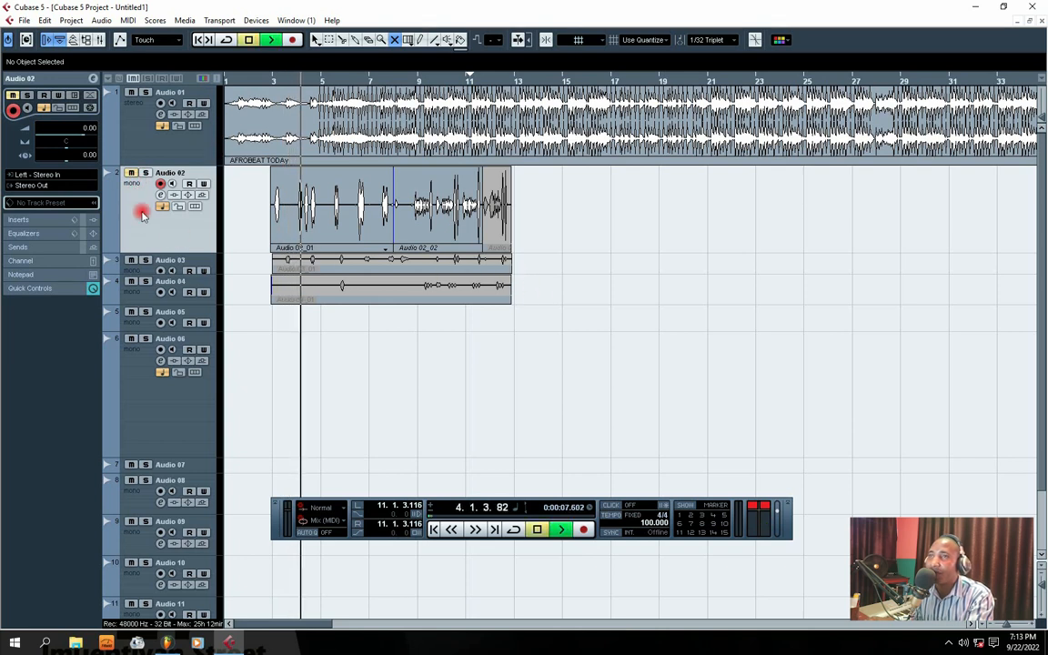
pyautogui.press('space')
# Unmute the end piece of the second Audio 02 take and the Audio 02 track itself.
pyautogui.click(426, 205)
pyautogui.click(492, 216)
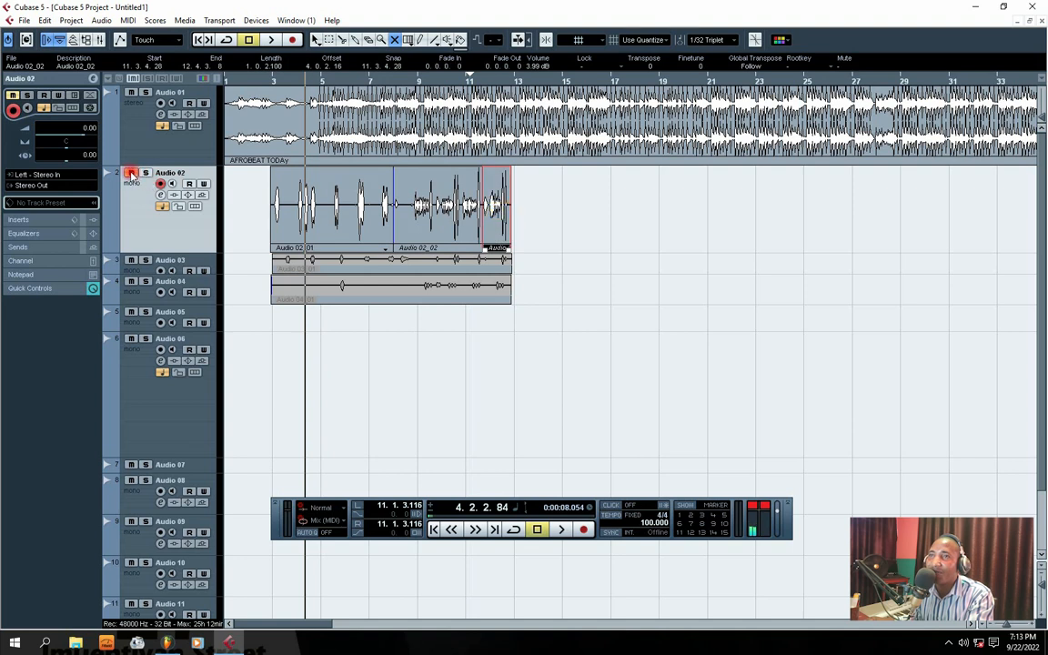
pyautogui.moveTo(526, 334); pyautogui.dragTo(264, 258)
pyautogui.moveTo(480, 333); pyautogui.dragTo(272, 254)
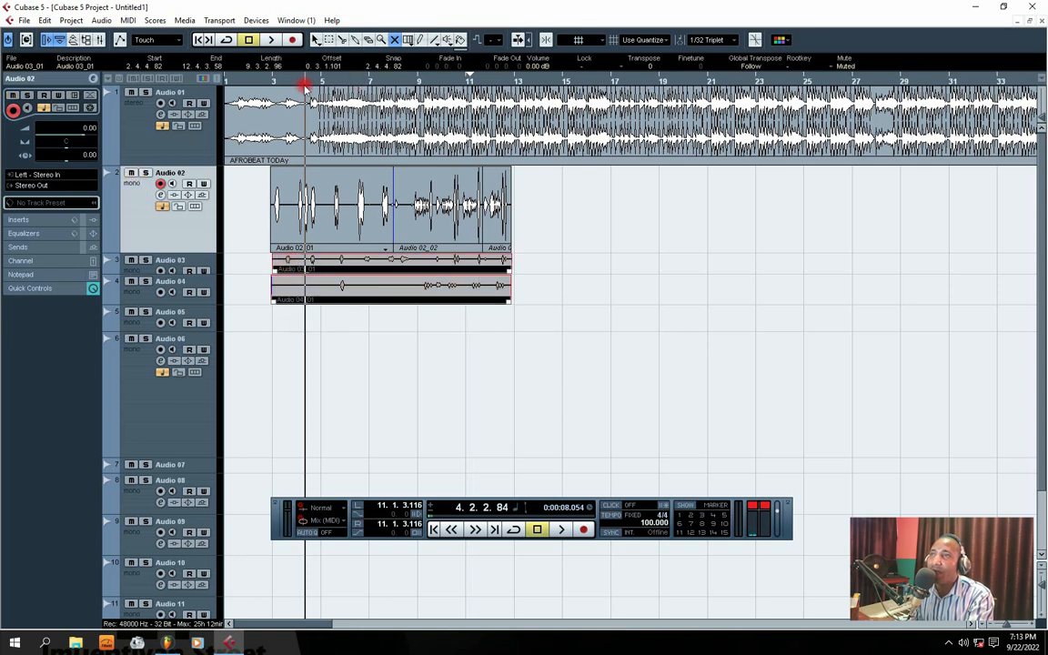
# Start playback and make the Audio 03 and Audio 04 tracks taller.
pyautogui.press('space')
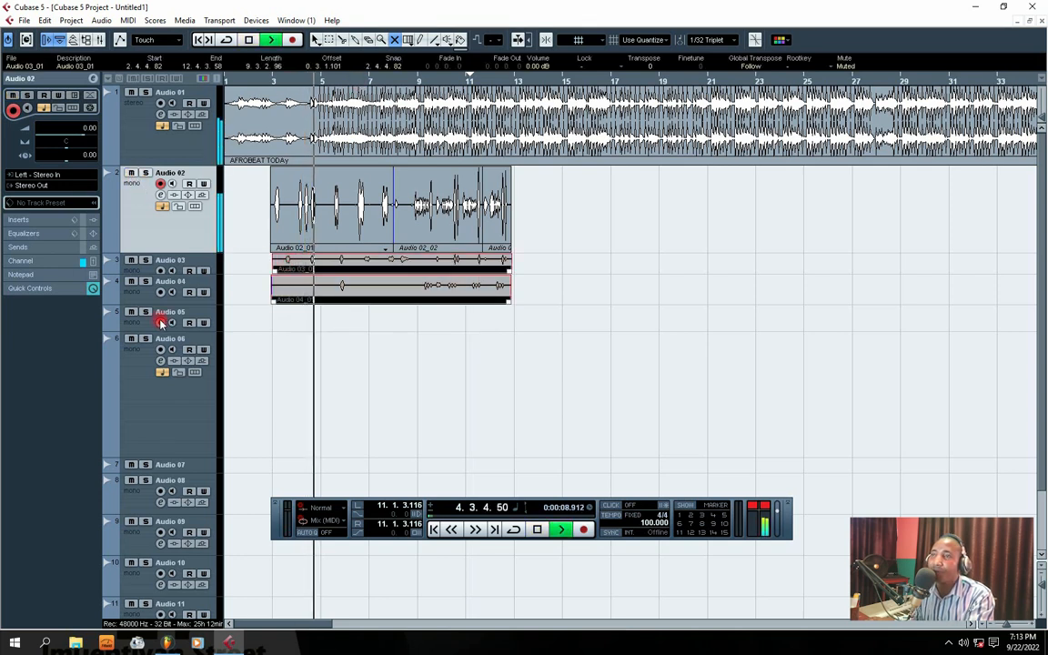
pyautogui.click(179, 271)
pyautogui.moveTo(179, 271); pyautogui.dragTo(178, 349)
pyautogui.click(144, 322)
pyautogui.click(138, 285)
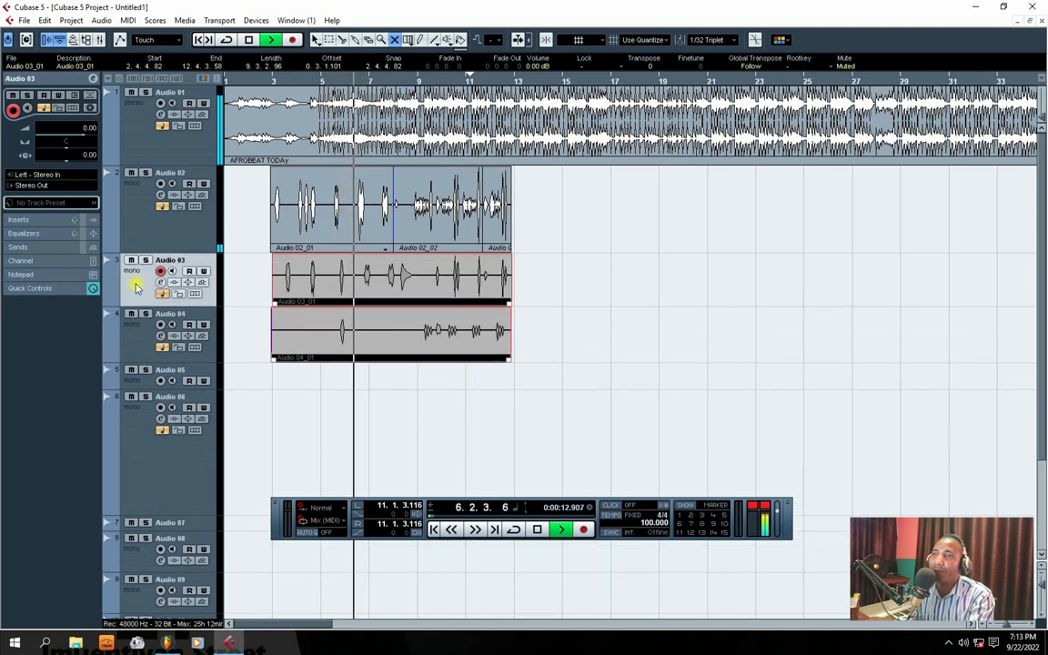
# Compare the Audio 03 and Audio 04 tracks by selecting them alternately during playback, and stop playback.
pyautogui.click(176, 336)
pyautogui.click(141, 285)
pyautogui.click(140, 331)
pyautogui.click(133, 283)
pyautogui.click(139, 331)
pyautogui.click(138, 290)
pyautogui.click(142, 335)
pyautogui.click(143, 298)
pyautogui.click(142, 347)
pyautogui.click(138, 293)
pyautogui.click(134, 331)
pyautogui.click(133, 292)
pyautogui.click(137, 332)
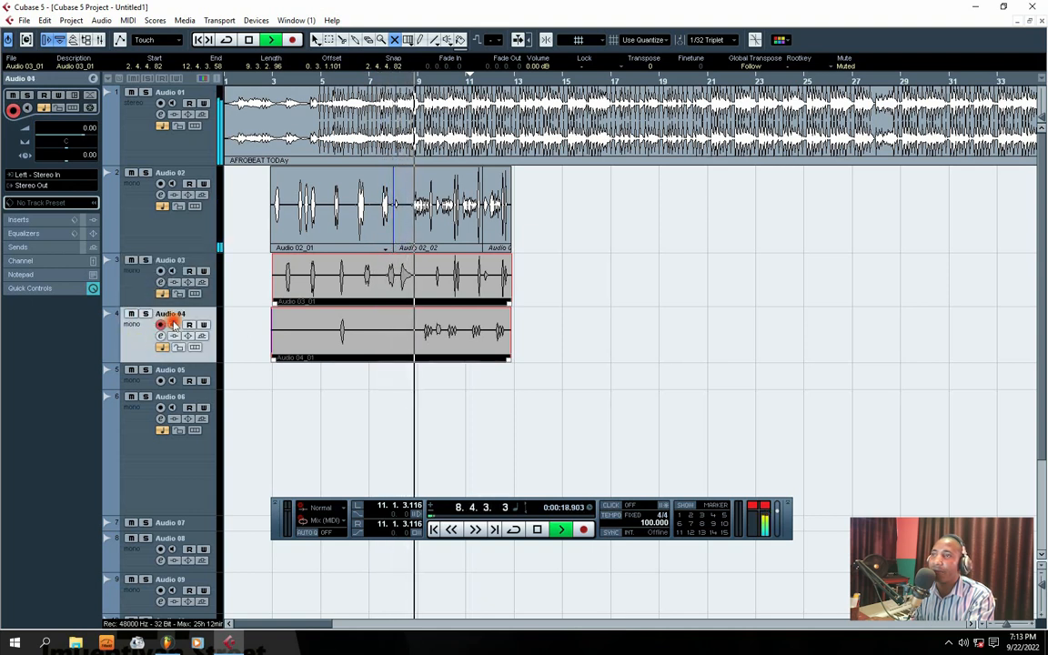
pyautogui.click(137, 289)
pyautogui.press('space')
# Unmute the Audio 03 and Audio 04 takes and mute both whole tracks instead, leaving Audio 02 as the selected track.
pyautogui.moveTo(587, 190); pyautogui.dragTo(253, 216)
pyautogui.moveTo(592, 284); pyautogui.dragTo(319, 368)
pyautogui.moveTo(558, 269); pyautogui.dragTo(379, 335)
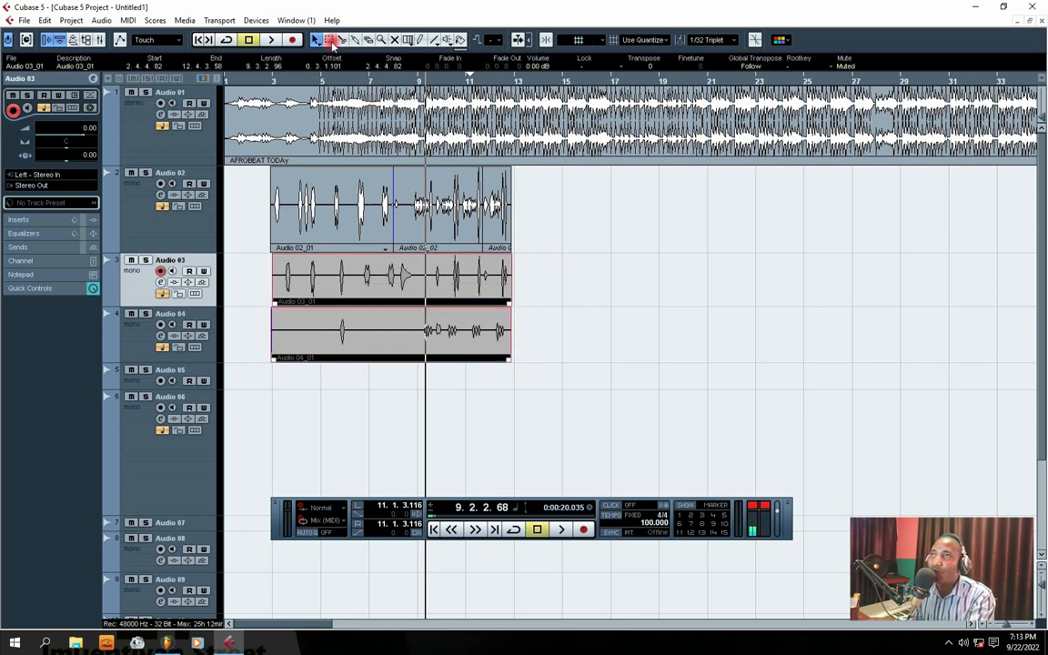
pyautogui.moveTo(569, 271); pyautogui.dragTo(333, 276)
pyautogui.click(428, 340)
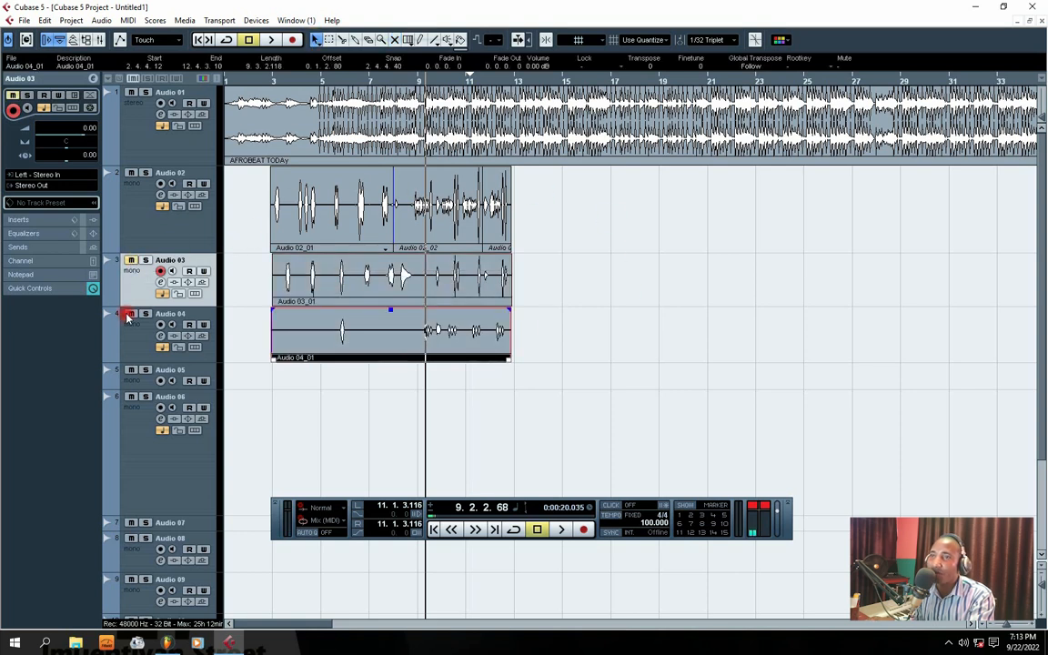
pyautogui.click(136, 221)
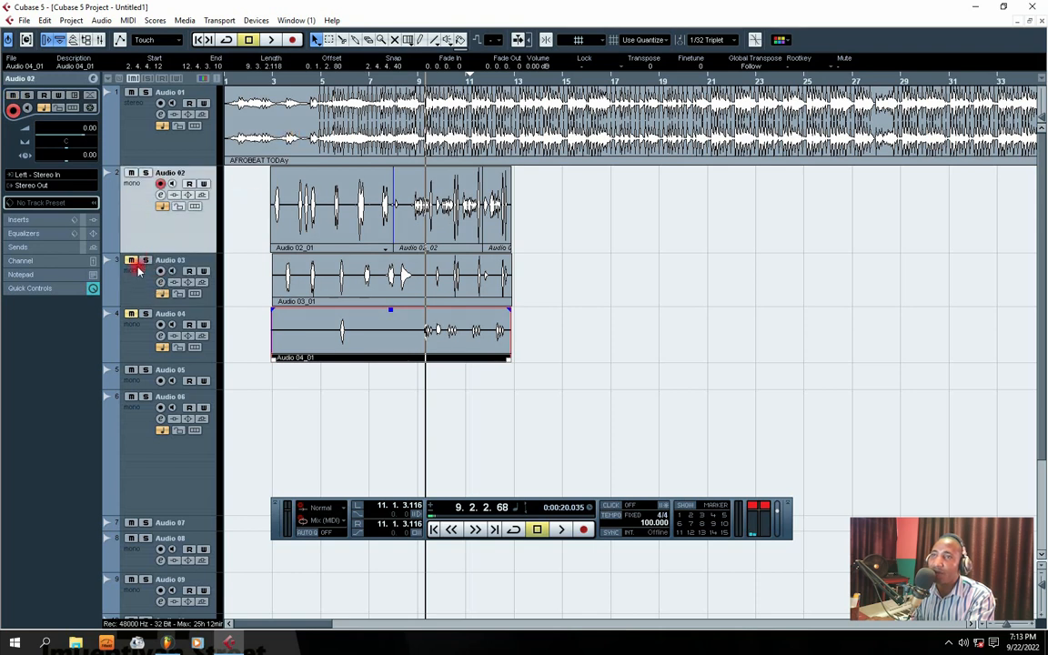
# Select all the Audio 02 pieces and play the project from about bar 2.2, stopping after bar 10.
pyautogui.click(542, 294)
pyautogui.click(329, 282)
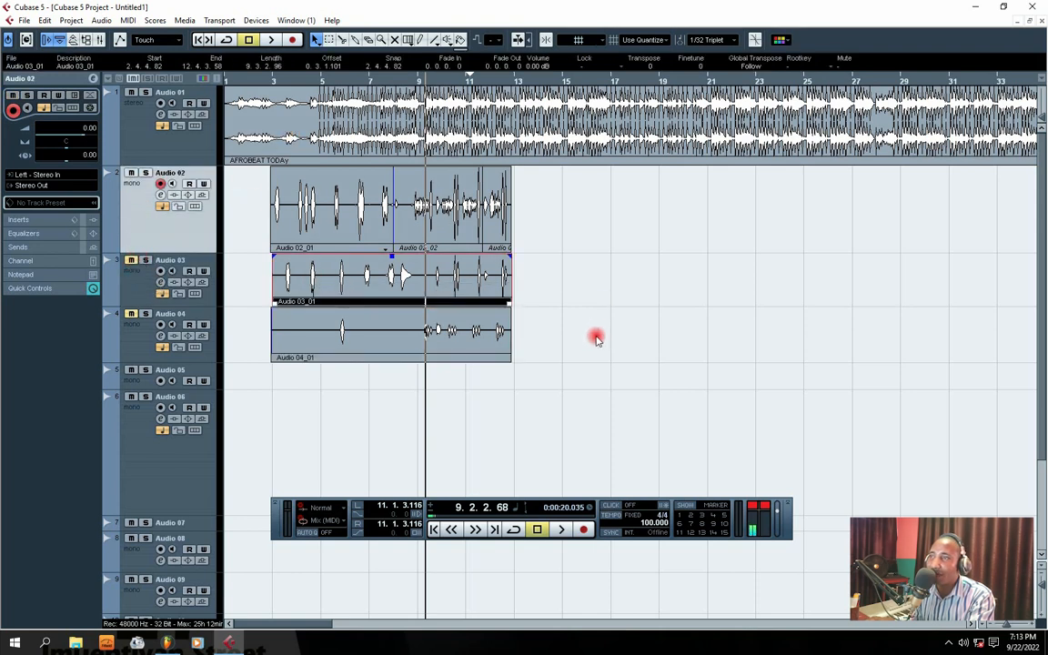
pyautogui.click(597, 337)
pyautogui.click(297, 338)
pyautogui.moveTo(254, 211); pyautogui.dragTo(500, 216)
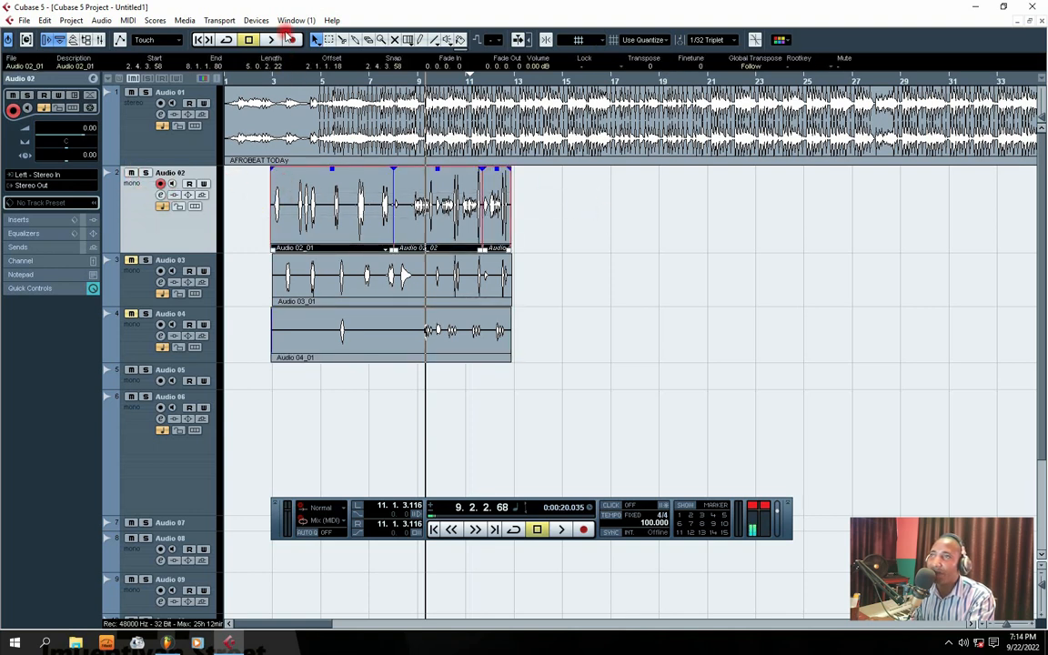
pyautogui.click(258, 84)
pyautogui.press('space')
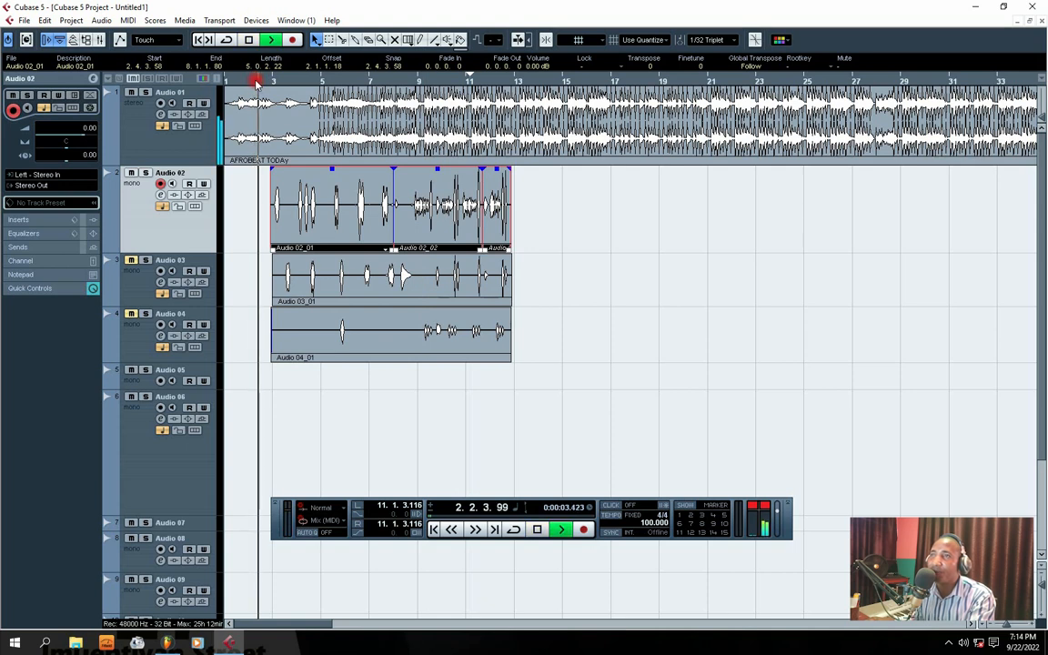
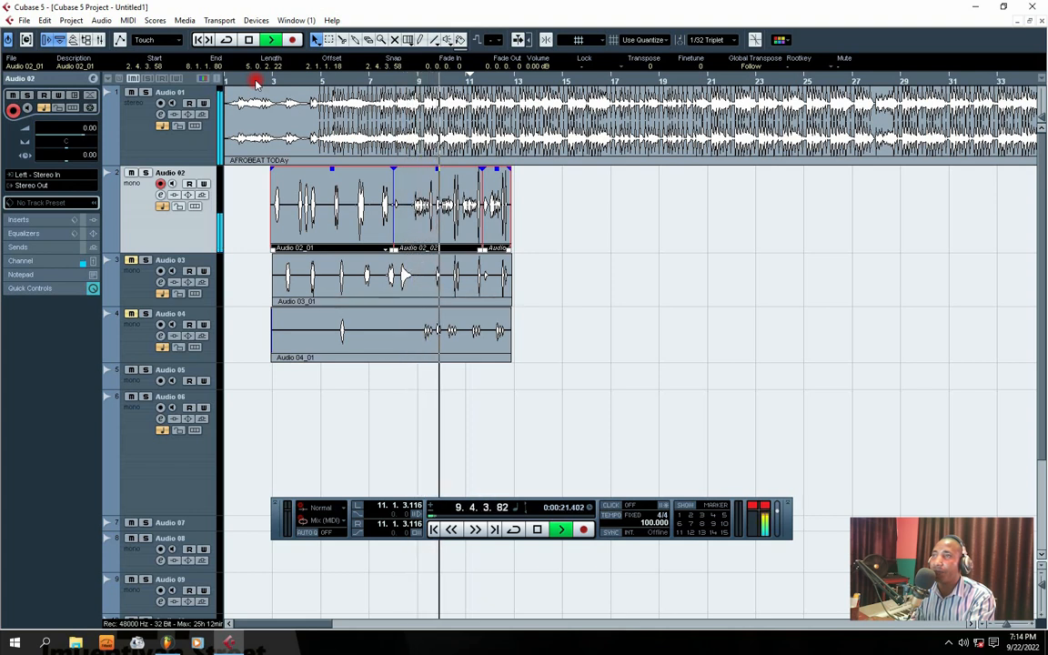
pyautogui.press('space')
# Stop playback after bar 10 and reselect all the Audio 02 pieces.
pyautogui.moveTo(579, 202); pyautogui.dragTo(260, 205)
pyautogui.moveTo(576, 278); pyautogui.dragTo(234, 297)
pyautogui.click(574, 195)
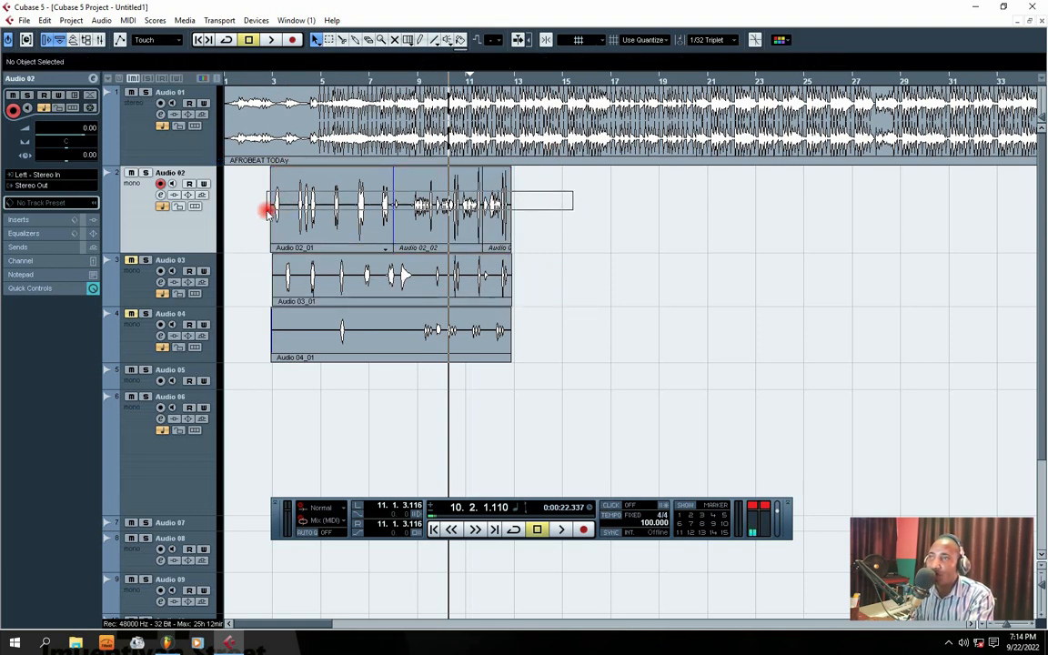
pyautogui.moveTo(268, 210); pyautogui.dragTo(215, 185)
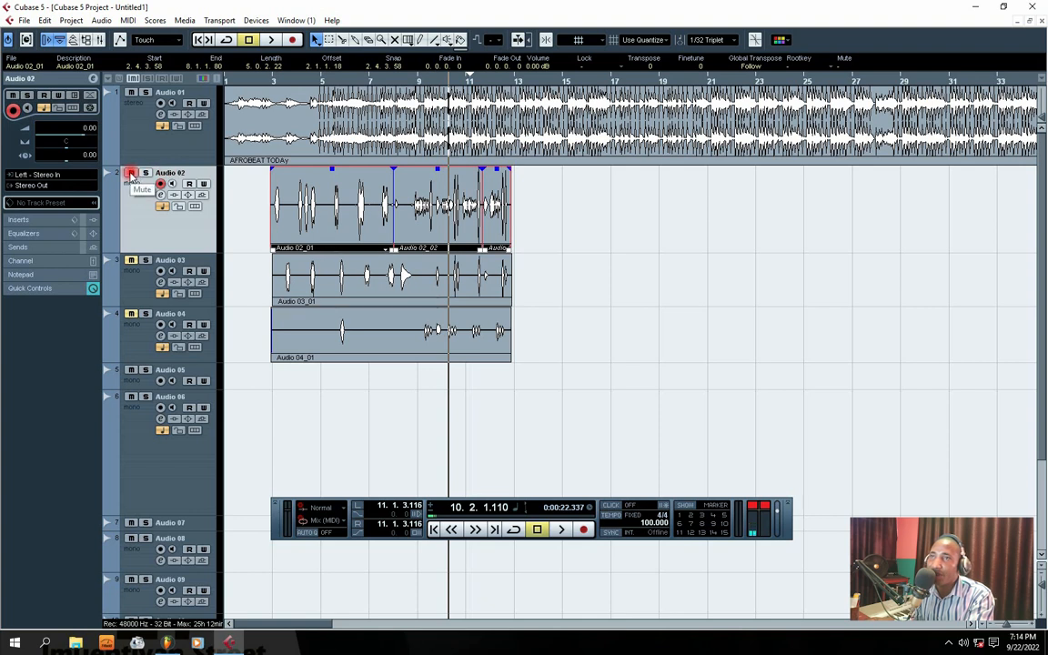
# Mute Audio 02, unmute Audio 03, and play the Audio 03 take from about bar 3, stopping just past bar 8.
pyautogui.click(132, 284)
pyautogui.moveTo(580, 264); pyautogui.dragTo(340, 281)
pyautogui.press('space')
pyautogui.click(277, 83)
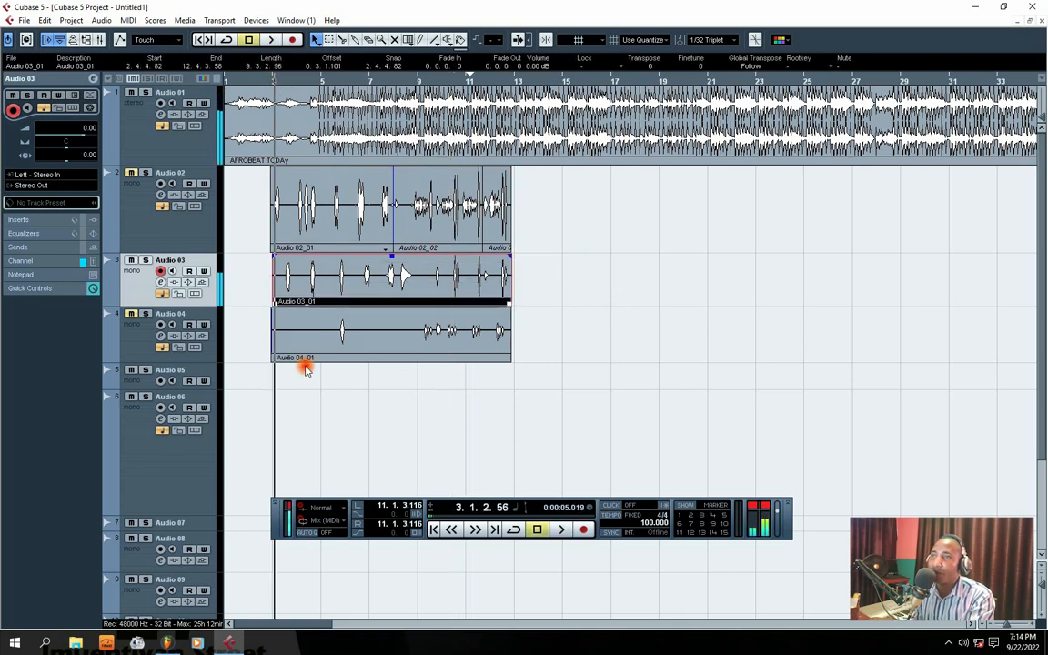
pyautogui.press('space')
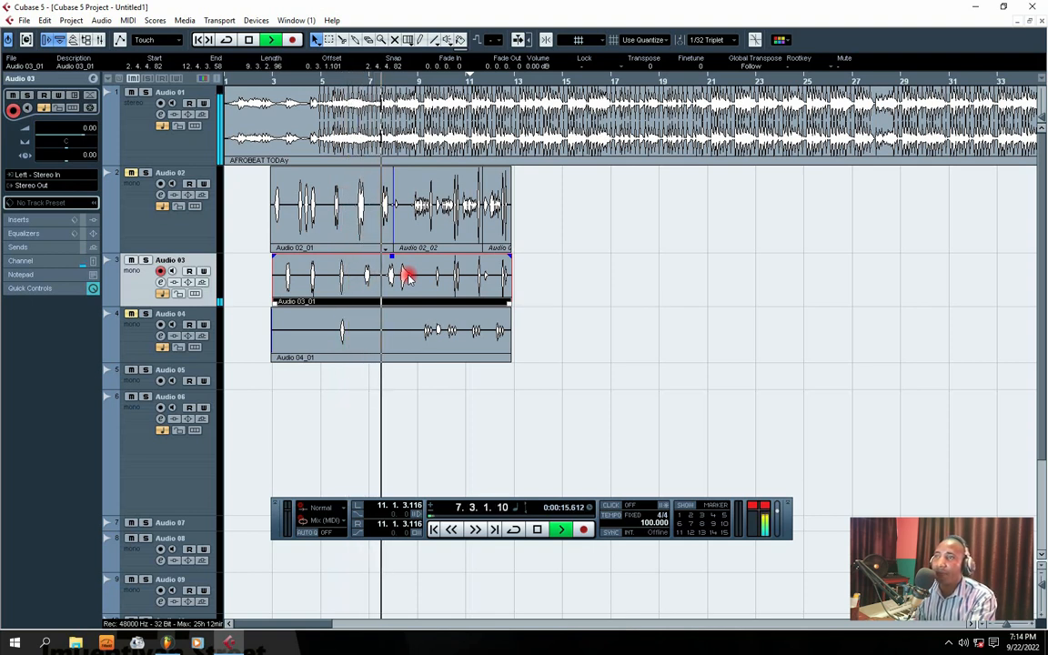
pyautogui.press('space')
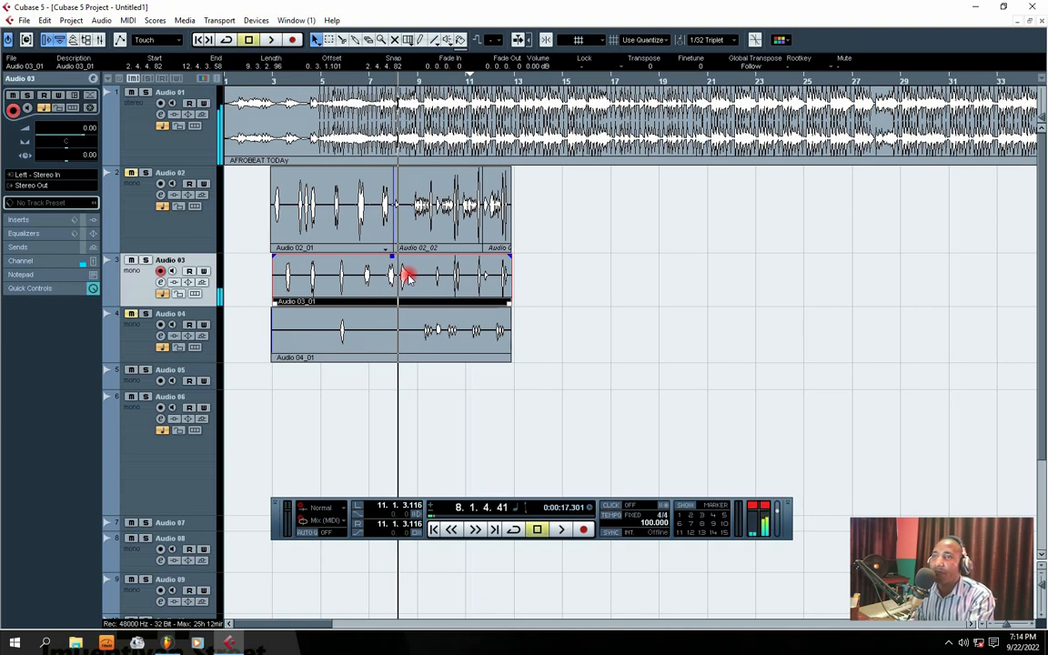
# Clear the mutes on Audio 02 and Audio 04 and make the Audio 02 track shorter.
pyautogui.click(134, 174)
pyautogui.click(128, 290)
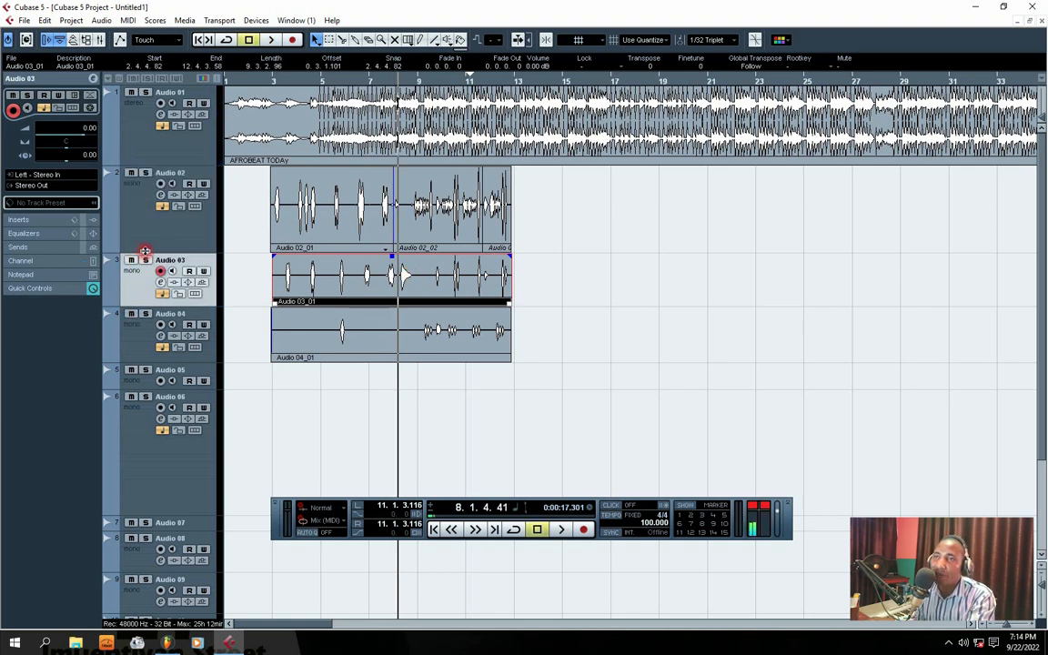
pyautogui.moveTo(145, 249); pyautogui.dragTo(145, 215)
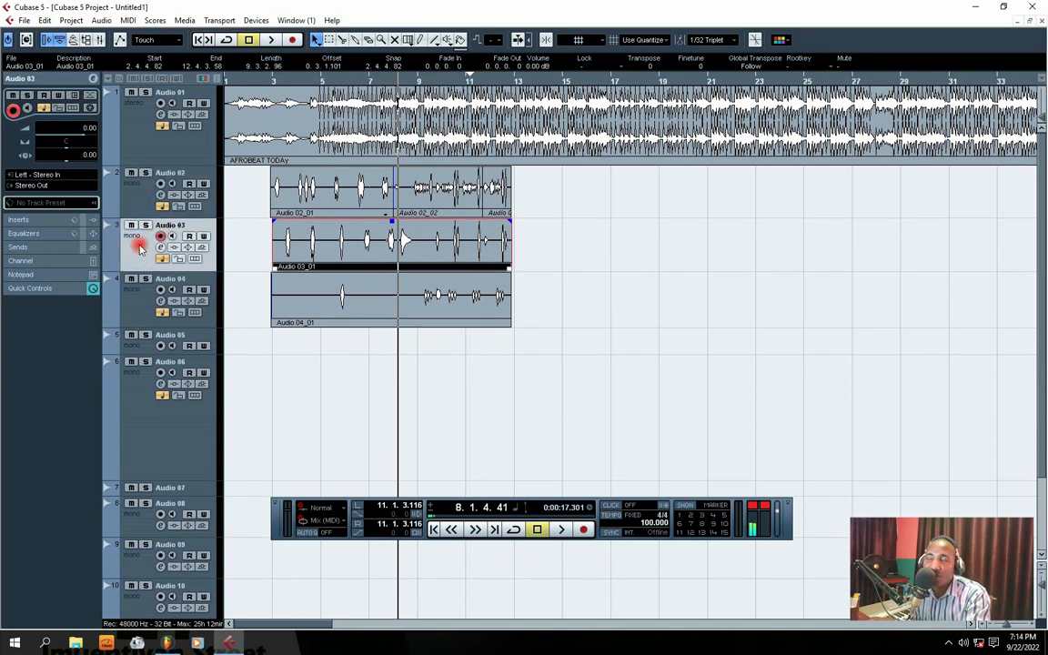
# Solo and enlarge the Audio 03 track and play it from just before bar 3, stopping late in bar 7.
pyautogui.click(146, 227)
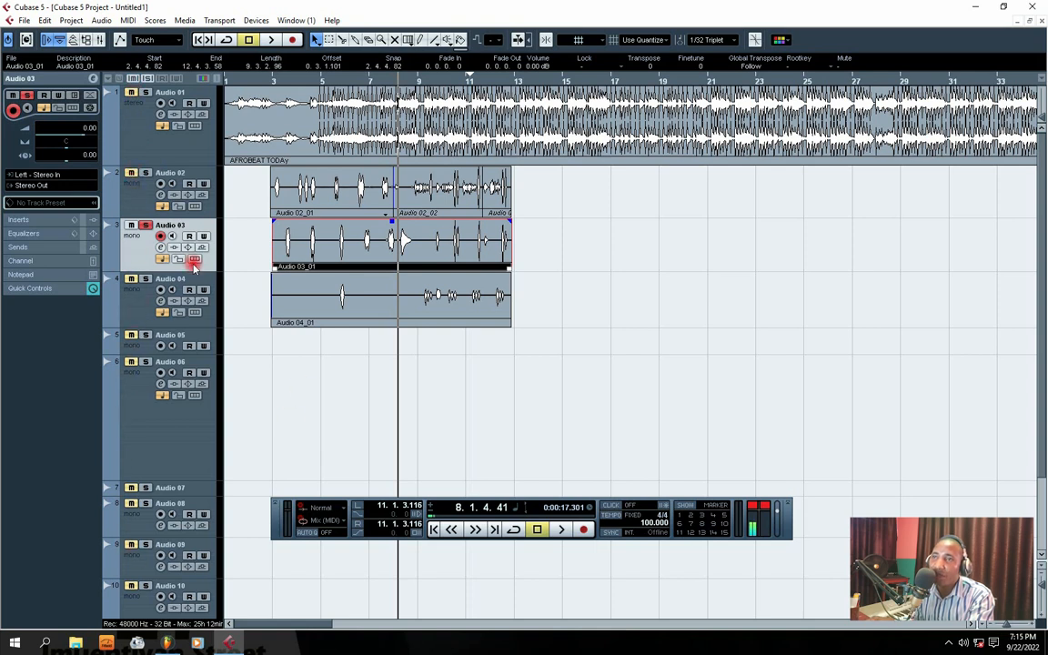
pyautogui.moveTo(194, 271); pyautogui.dragTo(209, 312)
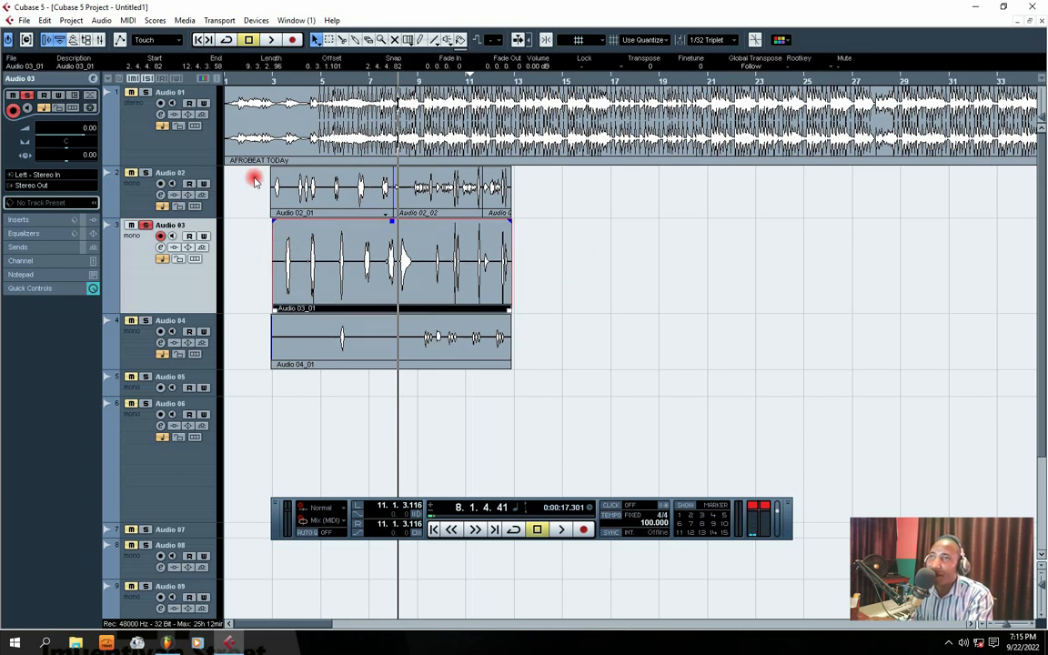
pyautogui.moveTo(255, 180); pyautogui.dragTo(232, 273)
pyautogui.click(265, 81)
pyautogui.press('space')
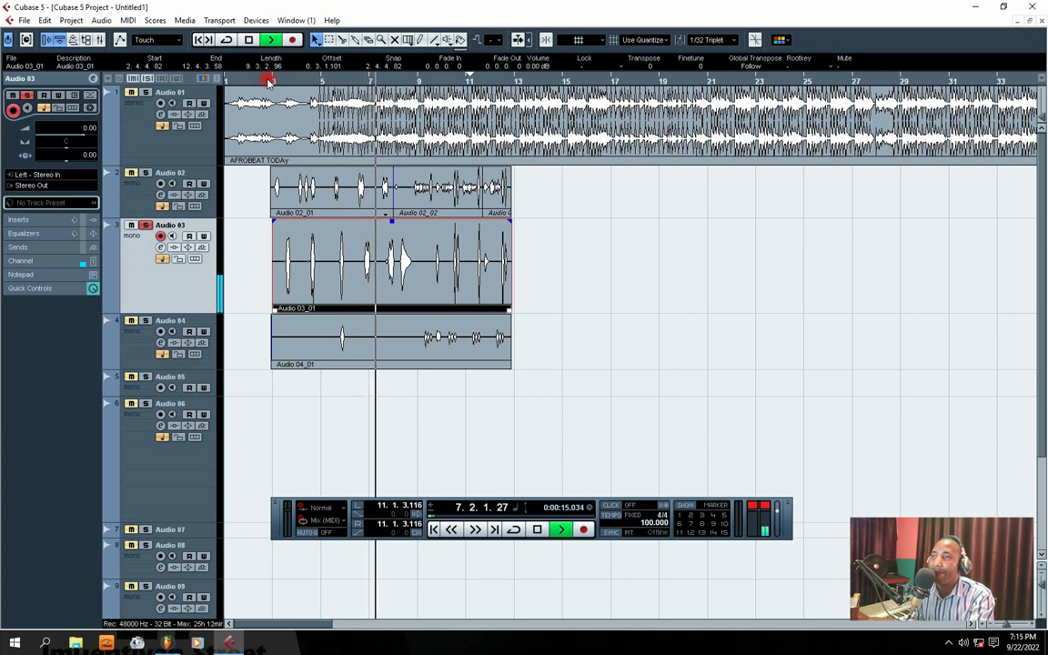
pyautogui.press('space')
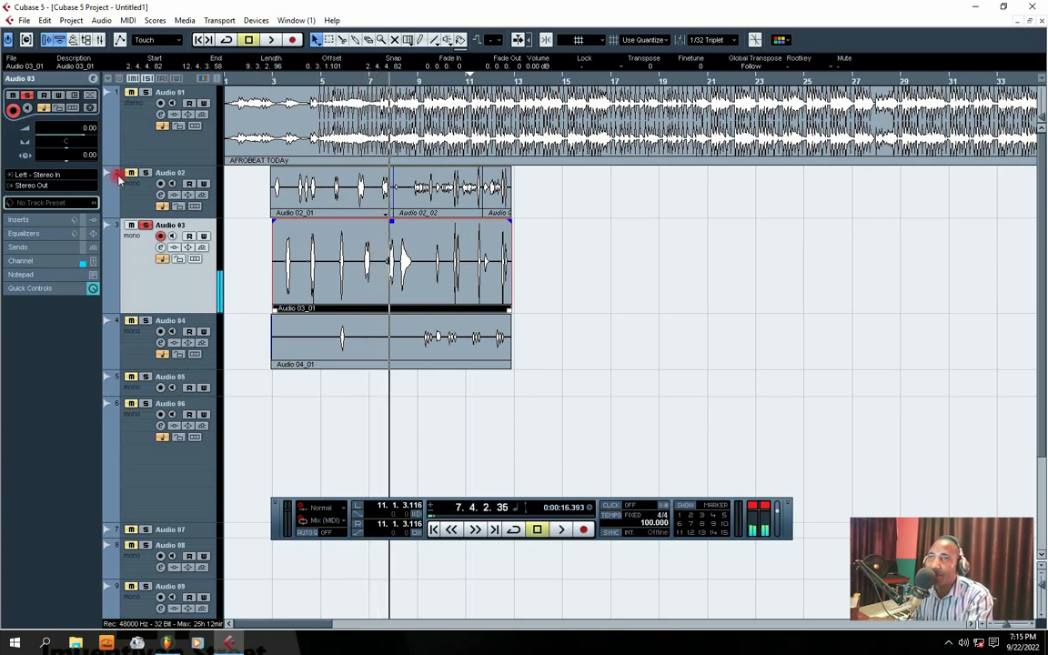
# Solo Audio 01 instead of Audio 03 and play the beat alone from just before bar 3, stopping in bar 6.
pyautogui.click(145, 225)
pyautogui.click(146, 94)
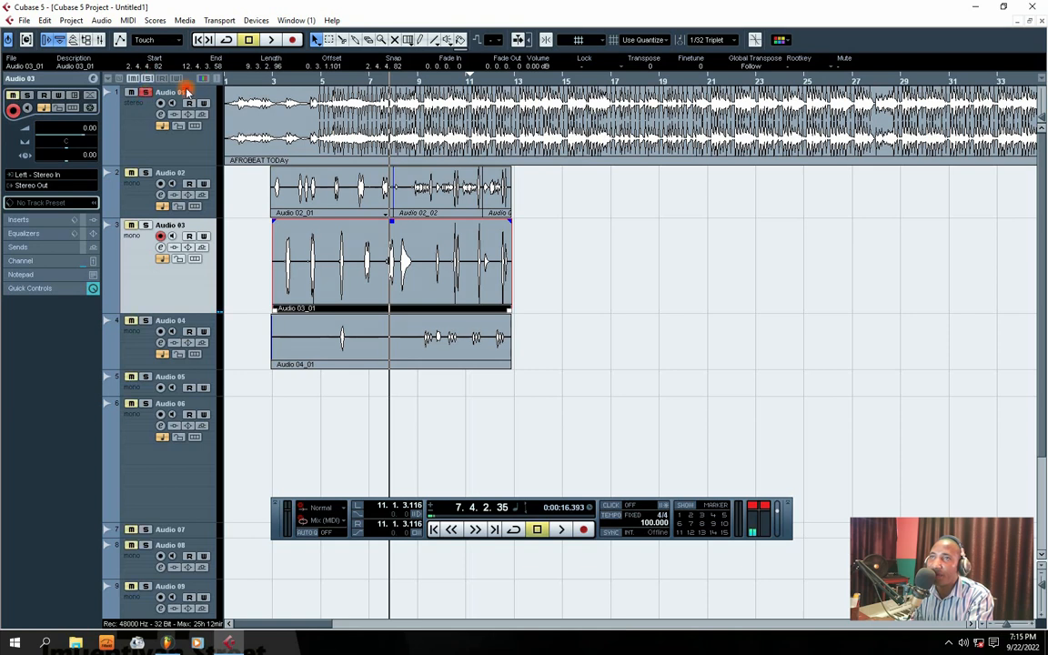
pyautogui.click(263, 80)
pyautogui.press('space')
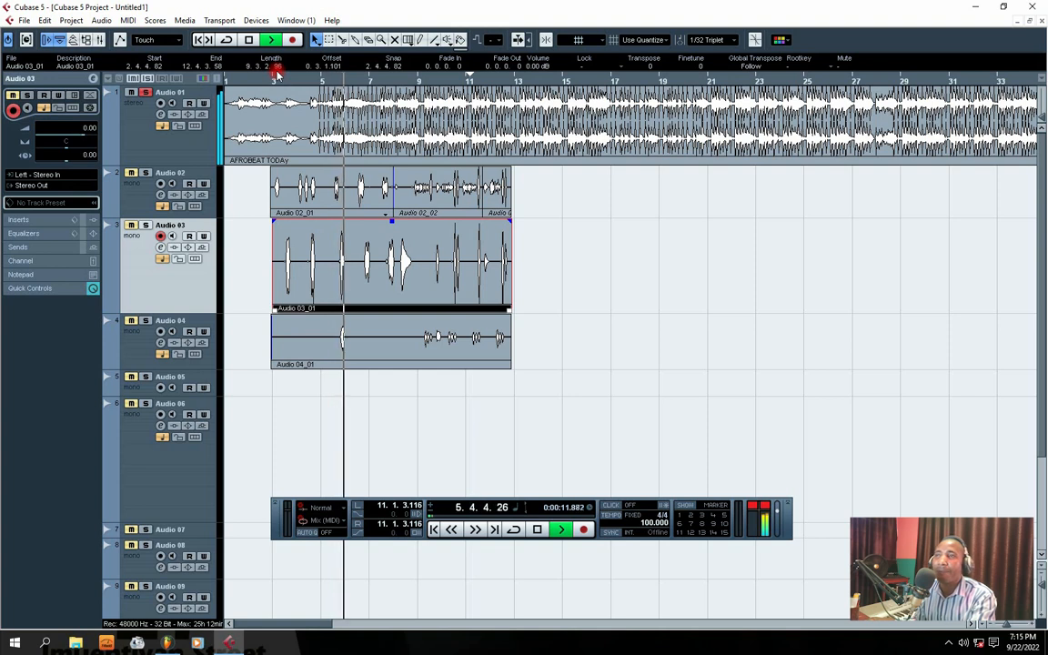
pyautogui.click(246, 40)
# Shrink the Audio 02 track further, and play Audio 04 soloed instead of Audio 01 from about bar 3, stopping in bar 6.
pyautogui.moveTo(145, 218); pyautogui.dragTo(147, 187)
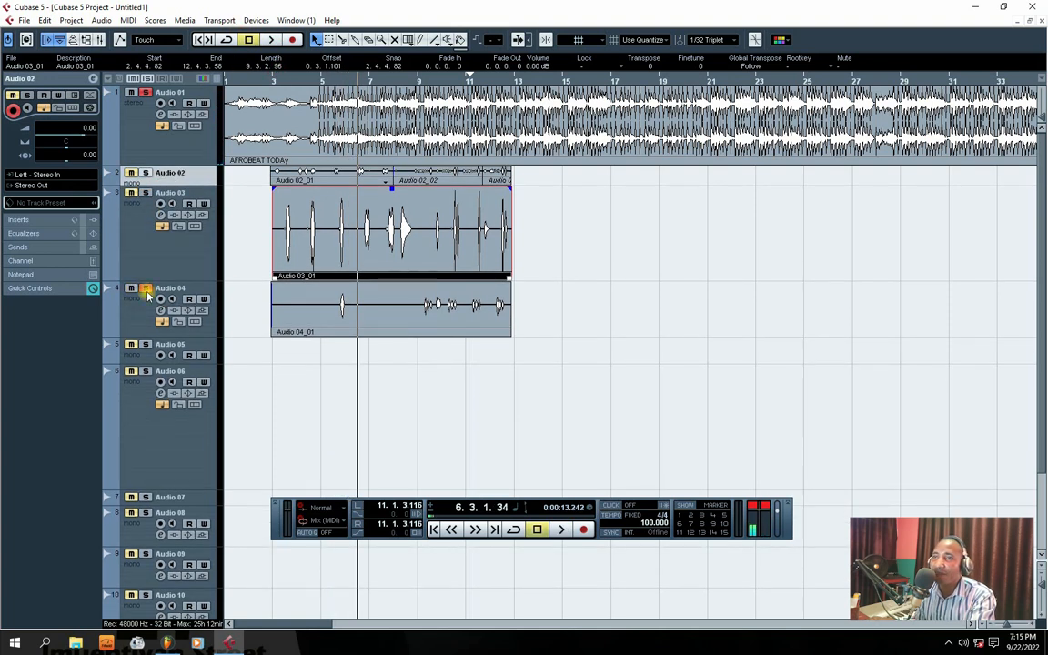
pyautogui.moveTo(309, 73); pyautogui.dragTo(272, 70)
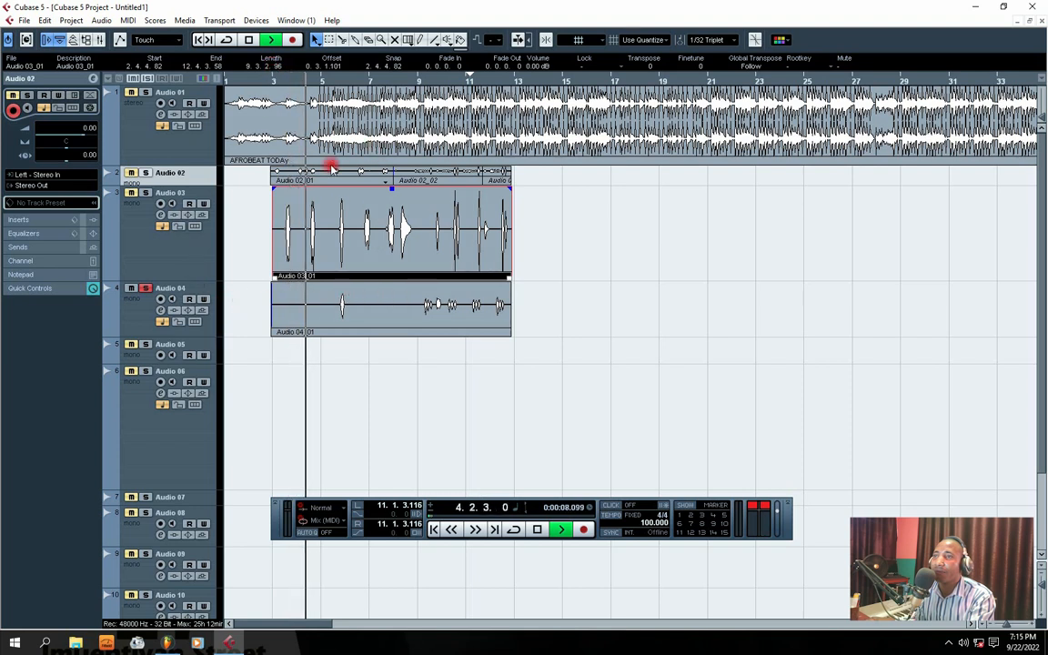
pyautogui.click(170, 332)
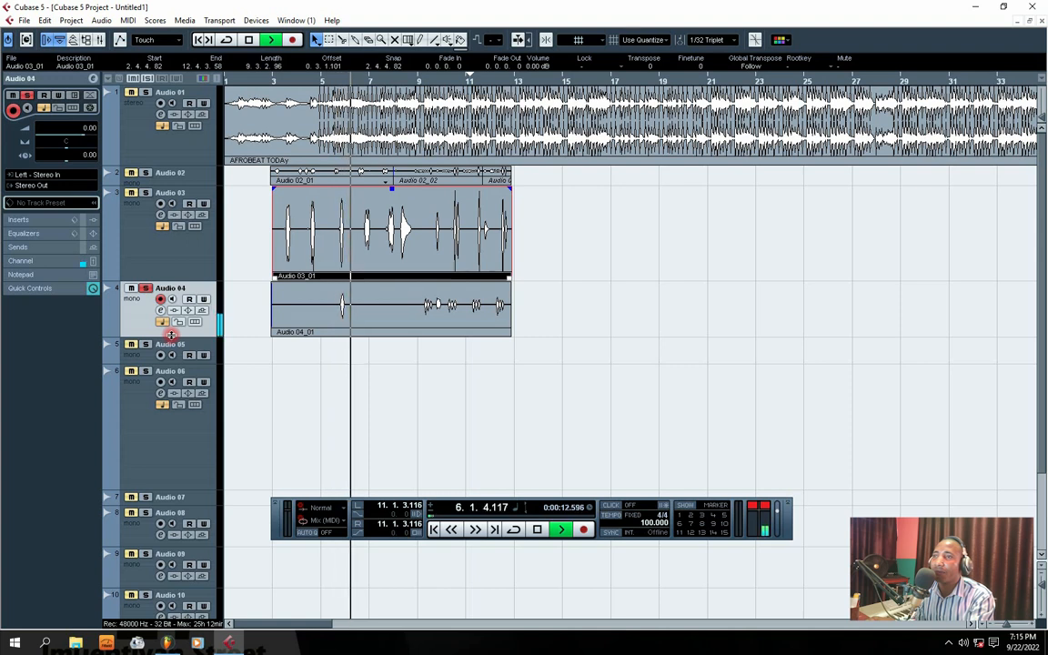
pyautogui.press('space')
# Move the Audio 04 track below Audio 05, switch off automation read on Audio 05, and return Audio 04 to its place.
pyautogui.moveTo(171, 333); pyautogui.dragTo(144, 393)
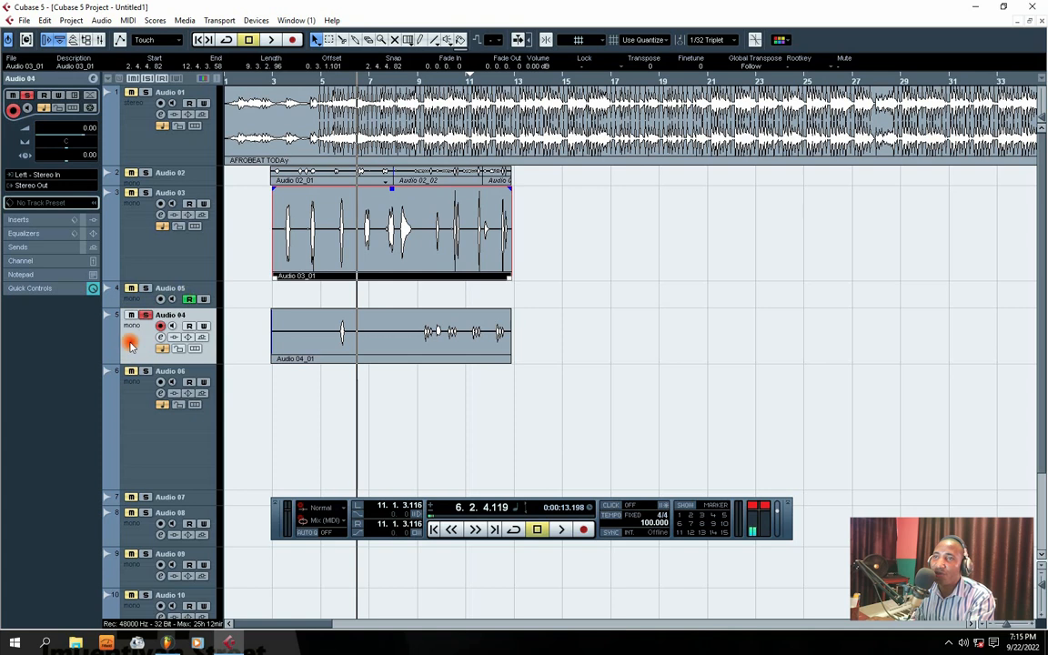
pyautogui.click(184, 288)
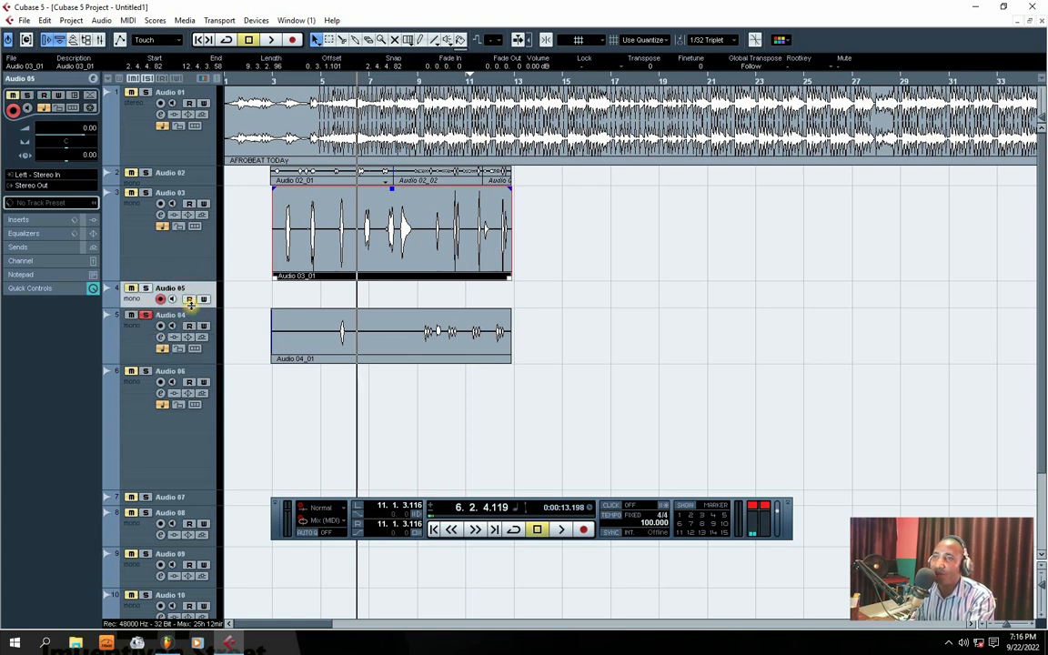
pyautogui.click(154, 336)
pyautogui.moveTo(159, 303); pyautogui.dragTo(160, 300)
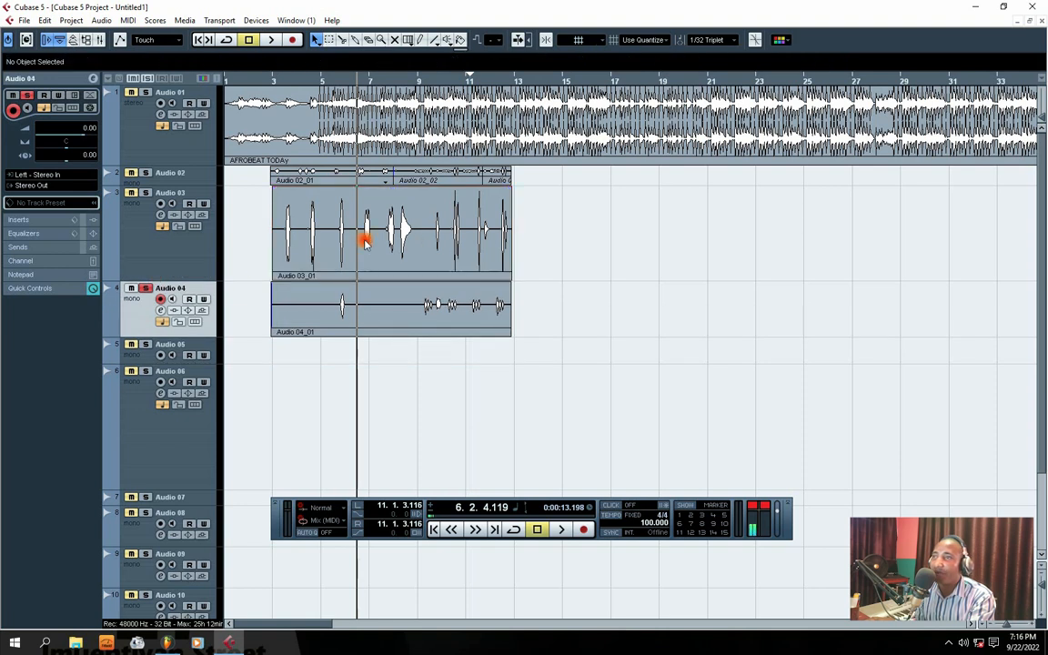
# Move the Audio 03 track below Audio 06 and return it to its place above Audio 04.
pyautogui.click(163, 260)
pyautogui.moveTo(241, 241); pyautogui.dragTo(148, 282)
pyautogui.moveTo(159, 324); pyautogui.dragTo(170, 428)
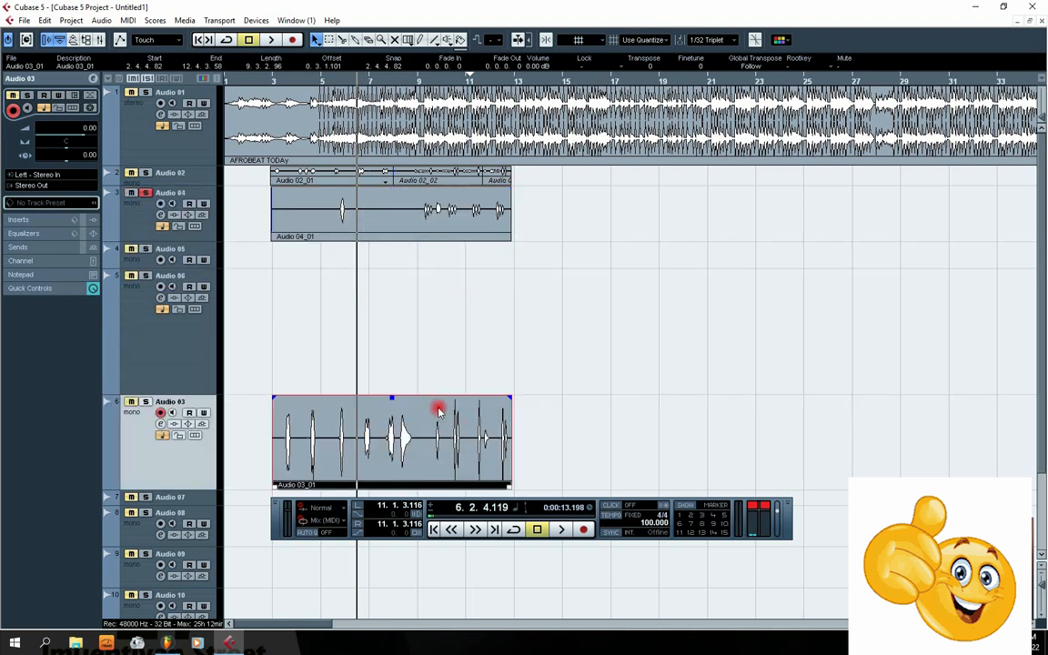
pyautogui.moveTo(169, 365); pyautogui.dragTo(263, 207)
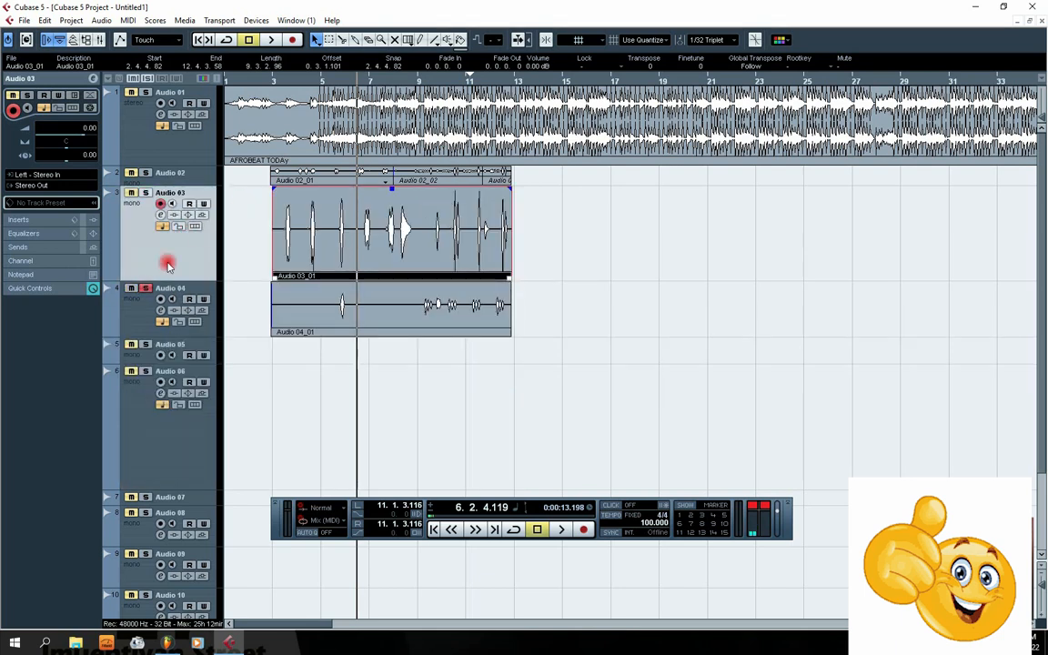
# Move the Audio 02 track below Audio 06 and return it to its place above Audio 03.
pyautogui.moveTo(178, 181); pyautogui.dragTo(210, 306)
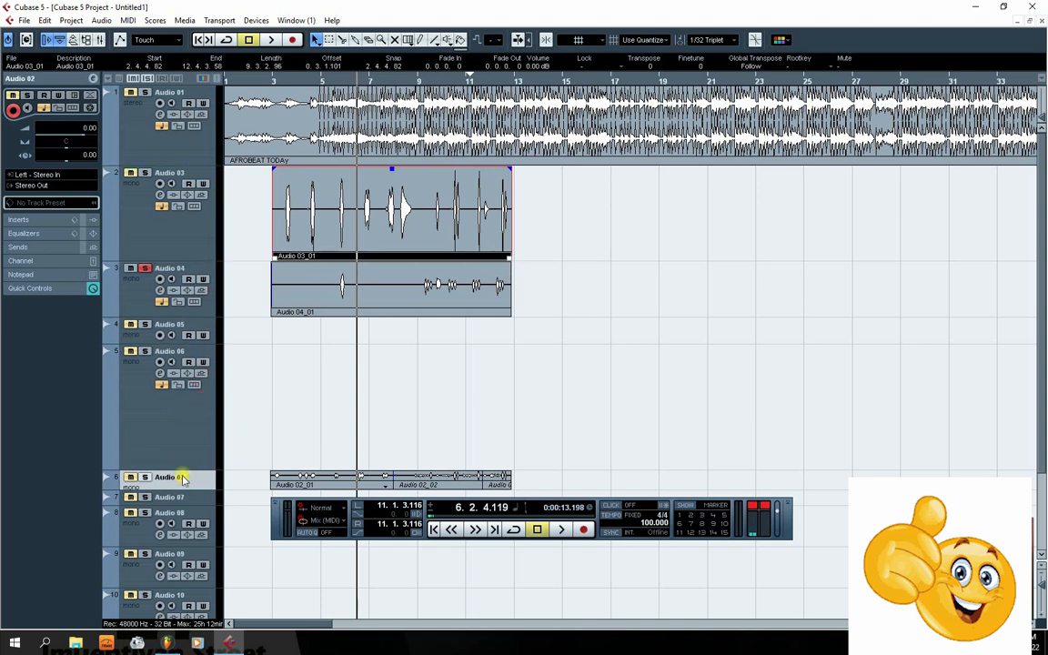
pyautogui.moveTo(201, 242); pyautogui.dragTo(201, 238)
pyautogui.click(656, 239)
pyautogui.click(299, 253)
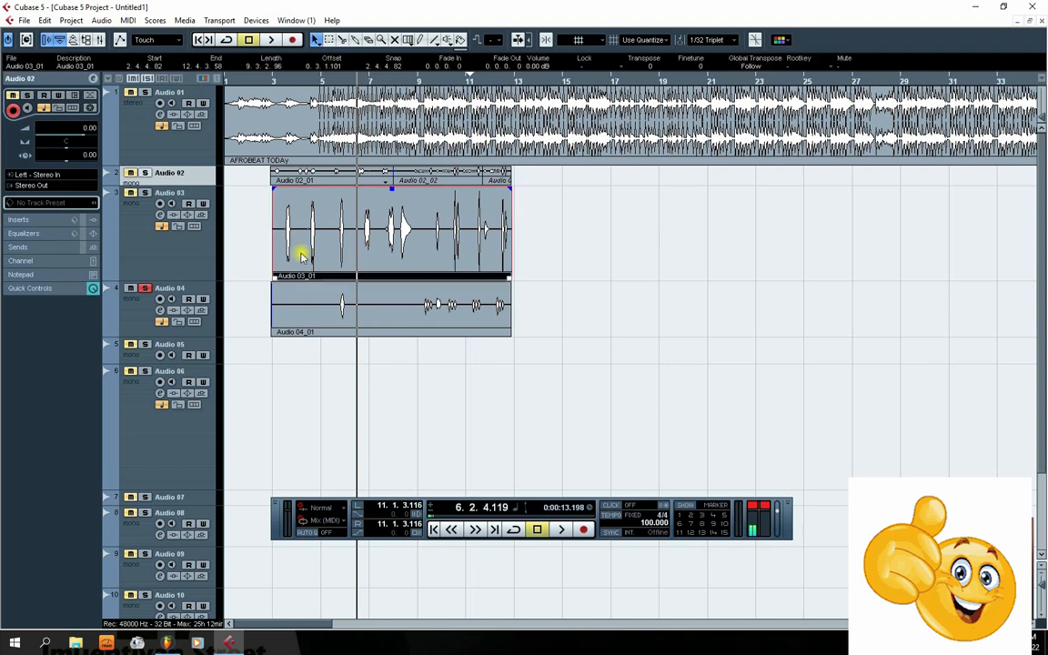
# Move the Audio 03 track down past Audio 04, return it to its original place, and select the Audio 04 track.
pyautogui.click(180, 271)
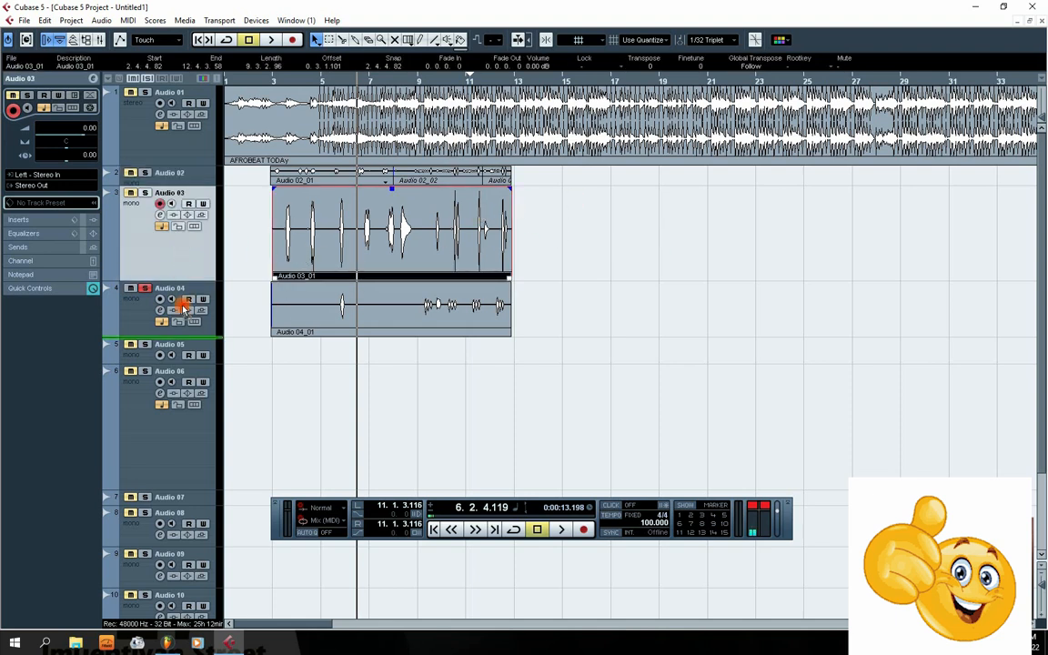
pyautogui.moveTo(182, 307); pyautogui.dragTo(261, 323)
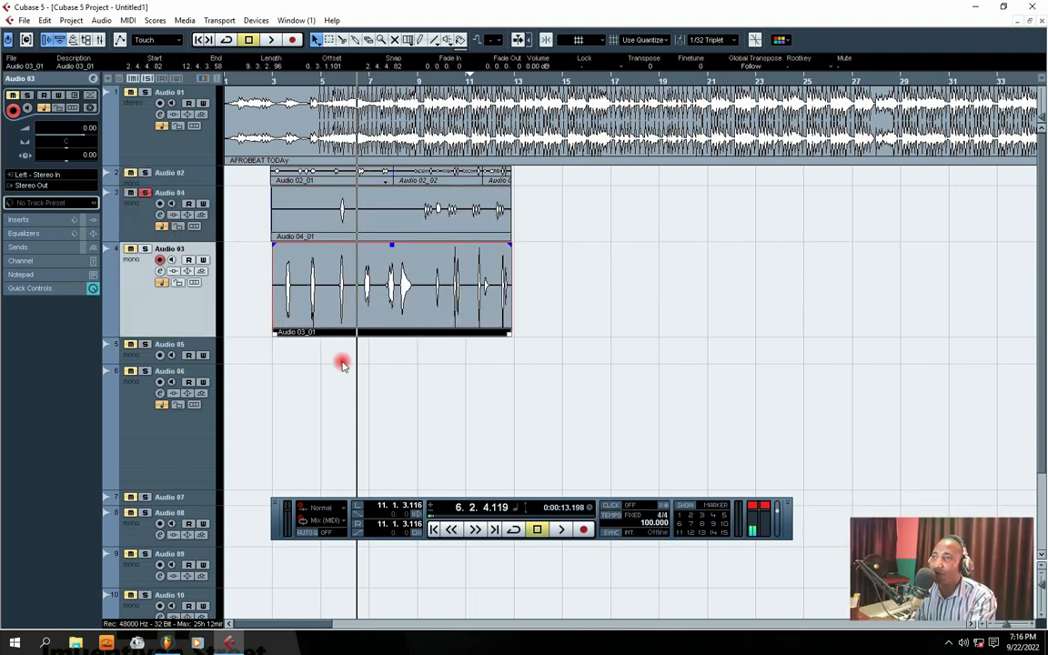
pyautogui.moveTo(157, 353); pyautogui.dragTo(156, 459)
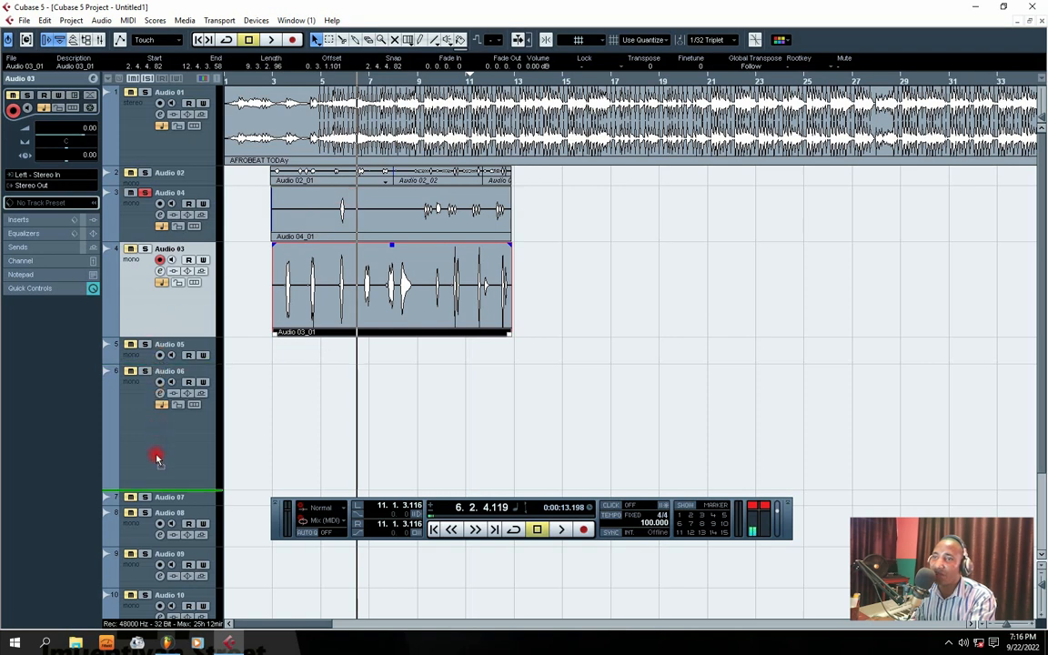
pyautogui.moveTo(156, 504); pyautogui.dragTo(178, 173)
pyautogui.click(132, 307)
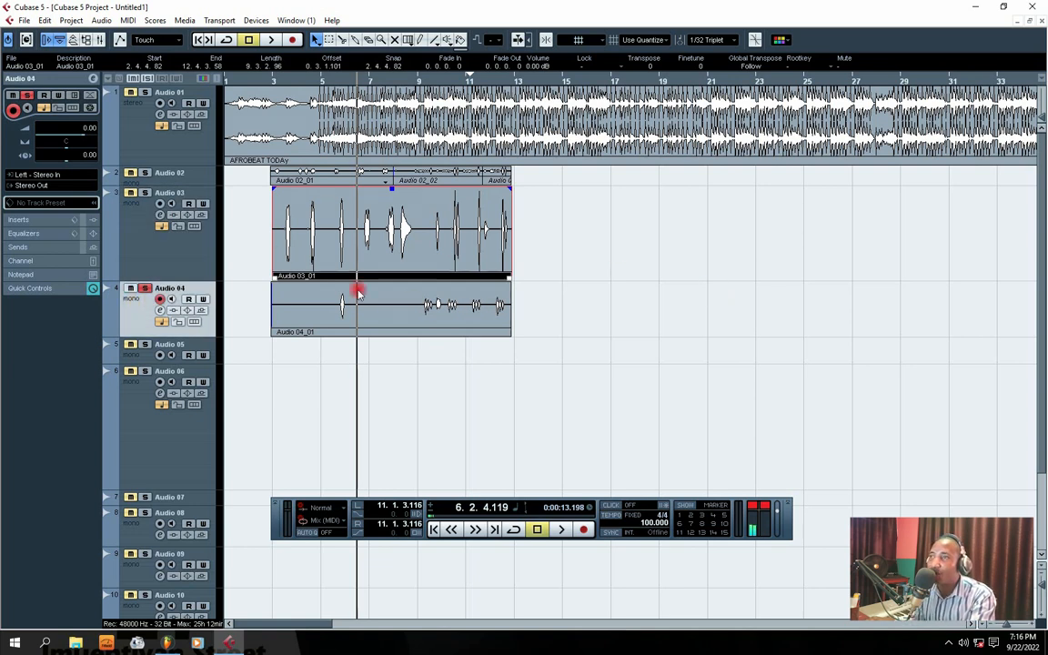
# Select the Audio 03 track, move the Audio 04_01 event down to the Audio 06 track, and hide the Transport panel.
pyautogui.click(267, 269)
pyautogui.click(125, 257)
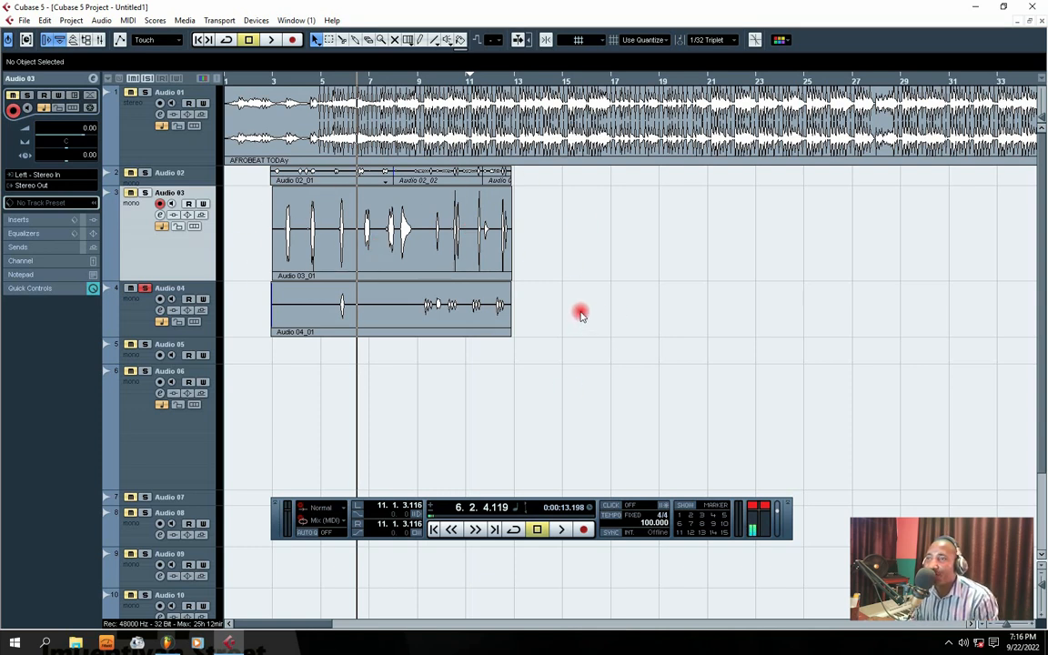
pyautogui.click(390, 309)
pyautogui.moveTo(386, 329); pyautogui.dragTo(381, 482)
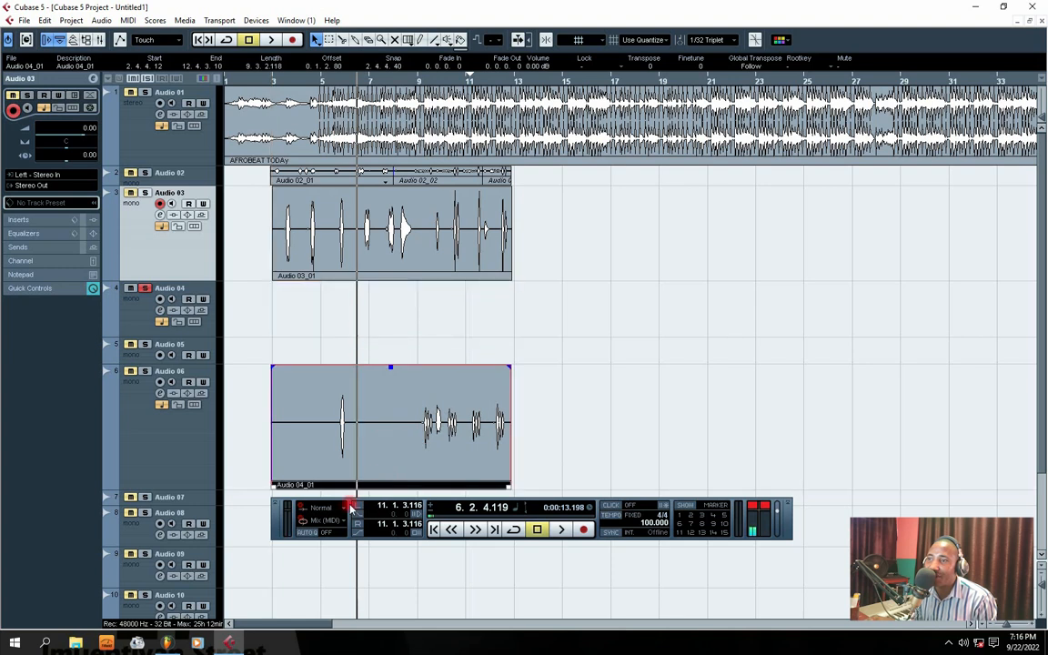
pyautogui.press('F2')
# Try shifting the Audio 04_01 event along the Audio 06 track, and undo all its moves back to the Audio 04 track.
pyautogui.moveTo(361, 439); pyautogui.dragTo(673, 397)
pyautogui.moveTo(737, 405); pyautogui.dragTo(421, 419)
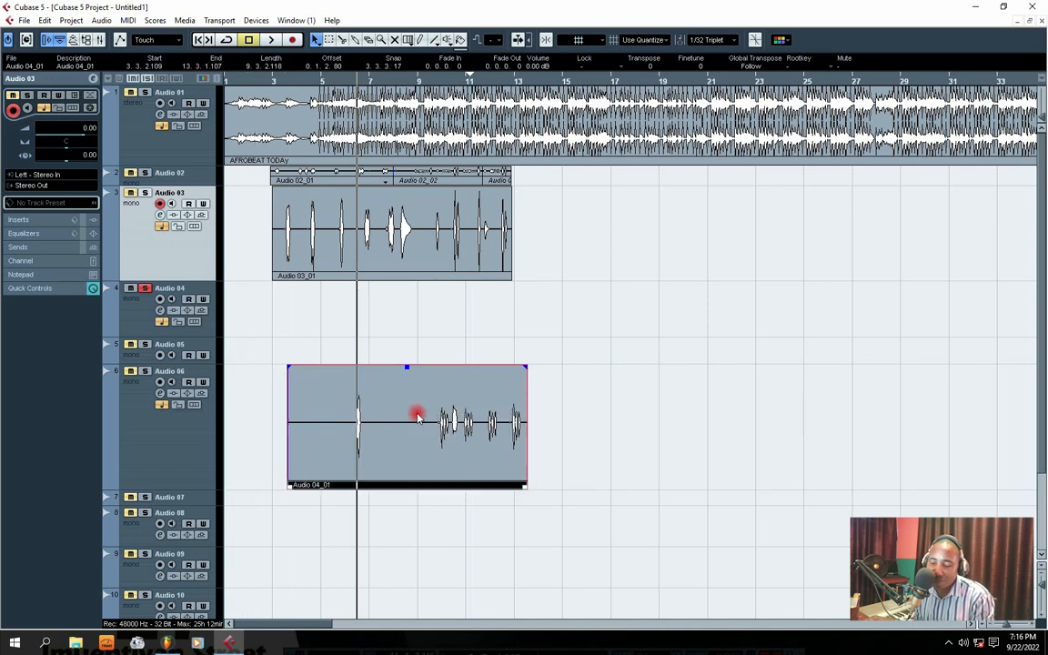
pyautogui.hotkey('ctrl', 'z')
pyautogui.hotkey('ctrl', 'z')
pyautogui.hotkey('ctrl', 'z')
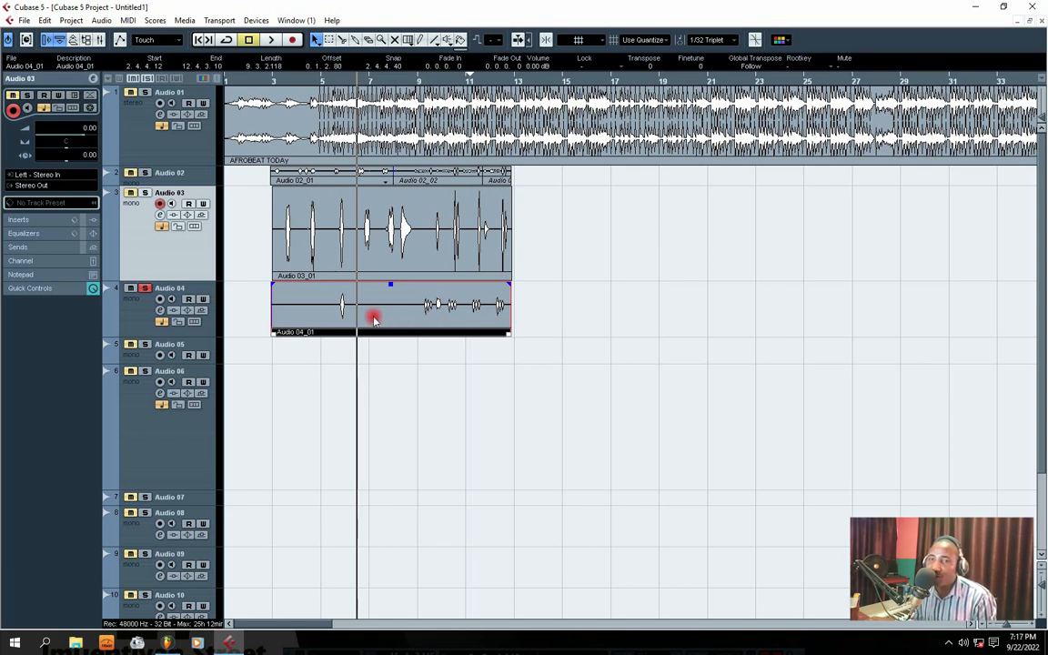
# Move the Audio 04_01 event down to the Audio 08 track, keeping its start time, and briefly start and stop playback.
pyautogui.moveTo(383, 309); pyautogui.dragTo(380, 526)
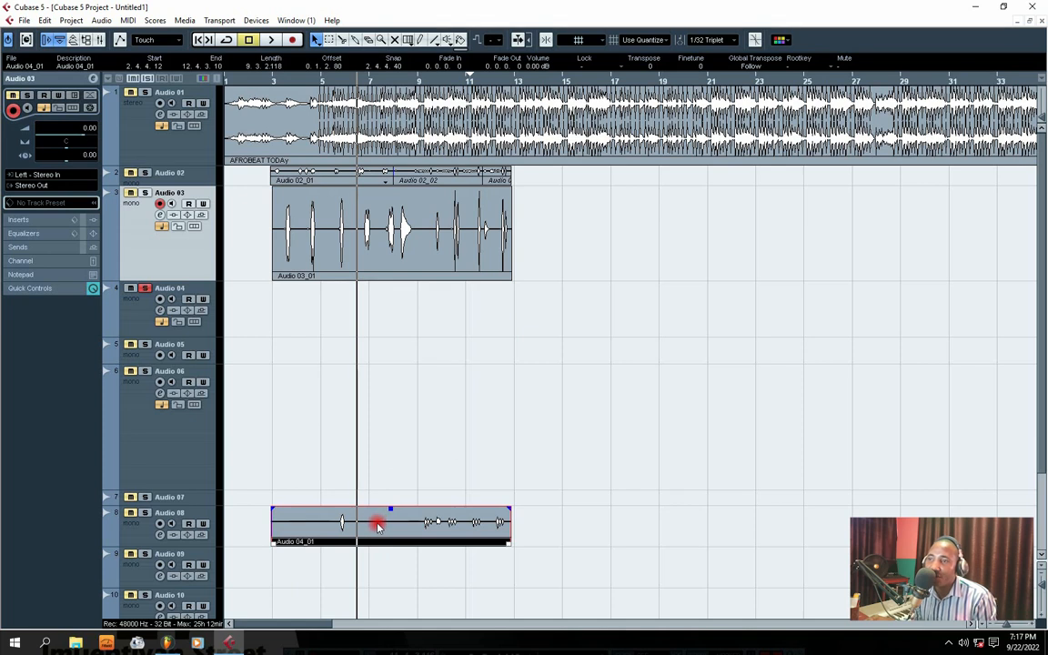
pyautogui.press('space')
pyautogui.press('space')
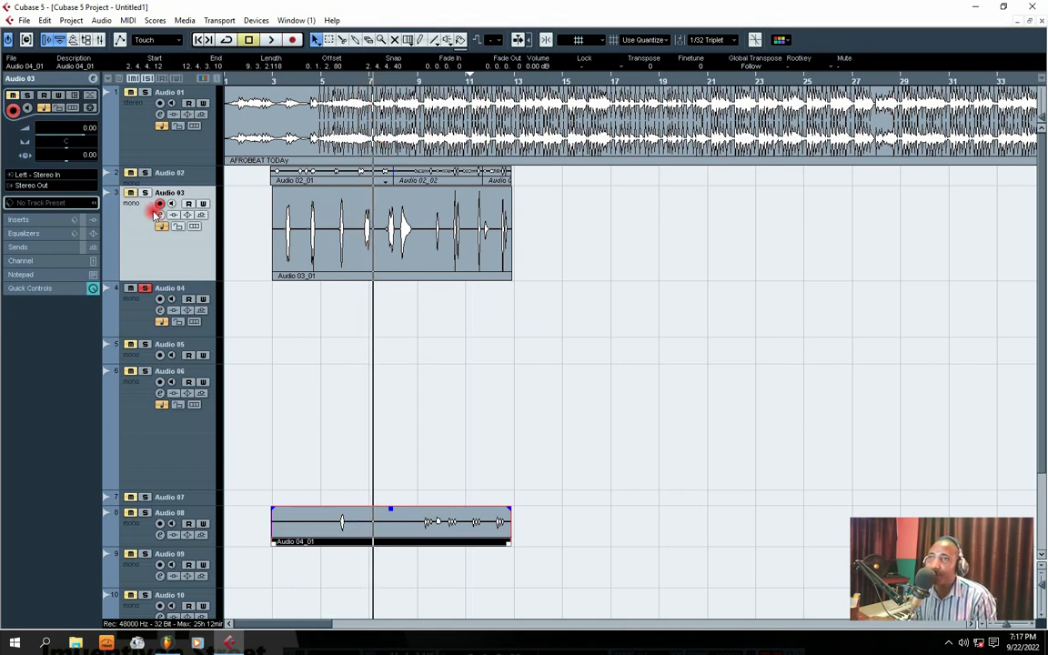
# Clear all solos and mutes, play from about bar 7 until past bar 9, and select the Audio 08 track.
pyautogui.press('space')
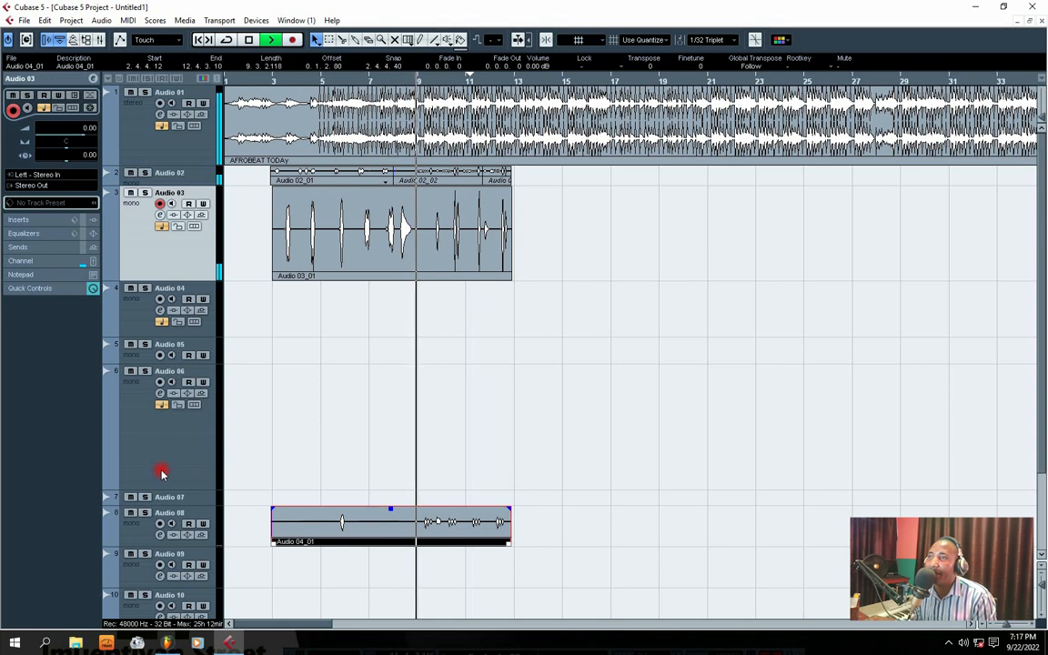
pyautogui.press('space')
pyautogui.click(145, 523)
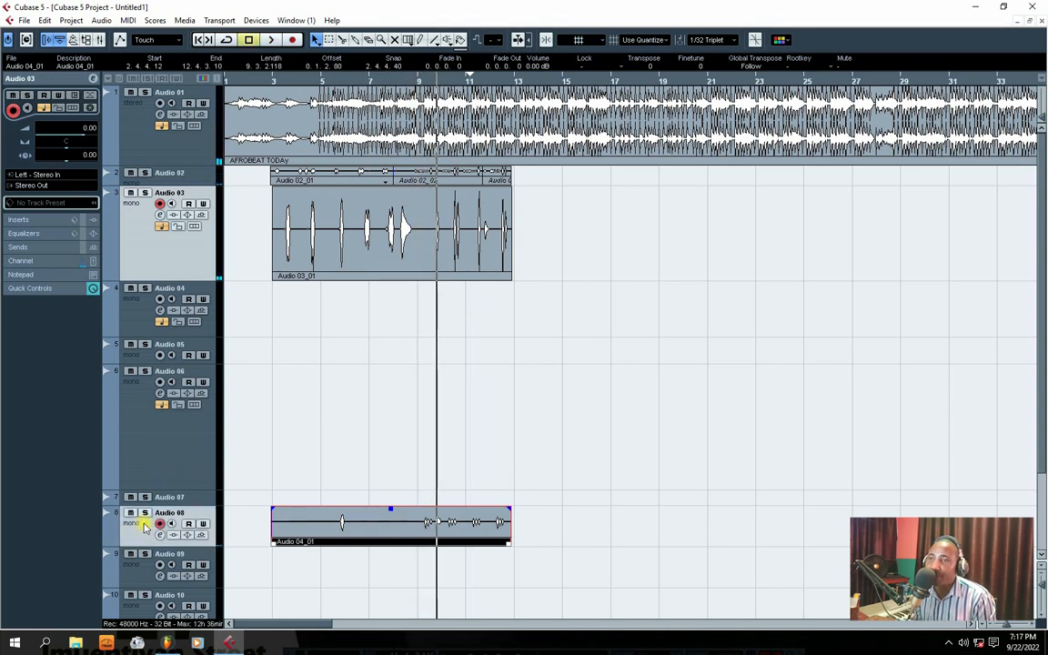
# Move the Audio 04_01 event from the Audio 08 track back up to the Audio 04 track, keeping its start time.
pyautogui.click(151, 235)
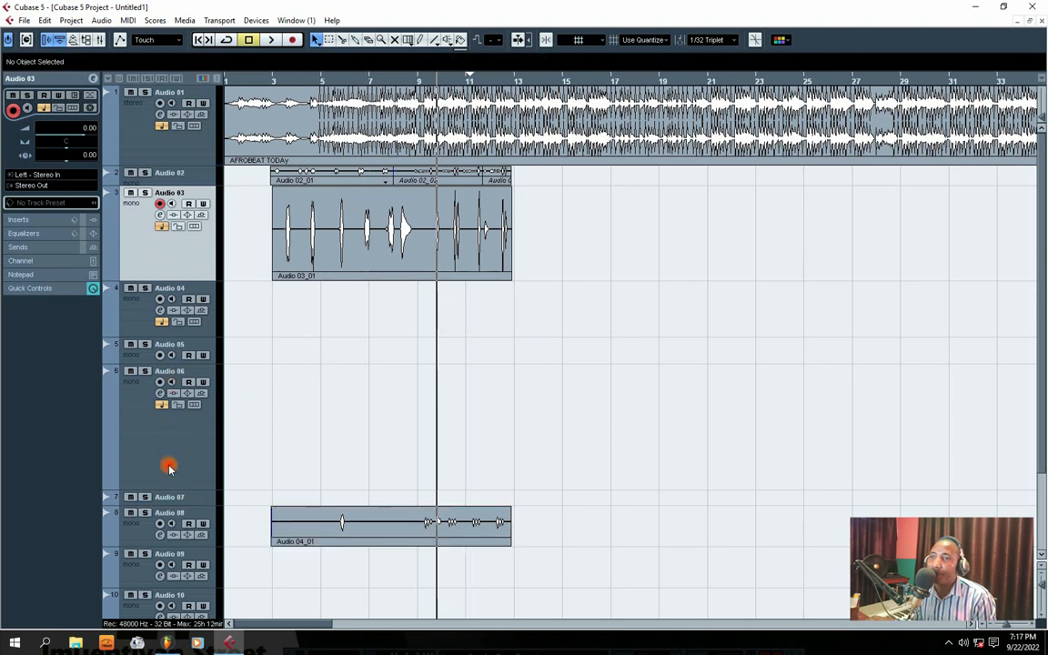
pyautogui.click(143, 535)
pyautogui.moveTo(349, 520); pyautogui.dragTo(358, 309)
pyautogui.click(698, 271)
# Select the Audio 03 track and start playback from about bar 3.
pyautogui.click(182, 237)
pyautogui.click(284, 81)
pyautogui.press('space')
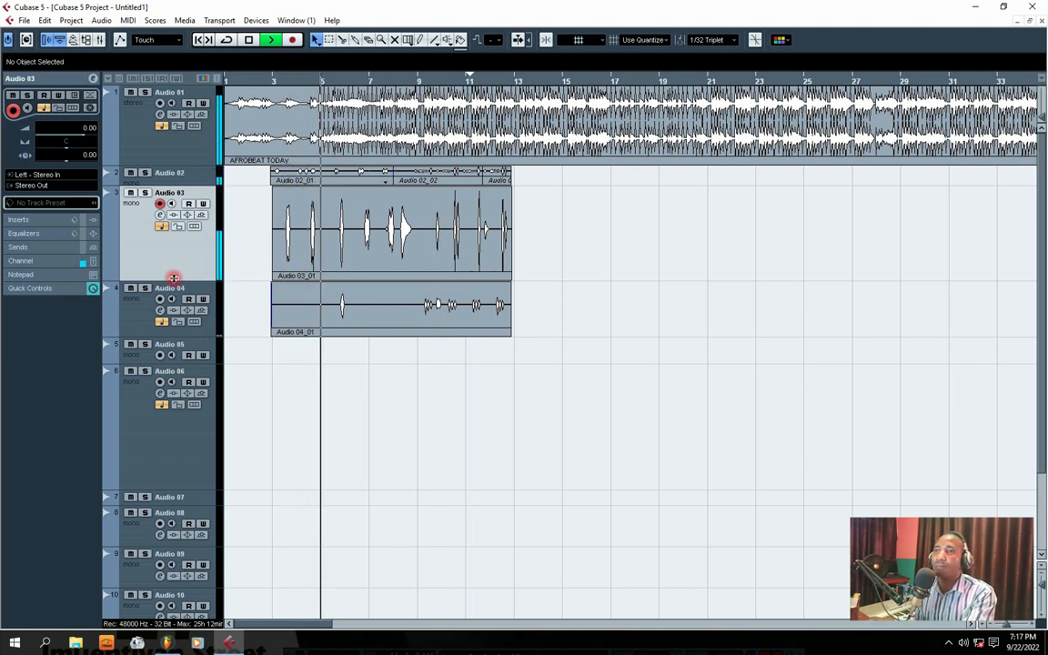
# During playback, collapse the Audio 03 and Audio 04 tracks and make Audio 04 taller again.
pyautogui.moveTo(174, 275); pyautogui.dragTo(169, 206)
pyautogui.click(144, 254)
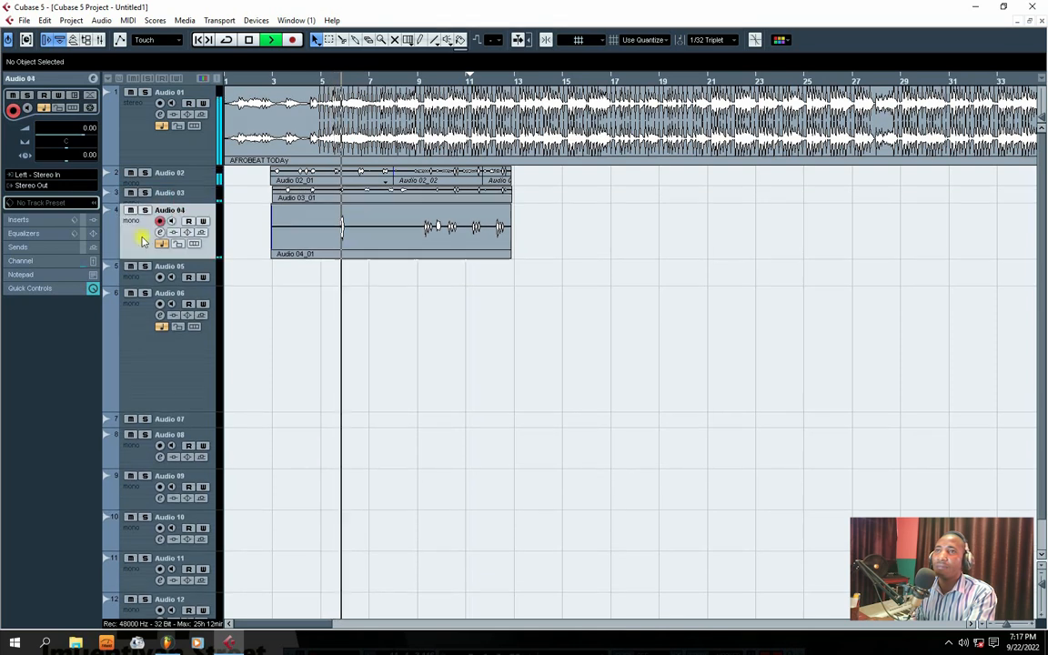
pyautogui.moveTo(144, 256); pyautogui.dragTo(136, 219)
pyautogui.click(154, 272)
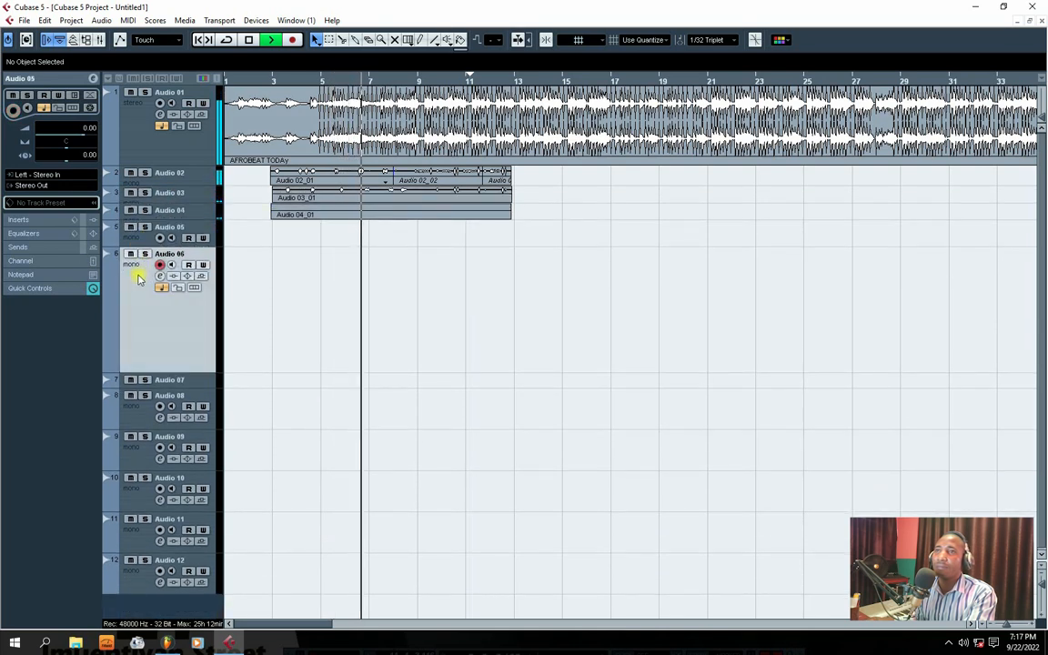
pyautogui.click(197, 212)
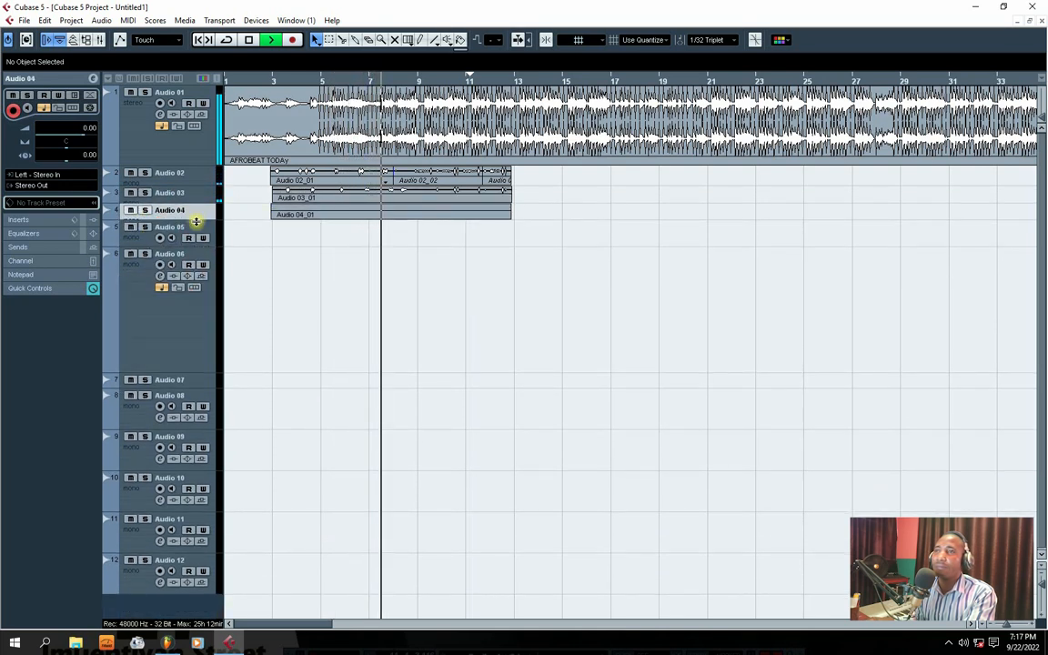
pyautogui.click(199, 198)
pyautogui.click(139, 246)
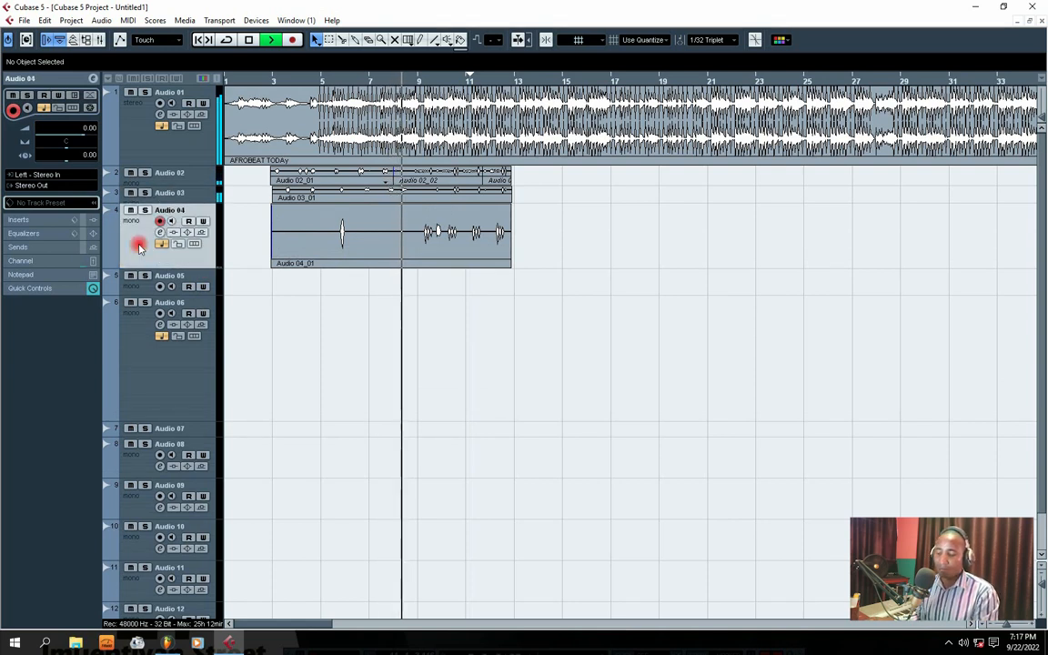
# Increase the heights of the Audio 03 and Audio 02 tracks to show their waveforms during playback.
pyautogui.press('h')
pyautogui.press('h')
pyautogui.press('h')
pyautogui.press('h')
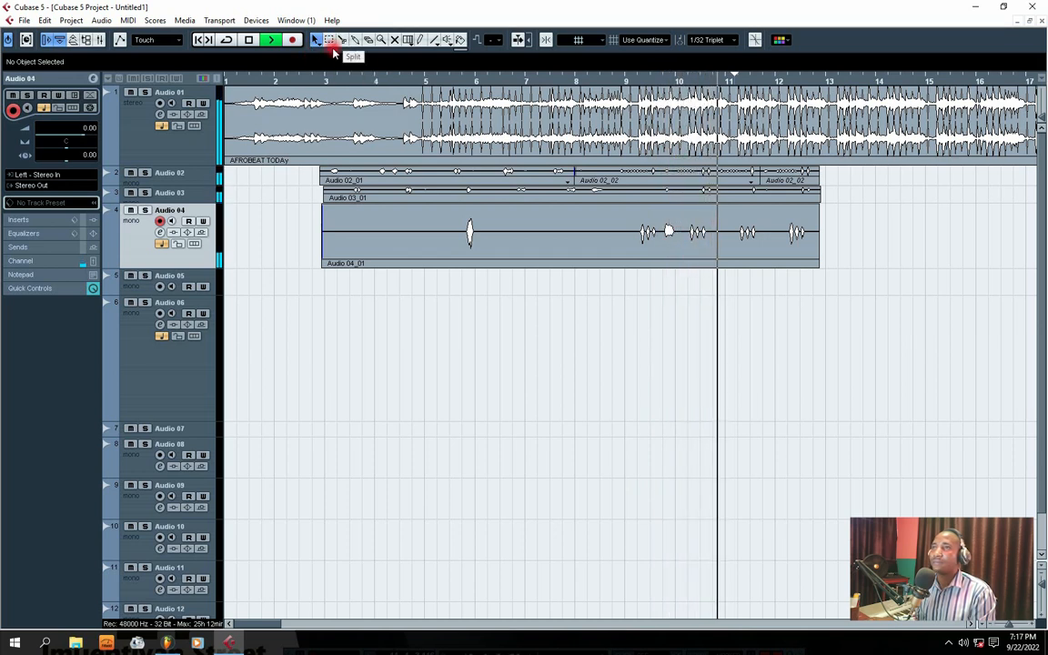
pyautogui.click(182, 198)
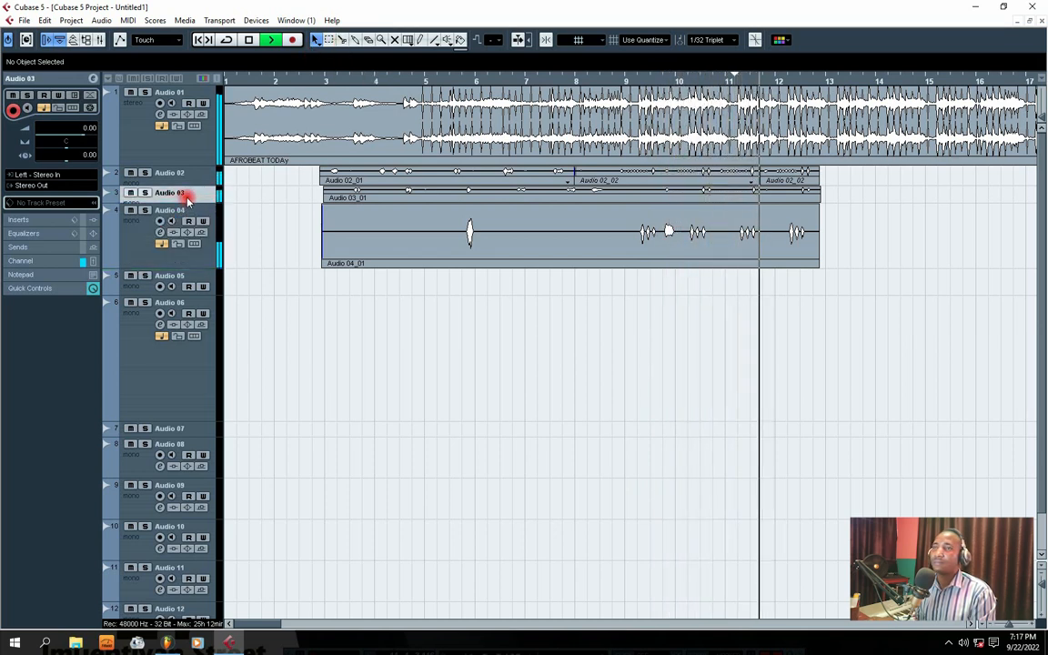
pyautogui.moveTo(188, 211); pyautogui.dragTo(190, 238)
pyautogui.moveTo(194, 186); pyautogui.dragTo(198, 204)
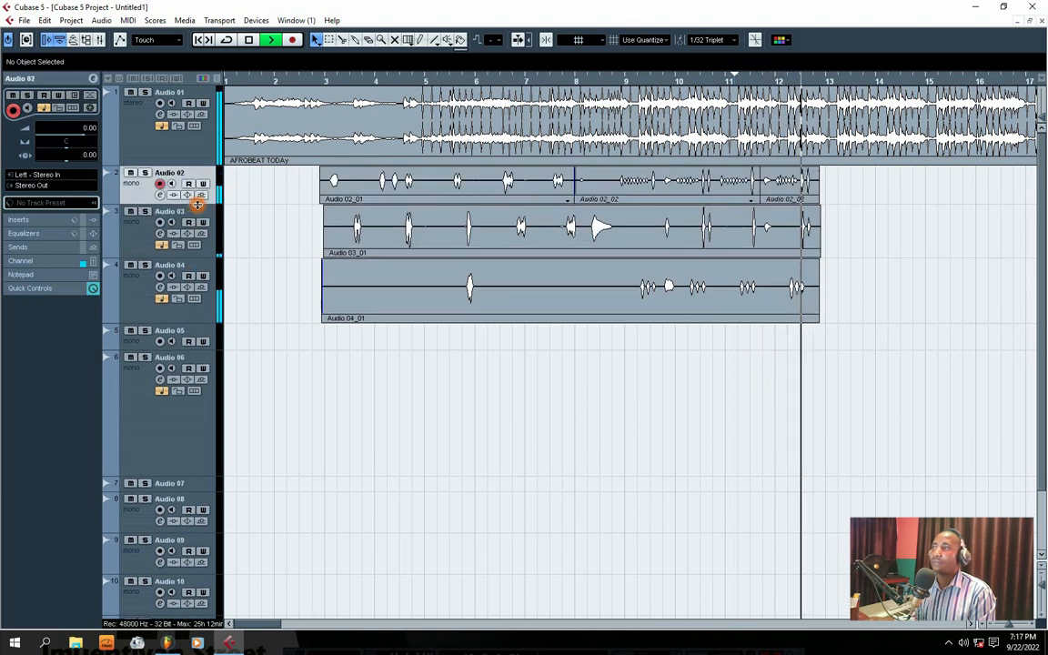
# Stop playback and collapse the Audio 03 and Audio 04 tracks to a narrow height.
pyautogui.press('space')
pyautogui.click(141, 228)
pyautogui.click(134, 197)
pyautogui.click(137, 238)
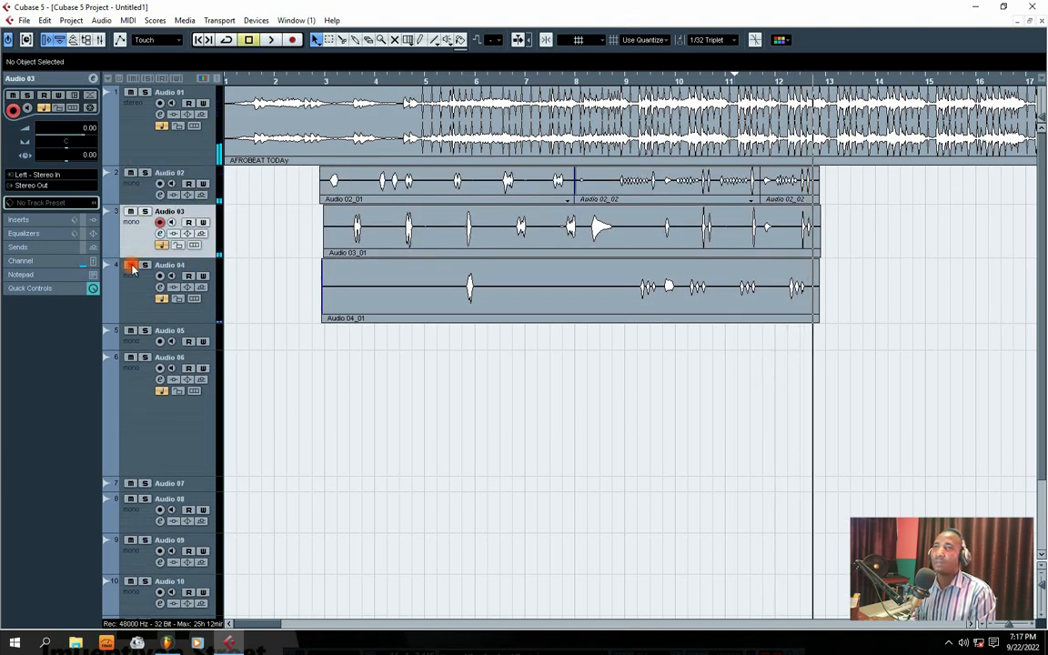
pyautogui.moveTo(135, 254); pyautogui.dragTo(133, 205)
pyautogui.click(127, 234)
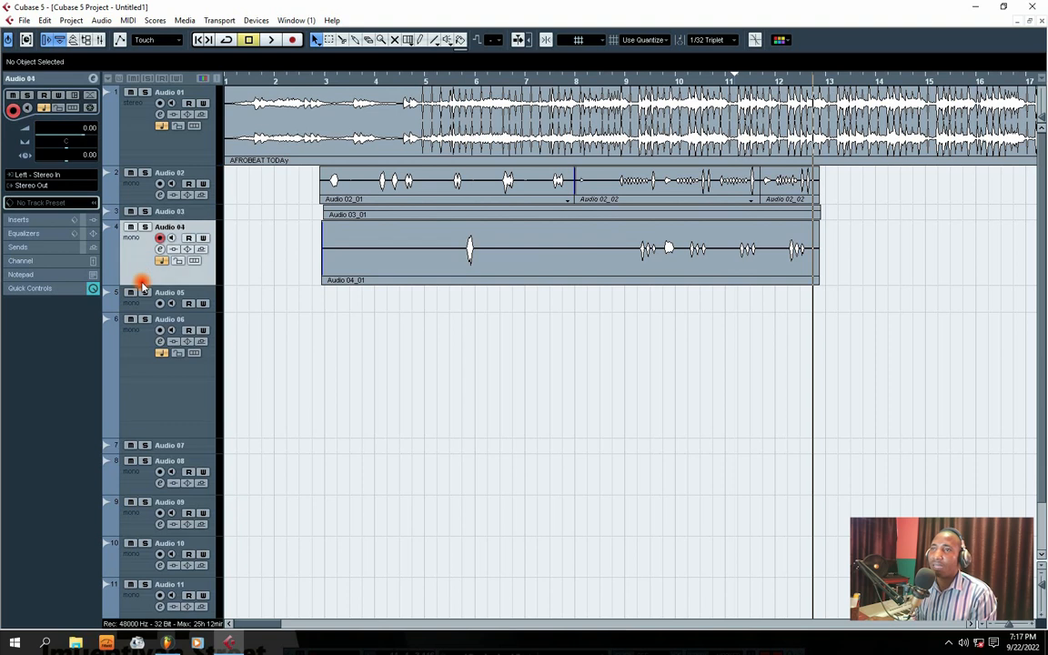
pyautogui.moveTo(149, 283); pyautogui.dragTo(154, 236)
pyautogui.click(141, 269)
# Collapse the Audio 02 track to its minimum height.
pyautogui.press('g')
pyautogui.press('g')
pyautogui.press('g')
pyautogui.press('g')
pyautogui.press('g')
pyautogui.press('g')
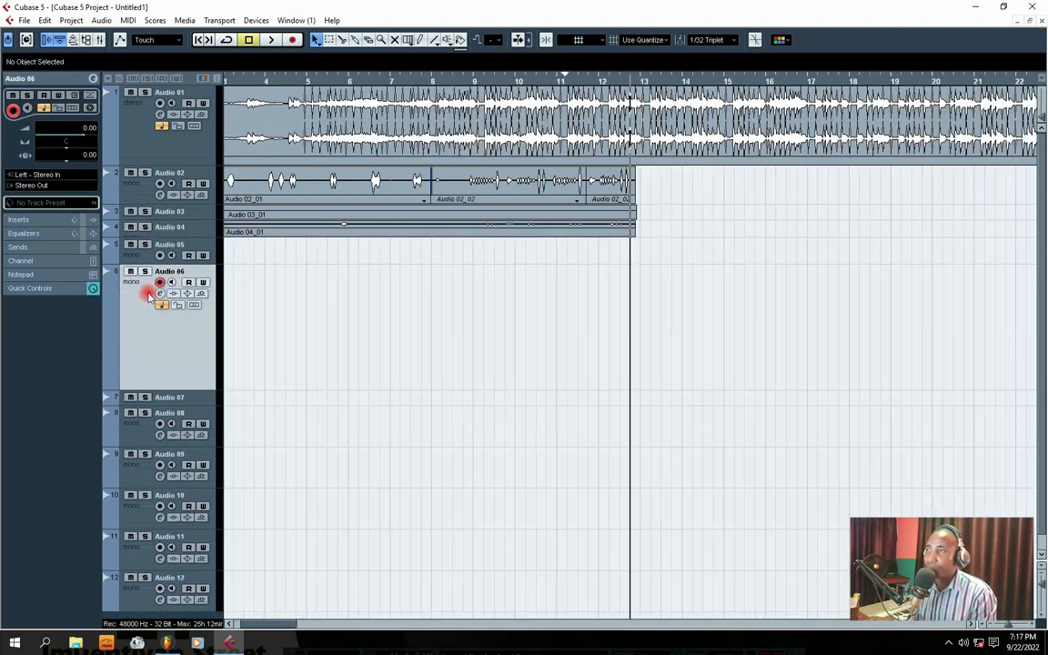
pyautogui.click(141, 198)
pyautogui.moveTo(143, 202); pyautogui.dragTo(145, 182)
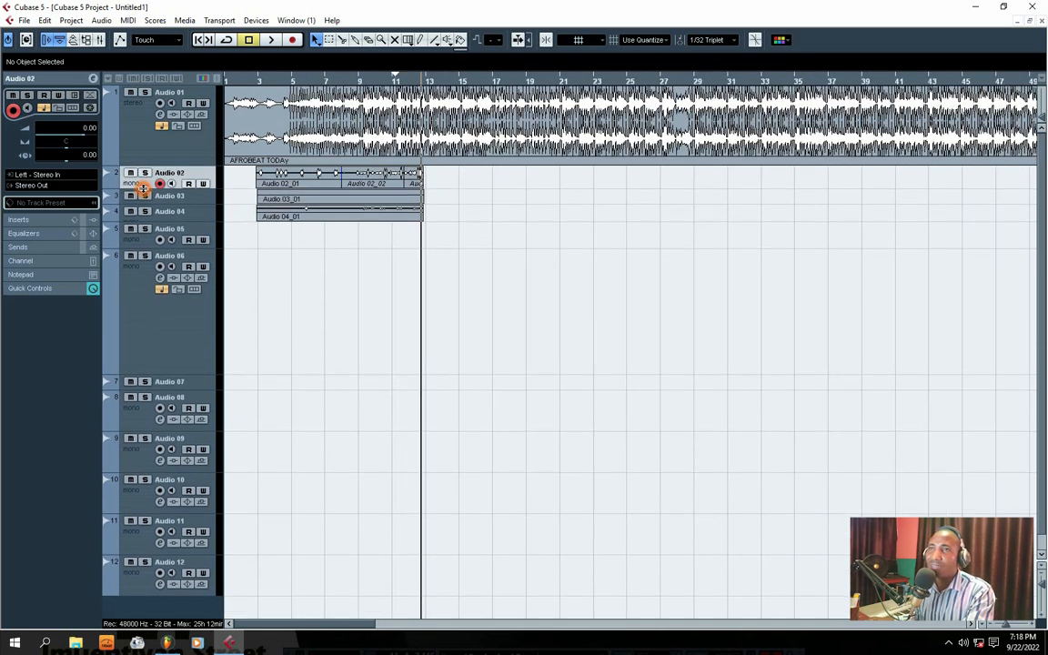
pyautogui.click(171, 186)
pyautogui.click(174, 175)
pyautogui.click(180, 152)
pyautogui.click(180, 174)
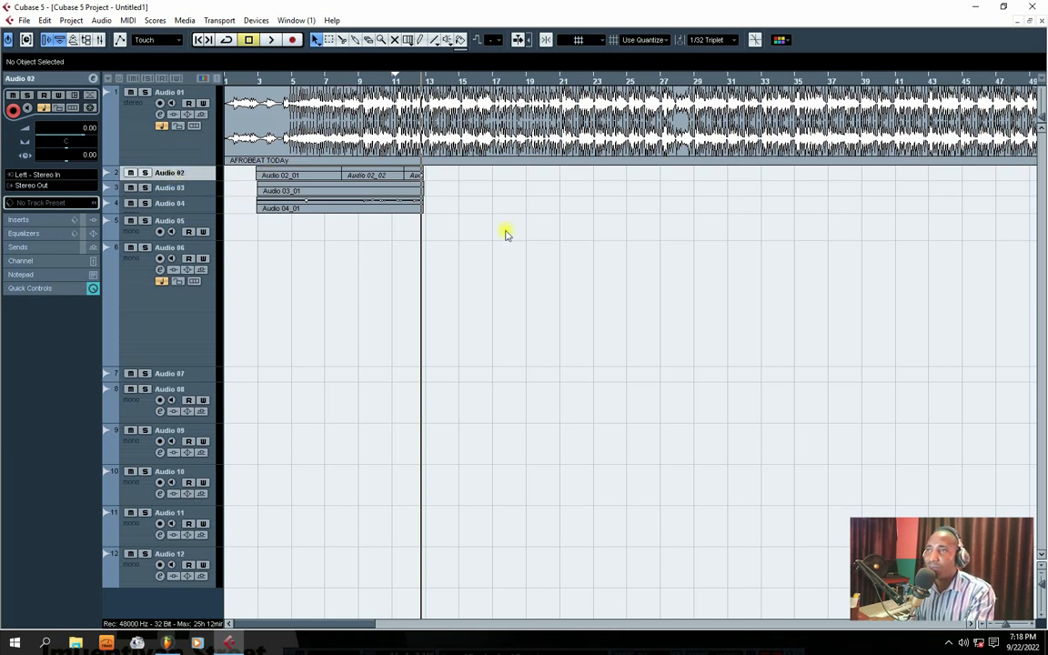
# Select the Audio 01 track, extend the locator range from bar 1 to the beat's end, and pull its end back to about bar 17.
pyautogui.click(179, 155)
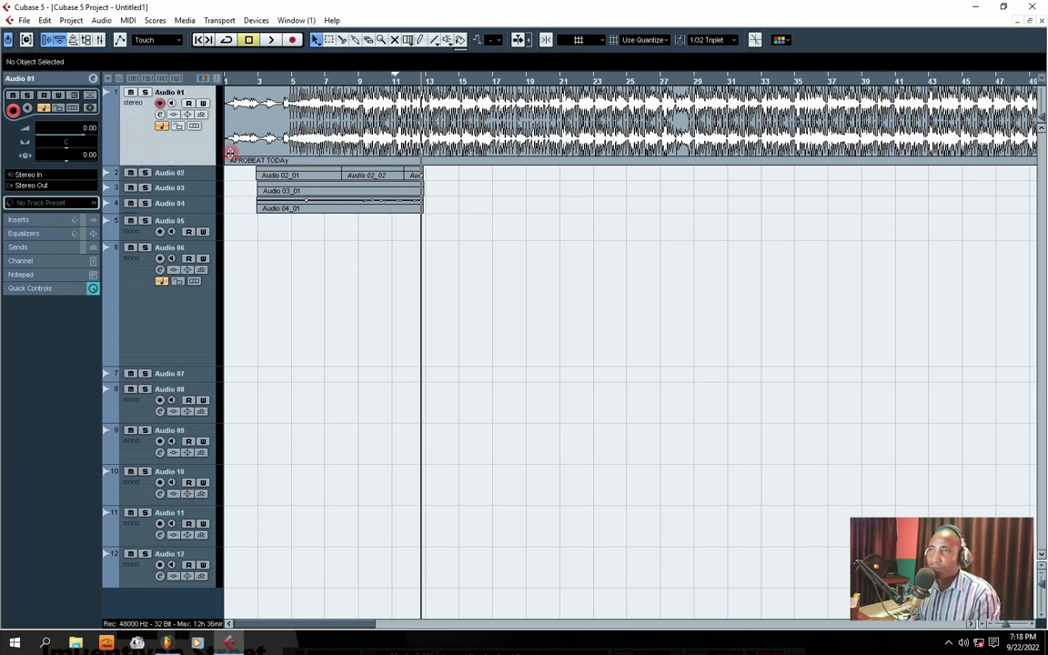
pyautogui.press('g')
pyautogui.press('g')
pyautogui.press('g')
pyautogui.press('g')
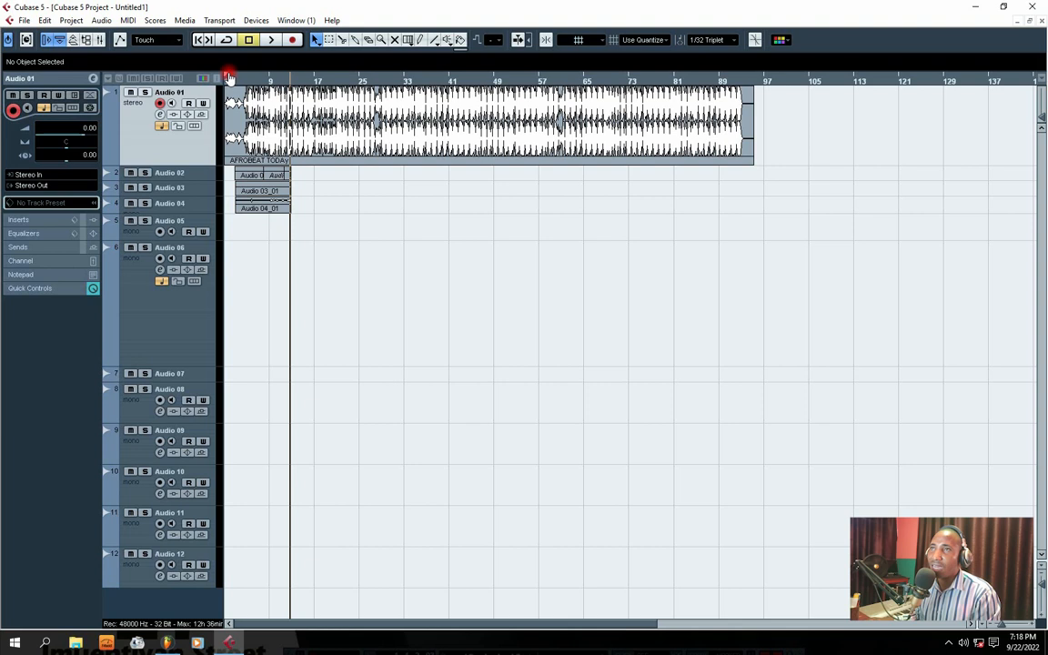
pyautogui.moveTo(235, 77); pyautogui.dragTo(312, 114)
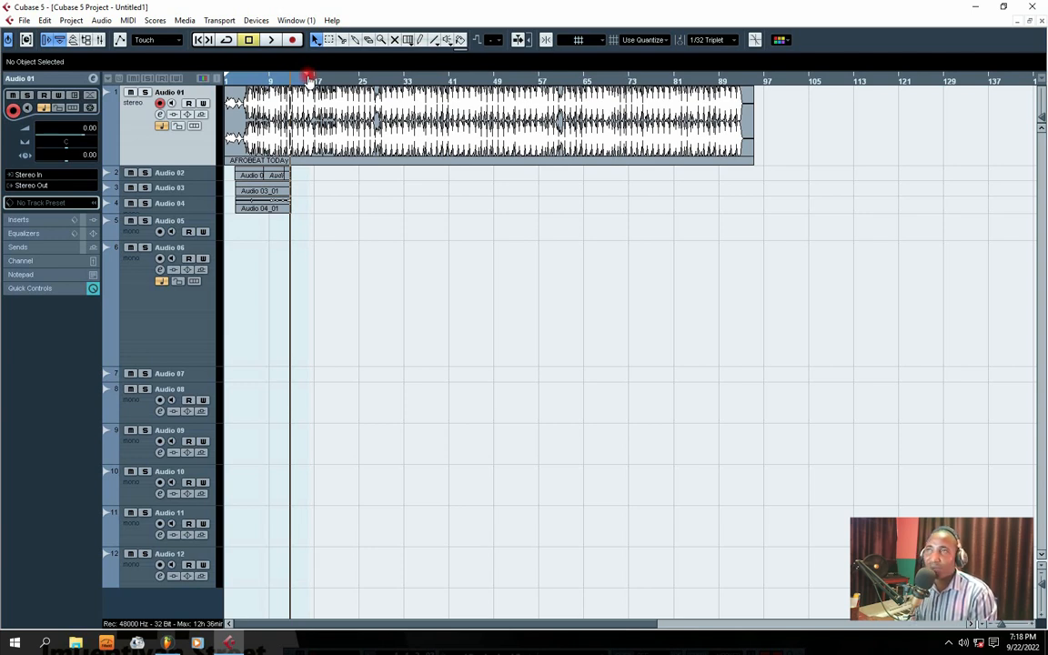
pyautogui.moveTo(307, 73)
pyautogui.mouseDown()
pyautogui.moveTo(328, 83)
pyautogui.moveTo(756, 115)
pyautogui.mouseUp()
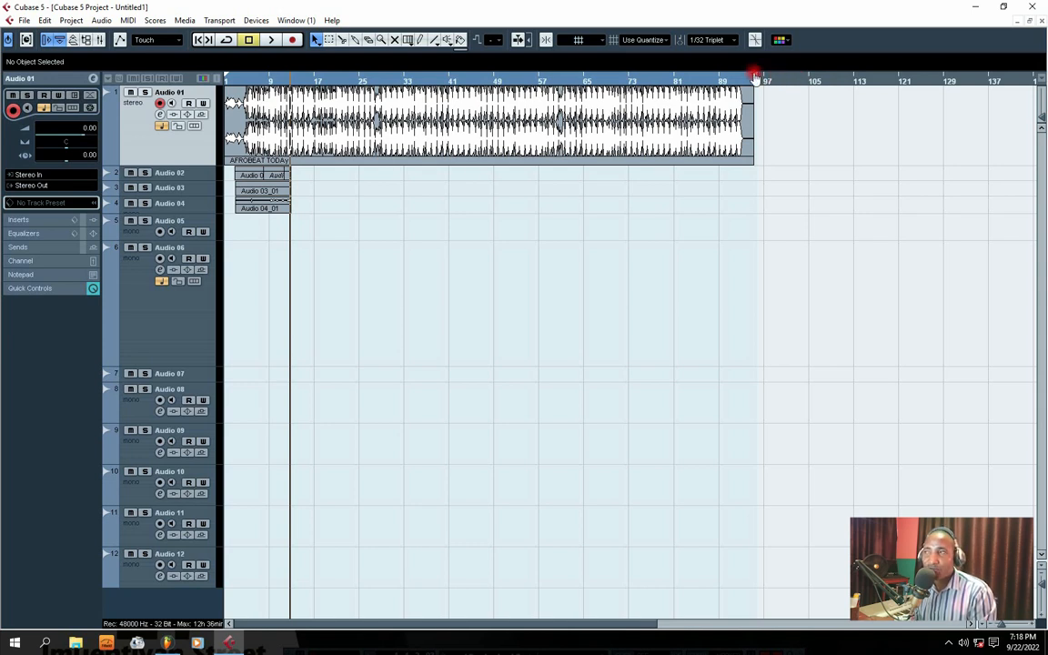
pyautogui.moveTo(755, 79); pyautogui.dragTo(345, 81)
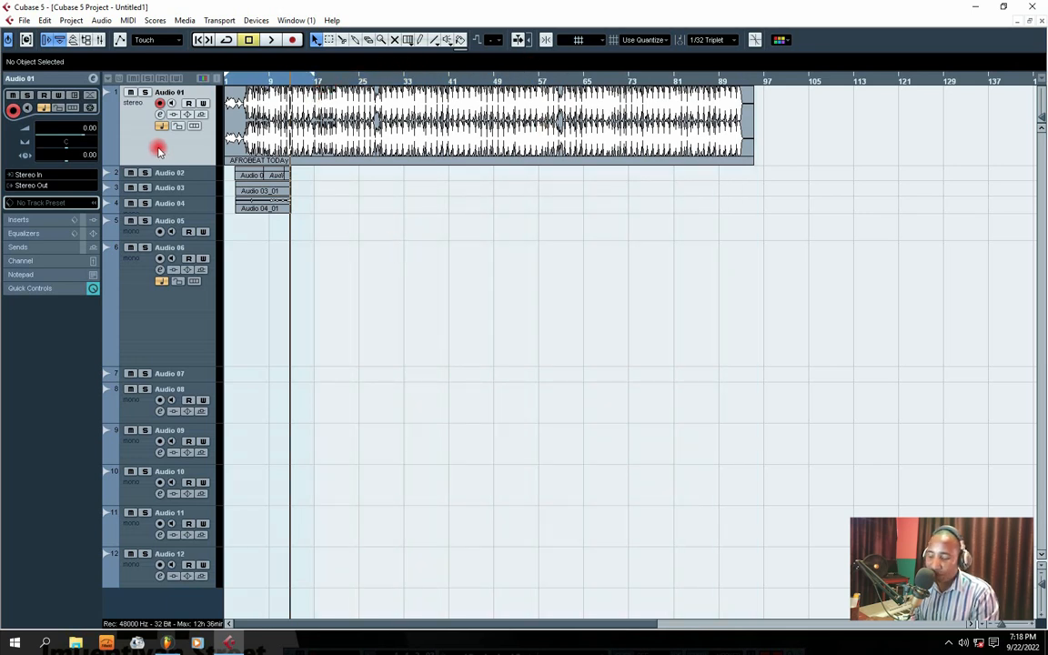
# Shorten the locator range to end at about bar 14.5 and reduce the Audio 01 track's height.
pyautogui.press('h')
pyautogui.press('h')
pyautogui.press('h')
pyautogui.press('h')
pyautogui.press('h')
pyautogui.press('h')
pyautogui.press('h')
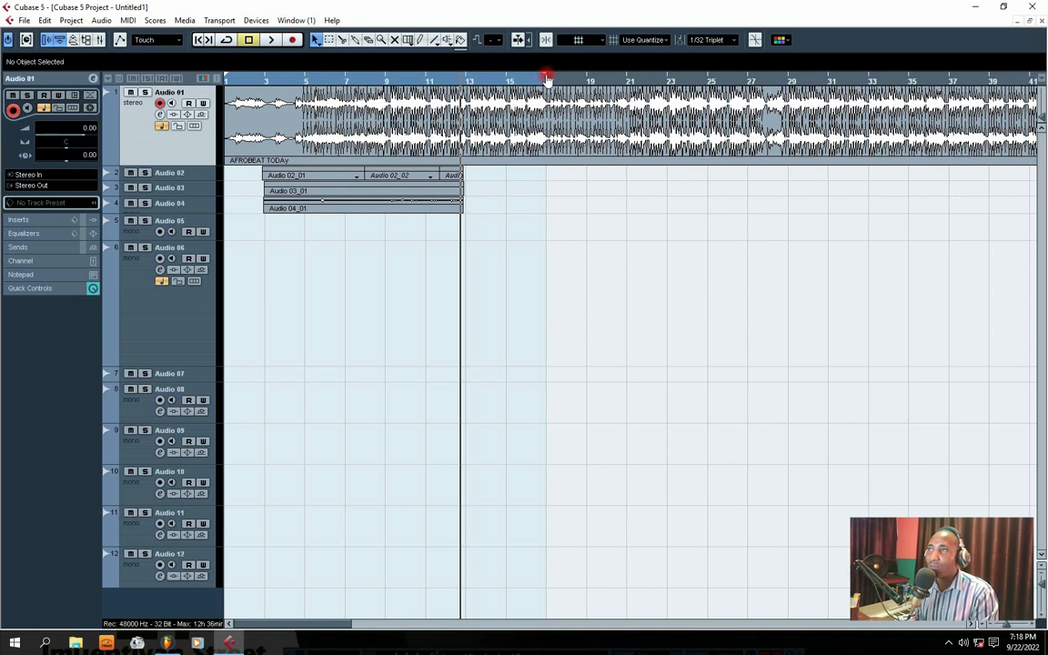
pyautogui.moveTo(154, 163); pyautogui.dragTo(158, 106)
pyautogui.click(162, 292)
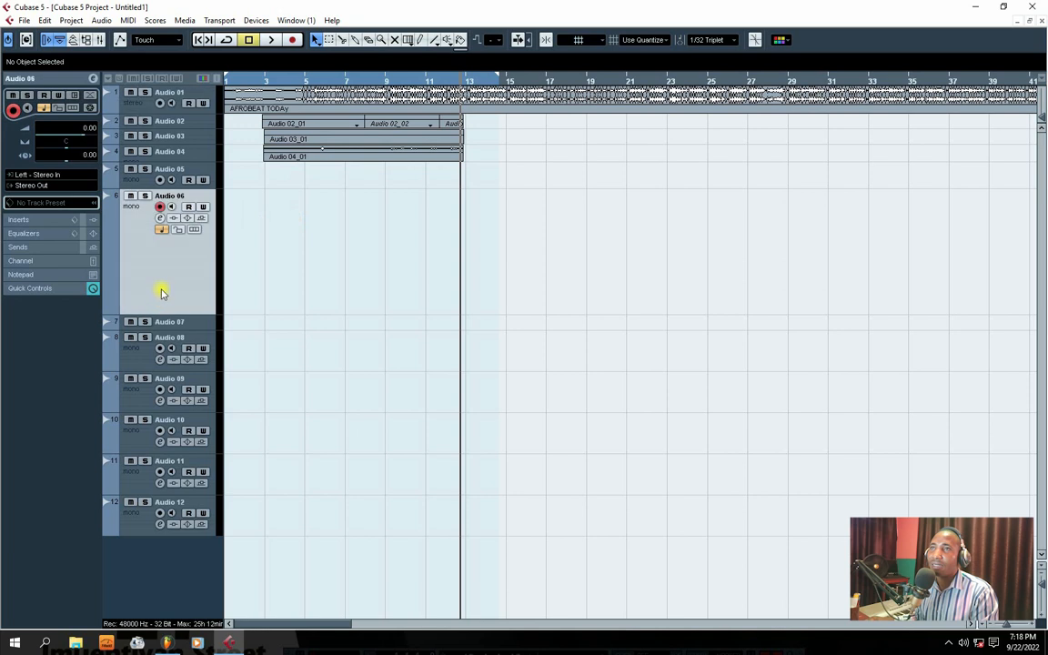
# Open the Export Audio Mixdown settings and browse to the Desktop for the export path.
pyautogui.click(23, 20)
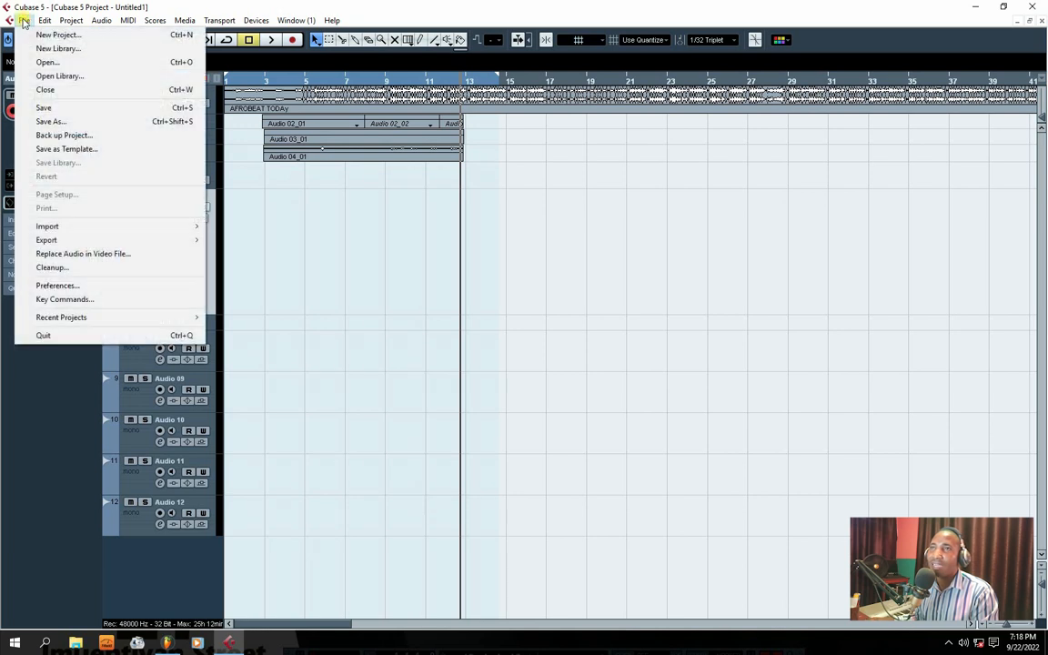
pyautogui.moveTo(46, 239)
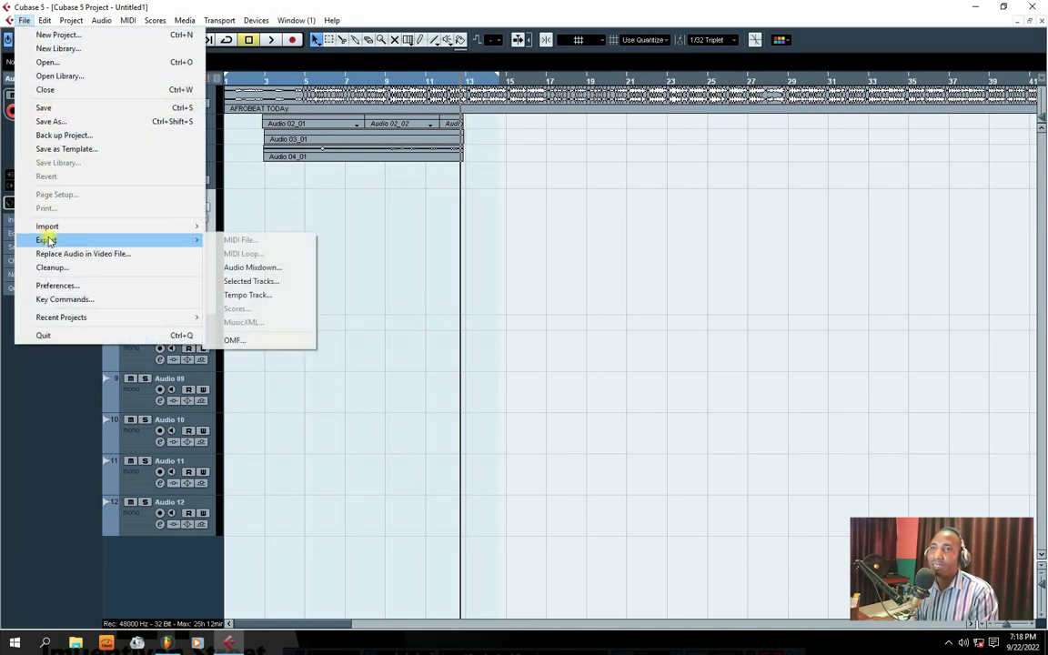
pyautogui.click(271, 269)
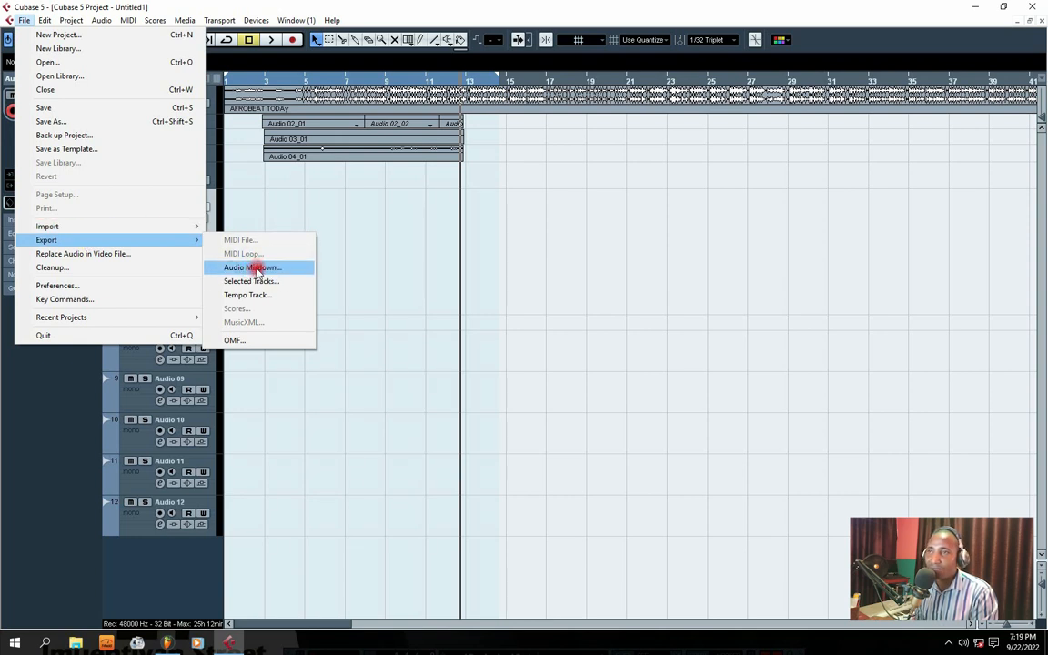
pyautogui.click(254, 267)
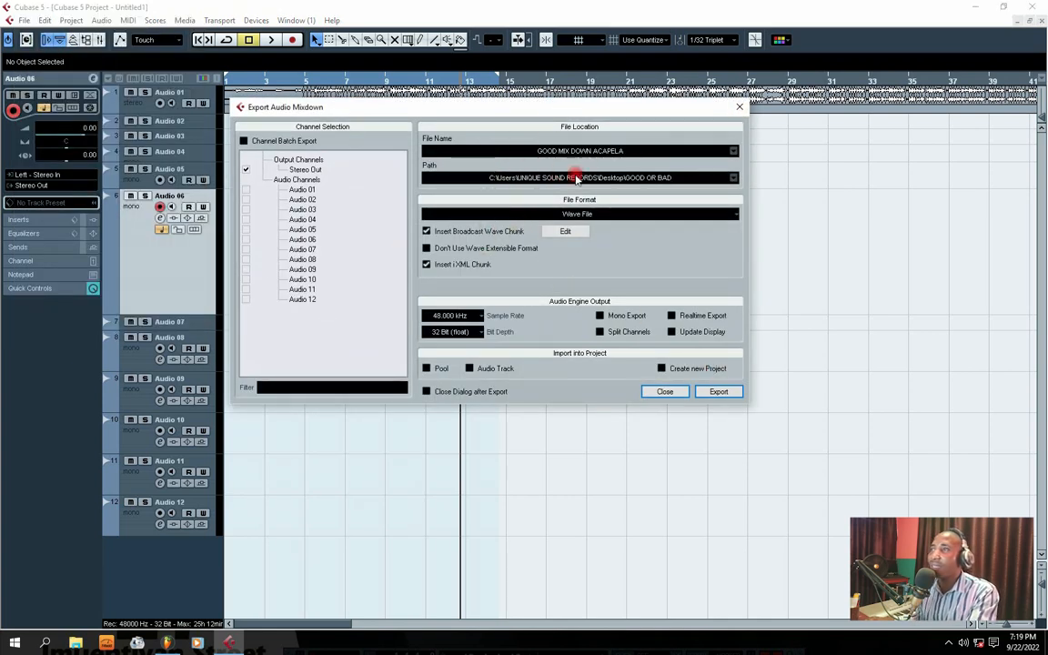
pyautogui.click(626, 178)
pyautogui.click(331, 208)
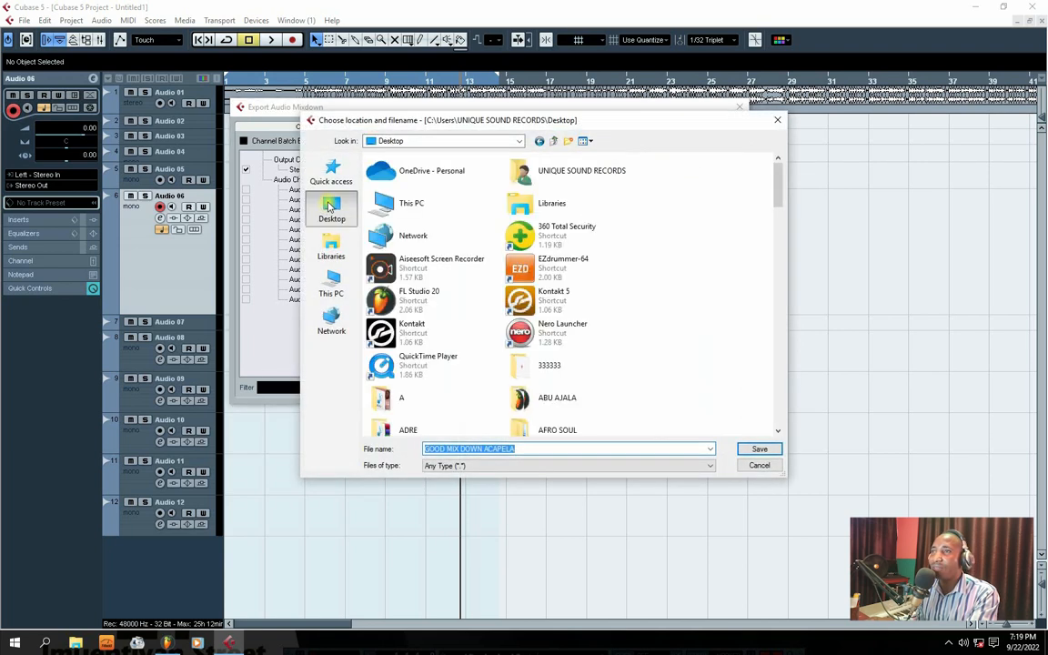
# Look through the Desktop folders whose names start with P for an export location, and close both export dialogs without saving.
pyautogui.click(519, 273)
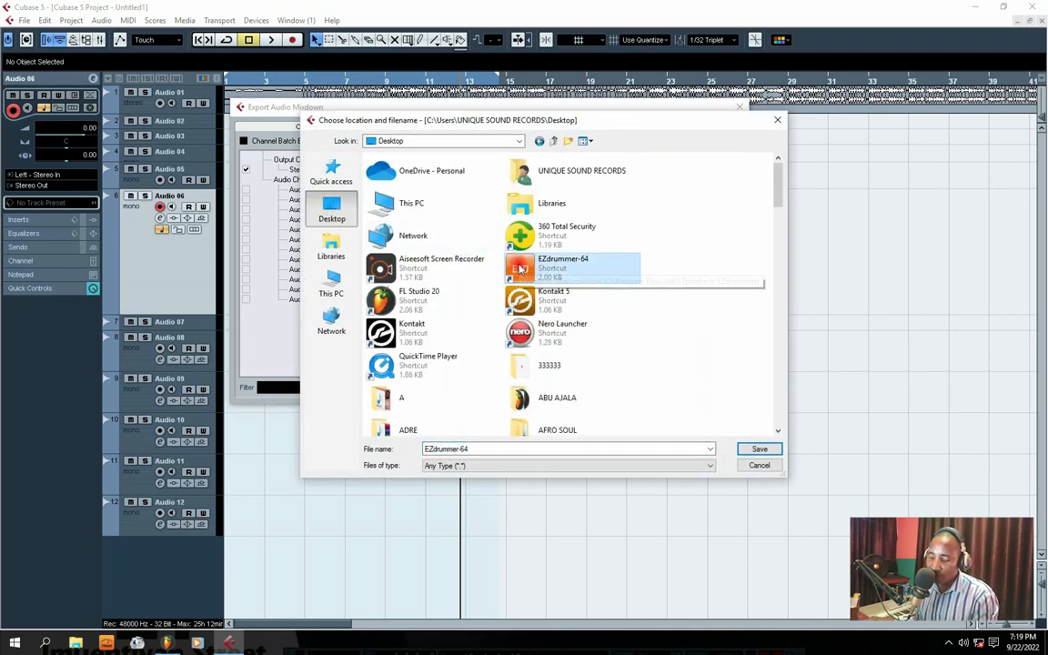
pyautogui.press('p')
pyautogui.press('p')
pyautogui.press('p')
pyautogui.press('p')
pyautogui.press('p')
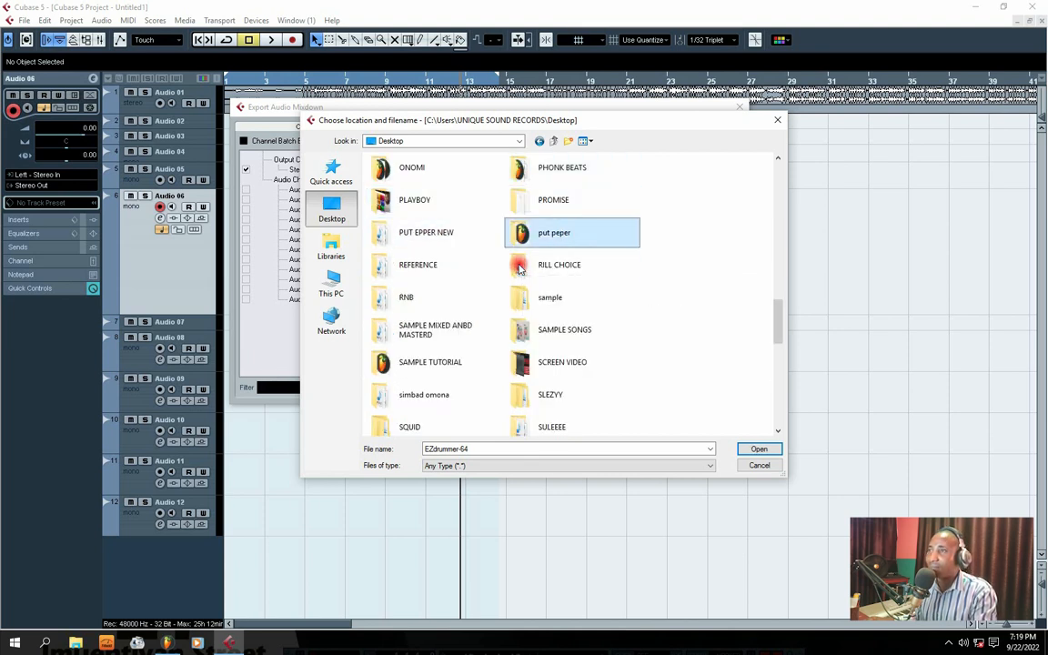
pyautogui.press('p')
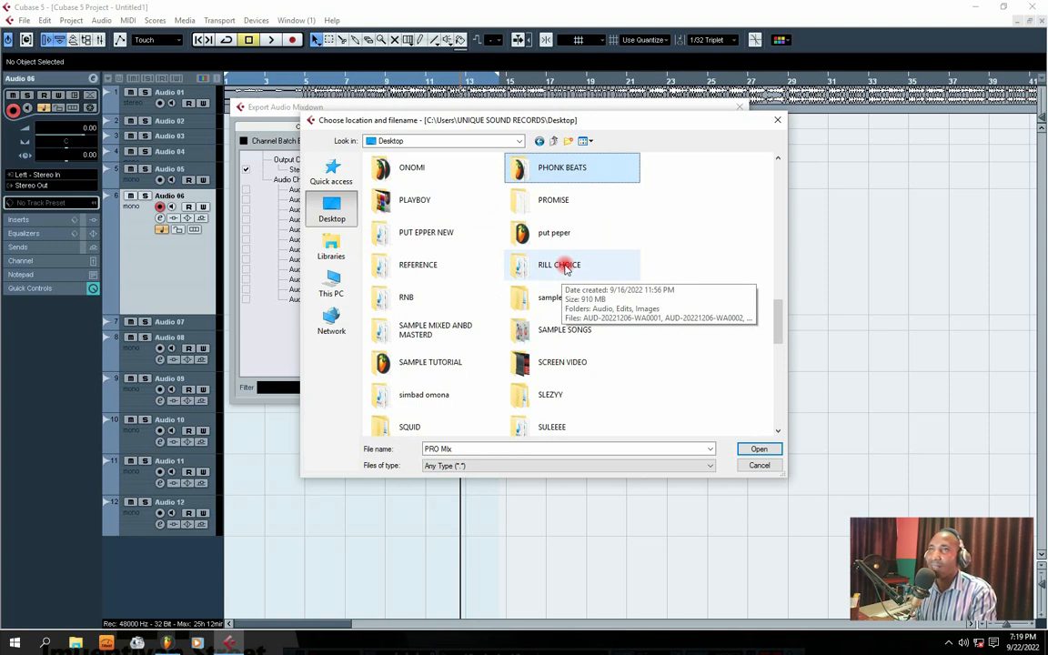
pyautogui.press('p')
pyautogui.press('p')
pyautogui.press('p')
pyautogui.press('p')
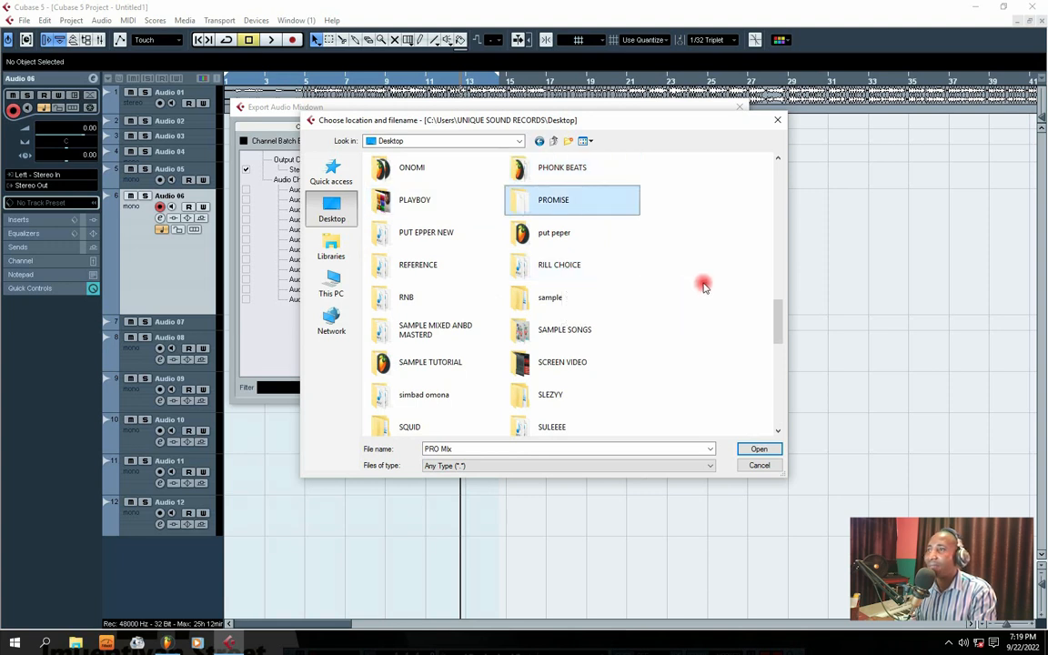
pyautogui.press('p')
pyautogui.press('p')
pyautogui.press('p')
pyautogui.press('p')
pyautogui.press('p')
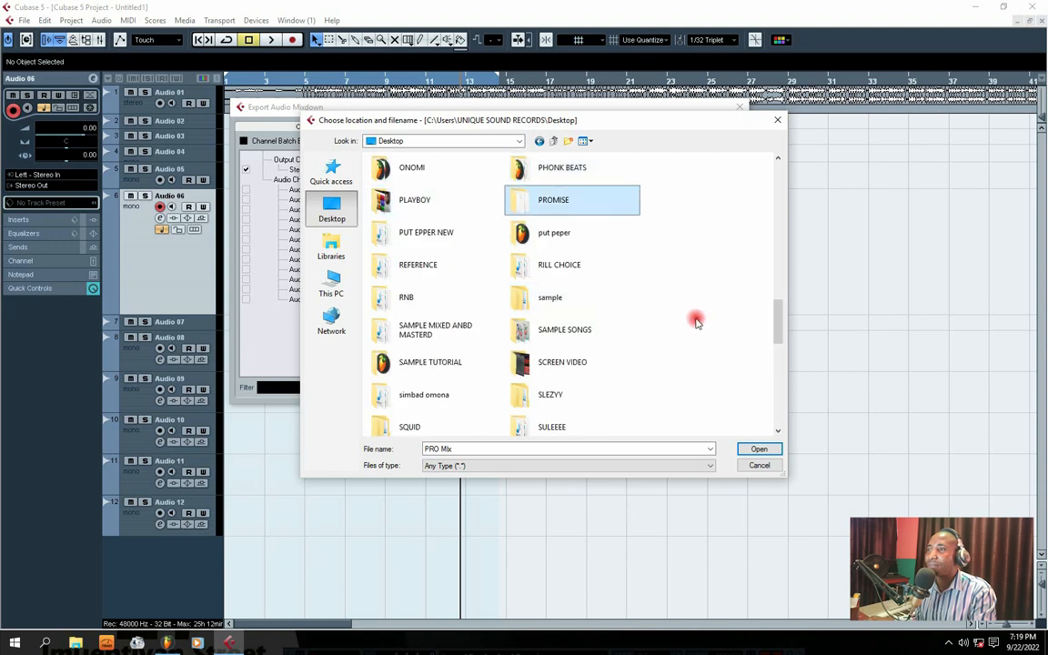
pyautogui.press('p')
pyautogui.press('p')
pyautogui.press('p')
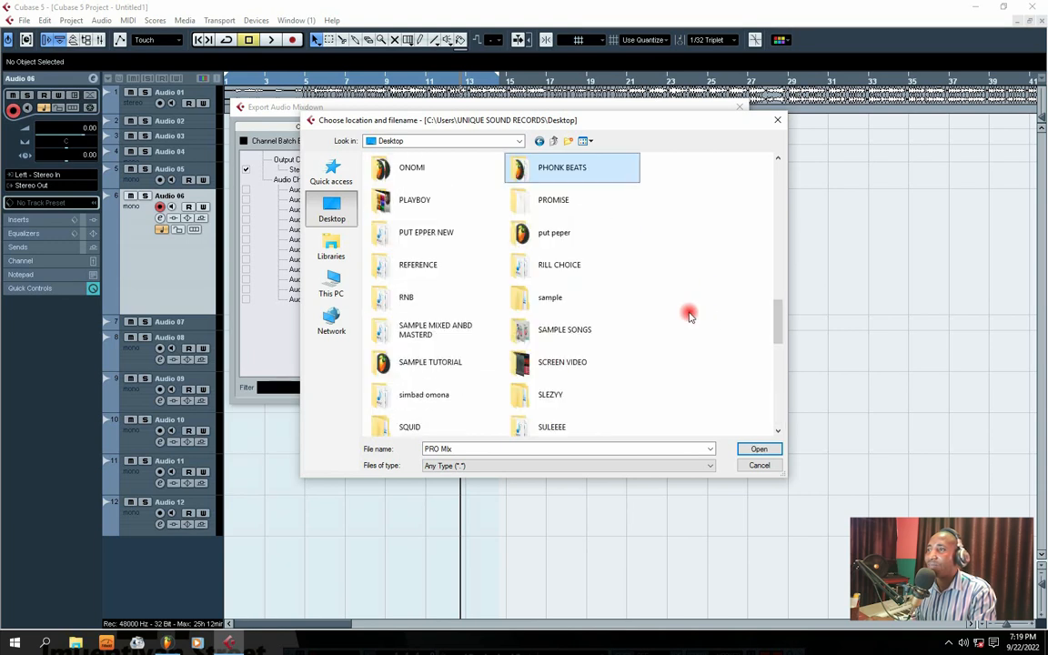
pyautogui.press('p')
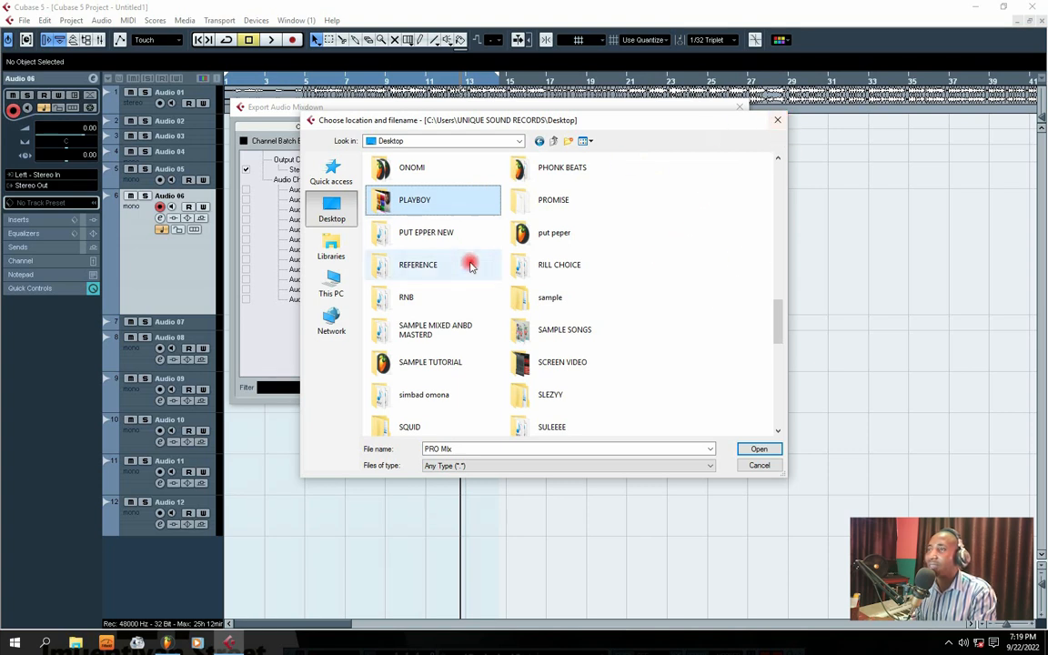
pyautogui.click(418, 234)
pyautogui.click(414, 300)
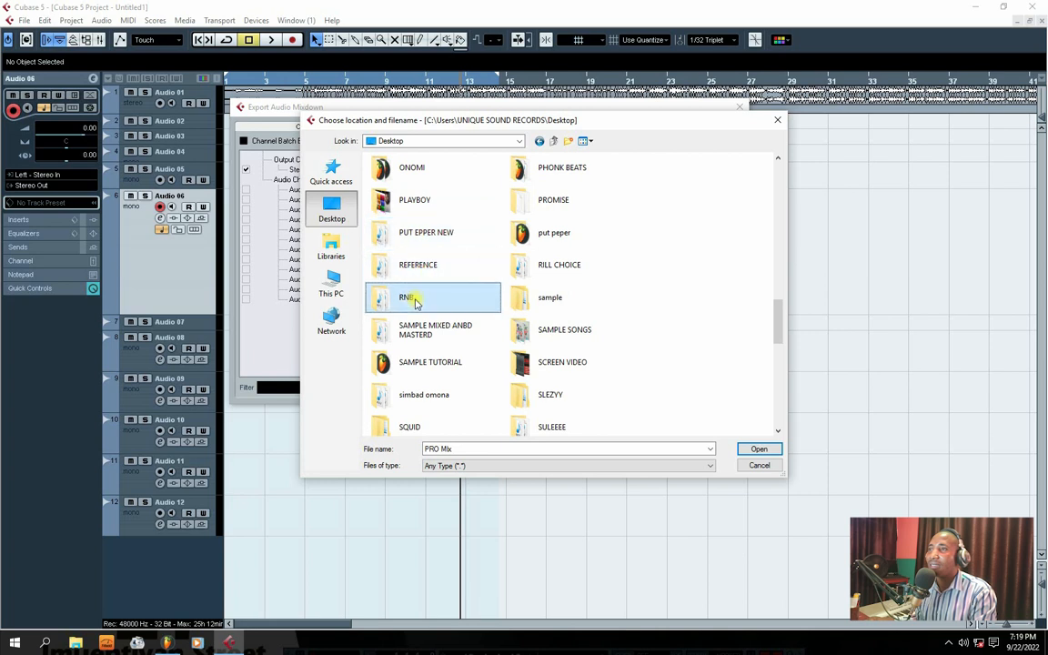
pyautogui.click(777, 120)
pyautogui.click(739, 108)
# Check which folders the Open Project and Save As dialogs point to, closing each without opening or saving anything.
pyautogui.click(24, 20)
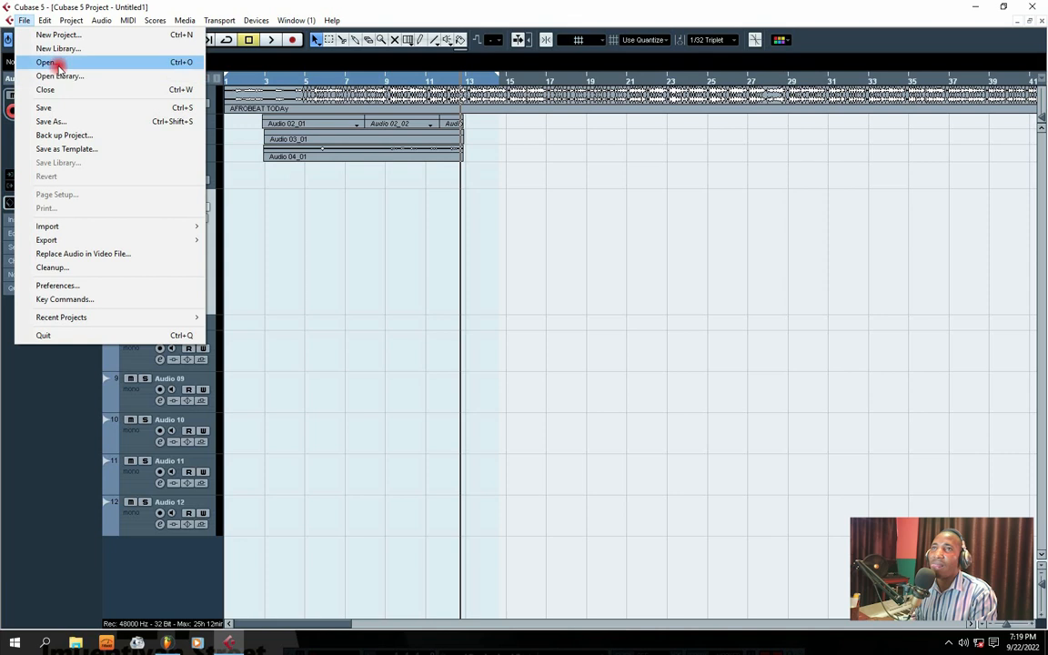
pyautogui.click(46, 62)
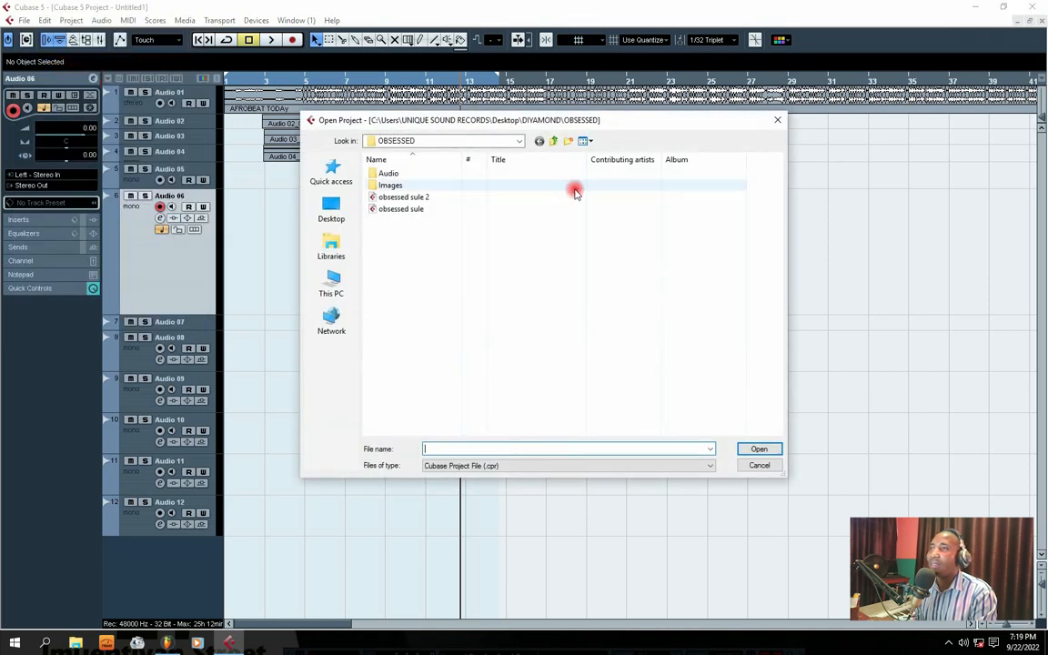
pyautogui.click(777, 119)
pyautogui.click(23, 20)
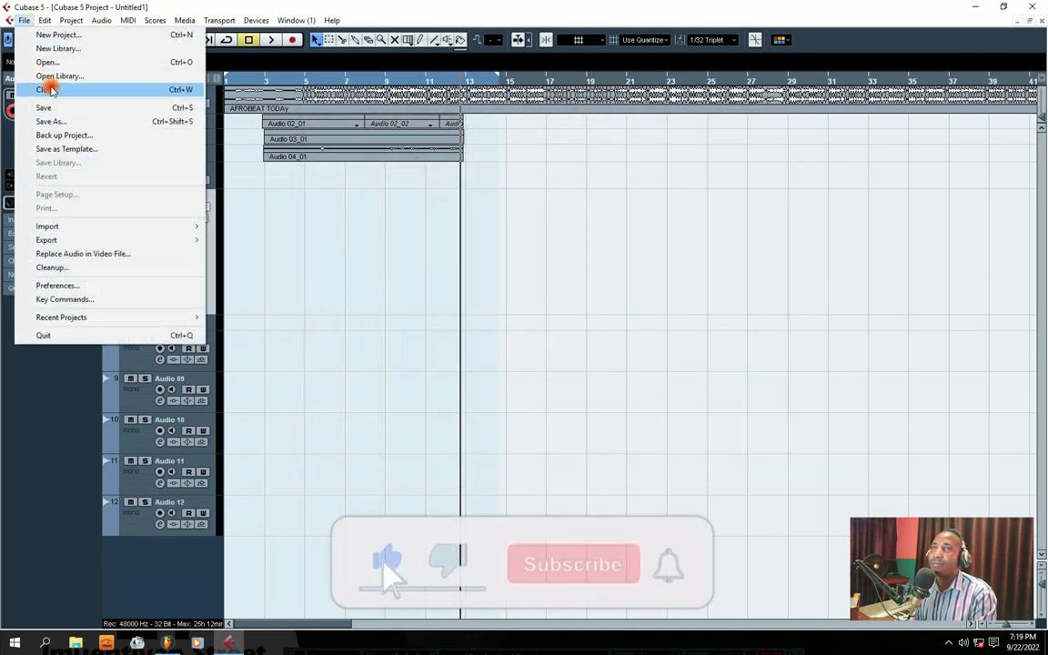
pyautogui.click(57, 122)
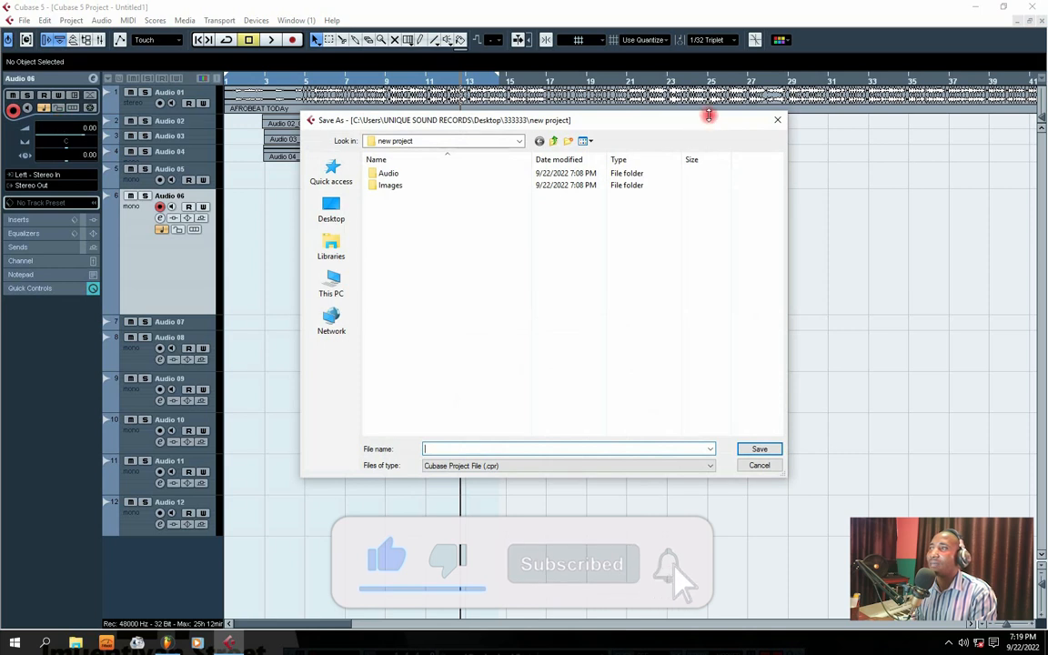
pyautogui.click(777, 120)
# Open the Export Audio Mixdown settings and set the export file name to new project.
pyautogui.click(27, 22)
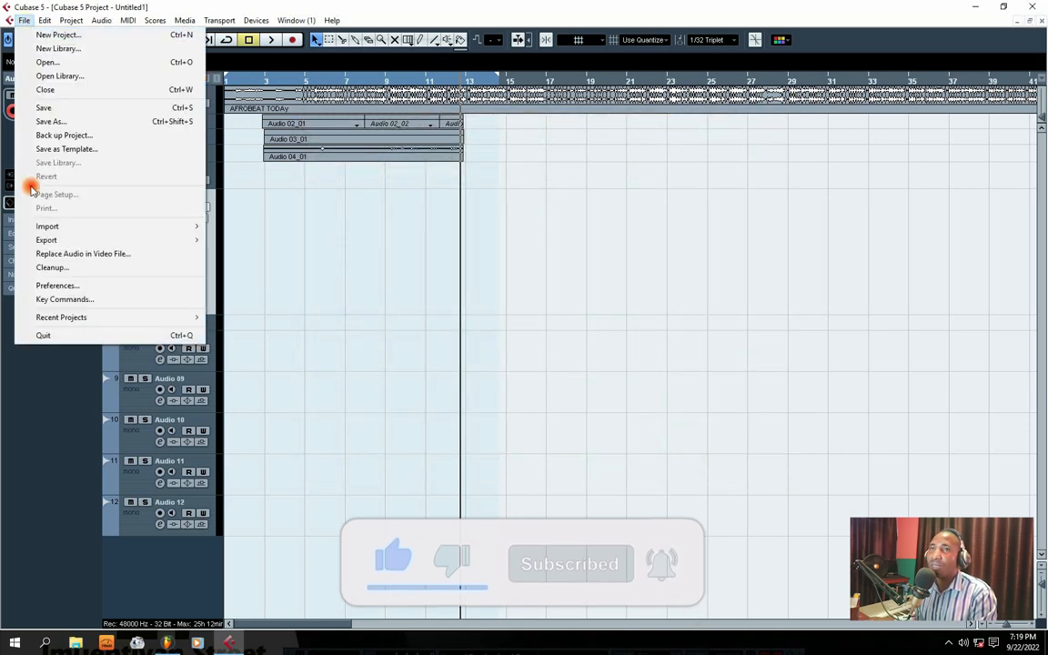
pyautogui.moveTo(47, 240)
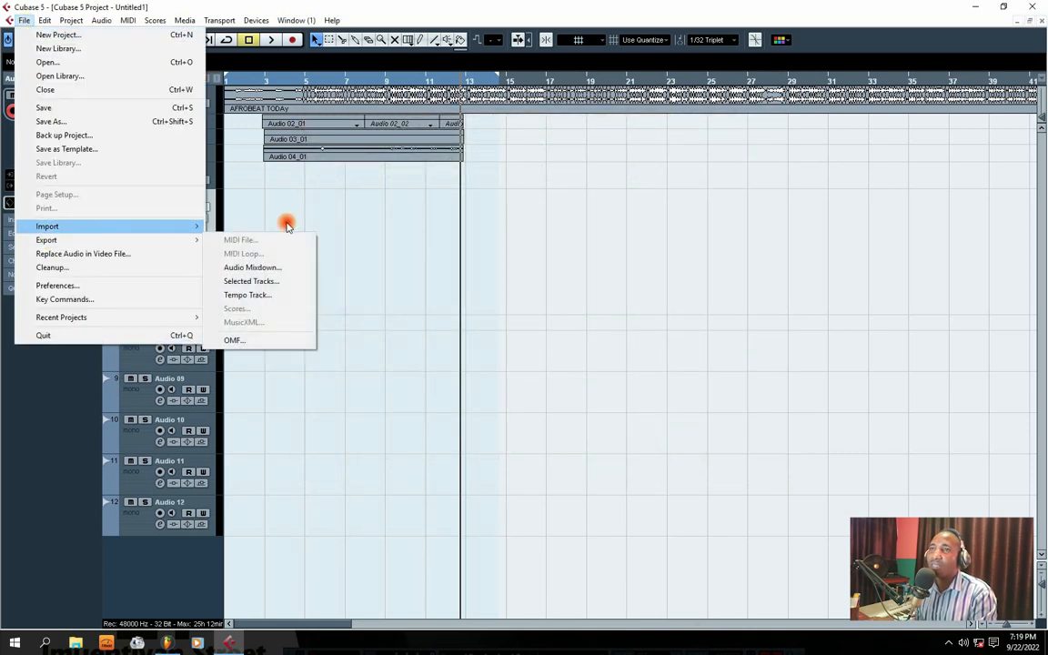
pyautogui.click(250, 269)
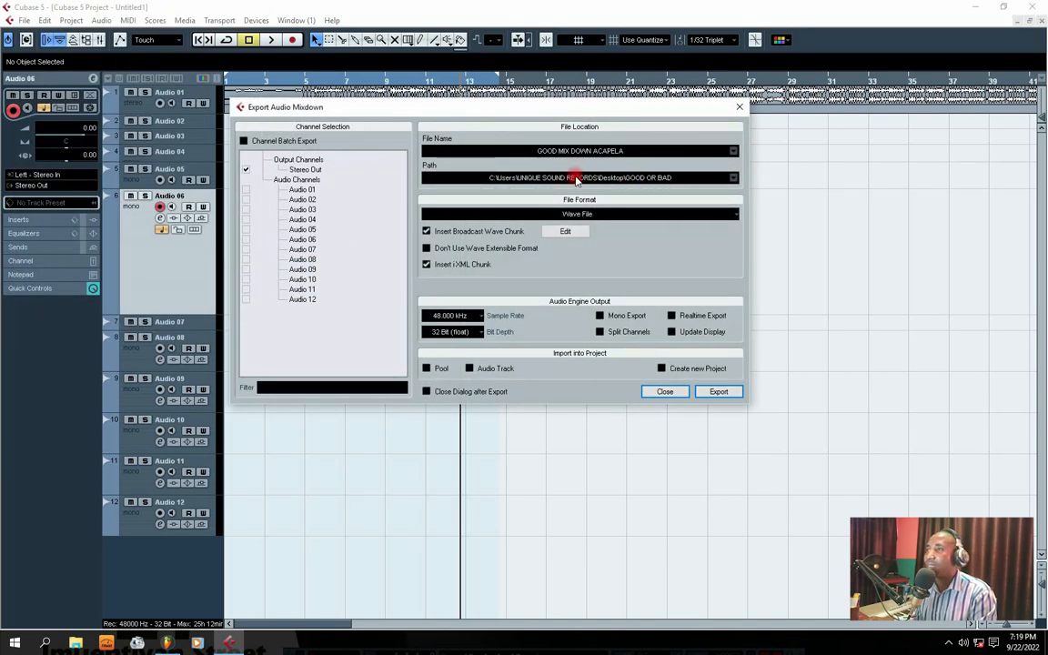
pyautogui.doubleClick(620, 152)
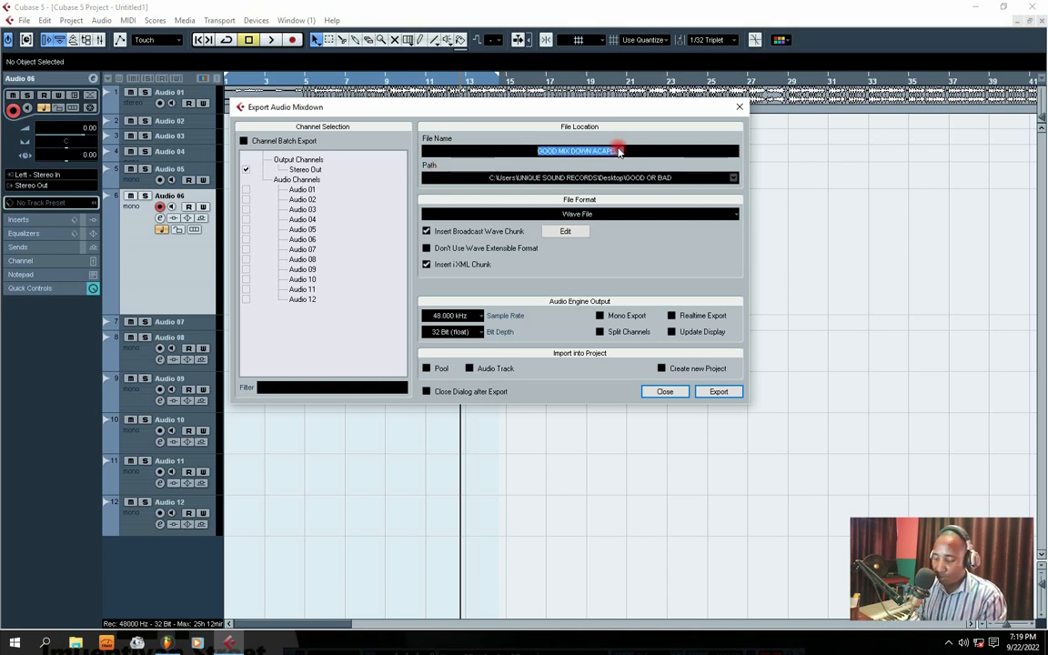
pyautogui.write('new project')
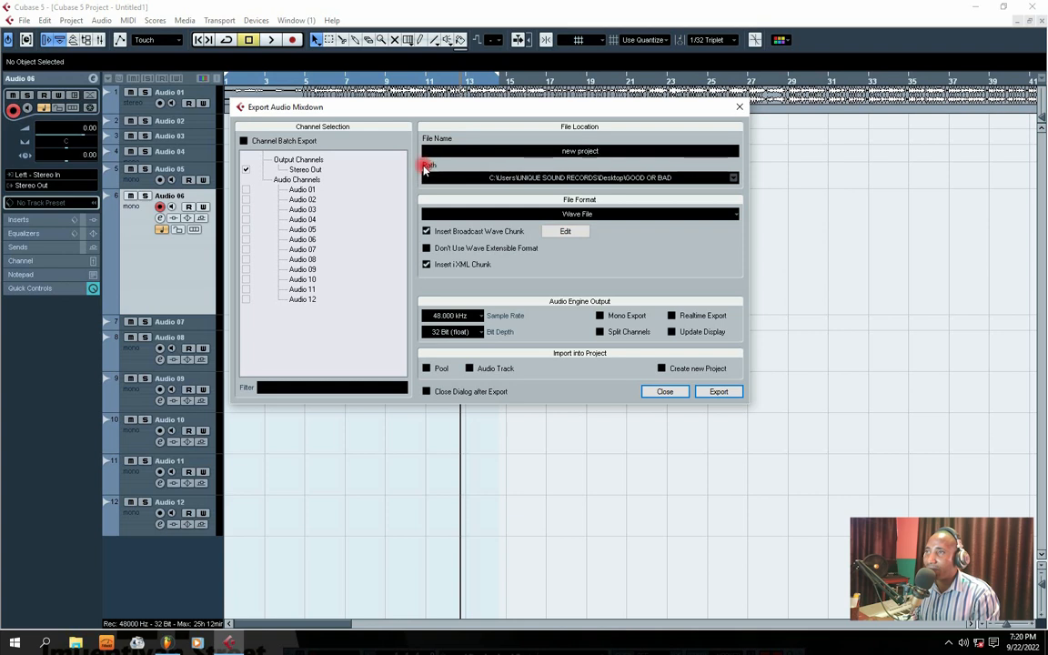
# Browse to the Desktop for the export path and look through the items whose names start with N.
pyautogui.click(607, 180)
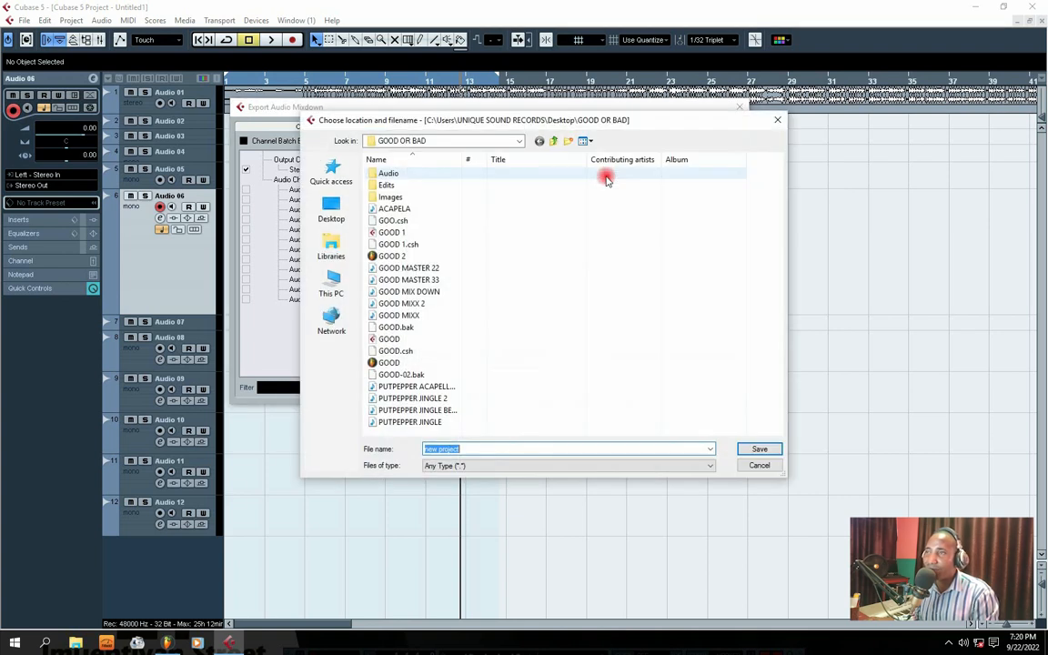
pyautogui.click(326, 210)
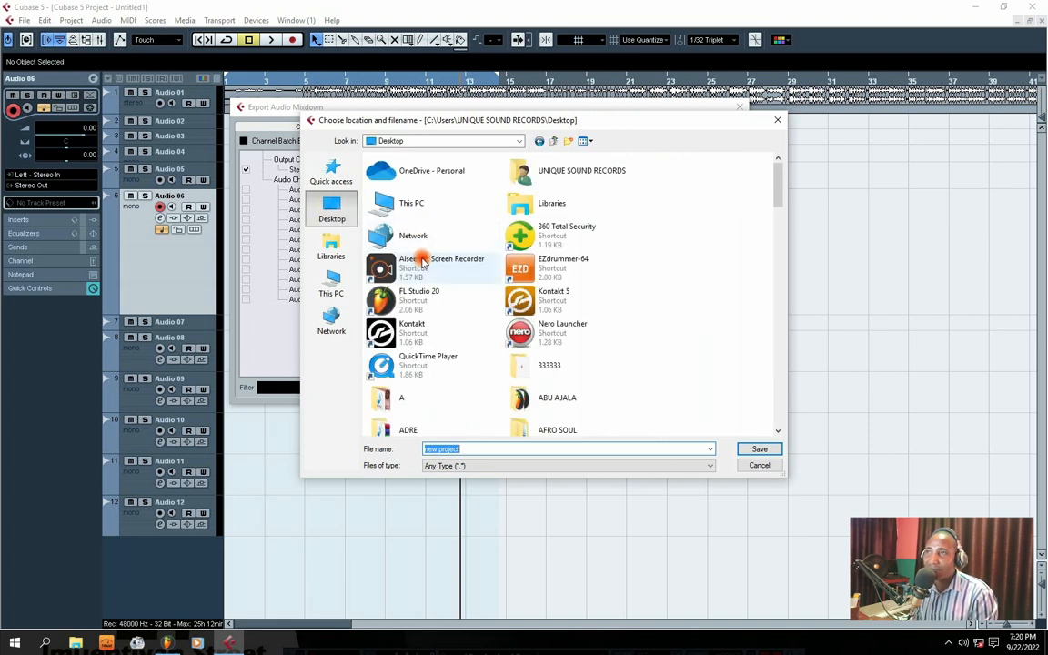
pyautogui.click(427, 266)
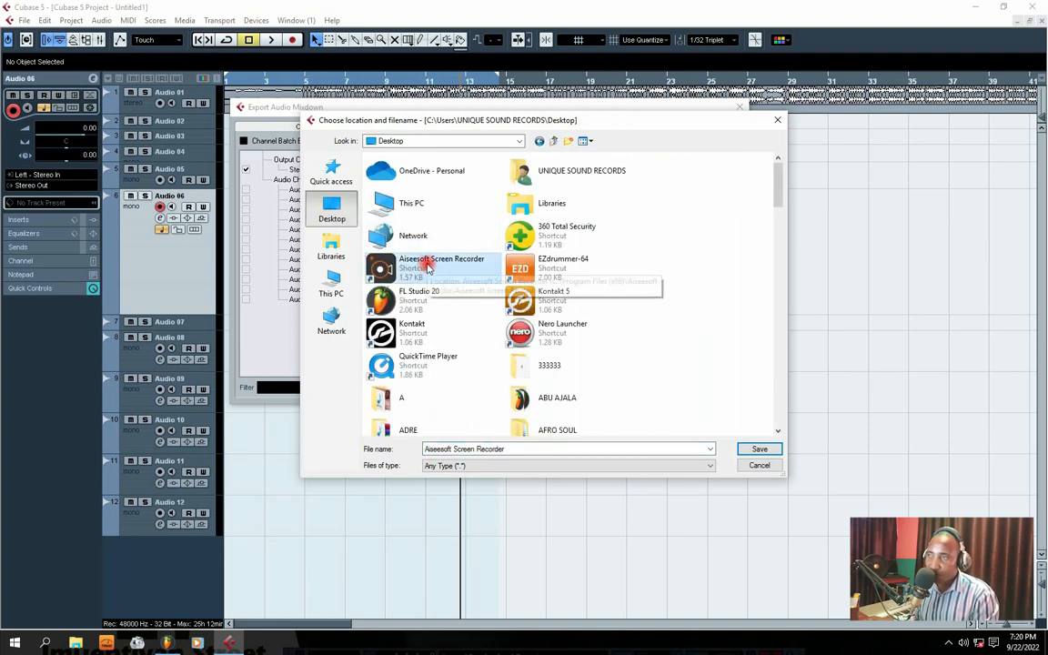
pyautogui.press('n')
pyautogui.press('n')
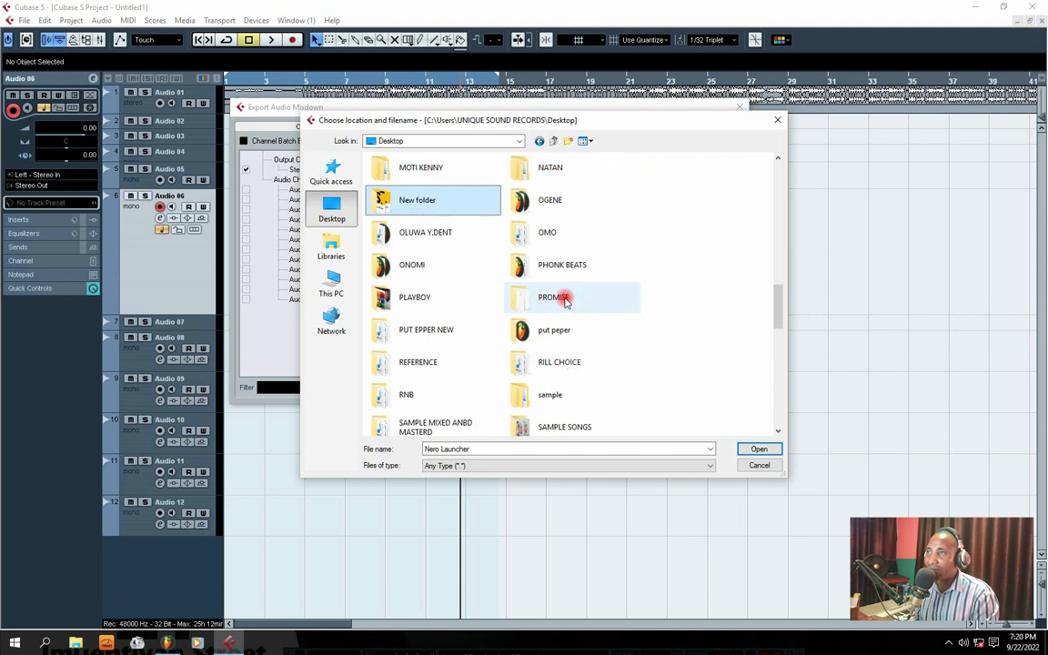
pyautogui.press('n')
pyautogui.press('n')
pyautogui.press('n')
pyautogui.press('n')
pyautogui.press('n')
pyautogui.press('n')
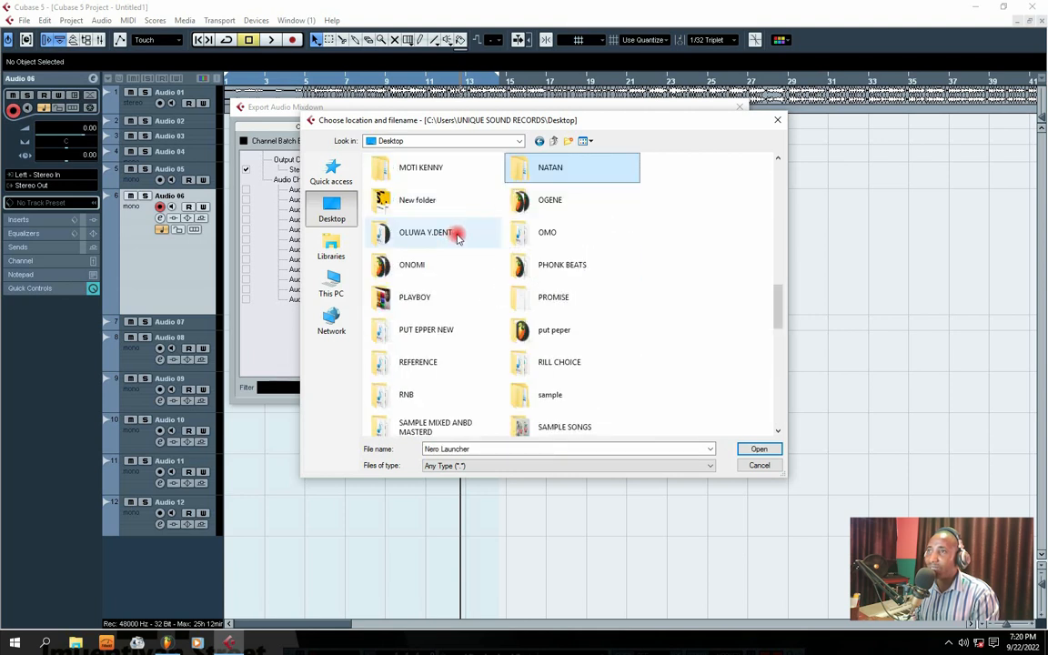
pyautogui.press('n')
pyautogui.press('n')
pyautogui.press('n')
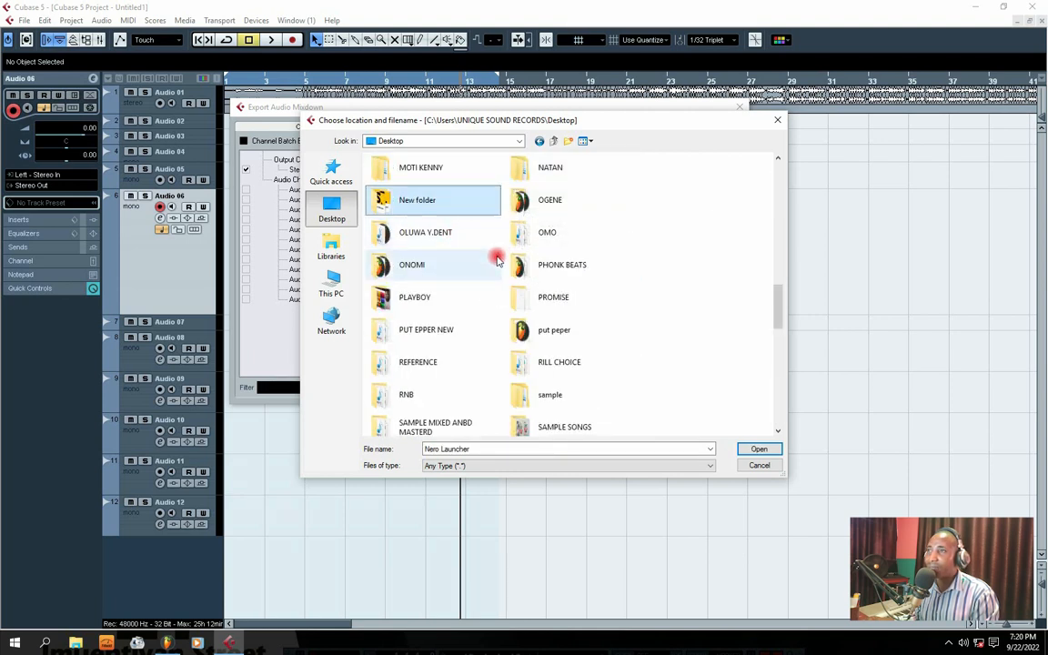
pyautogui.press('n')
pyautogui.press('n')
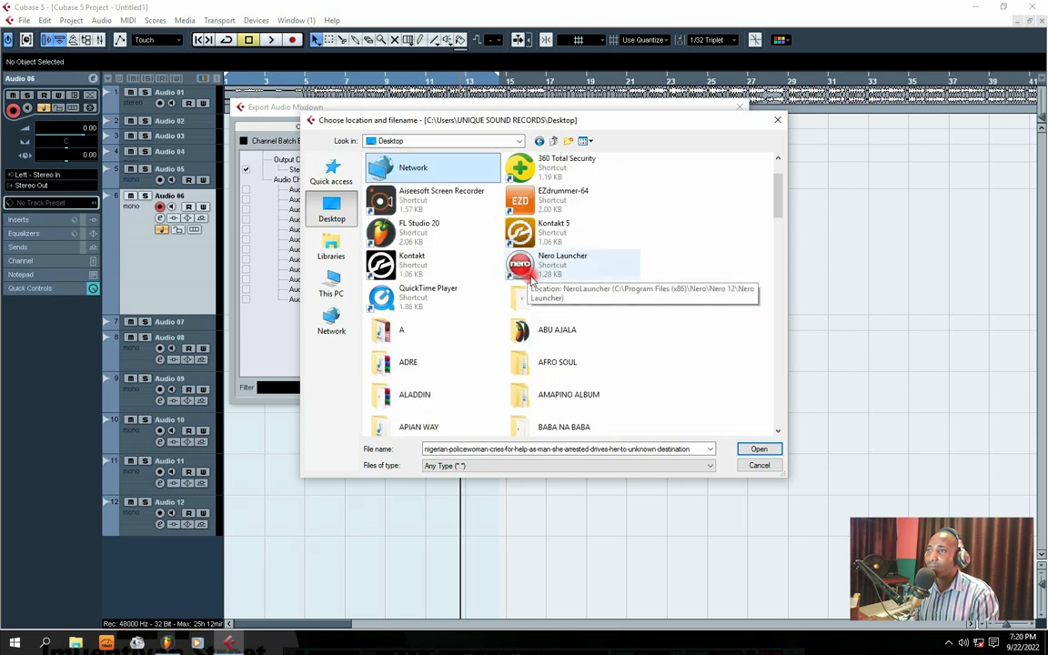
pyautogui.press('n')
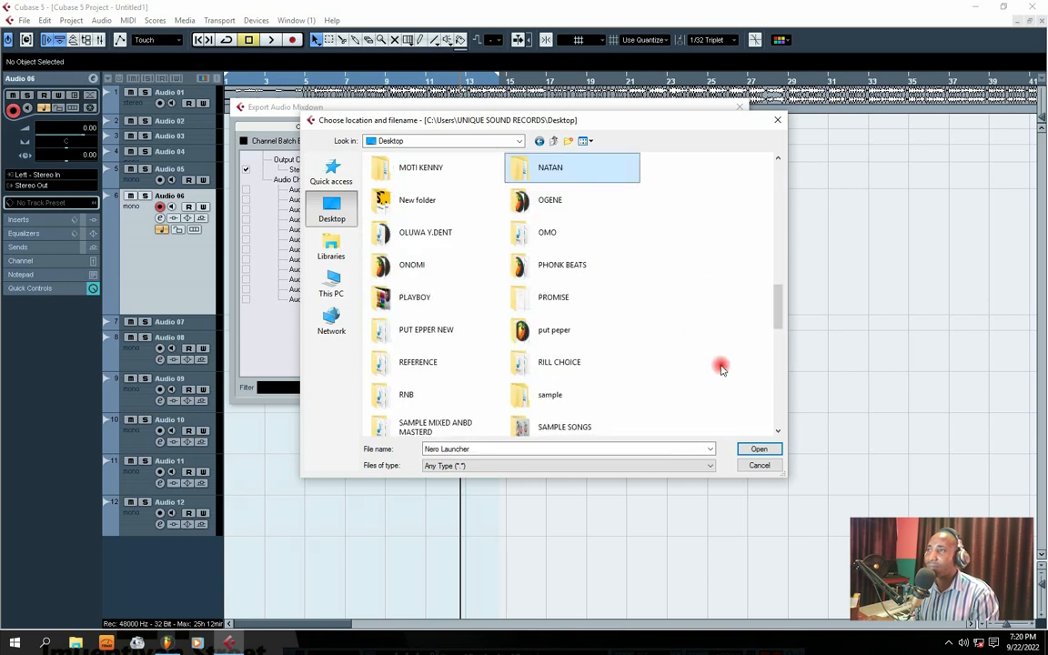
pyautogui.press('n')
pyautogui.press('n')
pyautogui.press('n')
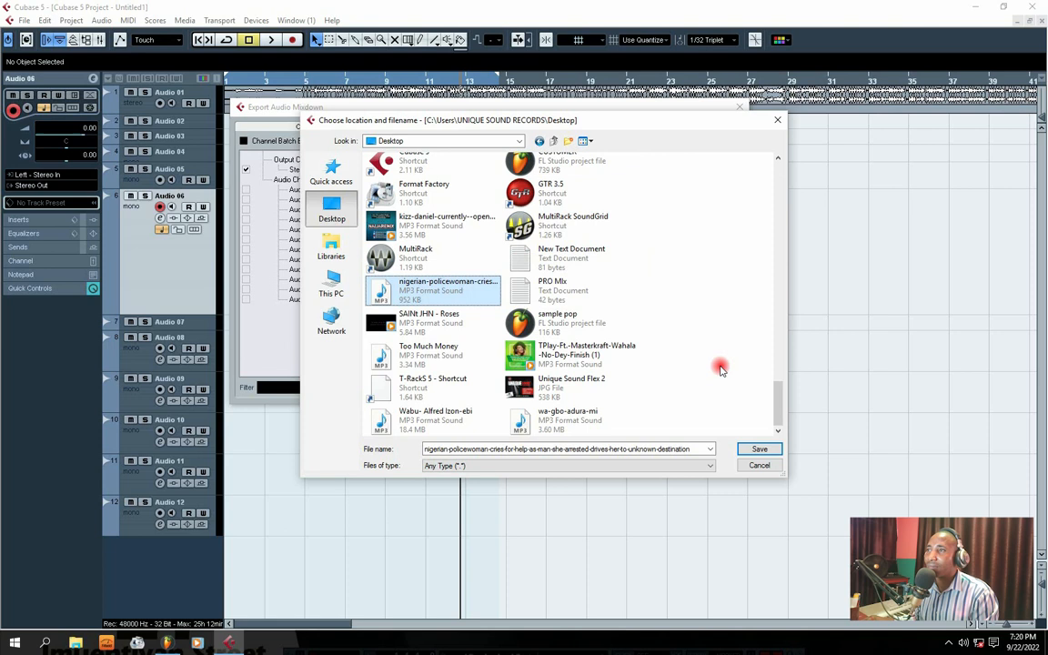
# Search the Desktop's N entries again from Nero Launcher onward, and close both export dialogs without exporting.
pyautogui.click(332, 210)
pyautogui.click(613, 275)
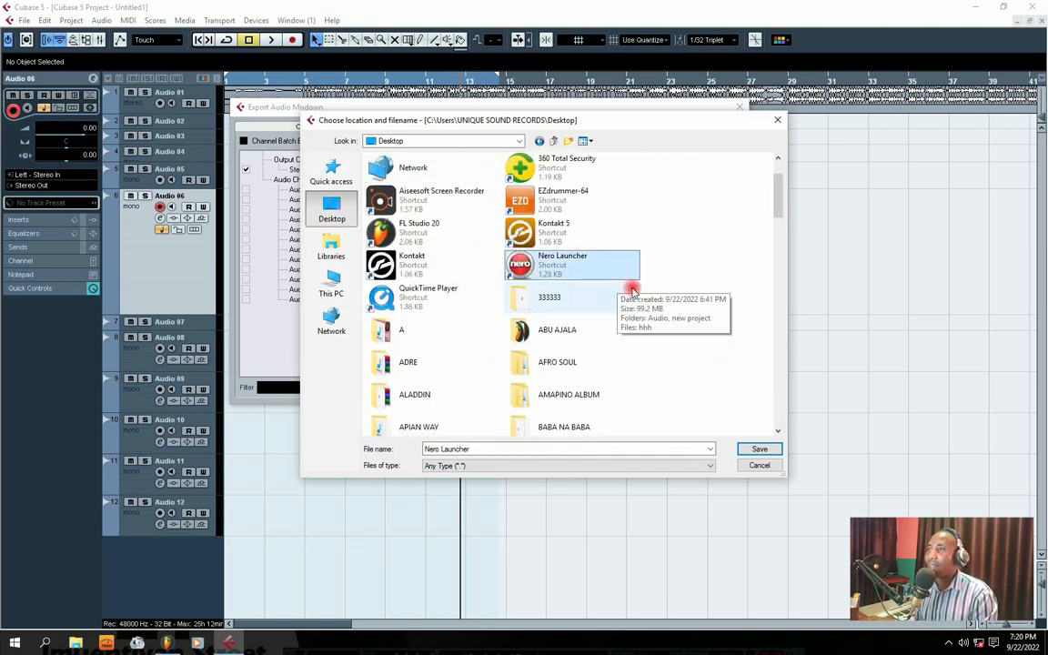
pyautogui.press('n')
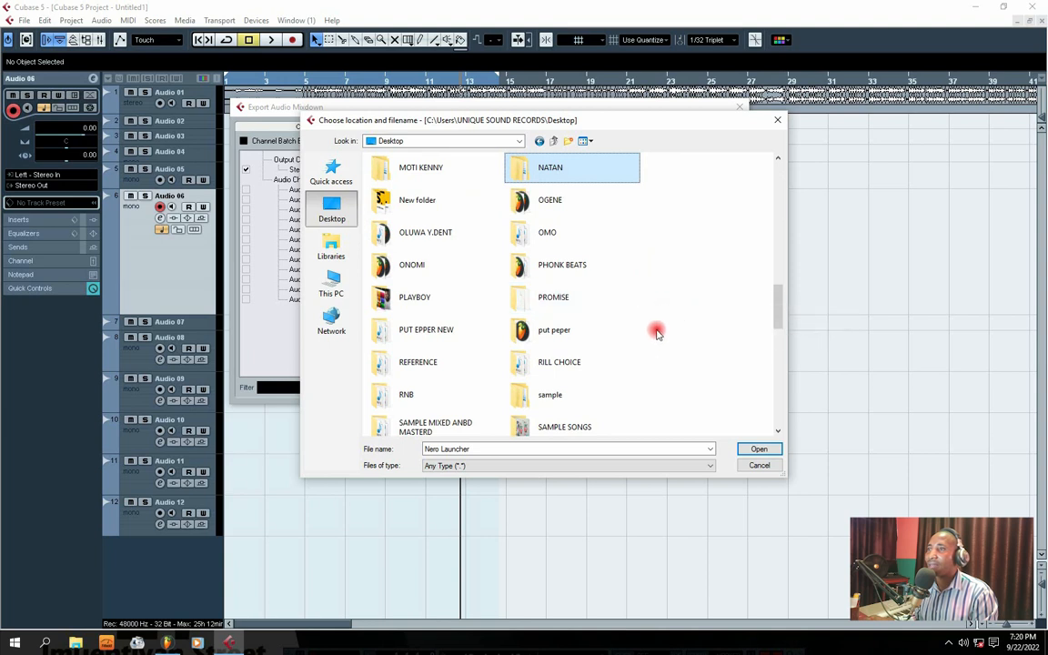
pyautogui.press('n')
pyautogui.press('n')
pyautogui.press('n')
pyautogui.press('n')
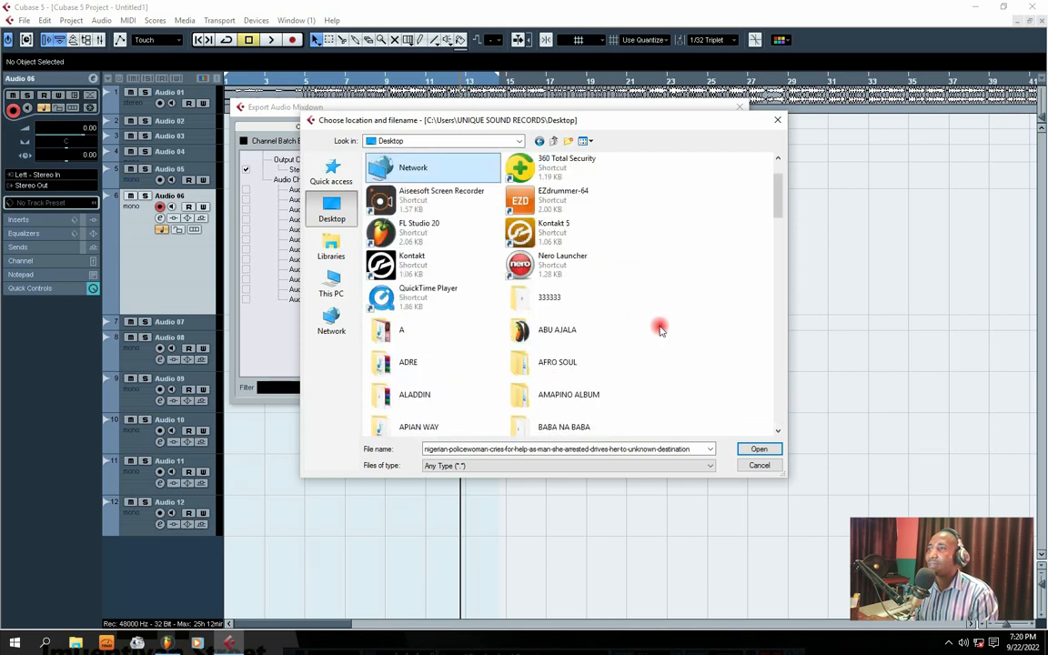
pyautogui.press('n')
pyautogui.press('n')
pyautogui.press('n')
pyautogui.press('n')
pyautogui.press('n')
pyautogui.press('n')
pyautogui.press('n')
pyautogui.press('Escape')
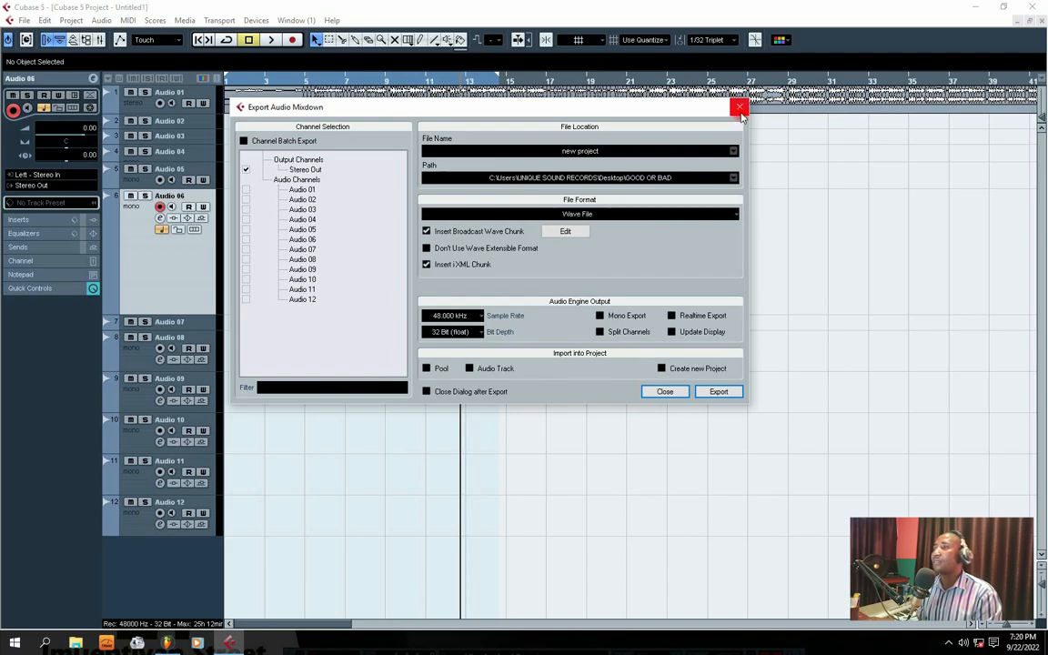
pyautogui.click(739, 109)
# Switch to the Windows desktop, look through its items whose names start with N, and return to Cubase.
pyautogui.click(972, 6)
pyautogui.press('n')
pyautogui.press('n')
pyautogui.press('n')
pyautogui.press('n')
pyautogui.press('n')
pyautogui.press('n')
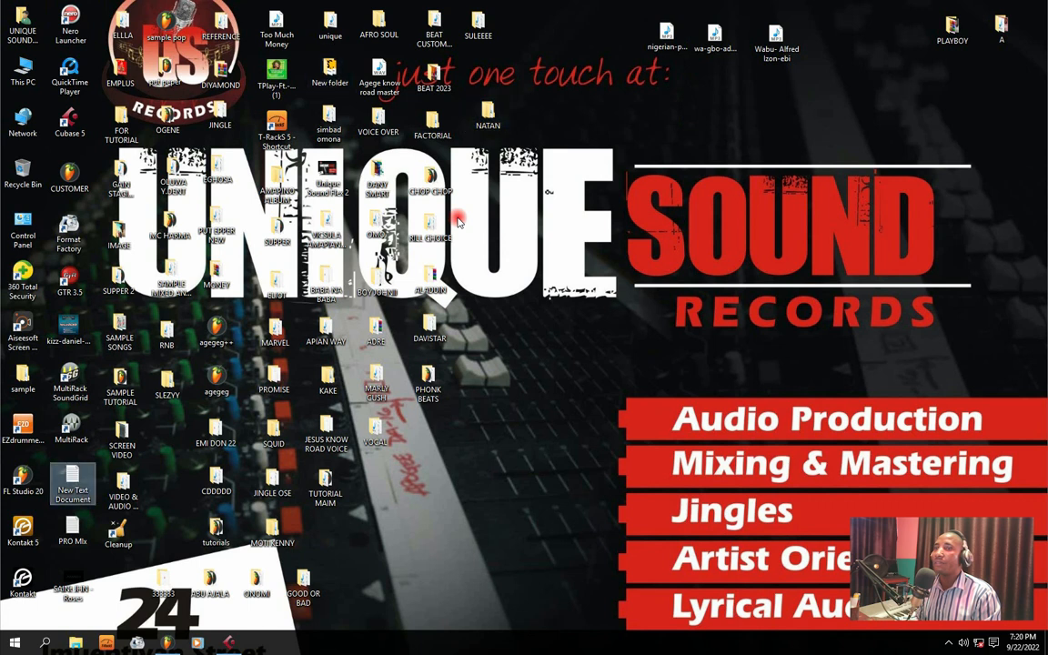
pyautogui.press('n')
pyautogui.press('n')
pyautogui.press('n')
pyautogui.press('n')
pyautogui.press('n')
pyautogui.press('n')
pyautogui.press('n')
pyautogui.click(229, 642)
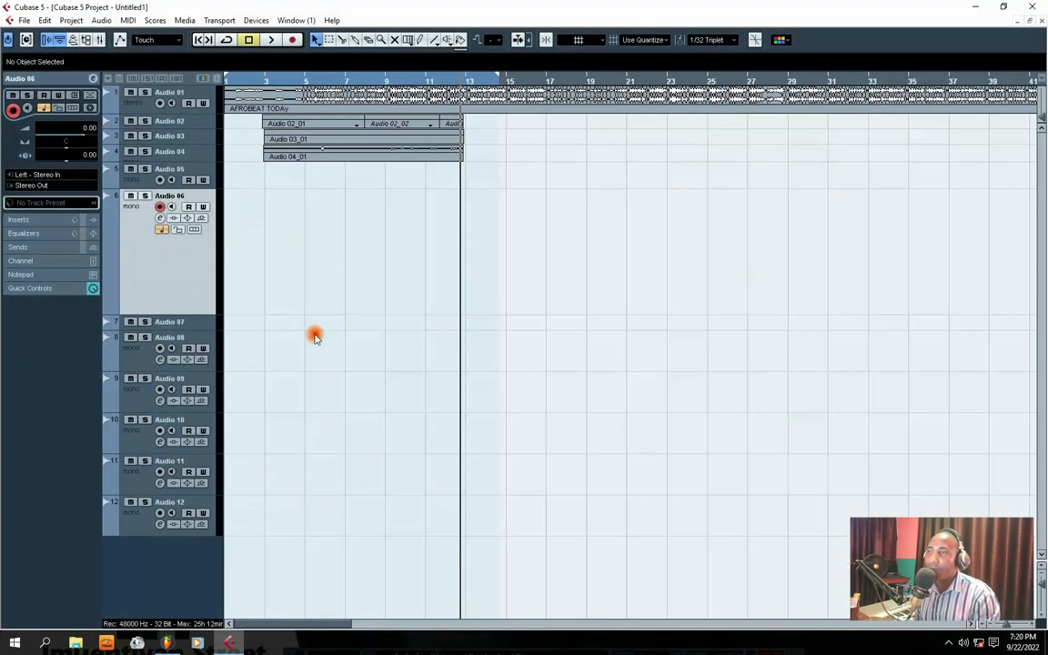
# Place the project cursor just before bar 4 and browse the Save As location up to the Desktop folder.
pyautogui.click(281, 81)
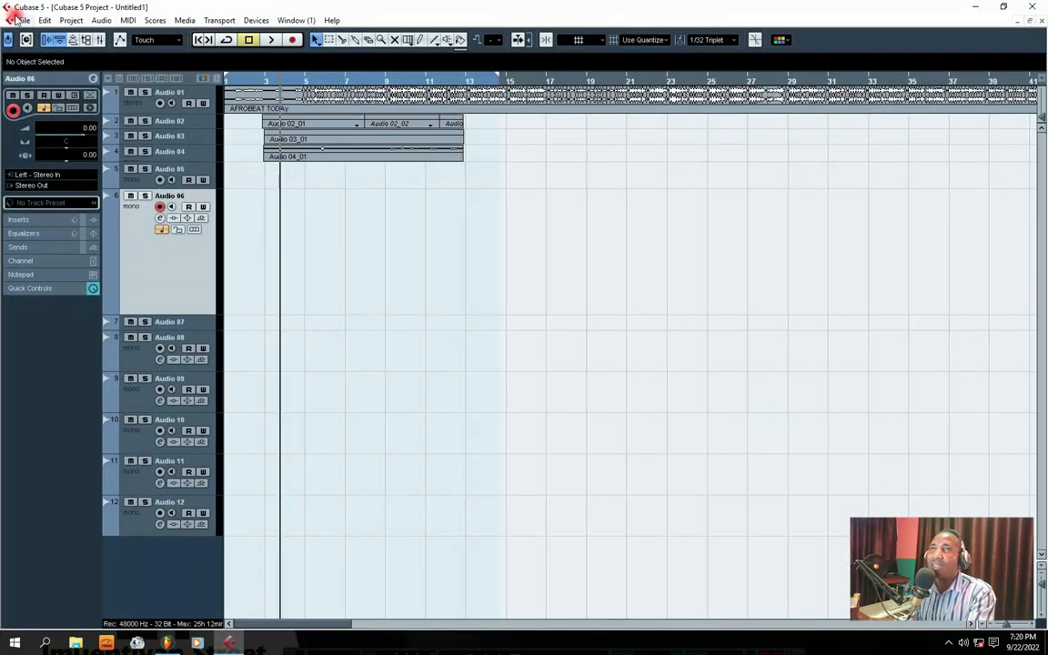
pyautogui.click(20, 19)
pyautogui.click(50, 119)
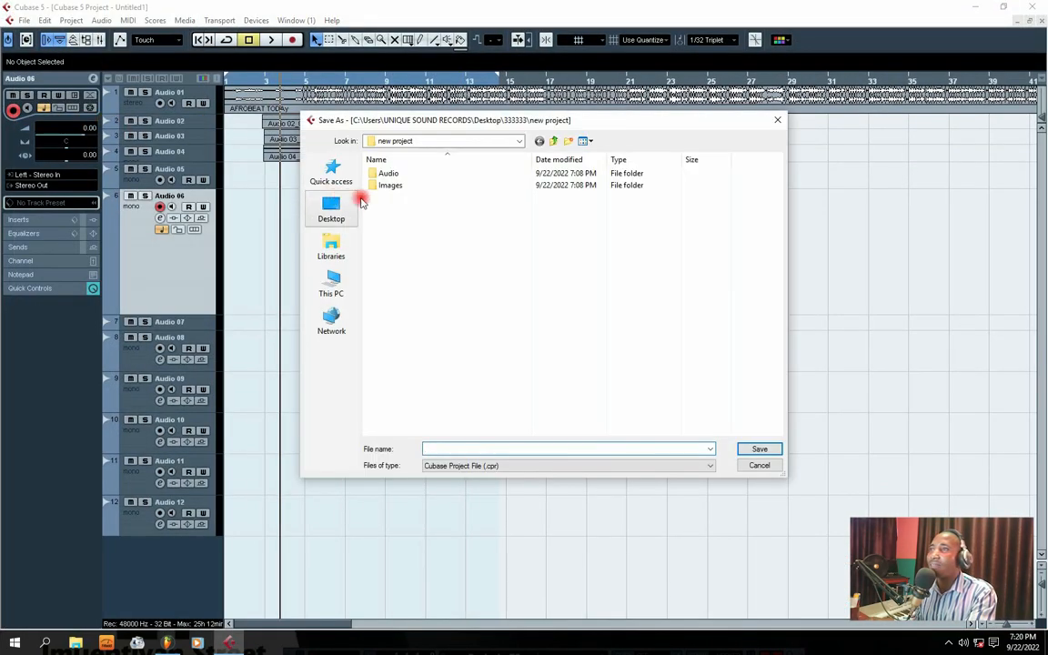
pyautogui.click(551, 142)
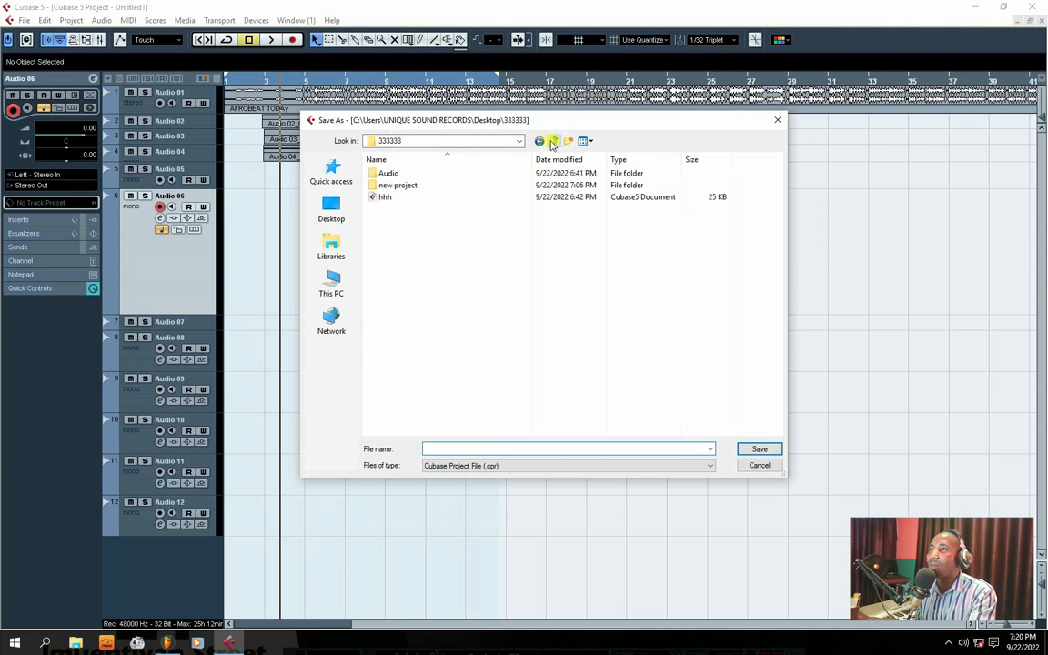
pyautogui.click(551, 142)
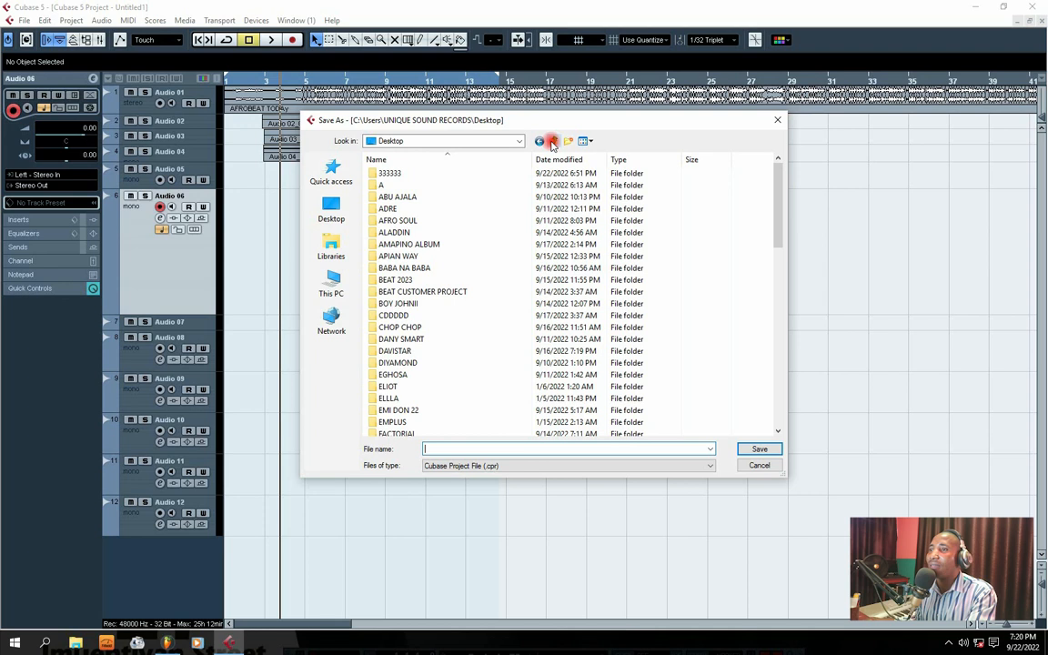
# Look through the Desktop folders whose names start with N, and return the Save As location to the new project folder inside 333333.
pyautogui.scroll(-18, 475, 318)
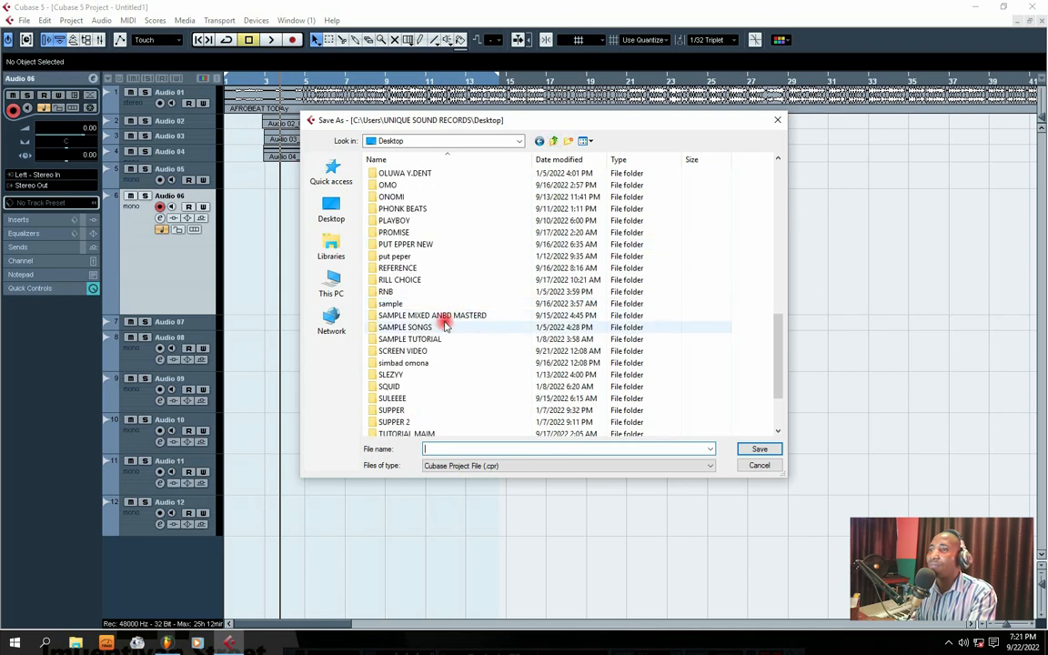
pyautogui.click(400, 304)
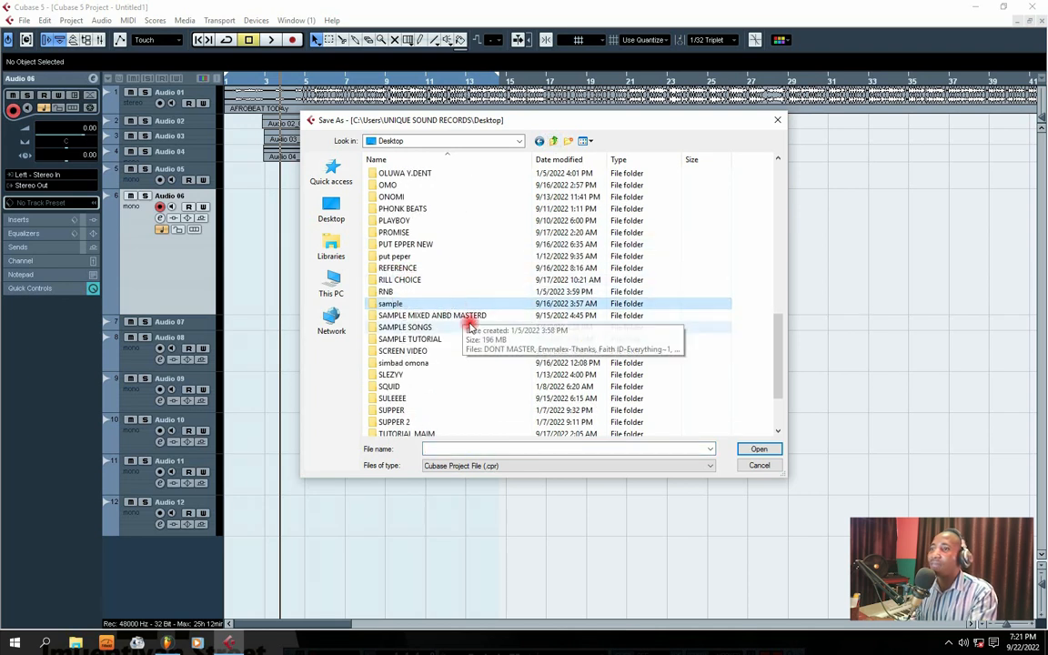
pyautogui.press('n')
pyautogui.press('n')
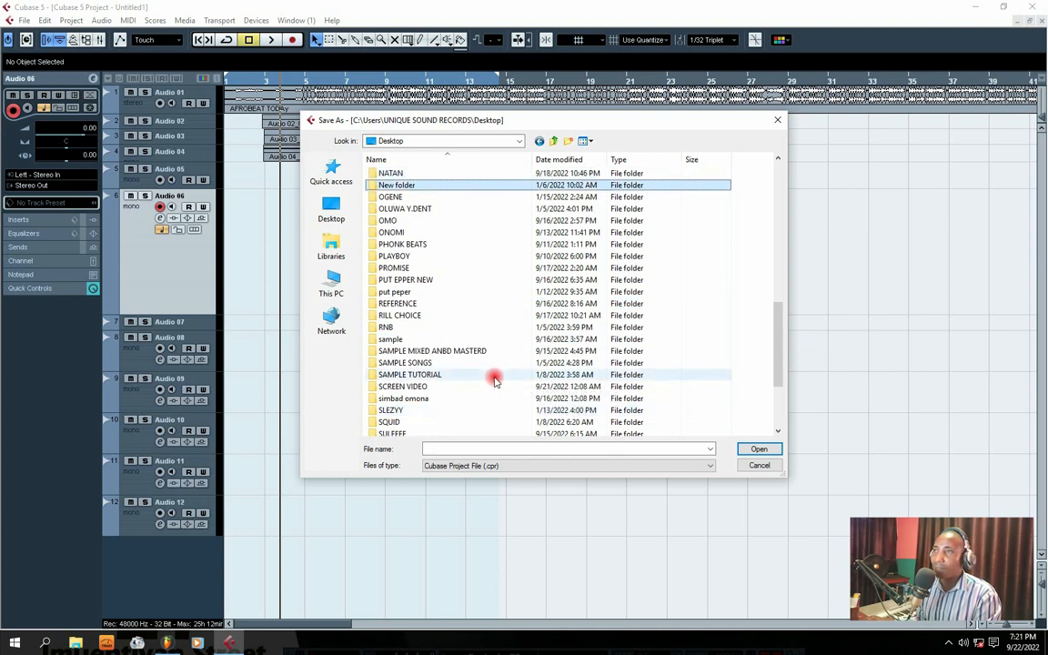
pyautogui.press('n')
pyautogui.press('n')
pyautogui.press('n')
pyautogui.press('n')
pyautogui.press('n')
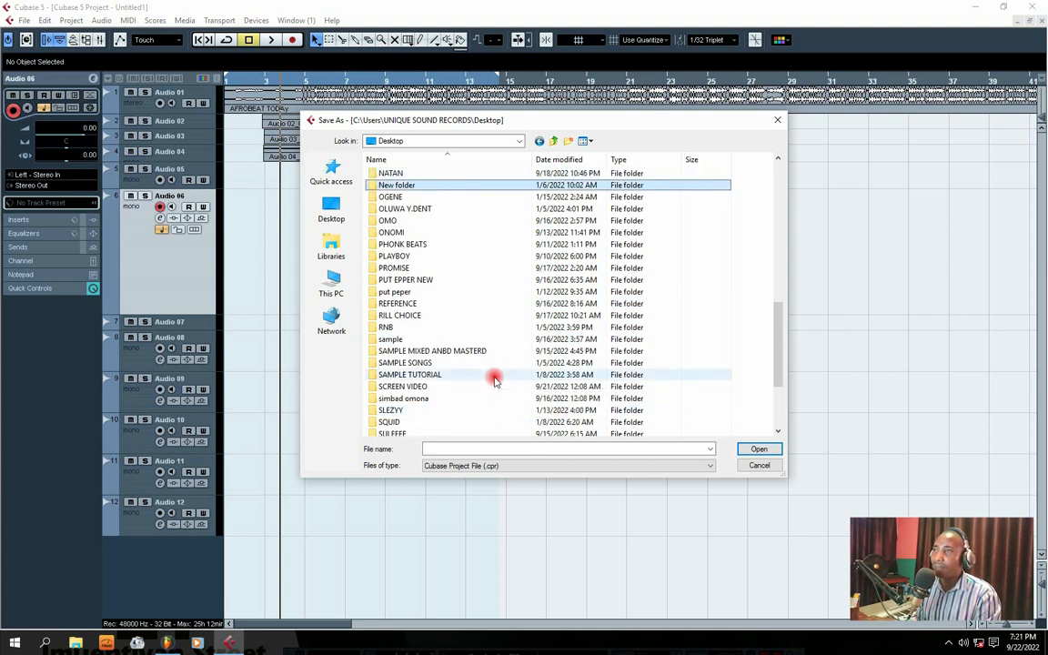
pyautogui.press('n')
pyautogui.press('n')
pyautogui.press('n')
pyautogui.press('n')
pyautogui.press('n')
pyautogui.press('n')
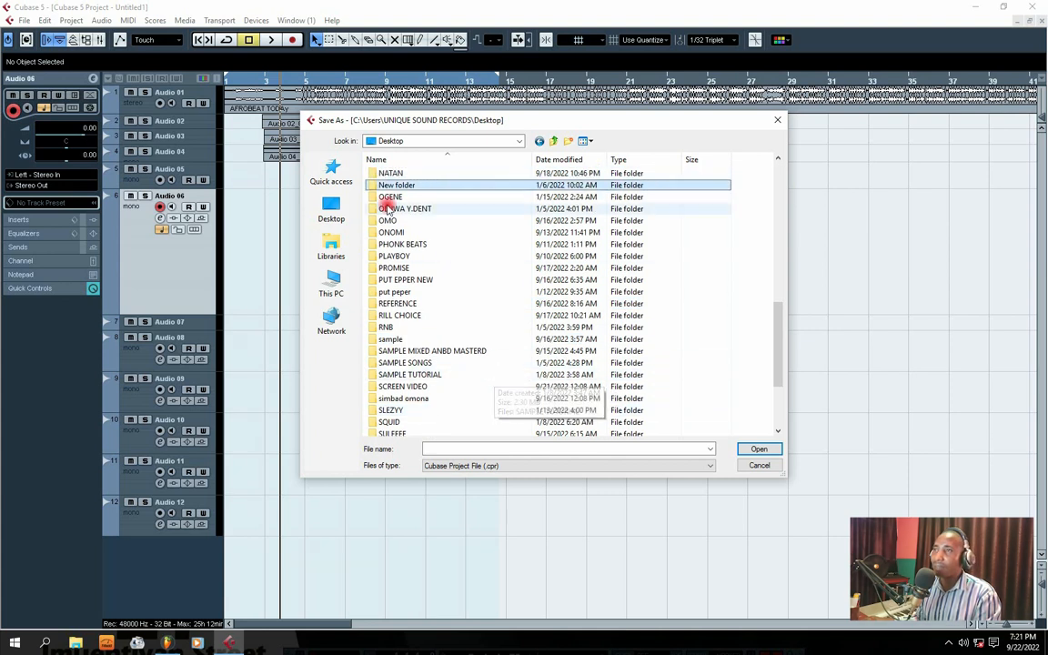
pyautogui.click(539, 142)
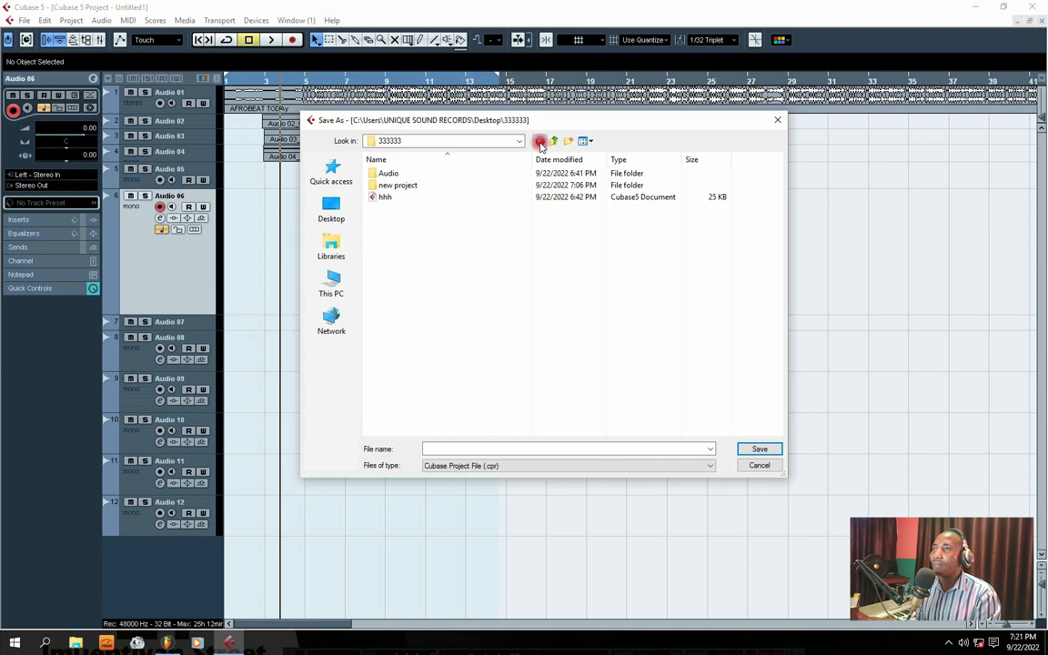
pyautogui.click(539, 142)
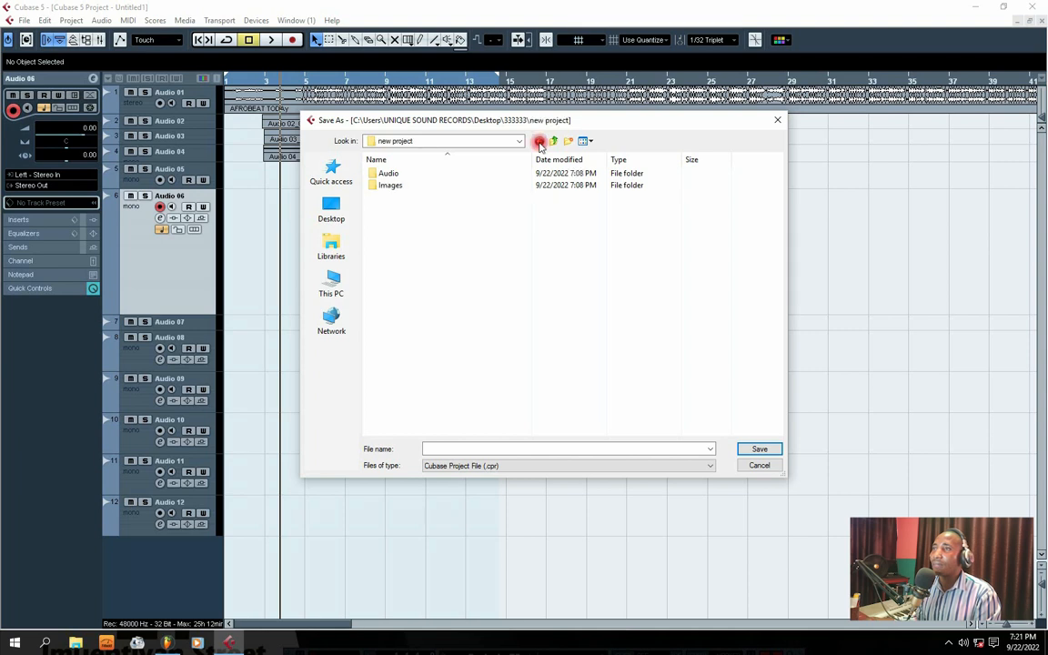
pyautogui.click(775, 122)
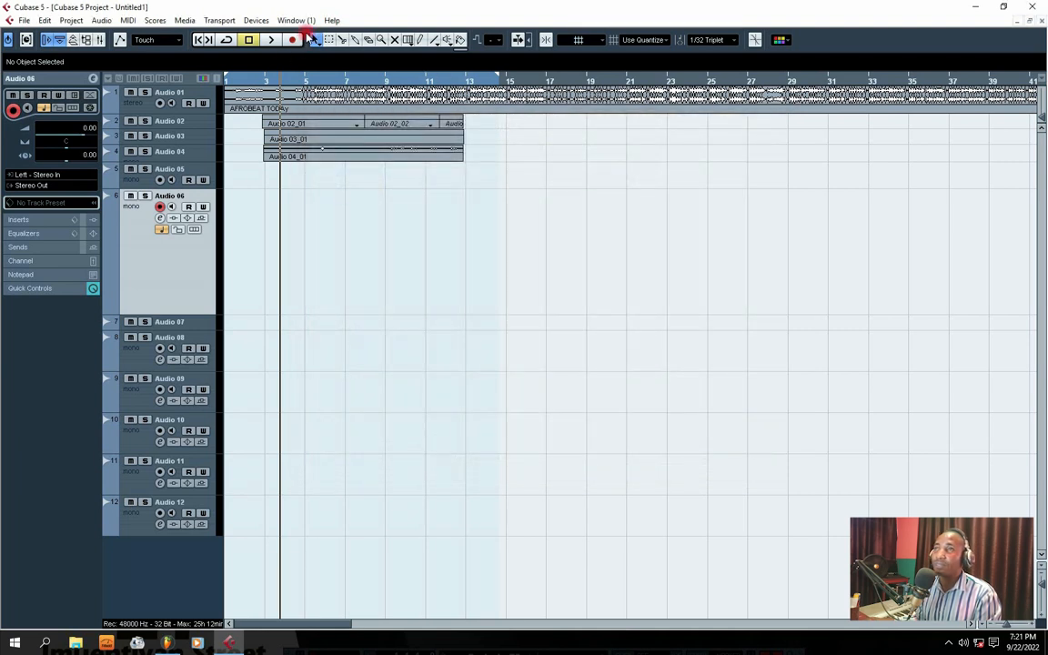
pyautogui.click(23, 20)
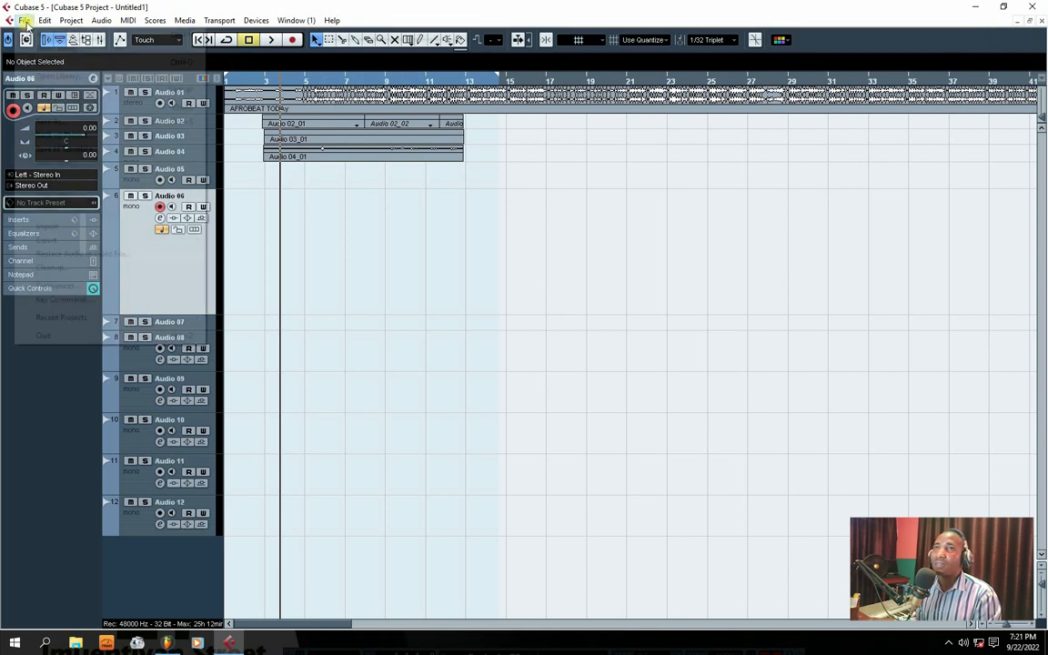
pyautogui.moveTo(74, 238)
pyautogui.click(270, 280)
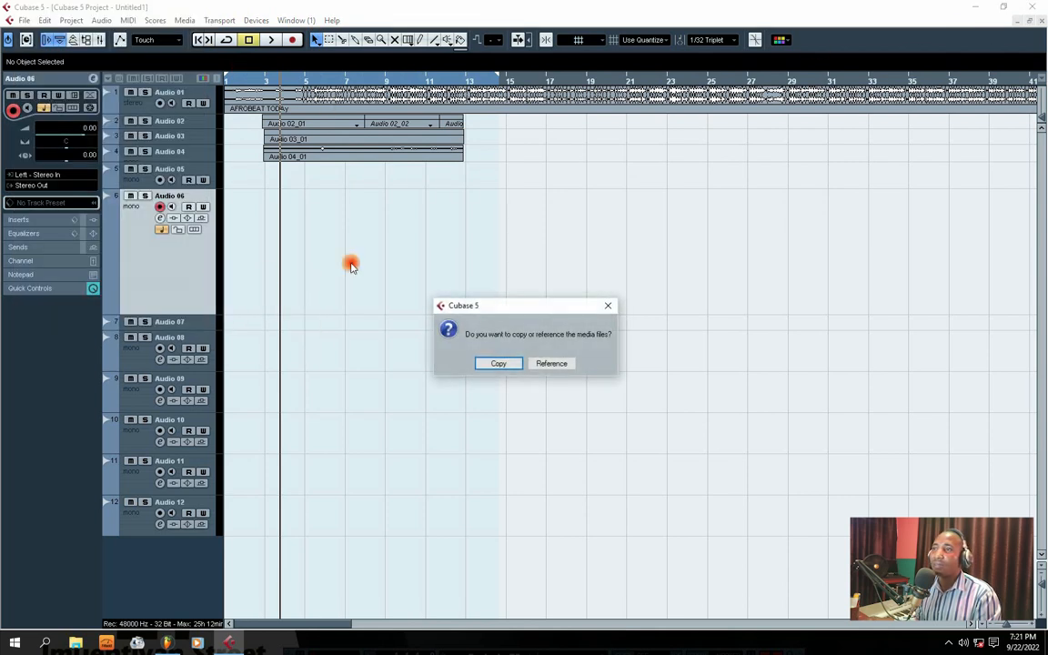
pyautogui.click(605, 308)
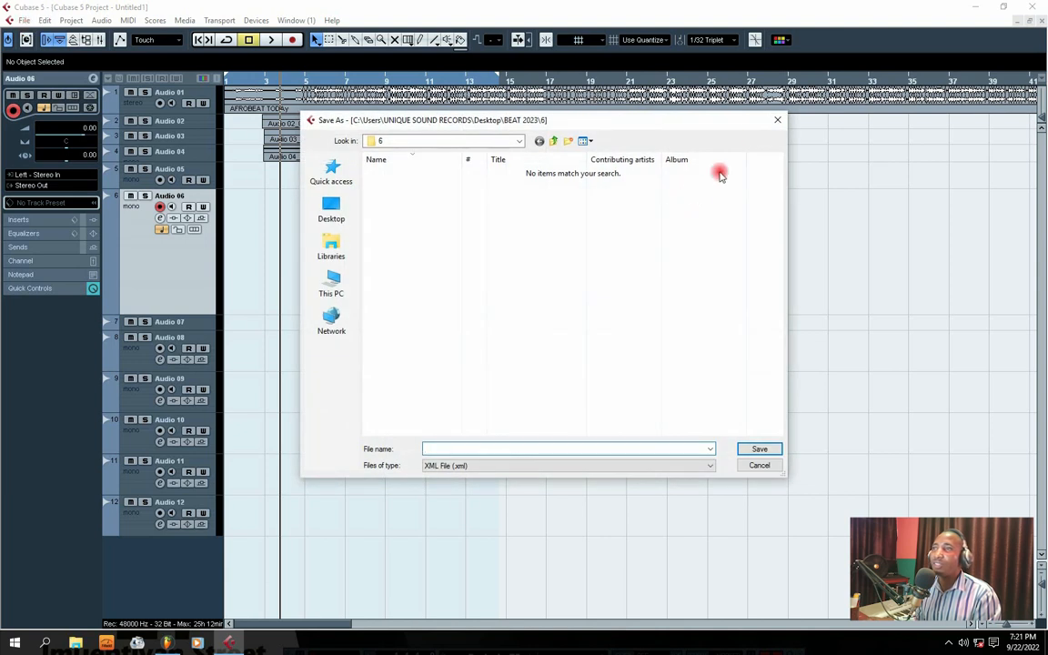
pyautogui.click(774, 122)
# Start an audio mixdown export and browse its save location to the Desktop.
pyautogui.click(24, 20)
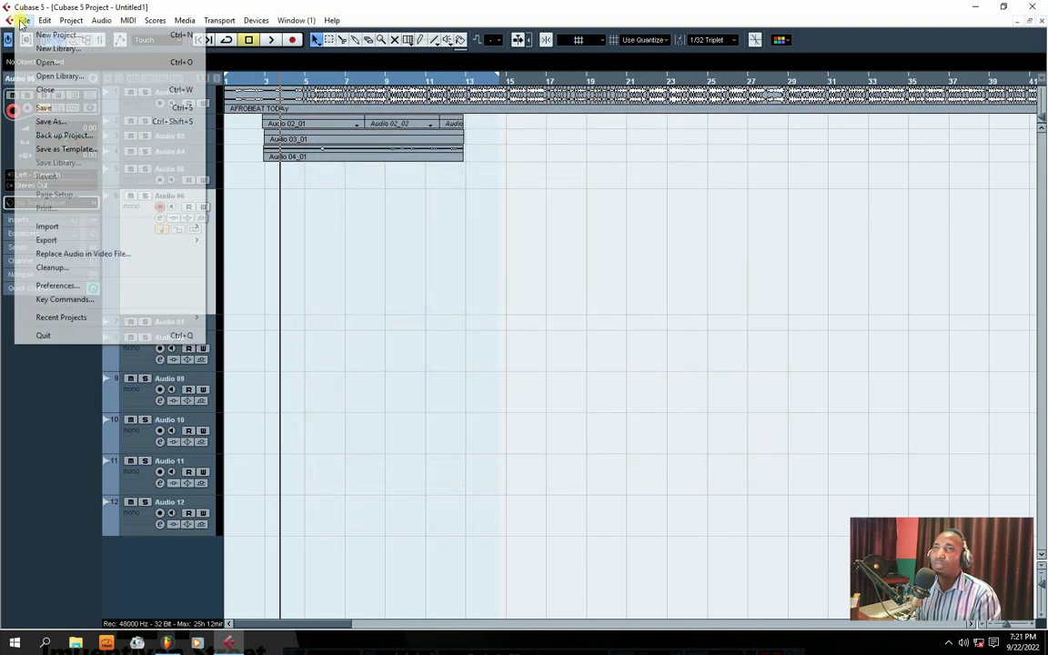
pyautogui.moveTo(54, 239)
pyautogui.click(253, 269)
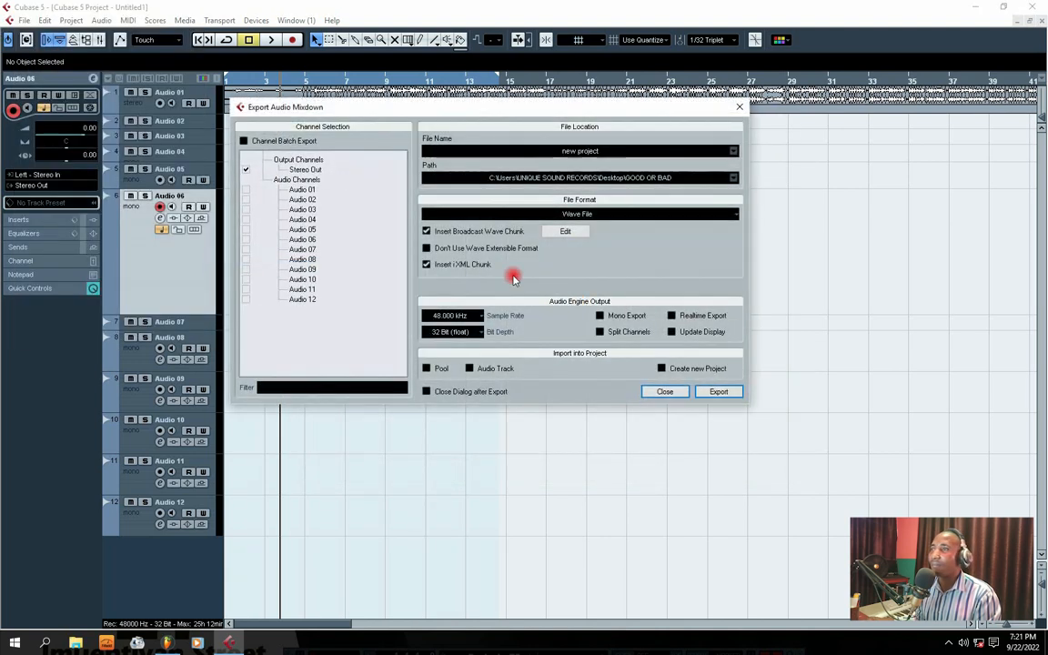
pyautogui.click(592, 179)
pyautogui.write('GOO')
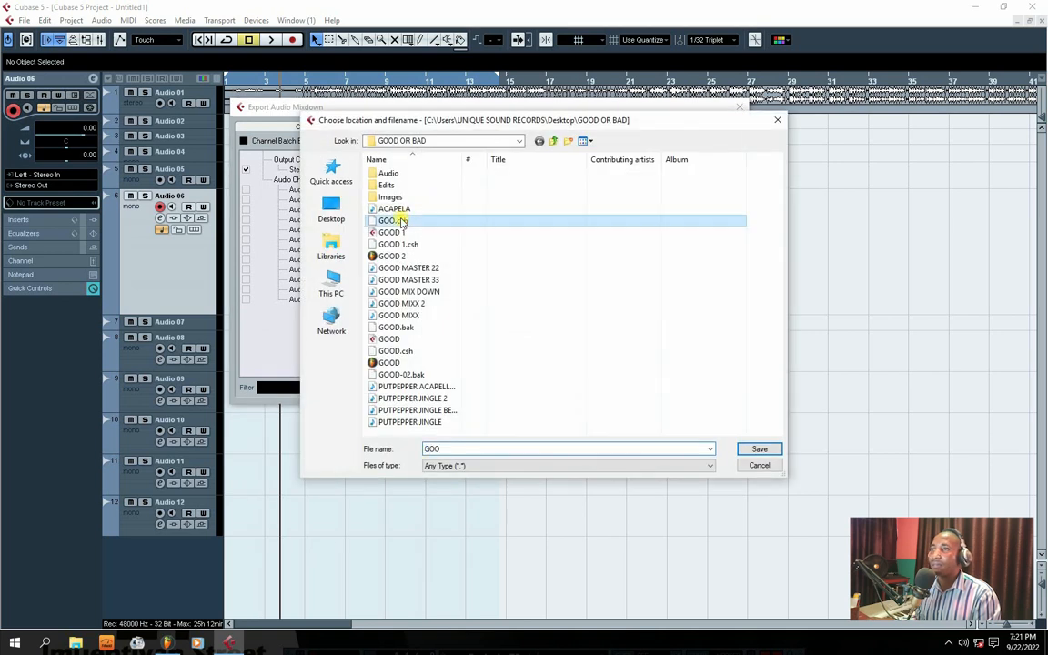
pyautogui.click(330, 208)
pyautogui.click(419, 237)
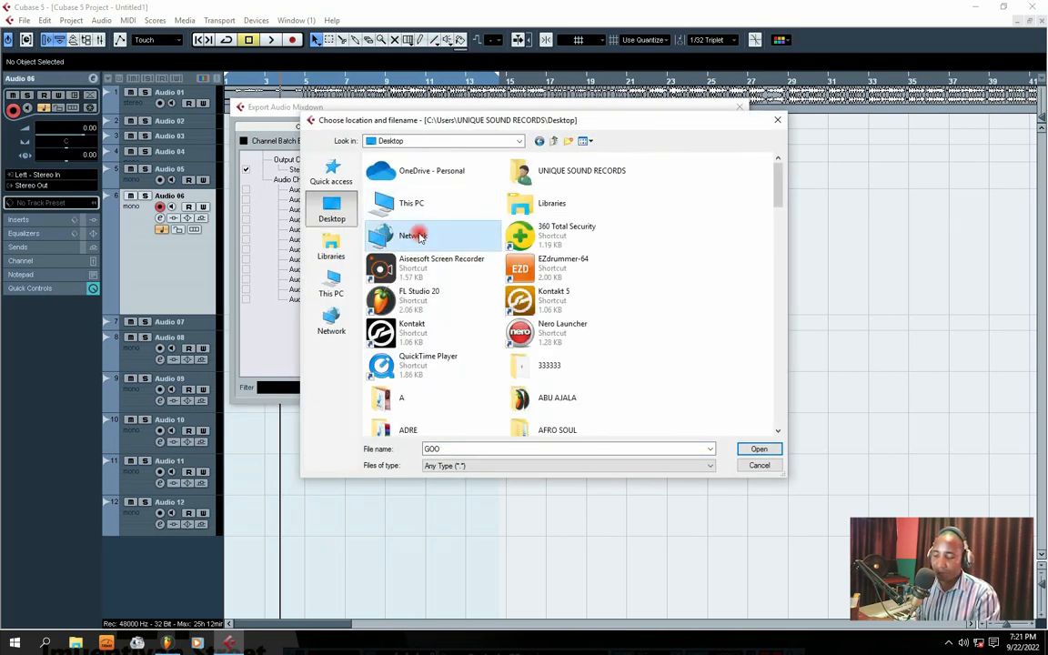
# Set the mixdown's save location to the new project folder inside 333333 and name the file "new".
pyautogui.press('3')
pyautogui.press('3')
pyautogui.doubleClick(540, 375)
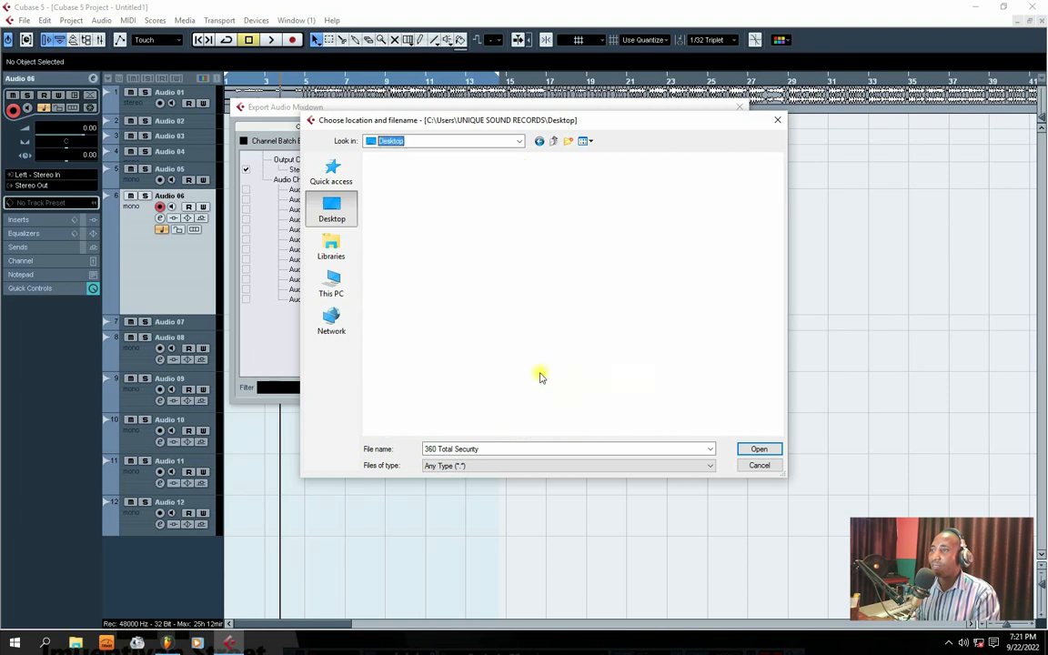
pyautogui.doubleClick(402, 185)
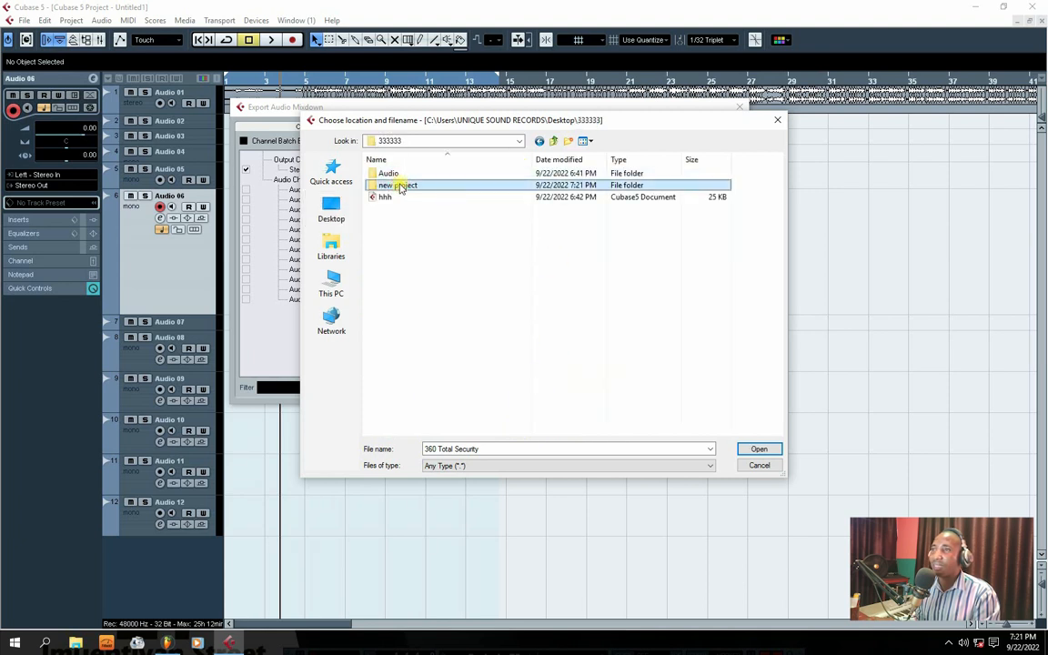
pyautogui.click(458, 445)
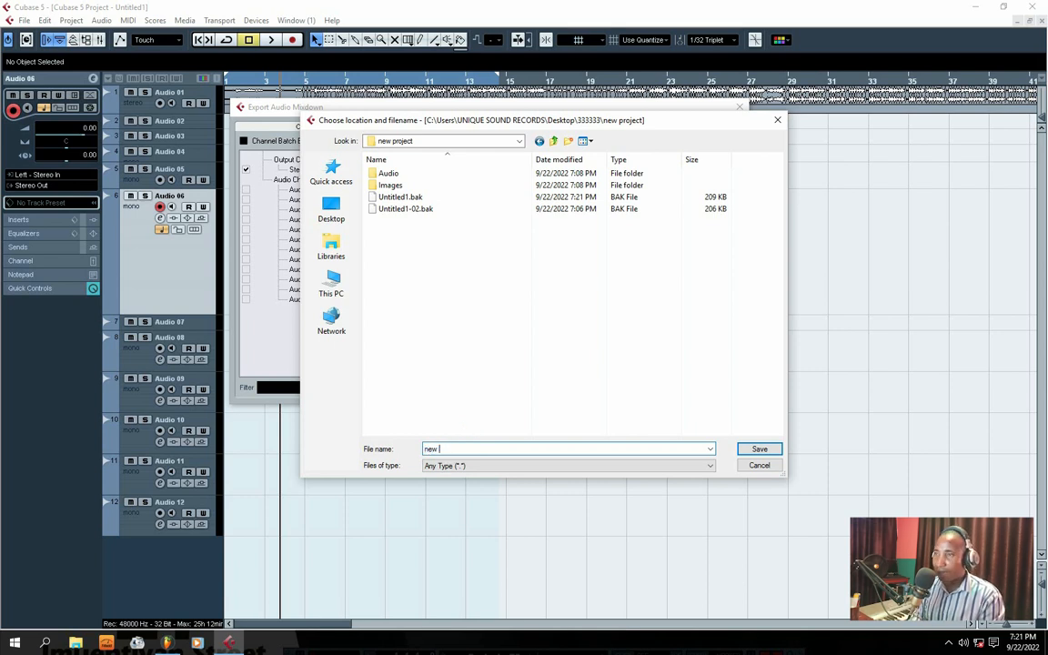
pyautogui.click(760, 450)
# Export the Stereo Out mixdown as a Wave File.
pyautogui.moveTo(500, 107); pyautogui.dragTo(457, 147)
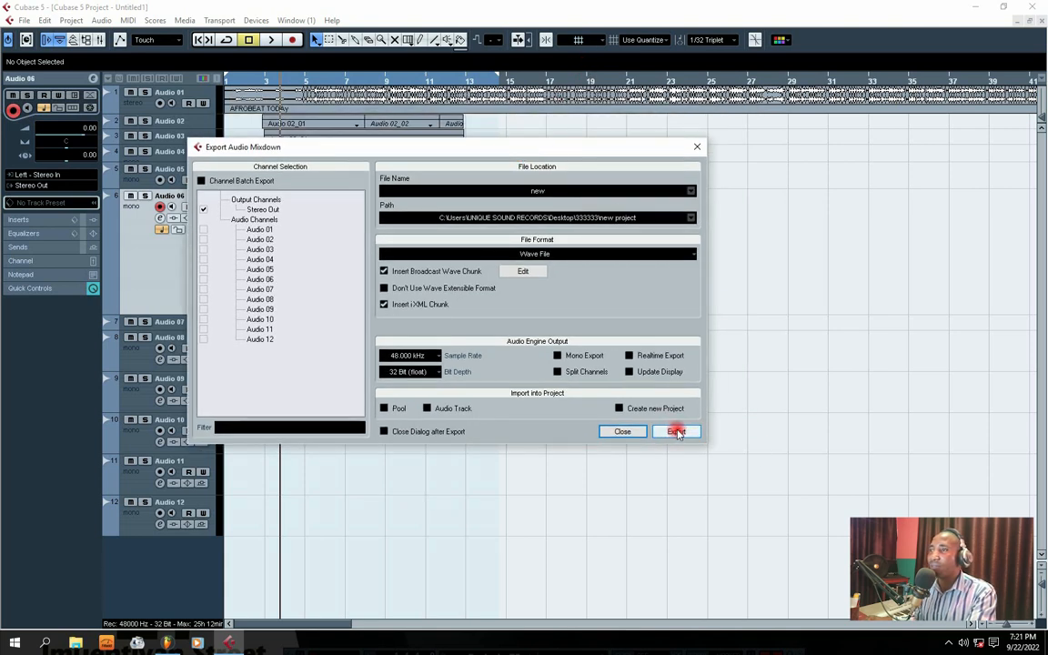
pyautogui.click(676, 432)
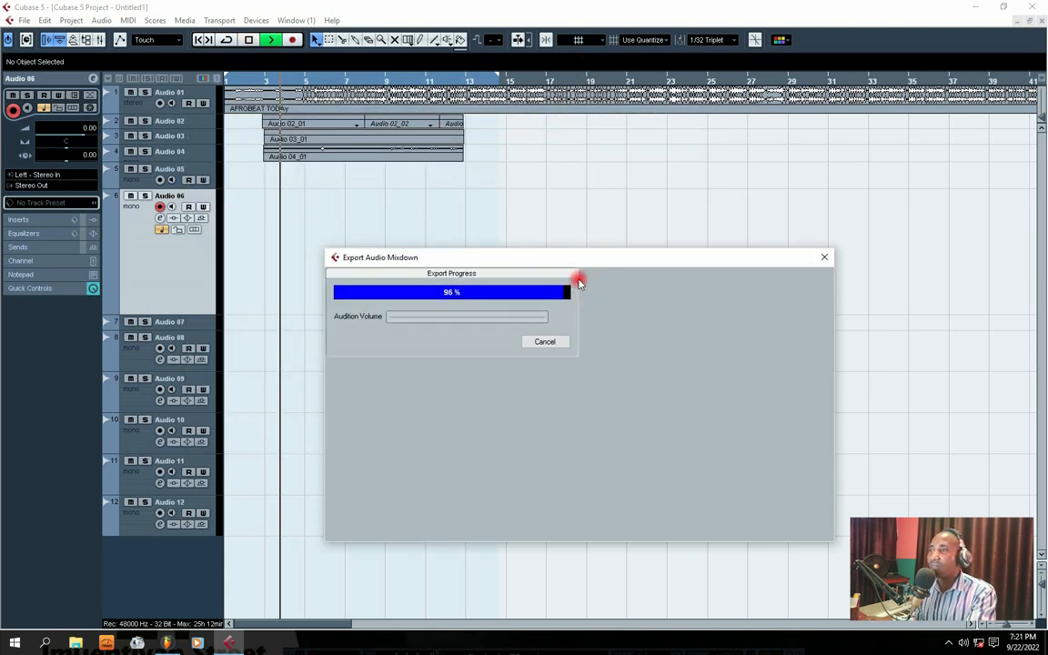
pyautogui.moveTo(465, 146); pyautogui.dragTo(522, 160)
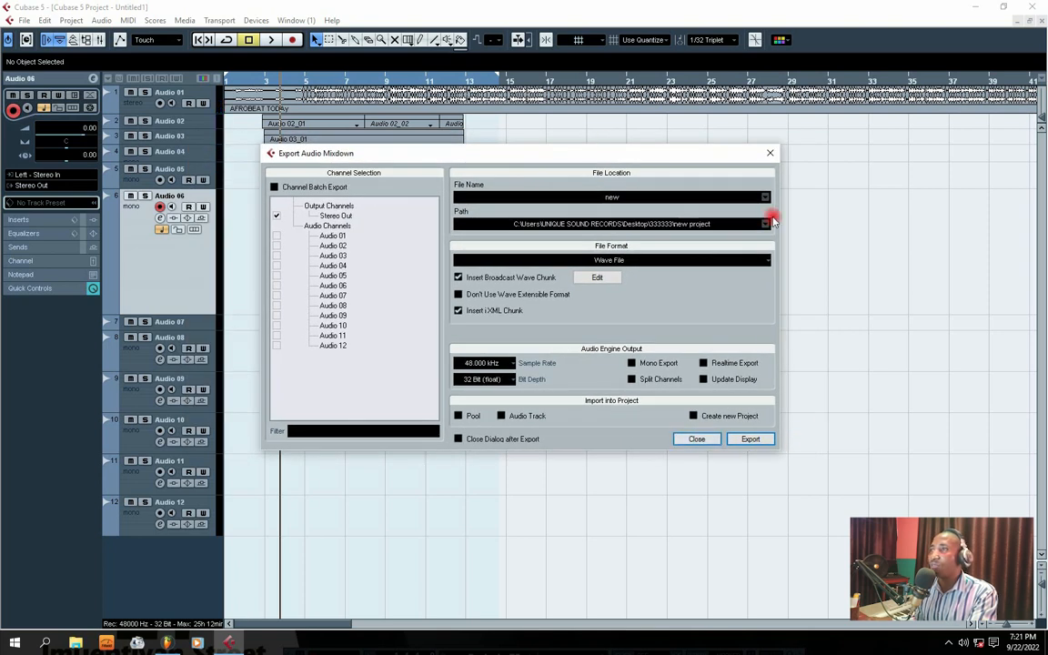
# Change the file format to MPEG 1 Layer 3 File and export the mixdown again.
pyautogui.moveTo(544, 158); pyautogui.dragTo(427, 148)
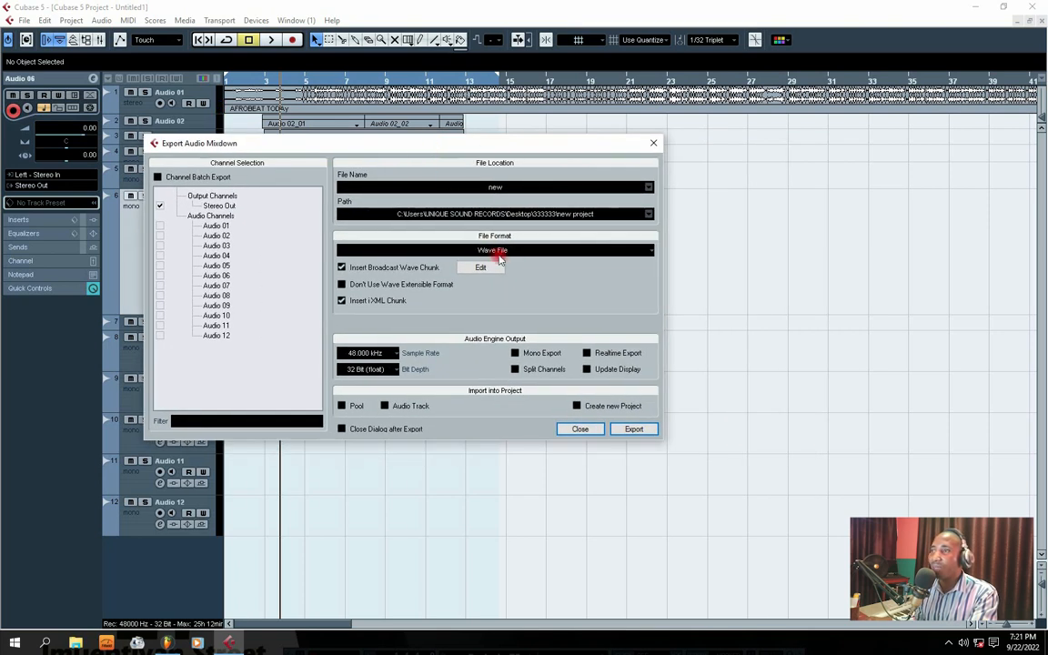
pyautogui.click(494, 252)
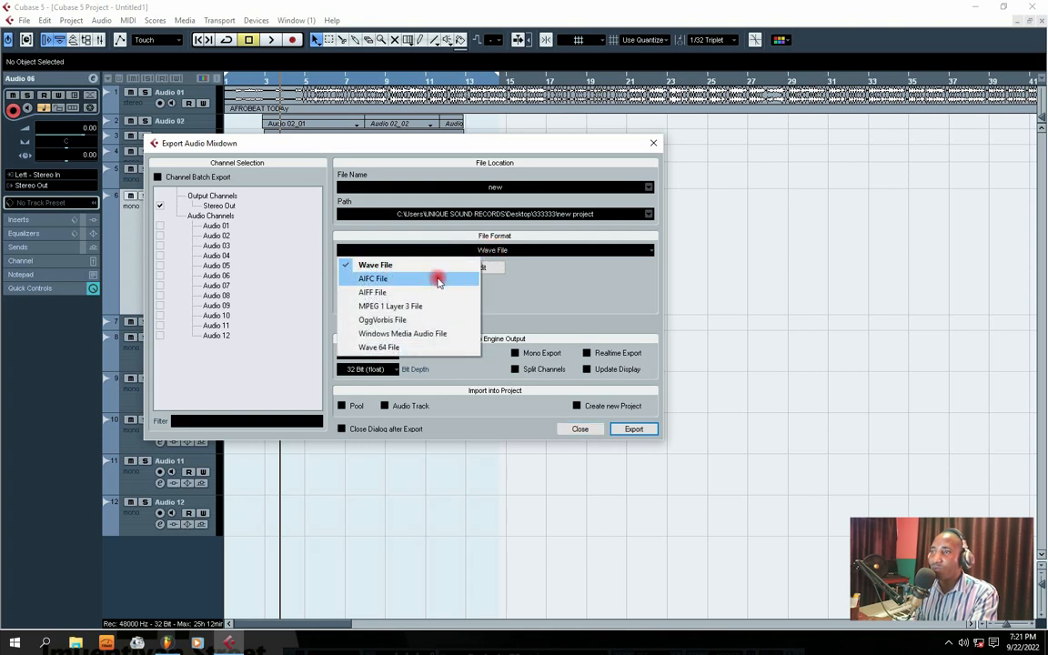
pyautogui.click(400, 308)
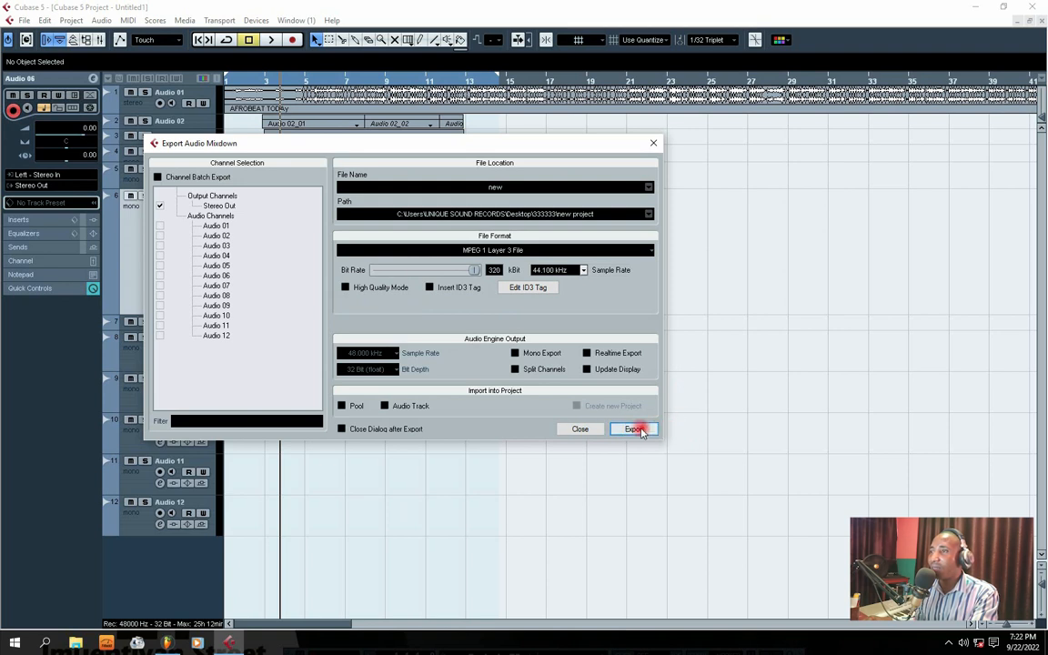
pyautogui.click(634, 428)
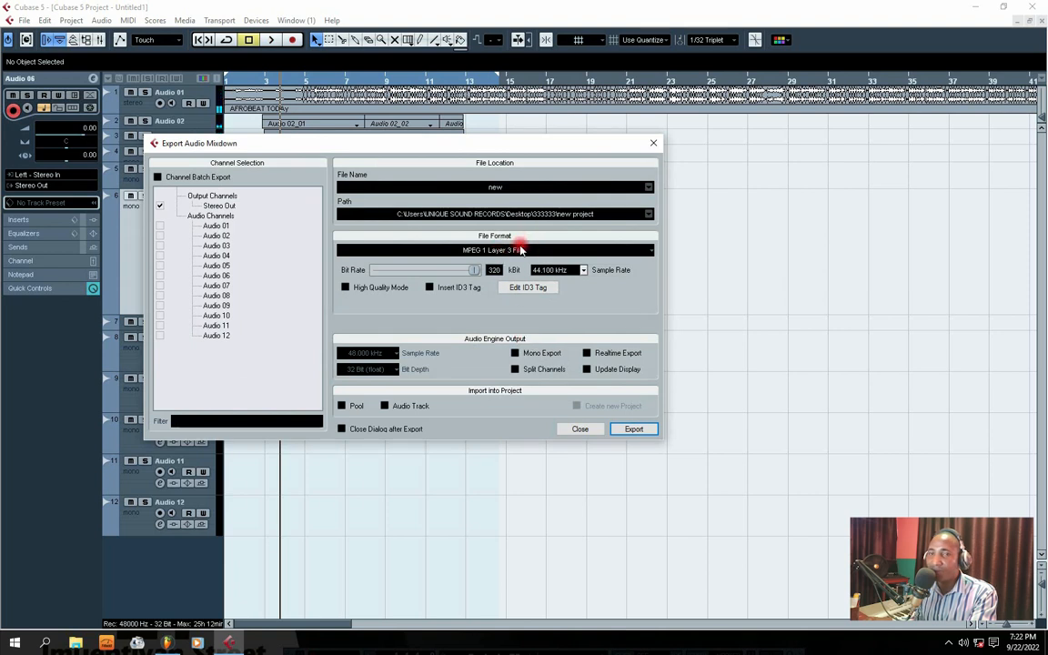
# Set the export file format back to Wave File, review the available formats, and close the mixdown export dialog.
pyautogui.click(486, 251)
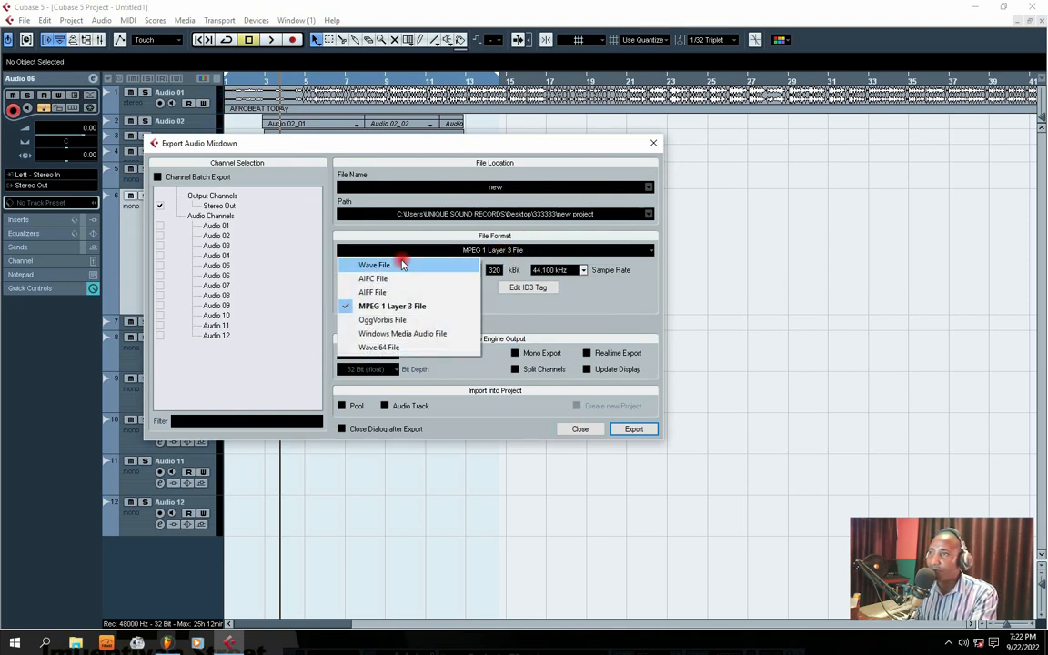
pyautogui.click(379, 265)
pyautogui.click(492, 247)
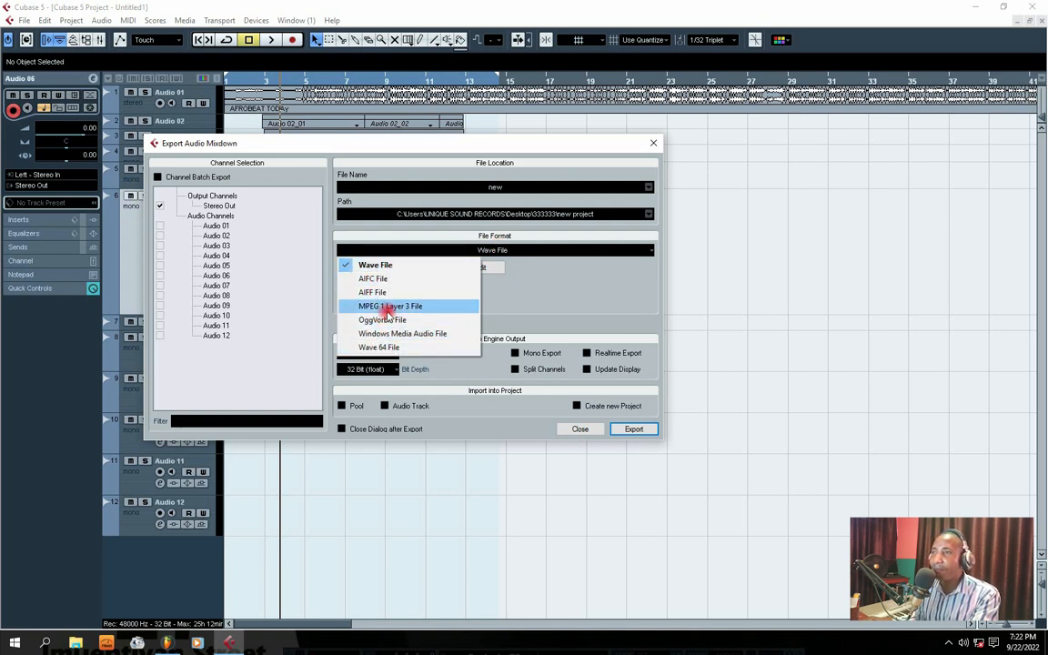
pyautogui.click(462, 246)
pyautogui.click(457, 243)
pyautogui.click(377, 265)
pyautogui.click(533, 247)
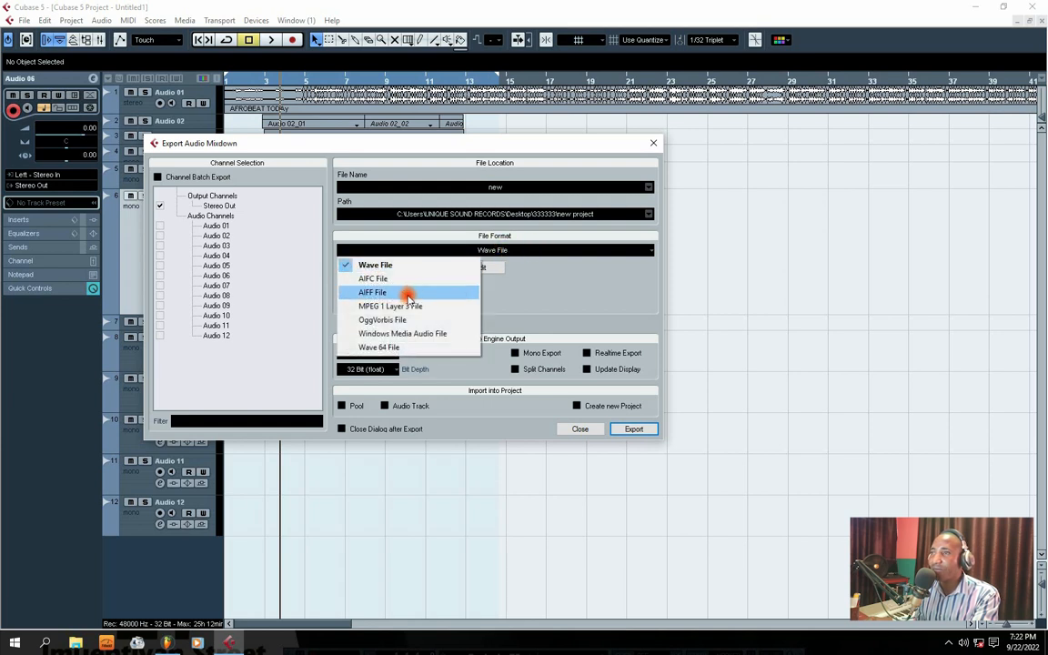
pyautogui.click(587, 265)
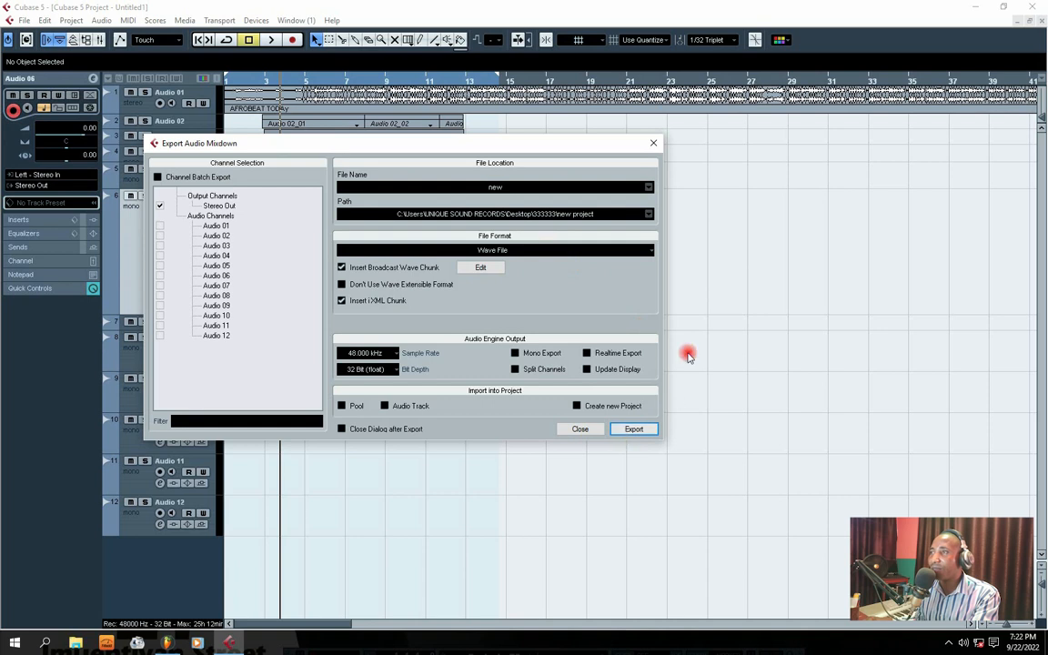
pyautogui.click(654, 144)
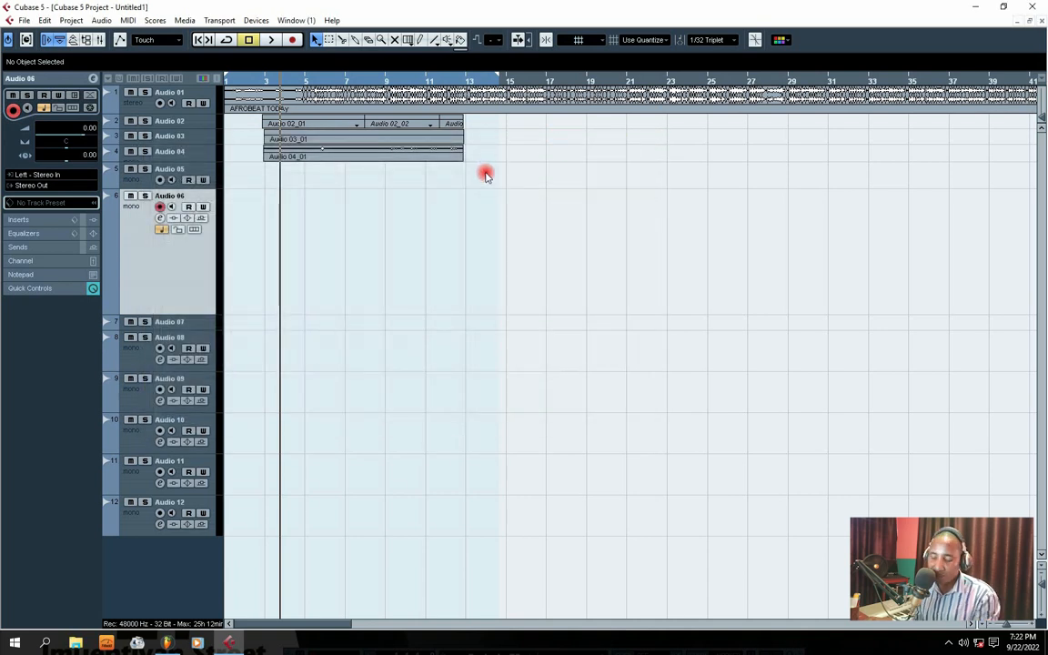
# Save the project as "new project" in the new project folder inside 333333.
pyautogui.hotkey('ctrl', 's')
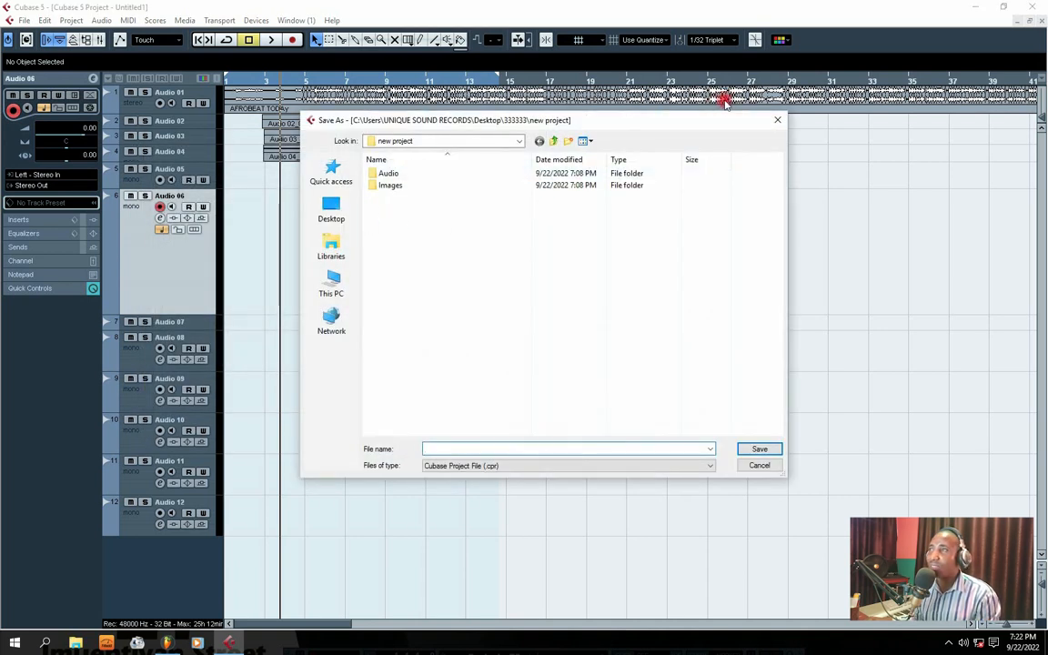
pyautogui.click(778, 122)
pyautogui.click(24, 20)
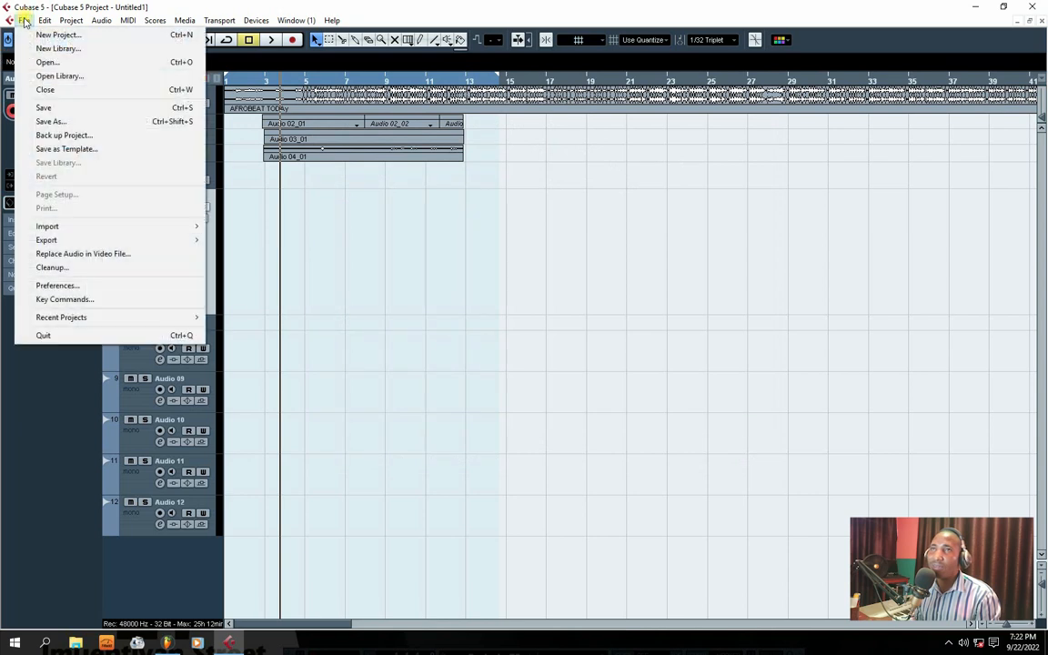
pyautogui.click(50, 121)
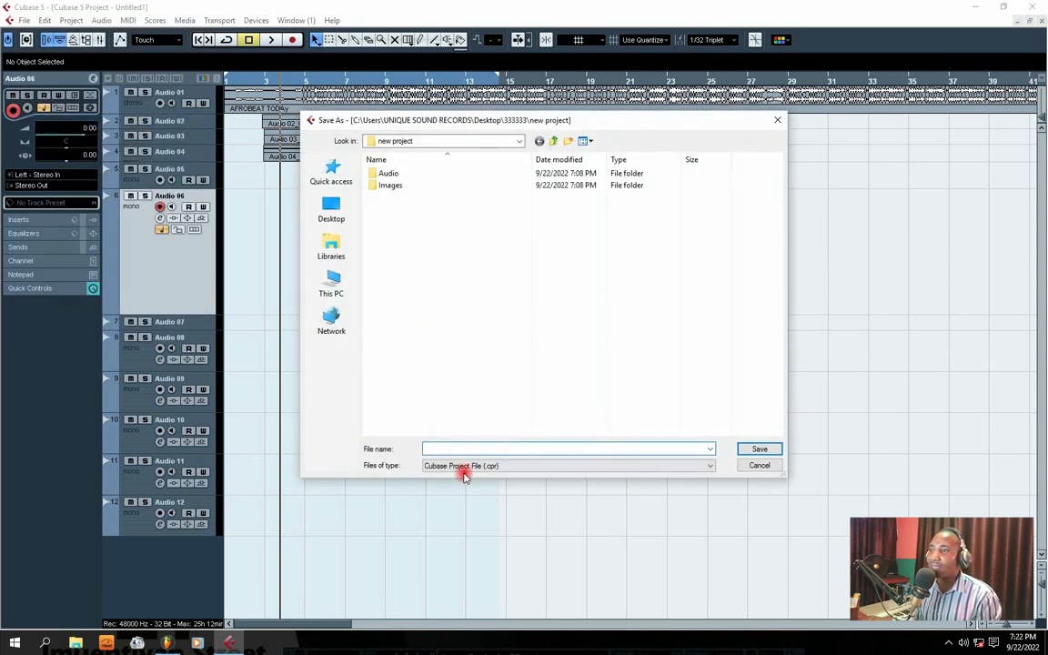
pyautogui.write('new project')
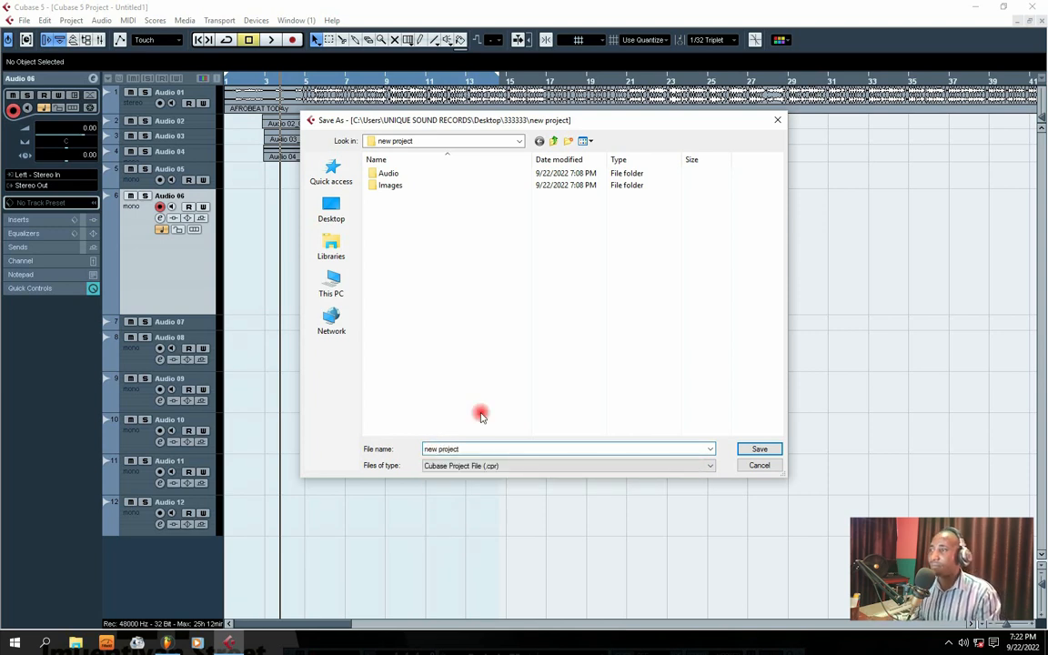
pyautogui.click(757, 450)
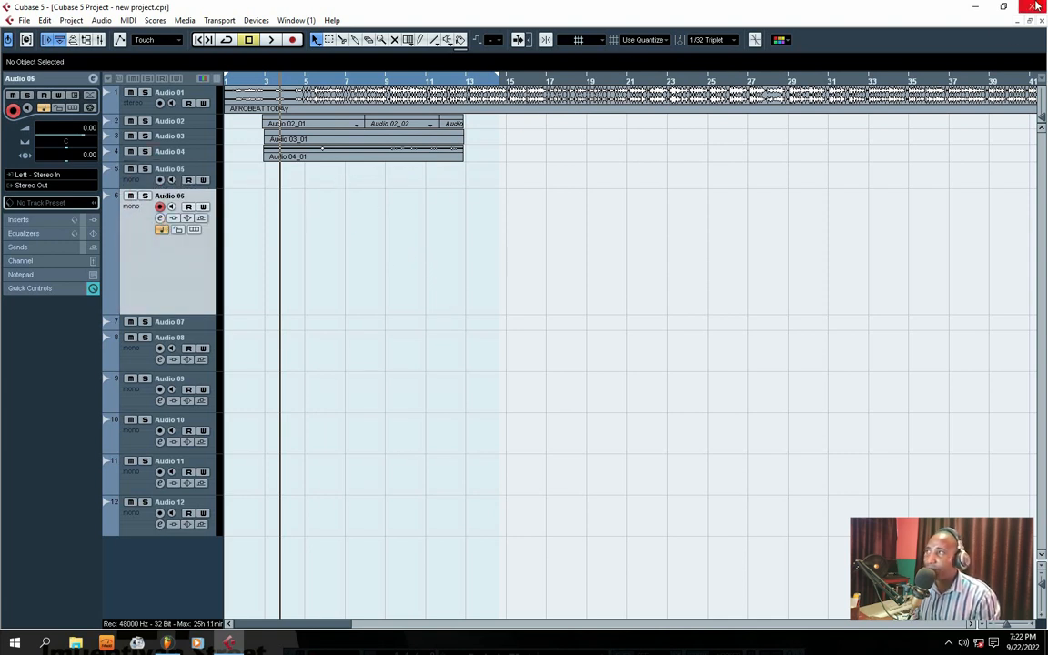
# Switch to the Windows desktop, move the 333333 folder to an empty area, and open its new project subfolder.
pyautogui.click(975, 8)
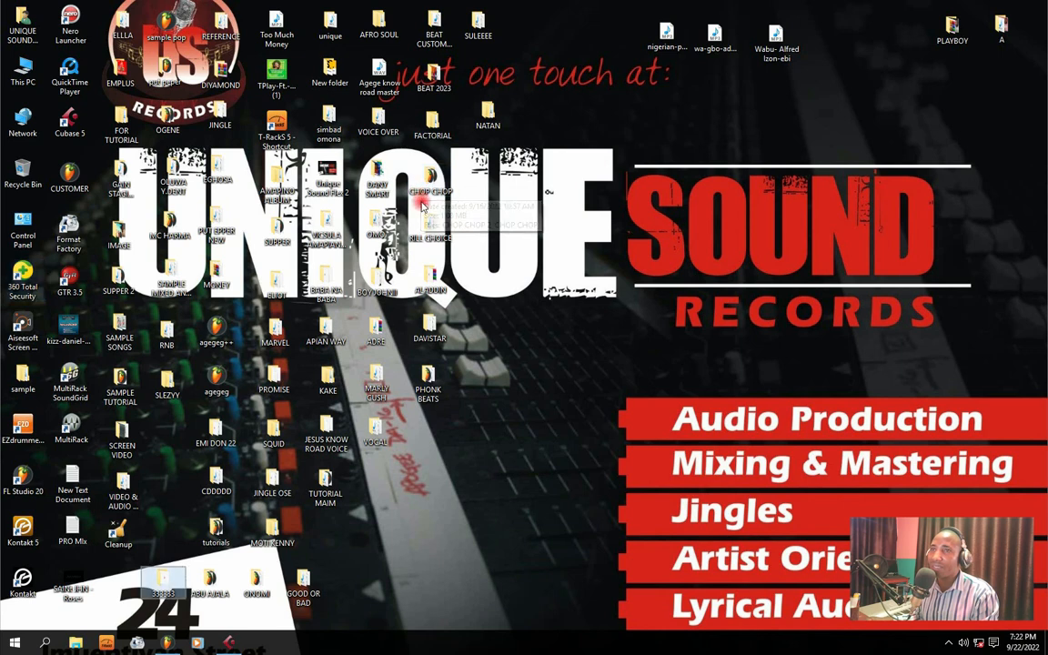
pyautogui.moveTo(164, 582); pyautogui.dragTo(615, 268)
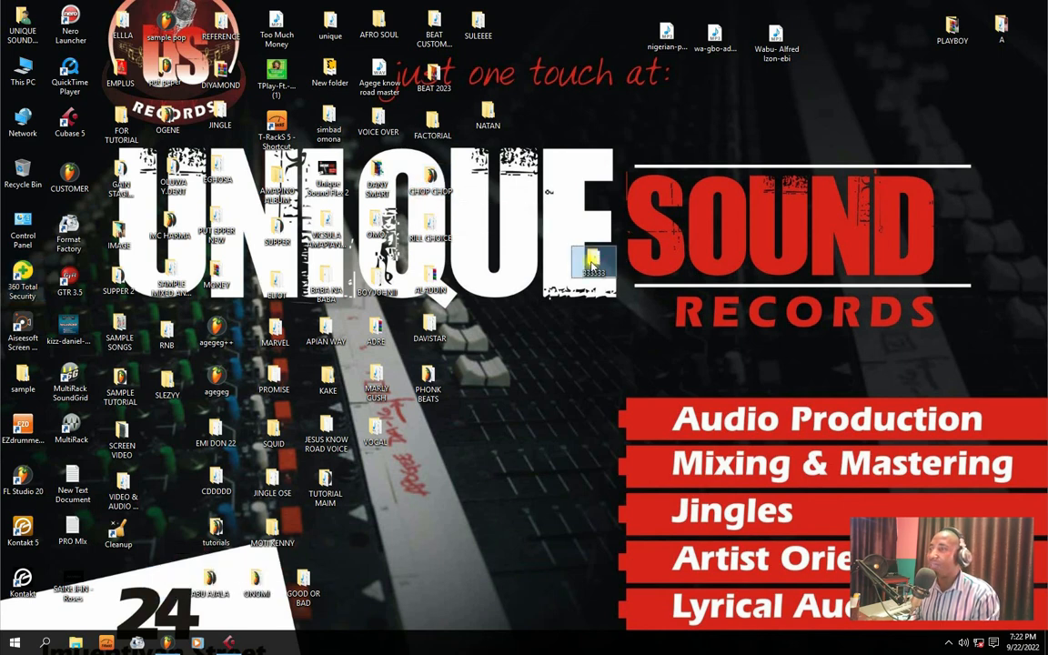
pyautogui.doubleClick(537, 234)
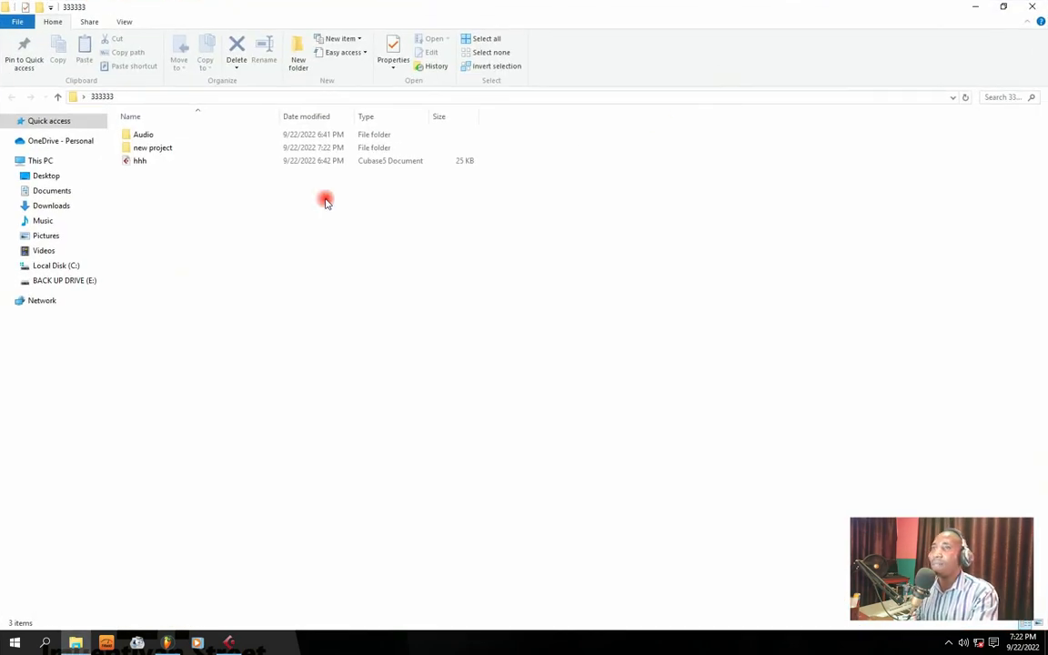
pyautogui.doubleClick(153, 148)
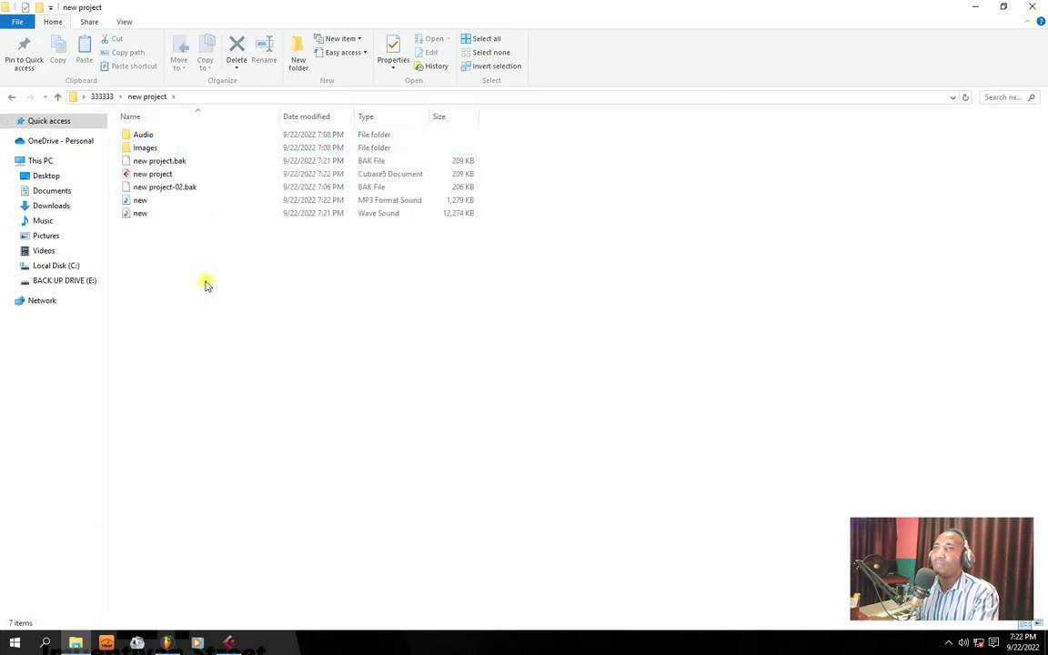
# Play the exported MP3 file "new" in the media player and move the player window aside.
pyautogui.click(143, 201)
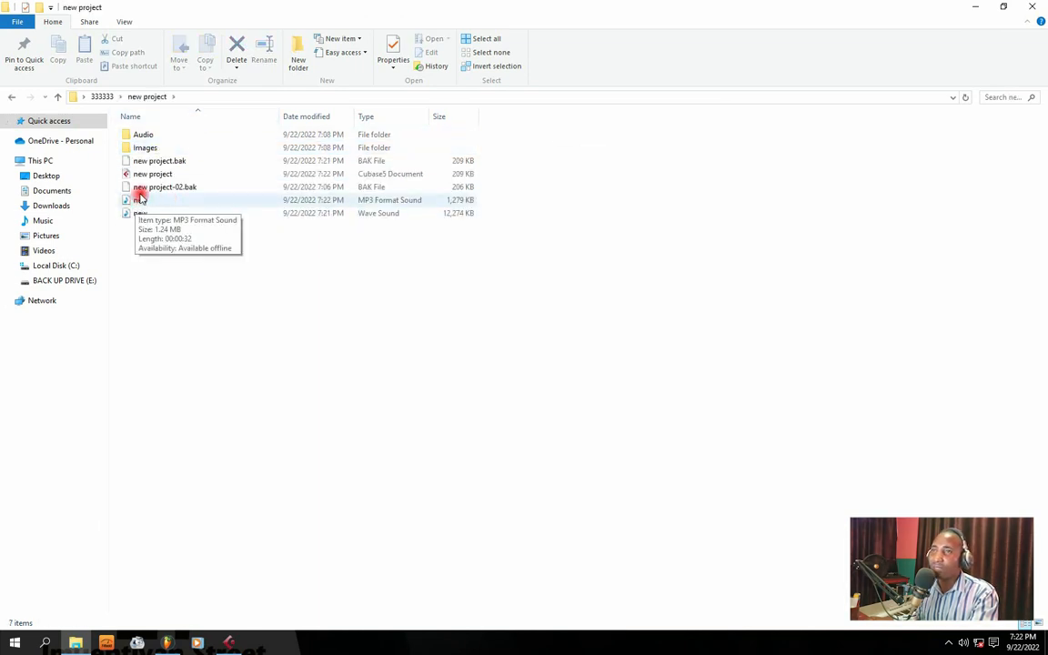
pyautogui.click(141, 202)
pyautogui.rightClick(139, 203)
pyautogui.click(181, 207)
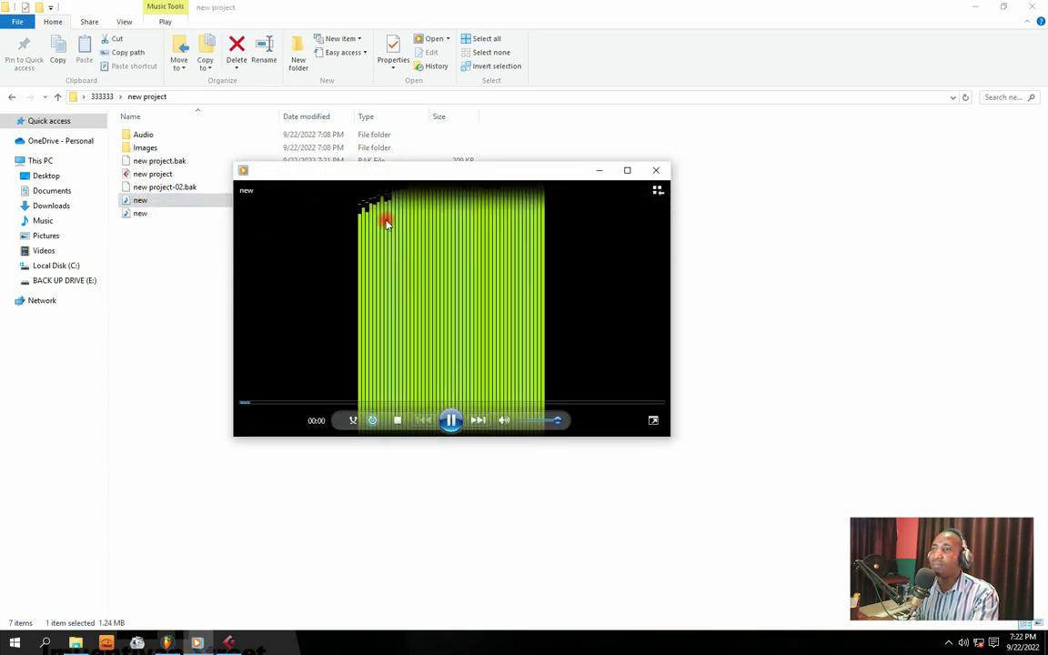
pyautogui.moveTo(389, 168); pyautogui.dragTo(334, 133)
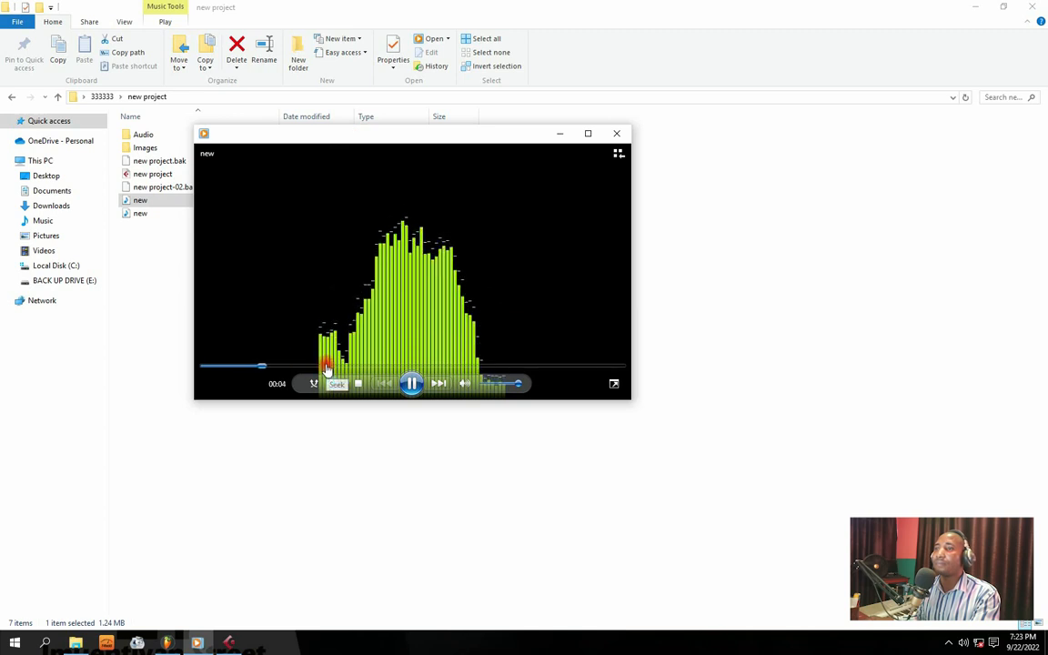
# Move the media player window clear of the file list and close it to end the MP3 playback.
pyautogui.moveTo(349, 134); pyautogui.dragTo(384, 138)
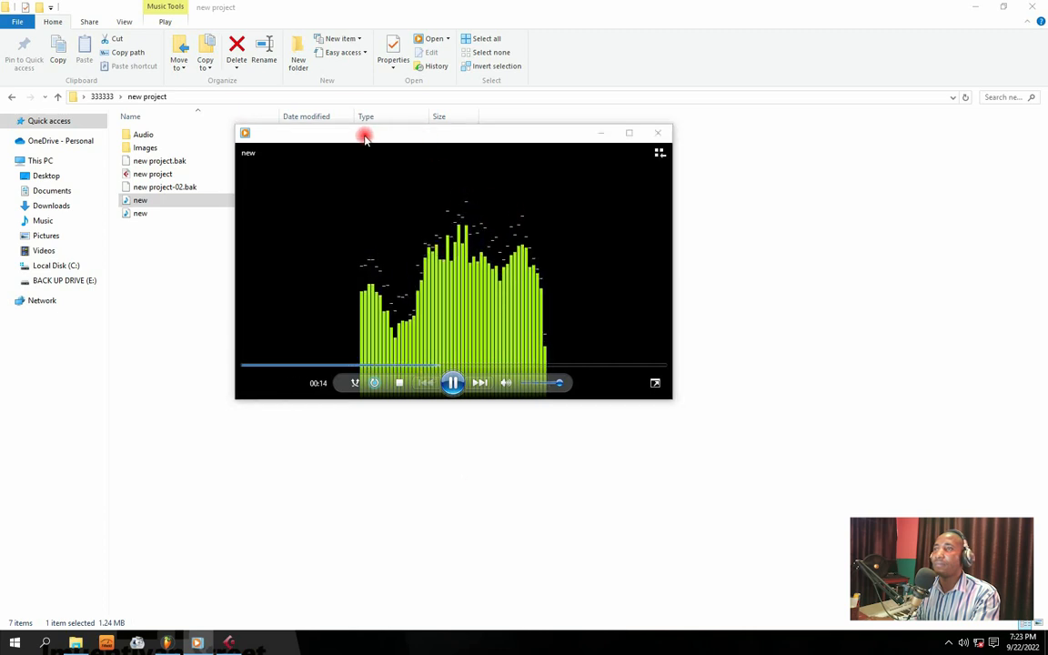
pyautogui.moveTo(362, 133); pyautogui.dragTo(427, 136)
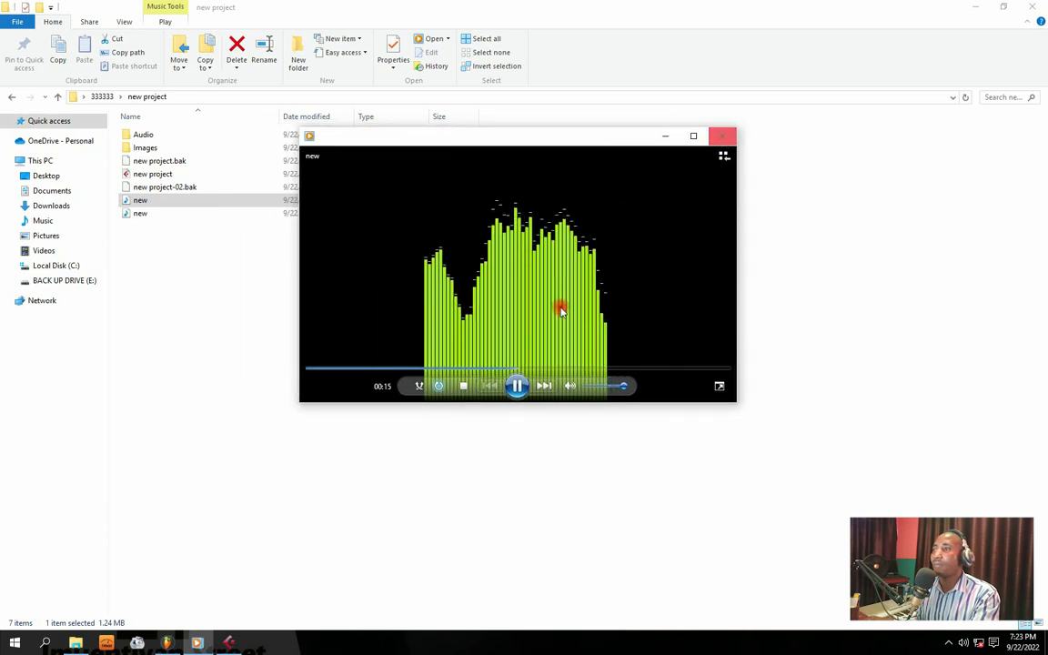
pyautogui.click(723, 135)
# Play the exported Wave file "new" from about 00:11 and close the media player.
pyautogui.rightClick(155, 215)
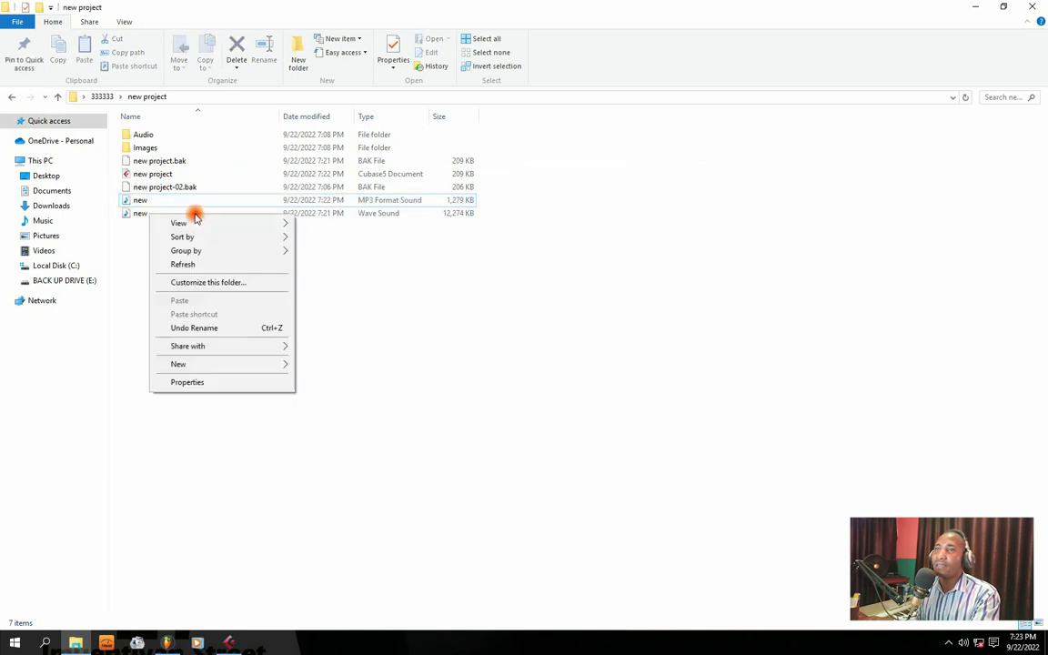
pyautogui.rightClick(129, 211)
pyautogui.click(152, 220)
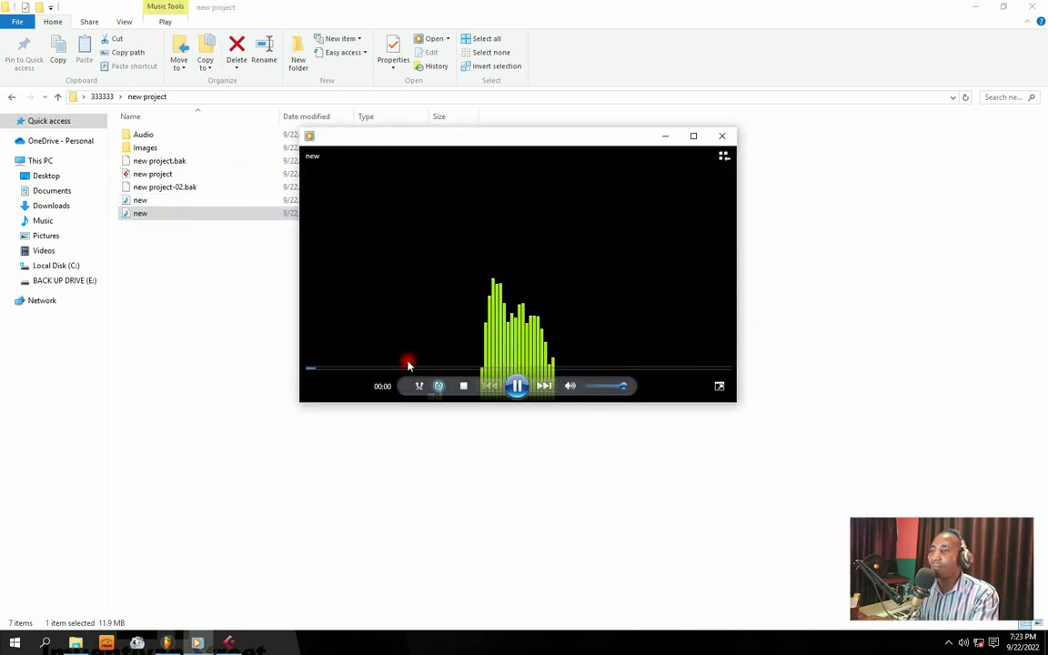
pyautogui.click(461, 370)
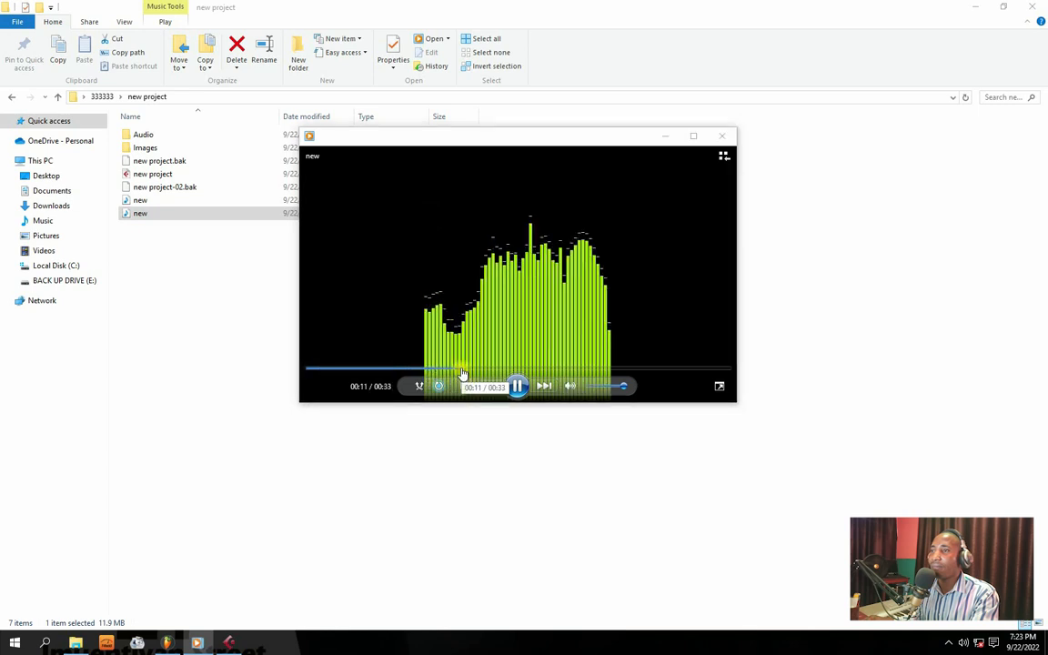
pyautogui.click(721, 136)
# Compare the file types of the two exported files named "new", first the MP3 and then the Wave.
pyautogui.click(138, 216)
pyautogui.click(381, 202)
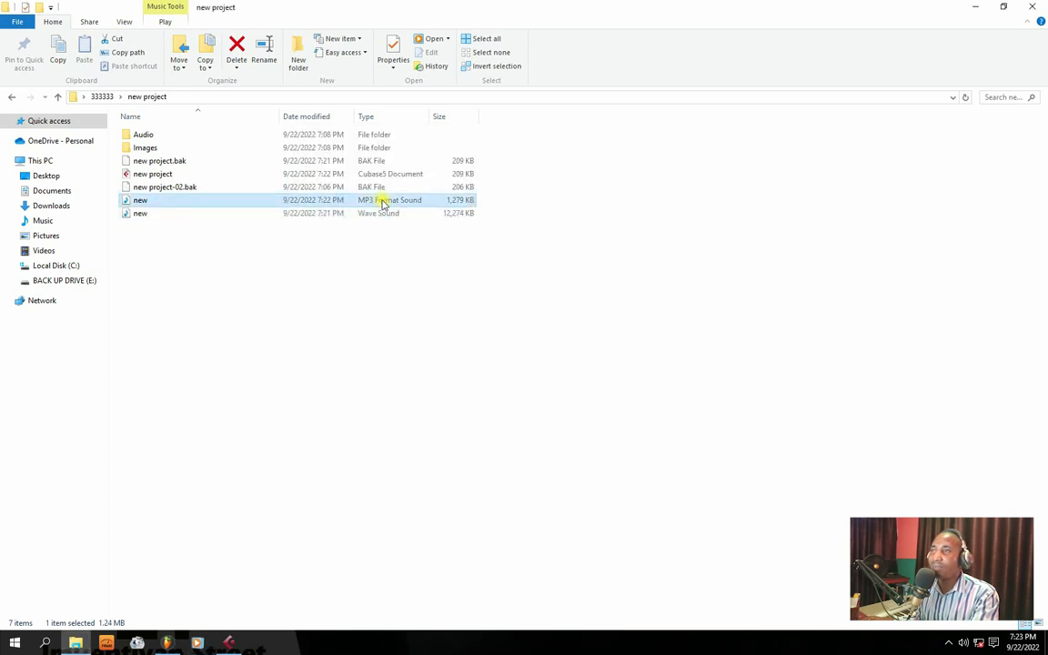
pyautogui.click(381, 213)
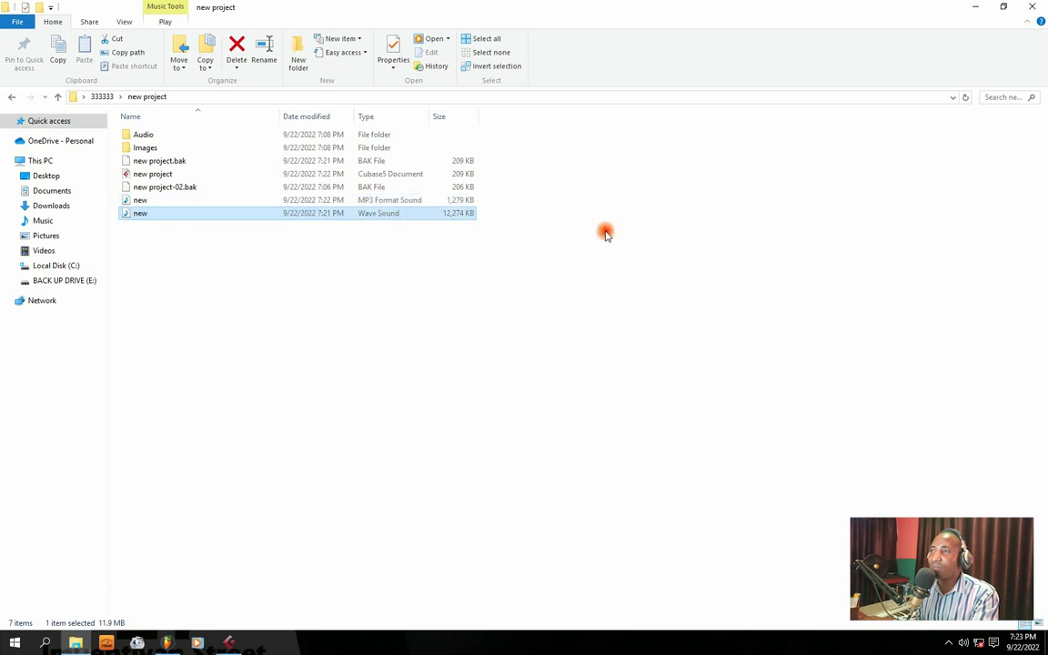
pyautogui.click(596, 222)
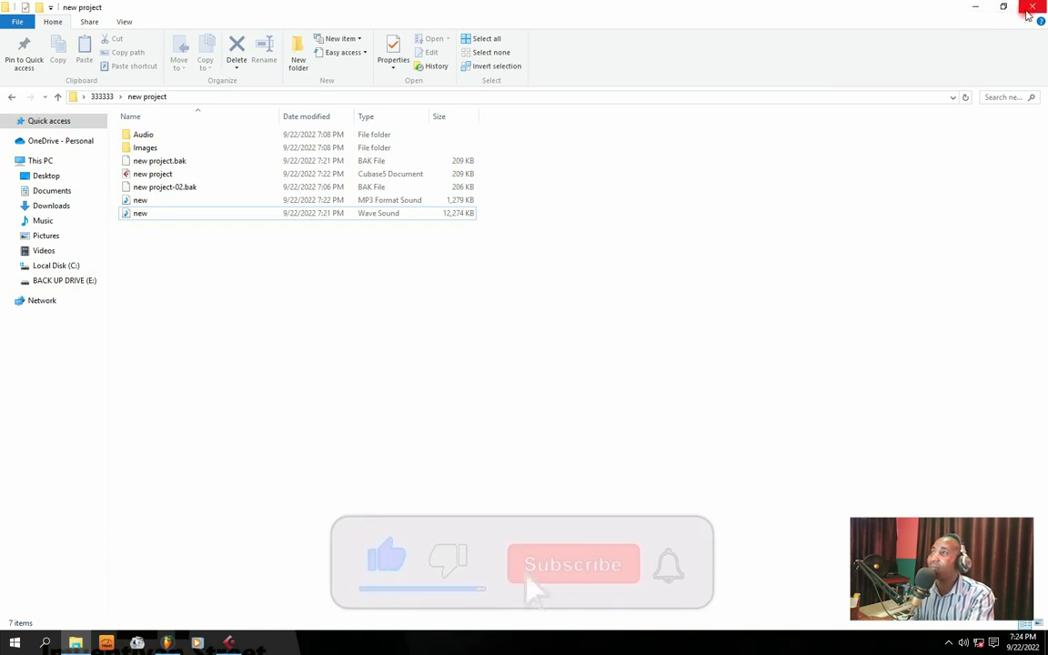
# Close the new project folder window and show the hidden notification area icons on the desktop.
pyautogui.click(1028, 13)
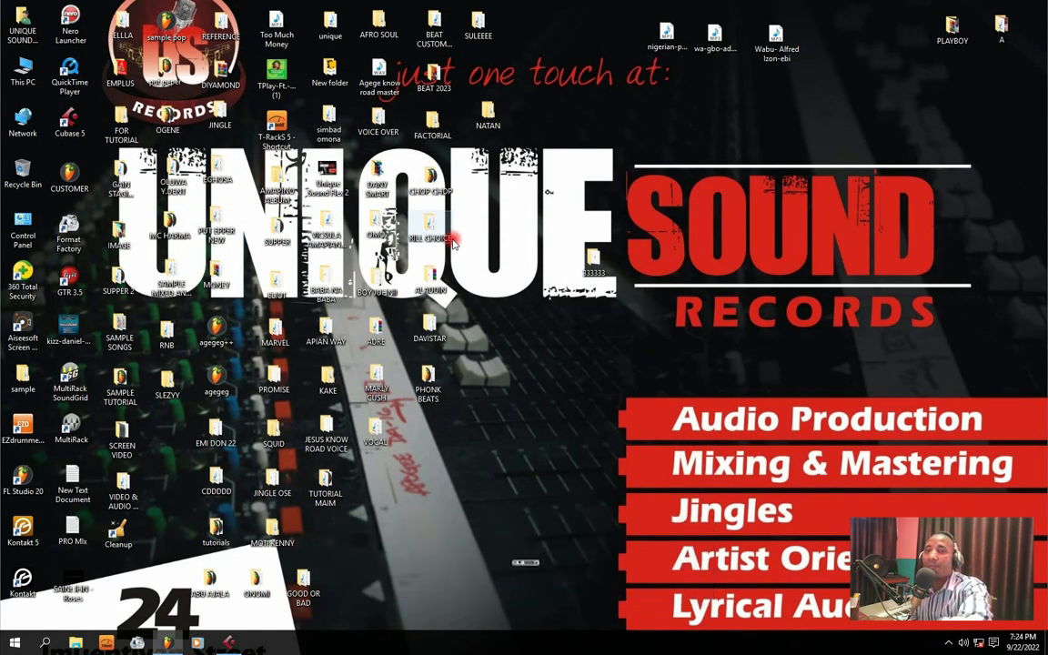
pyautogui.click(947, 643)
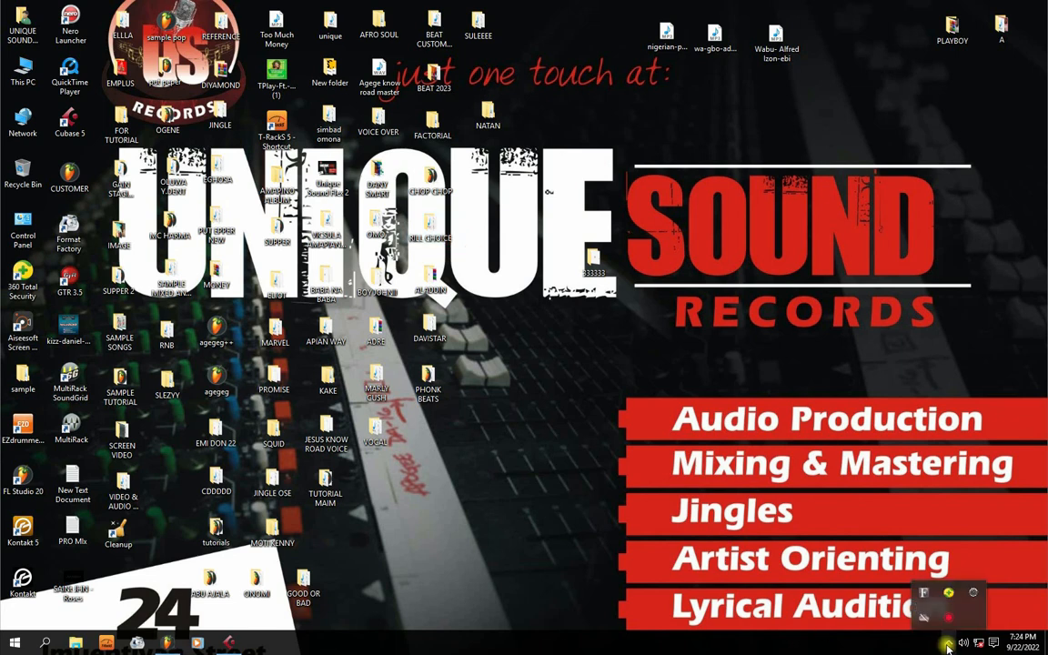